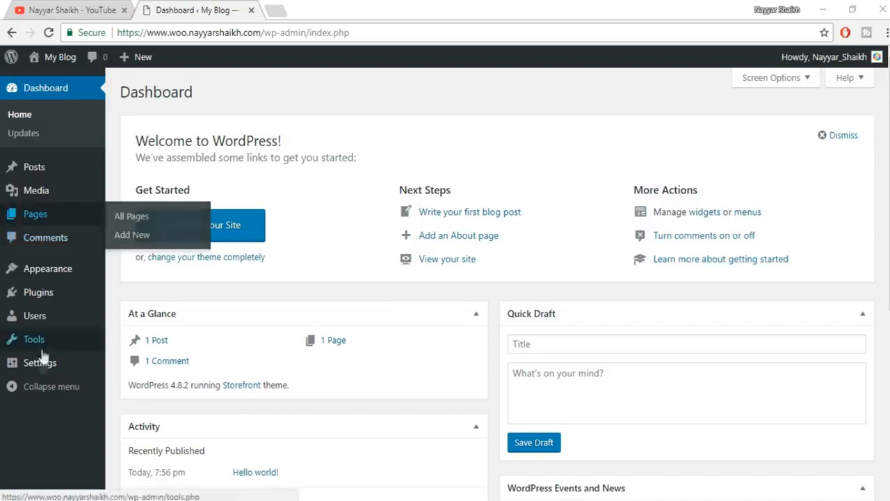
# - Search Add New Plugins for 'woo', then install and activate WooCommerce
pyautogui.moveTo(35, 293)
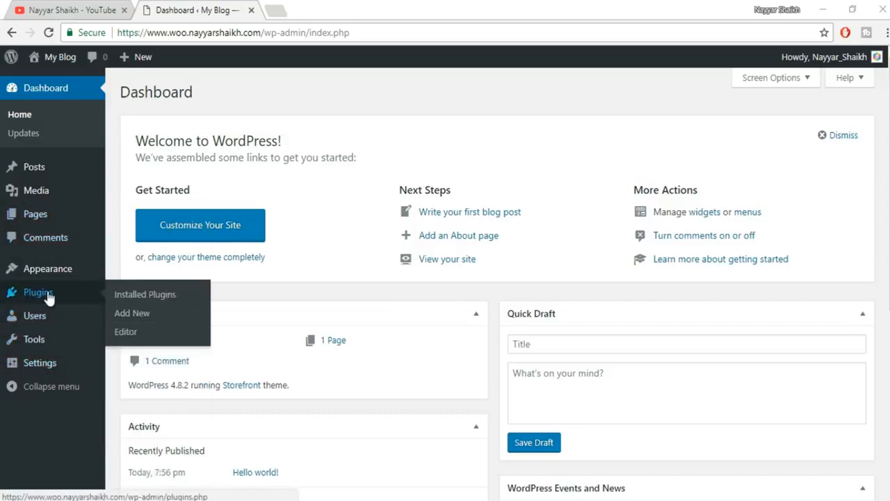
pyautogui.click(139, 313)
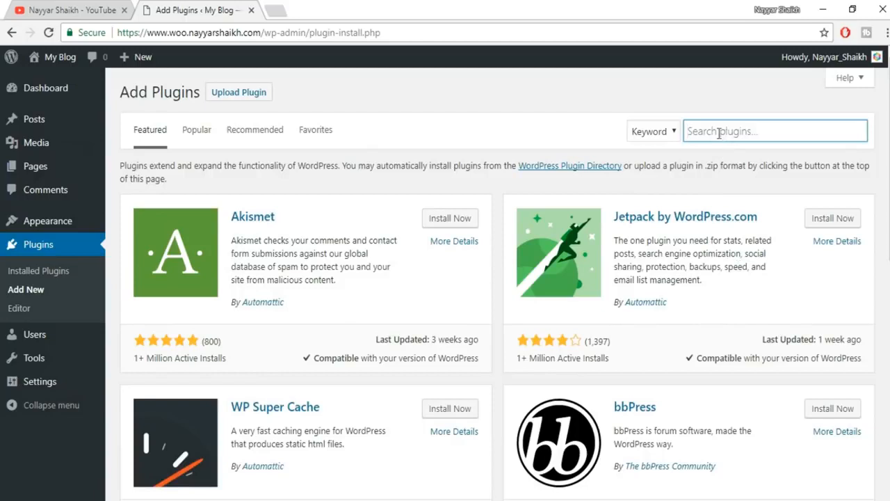
pyautogui.write('woocommerce')
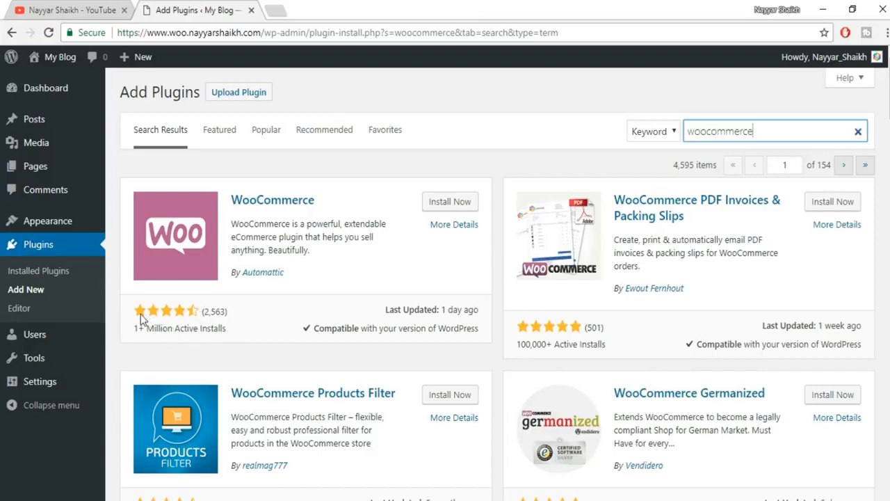
pyautogui.click(456, 203)
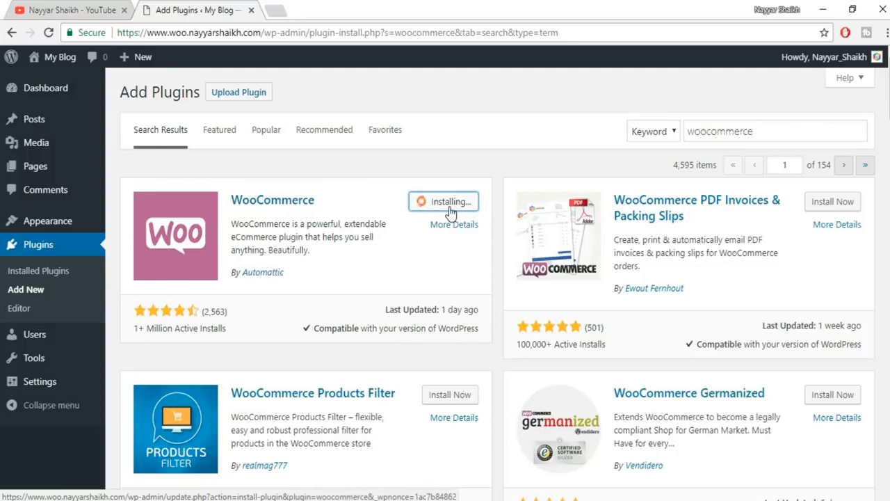
pyautogui.click(456, 204)
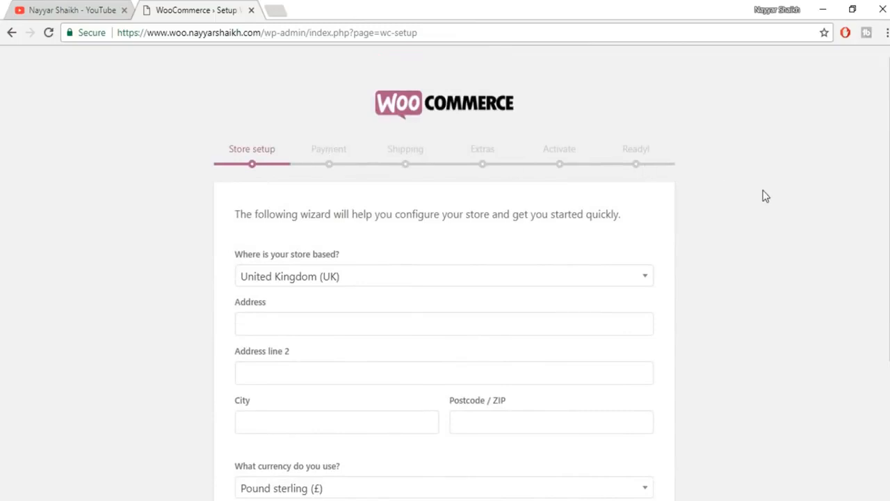
# - Set the store location to India — Maharashtra and autofill the store address
pyautogui.scroll(-1, 765, 196)
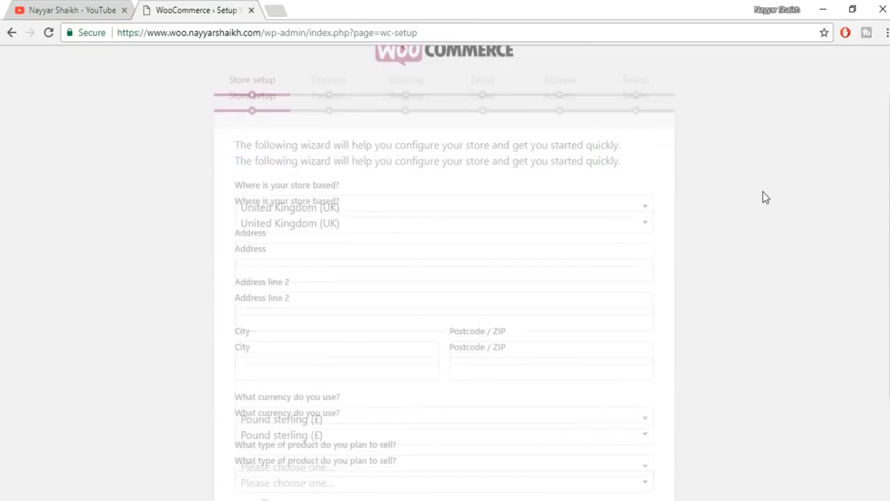
pyautogui.click(358, 218)
pyautogui.write('maha')
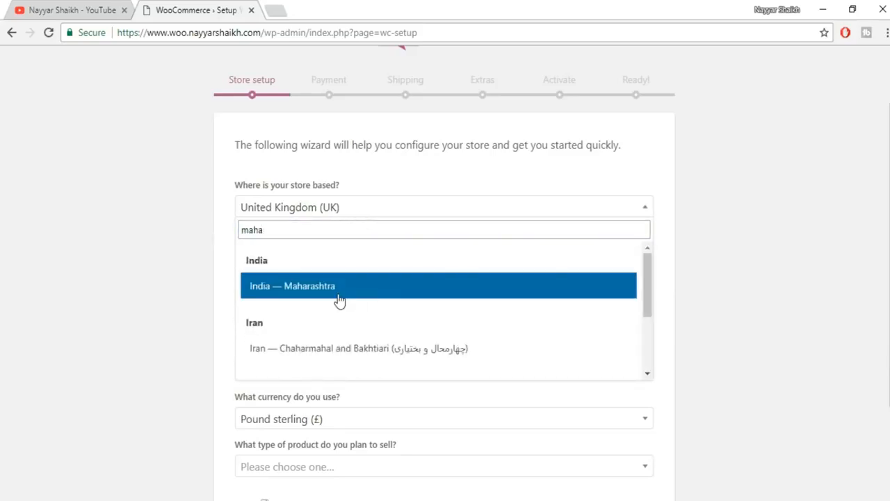
pyautogui.click(339, 300)
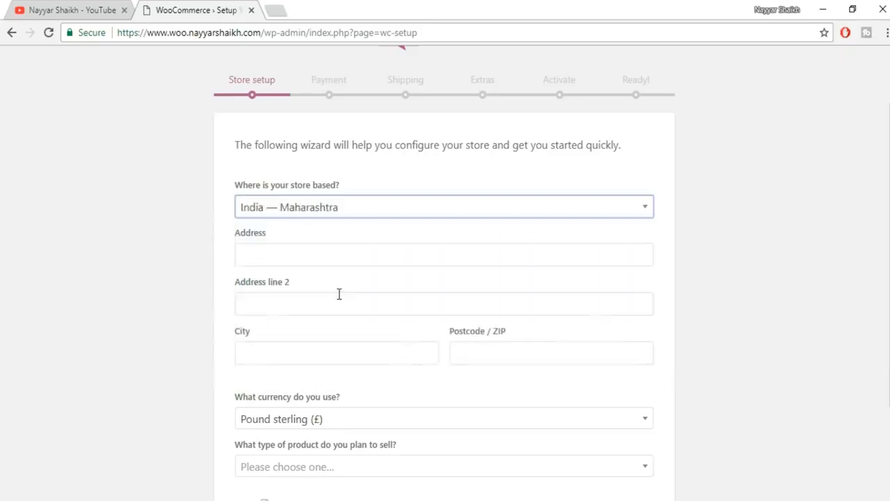
pyautogui.click(306, 254)
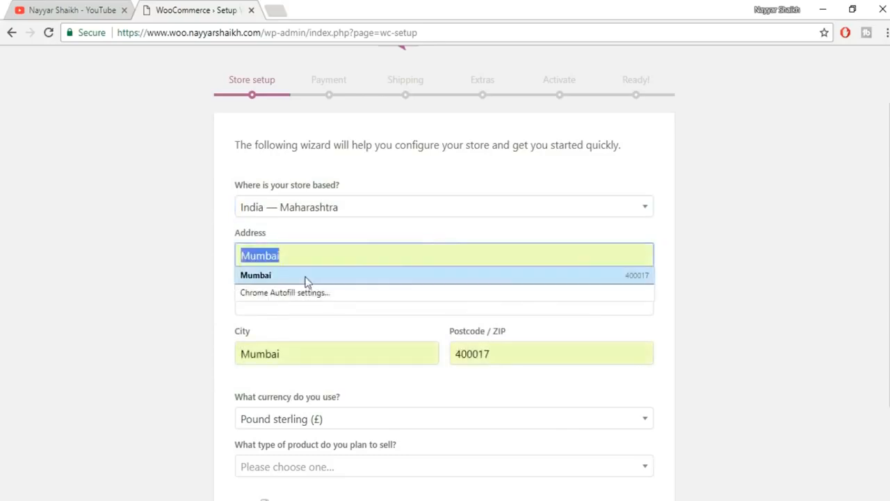
pyautogui.click(304, 278)
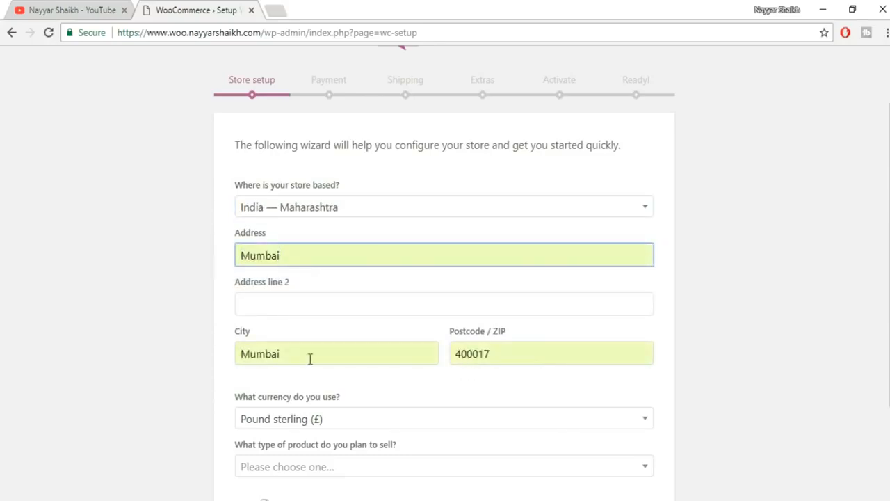
# - Choose Indian rupee, select physical and digital products, and submit the store details
pyautogui.scroll(-2, 487, 311)
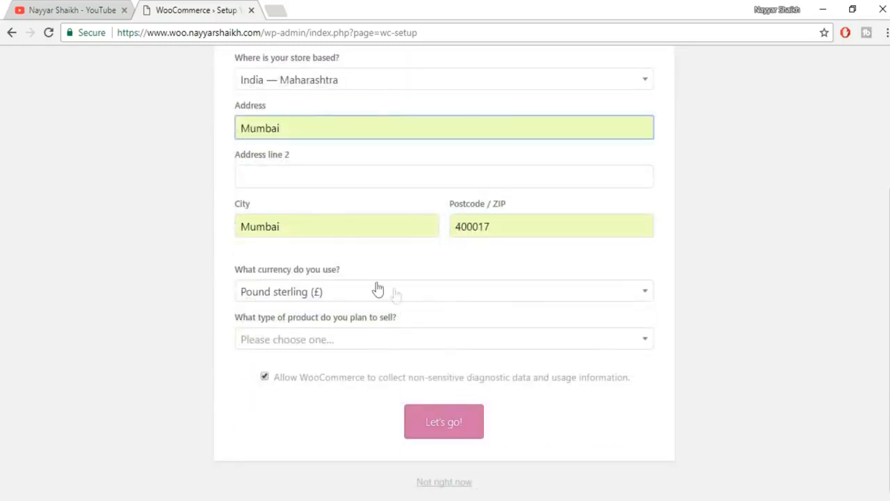
pyautogui.click(315, 292)
pyautogui.write('indi')
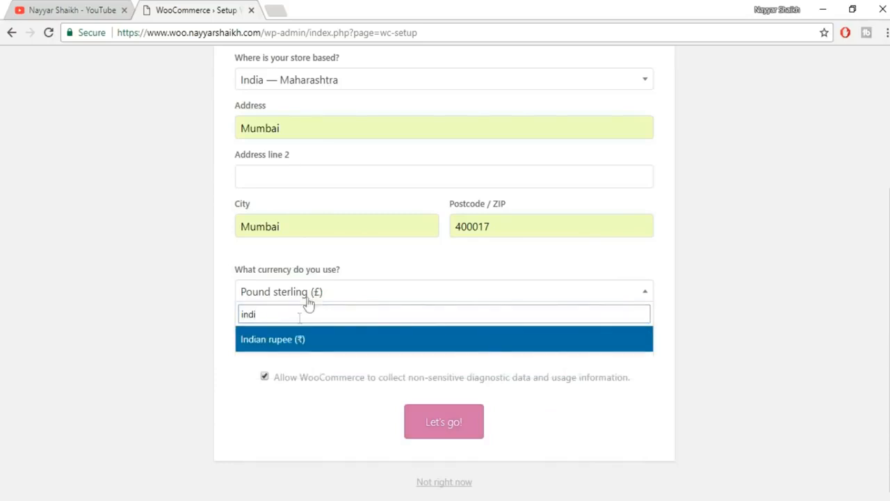
pyautogui.click(285, 344)
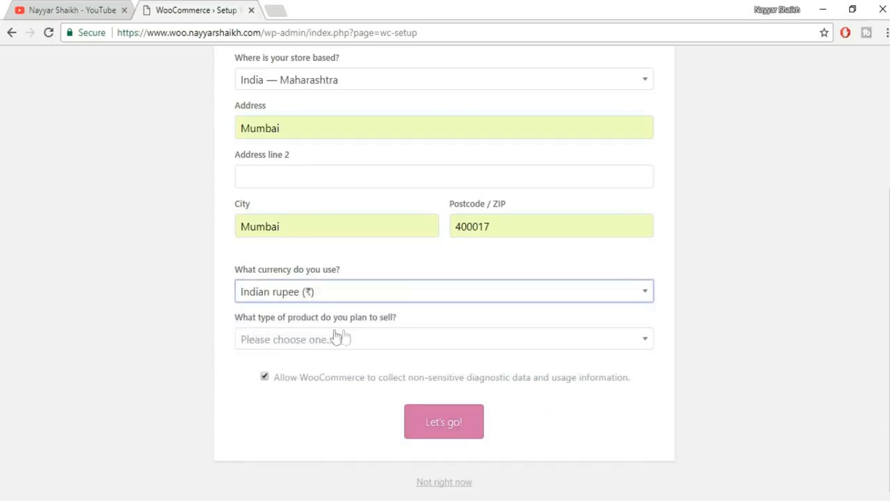
pyautogui.click(384, 344)
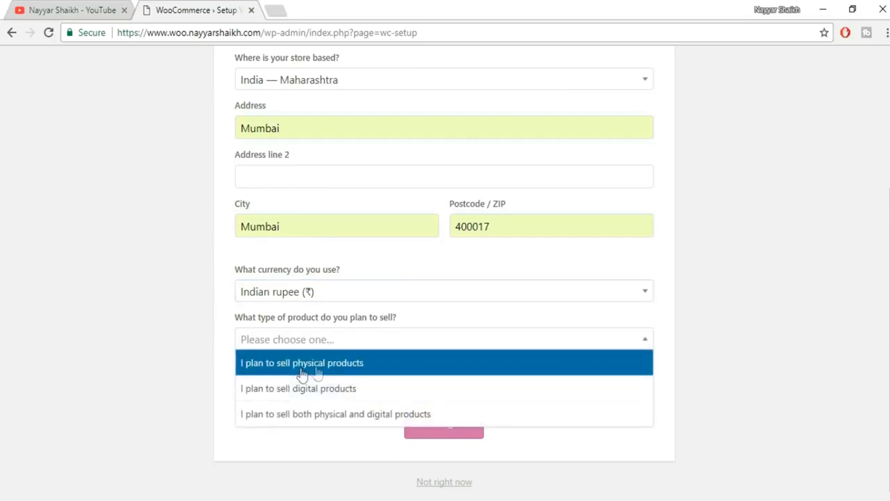
pyautogui.click(334, 366)
pyautogui.click(363, 342)
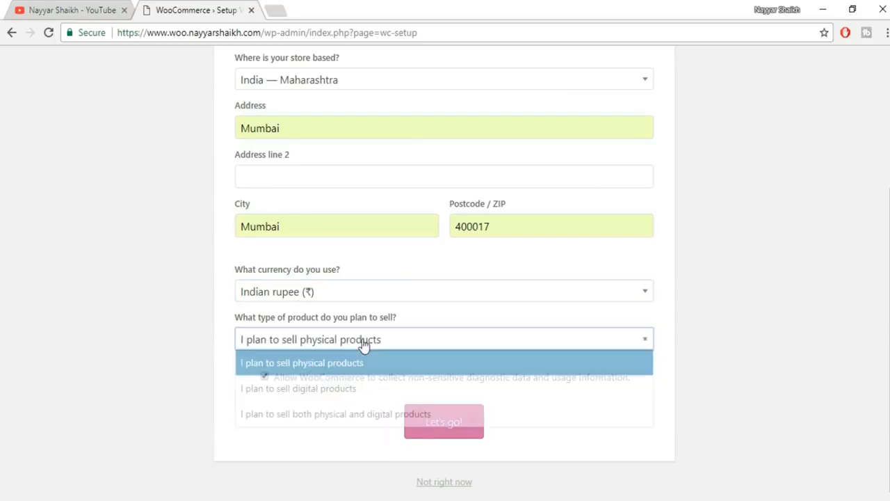
pyautogui.click(348, 415)
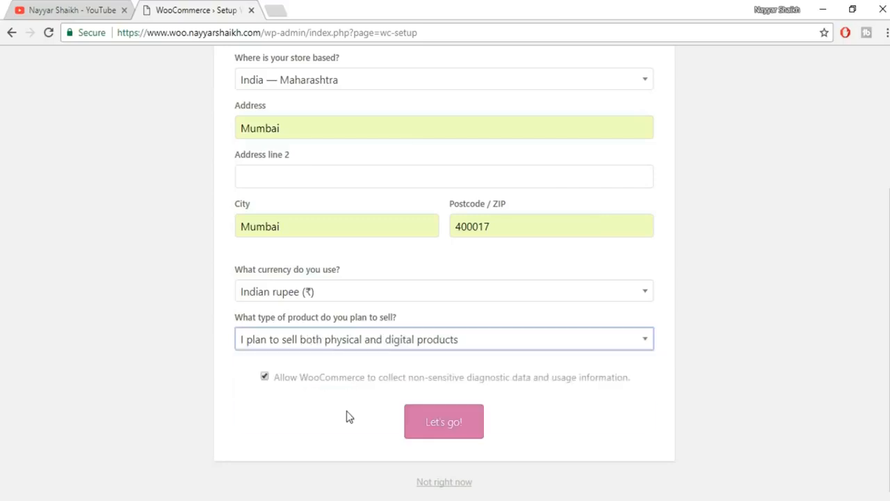
pyautogui.click(445, 425)
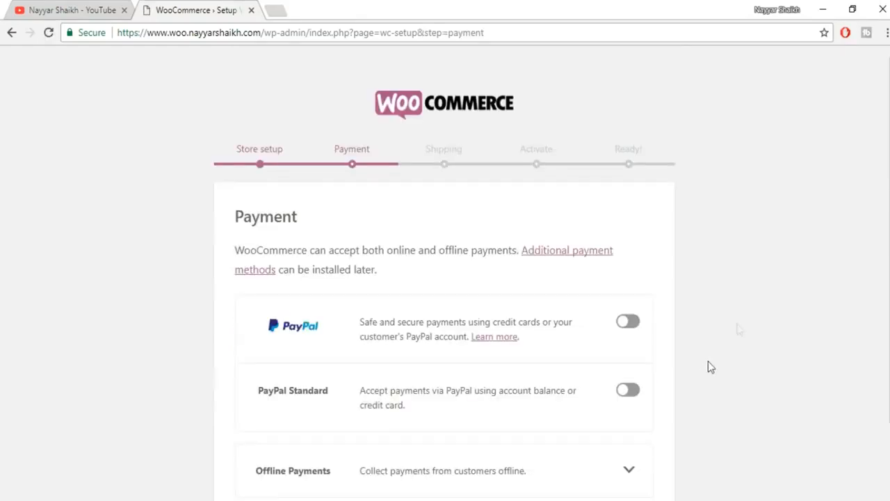
# - Expand Offline Payments, leave every payment toggle off, and continue
pyautogui.scroll(-1, 768, 303)
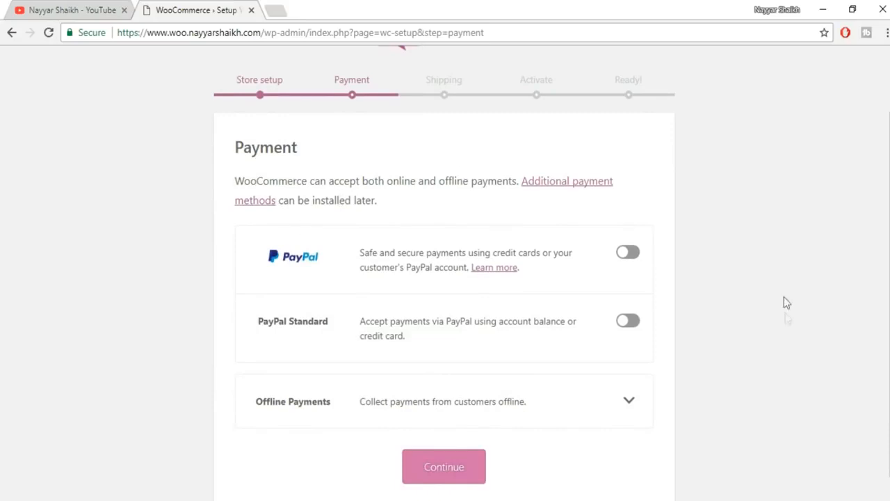
pyautogui.scroll(-1, 783, 303)
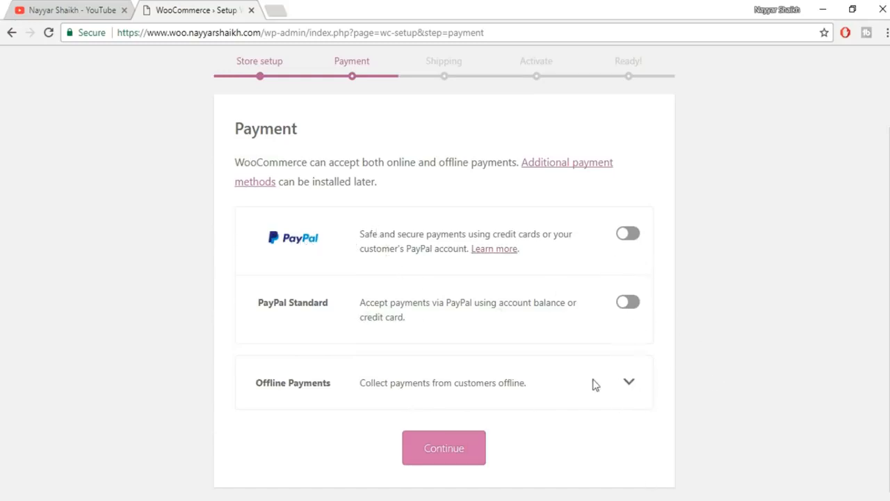
pyautogui.click(630, 386)
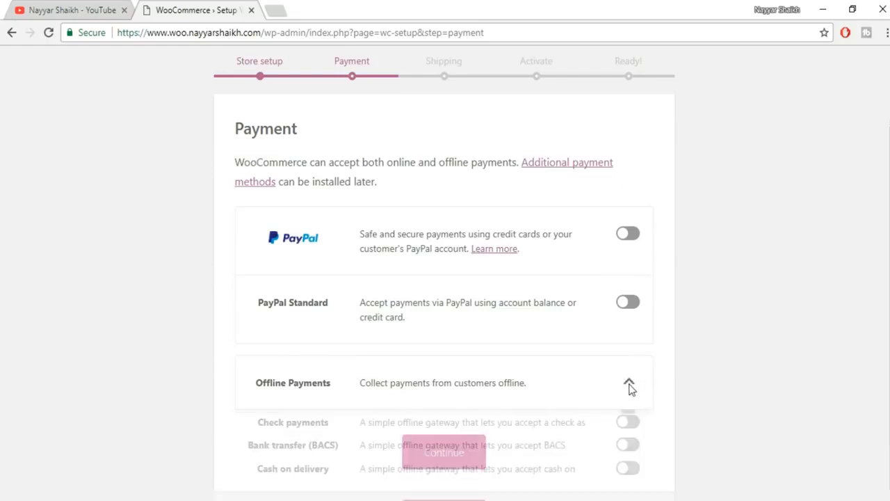
pyautogui.scroll(-3, 703, 375)
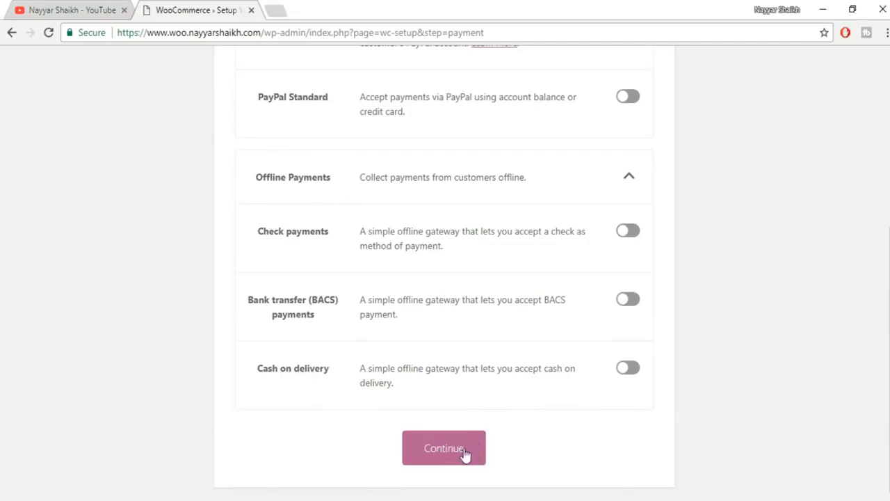
pyautogui.click(464, 451)
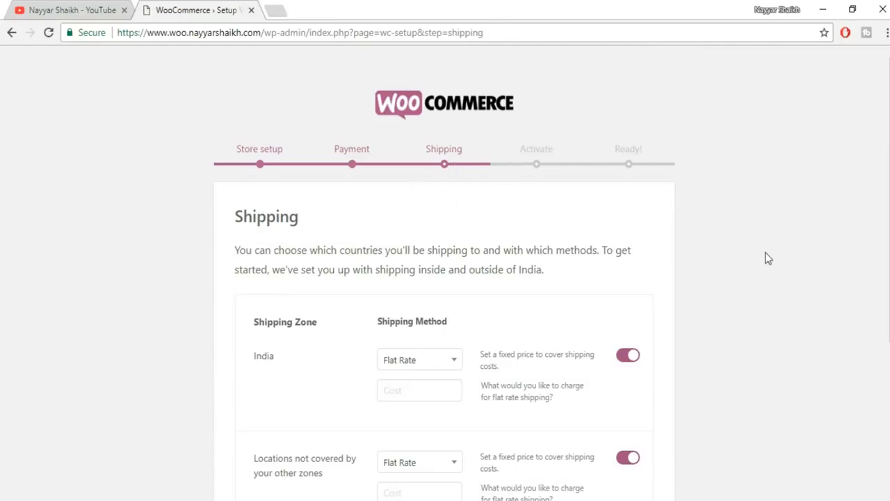
# - Turn off Flat Rate shipping for India and for other locations
pyautogui.scroll(-1, 766, 257)
pyautogui.scroll(-1, 768, 258)
pyautogui.click(631, 220)
pyautogui.click(630, 320)
# - Keep kg weight and cm dimension units and submit the Shipping step
pyautogui.scroll(-1, 644, 368)
pyautogui.scroll(1, 736, 310)
pyautogui.scroll(5, 735, 304)
pyautogui.scroll(-5, 737, 282)
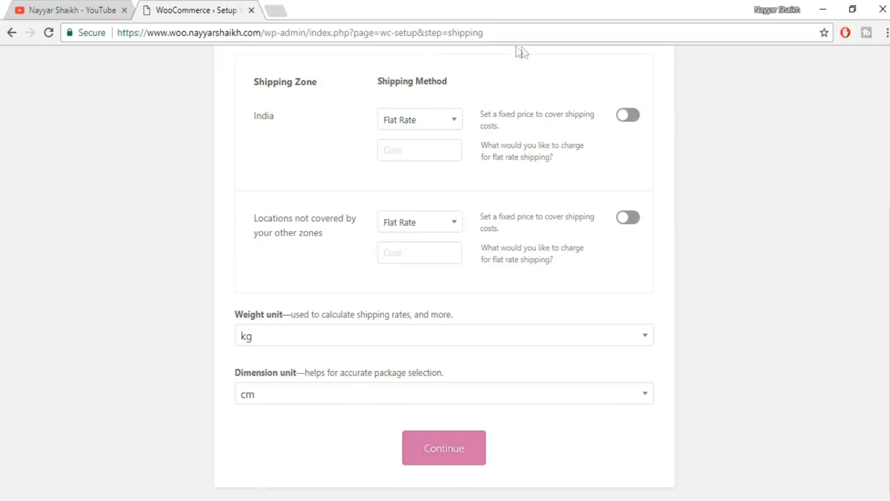
pyautogui.scroll(3, 532, 253)
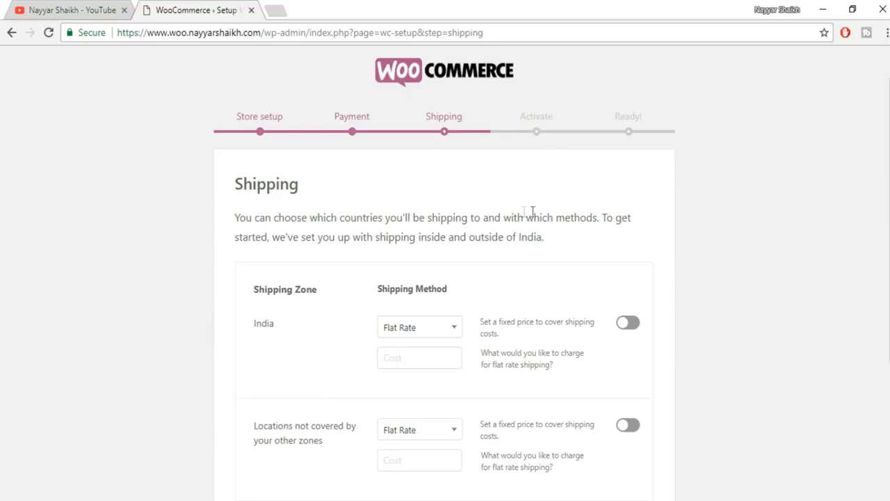
pyautogui.scroll(-2, 755, 185)
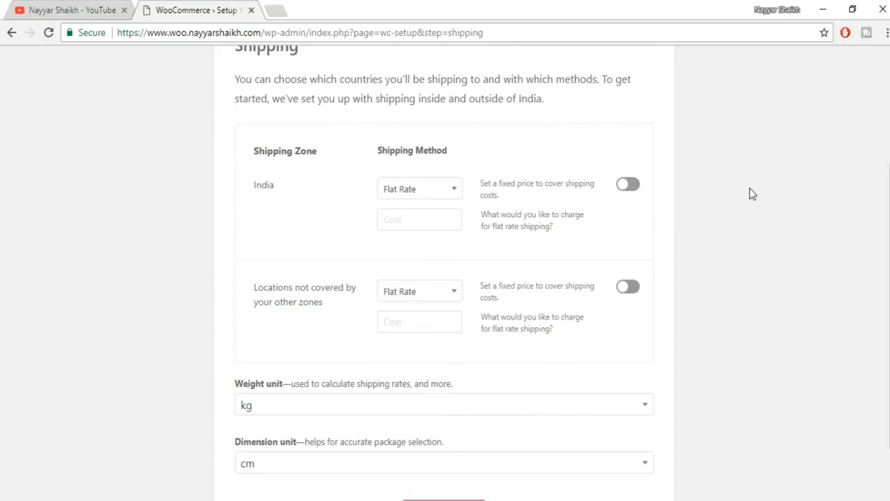
pyautogui.scroll(-1, 752, 194)
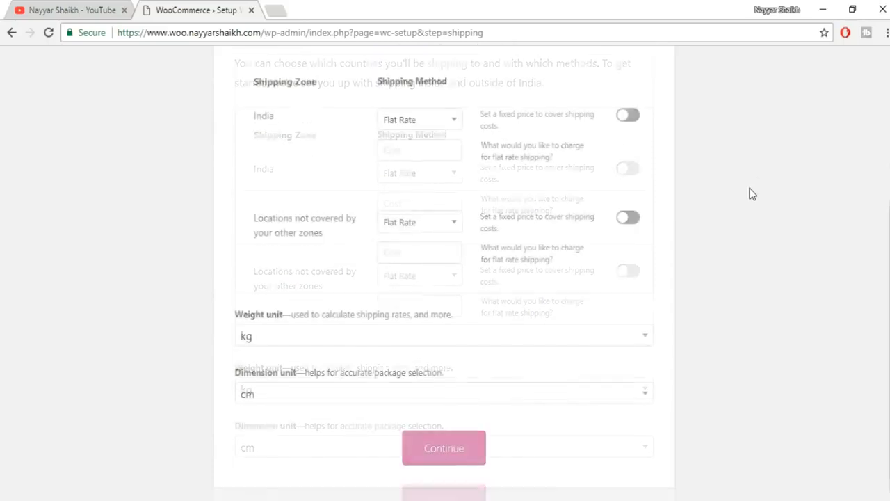
pyautogui.scroll(4, 751, 194)
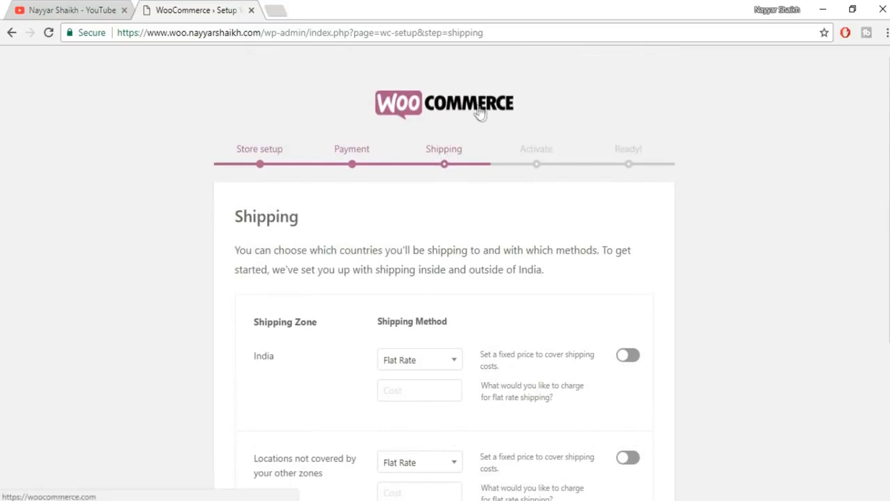
pyautogui.scroll(-4, 727, 216)
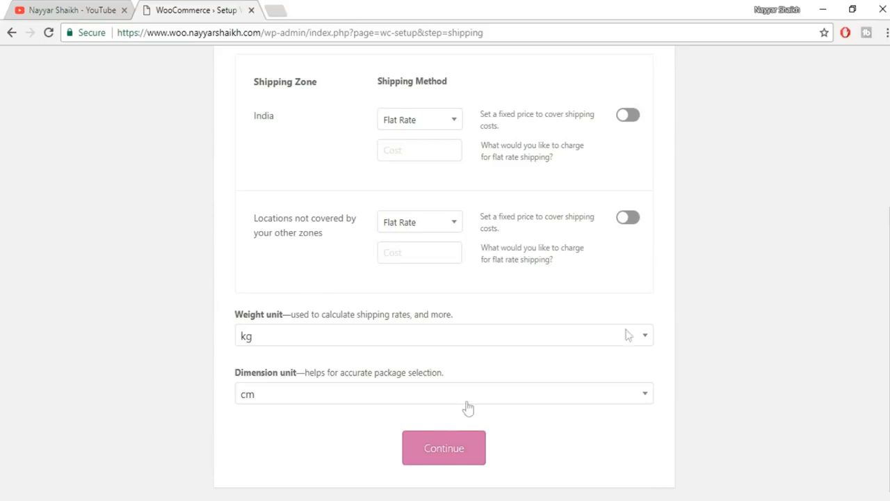
pyautogui.click(426, 448)
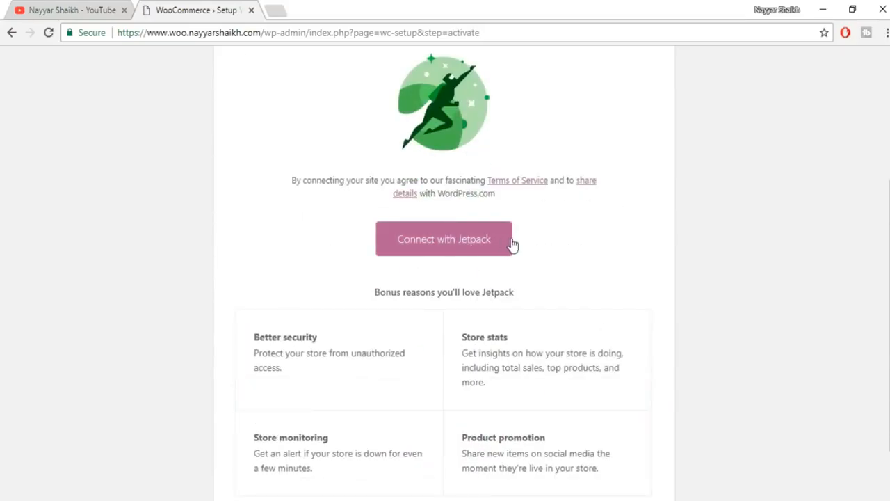
# - Skip Jetpack, accept store tips with 'Yes please!', and return to the dashboard
pyautogui.scroll(-1, 653, 310)
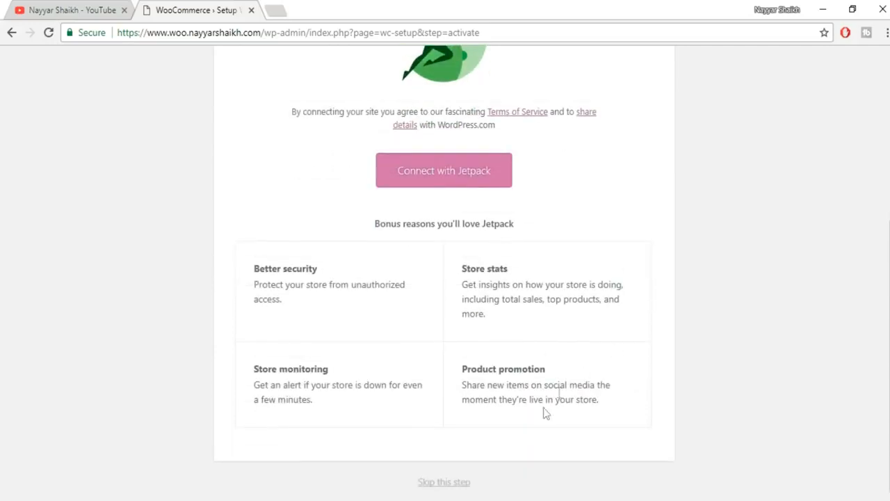
pyautogui.click(457, 488)
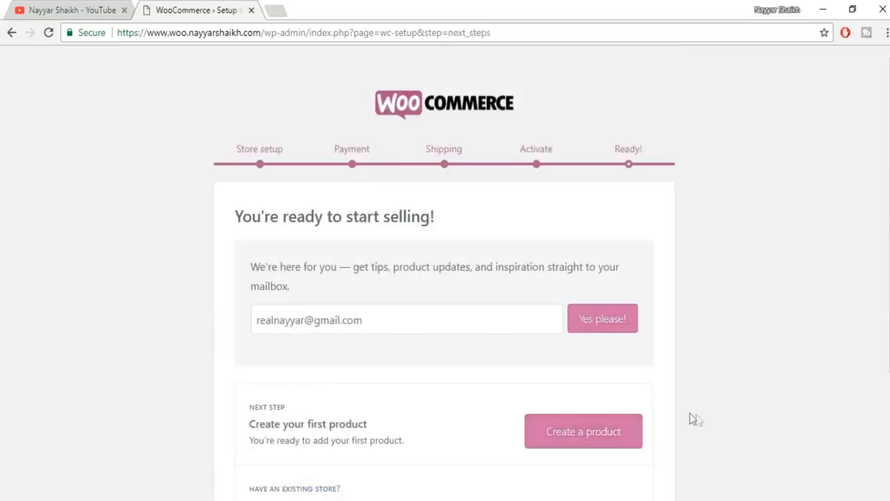
pyautogui.scroll(-1, 740, 376)
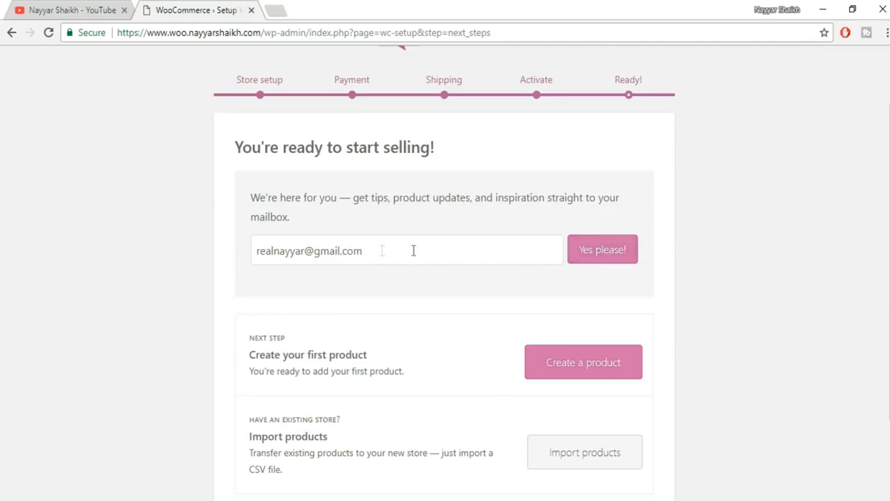
pyautogui.click(620, 258)
pyautogui.scroll(-2, 689, 268)
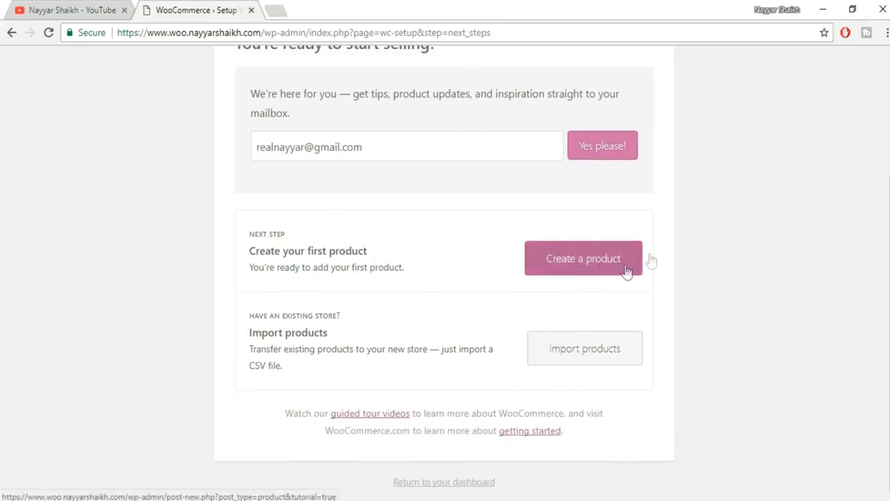
pyautogui.scroll(-2, 719, 224)
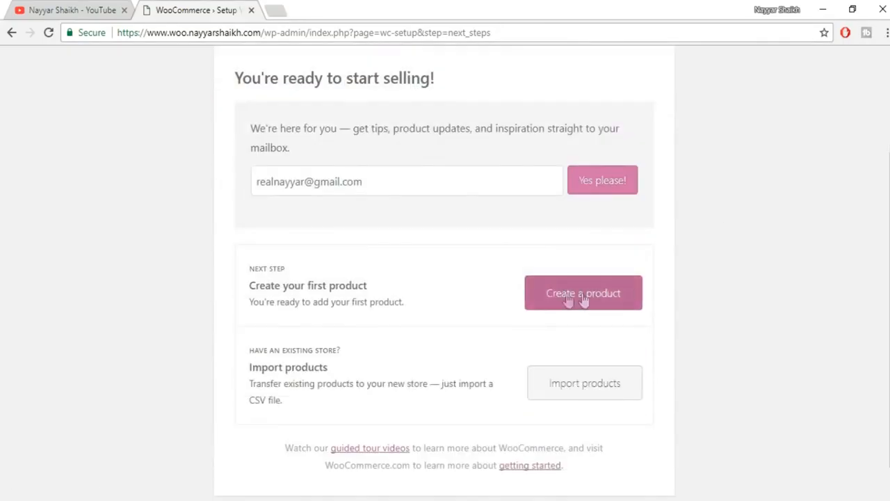
pyautogui.scroll(-1, 717, 290)
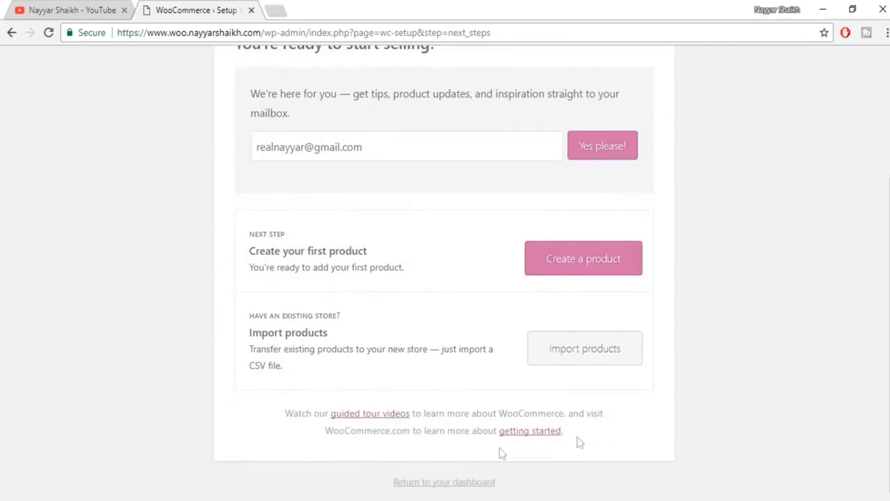
pyautogui.click(439, 482)
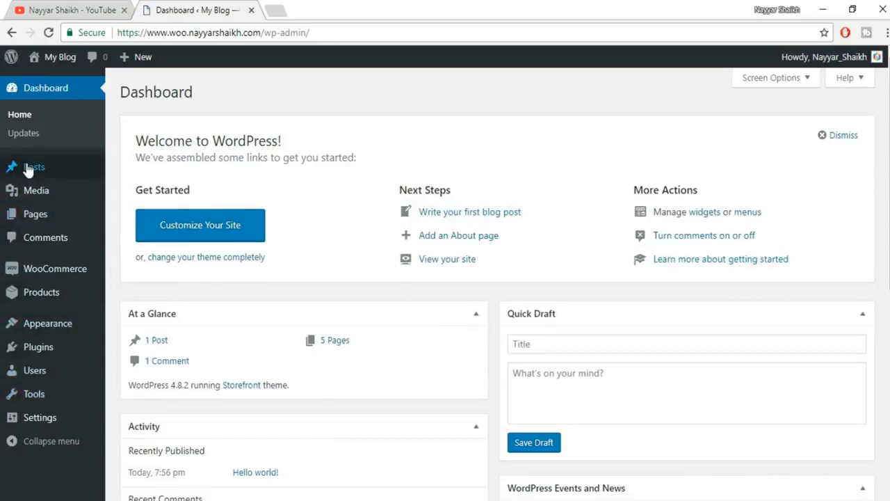
# - Open WooCommerce > Orders from the admin sidebar
pyautogui.moveTo(33, 270)
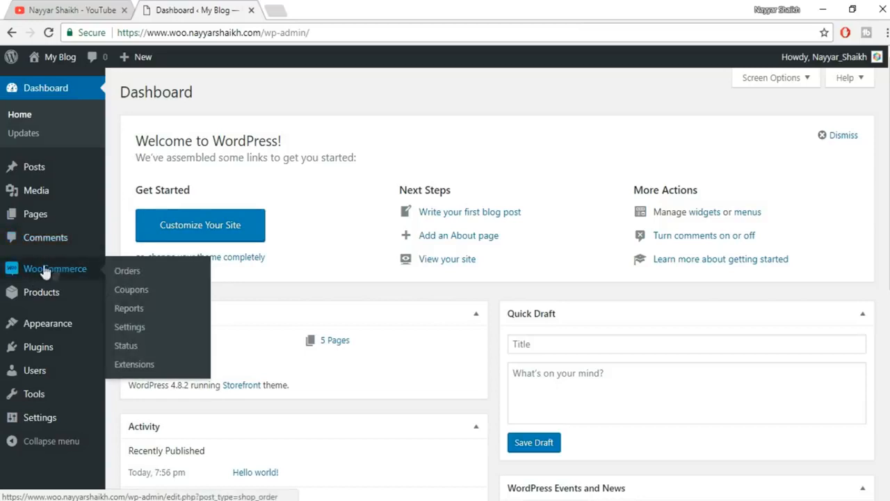
pyautogui.click(136, 271)
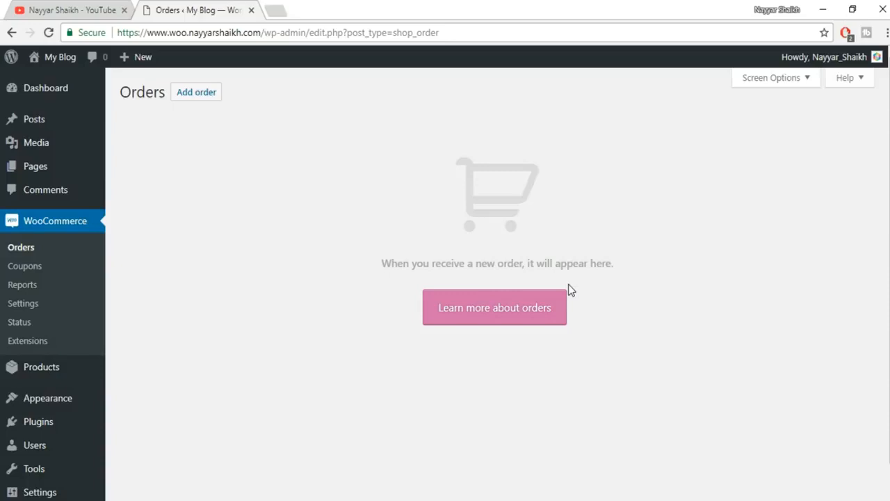
# - Go from Coupons to WooCommerce General settings and scroll to General options
pyautogui.click(32, 271)
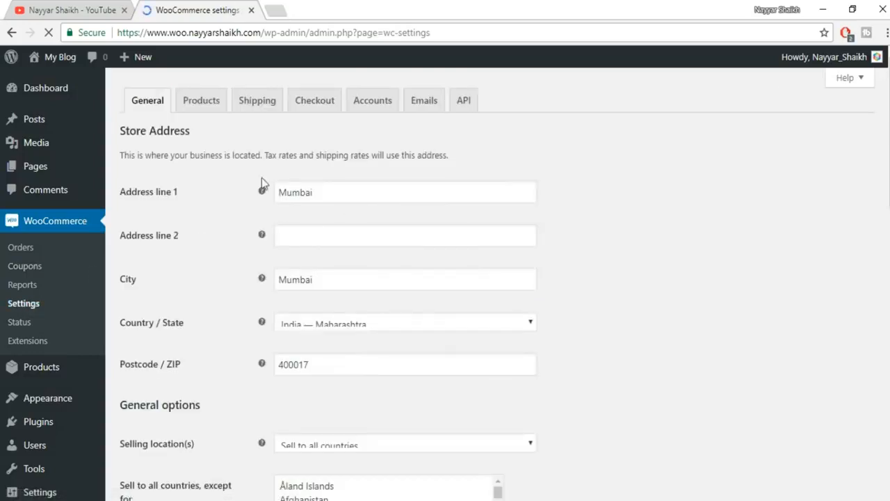
pyautogui.scroll(-5, 338, 279)
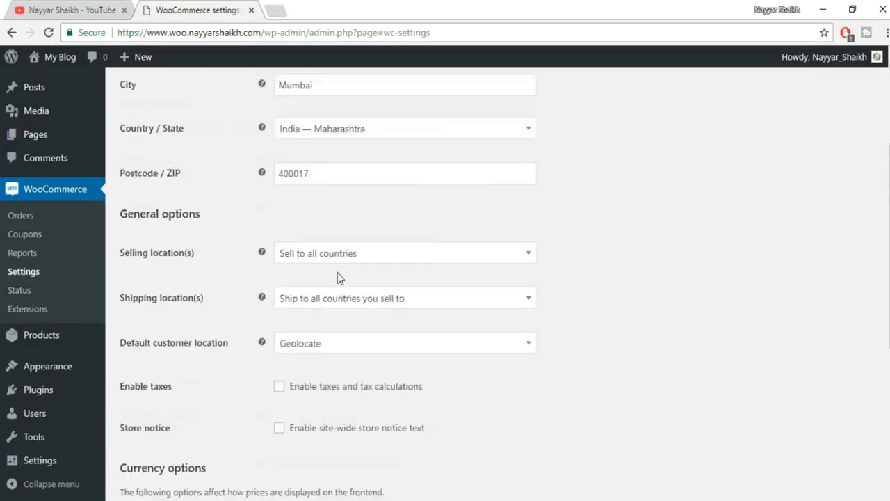
pyautogui.scroll(5, 338, 278)
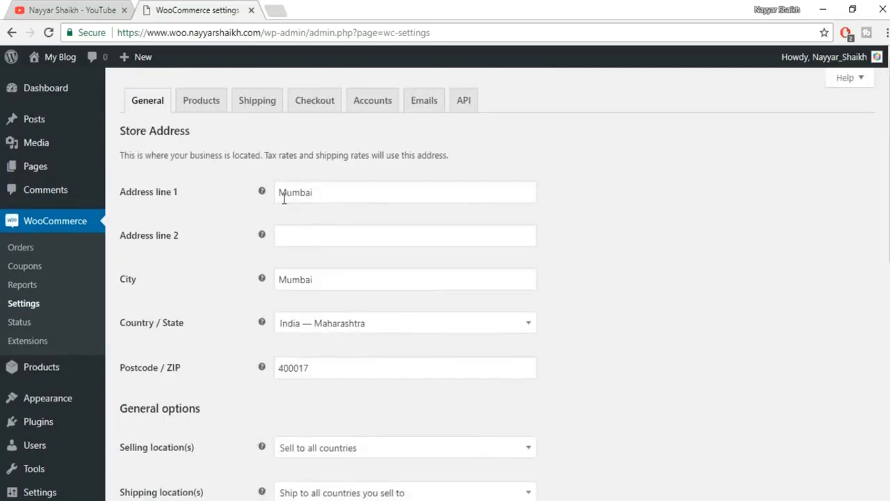
pyautogui.scroll(-1, 393, 239)
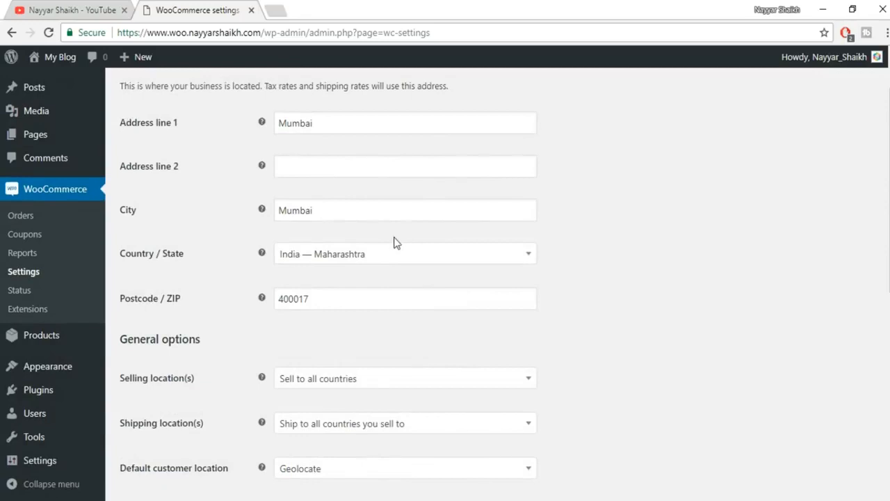
pyautogui.scroll(-3, 646, 222)
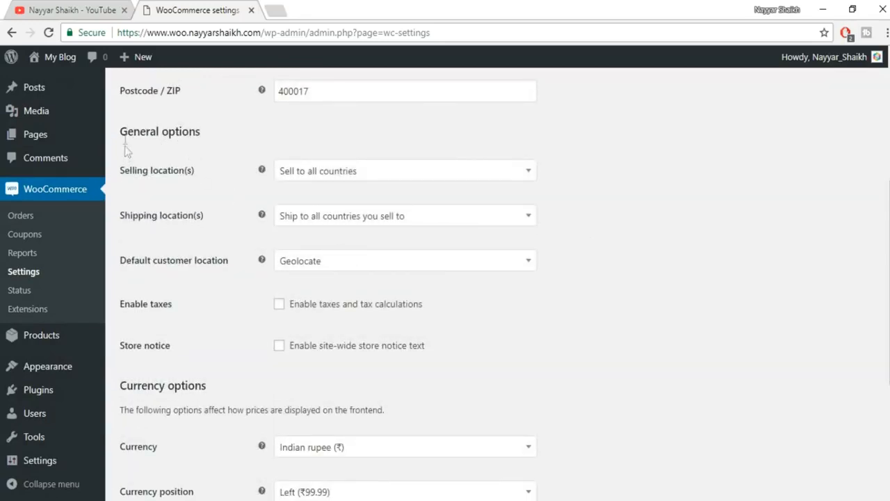
pyautogui.moveTo(120, 136); pyautogui.dragTo(223, 135)
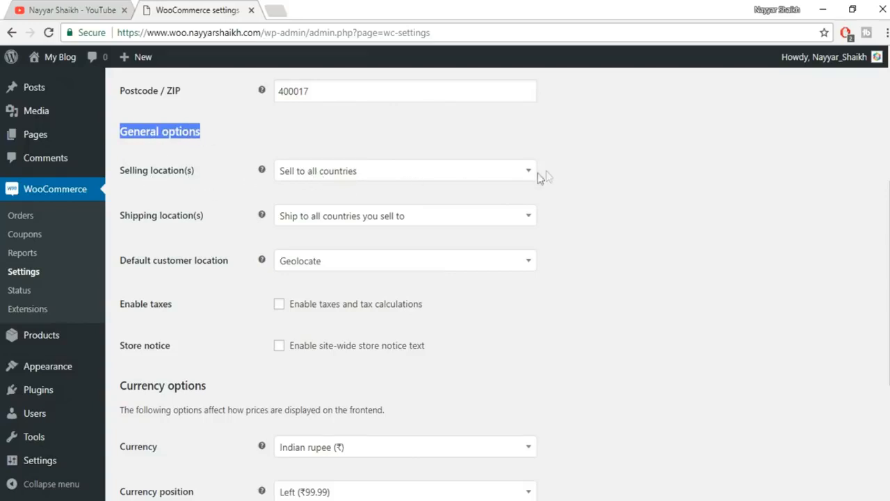
# - Try selling to specific countries India and Pakistan, then remove both
pyautogui.click(497, 177)
pyautogui.click(325, 202)
pyautogui.click(363, 171)
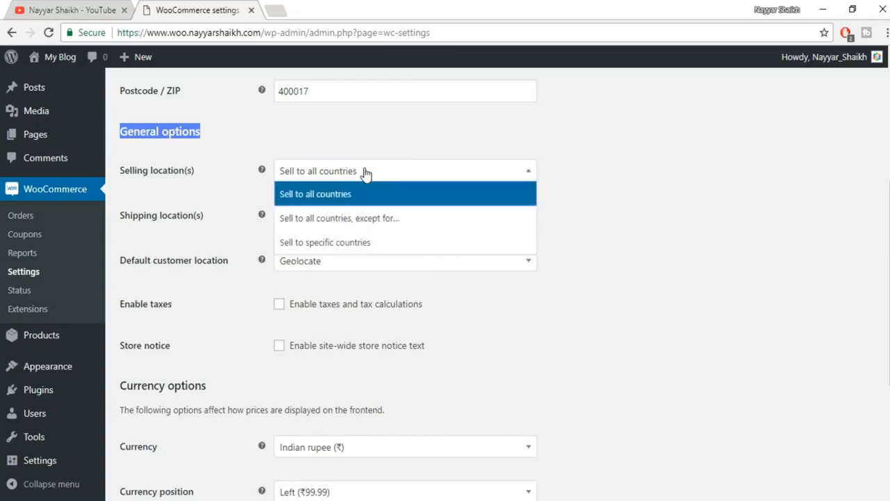
pyautogui.click(338, 244)
pyautogui.click(336, 215)
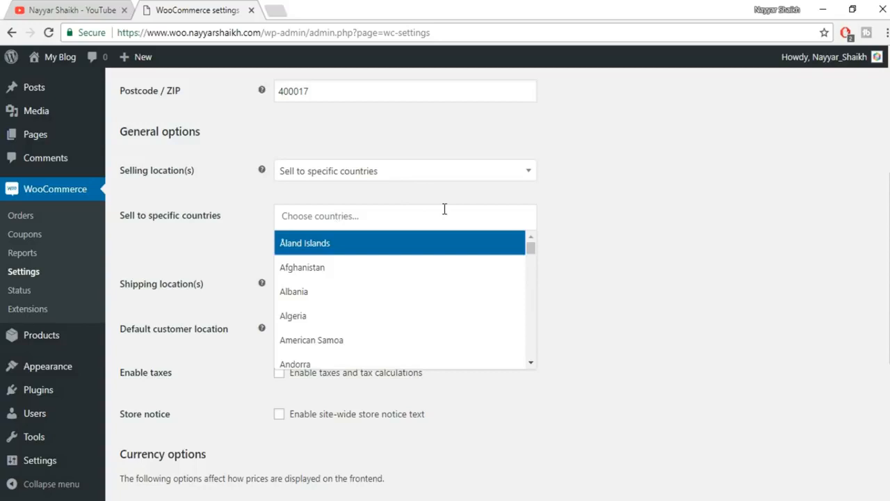
pyautogui.write('india')
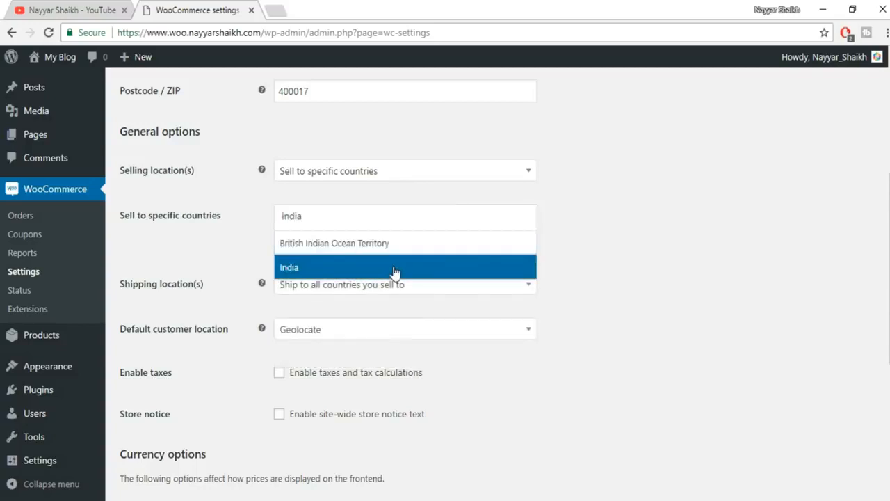
pyautogui.click(395, 270)
pyautogui.click(424, 227)
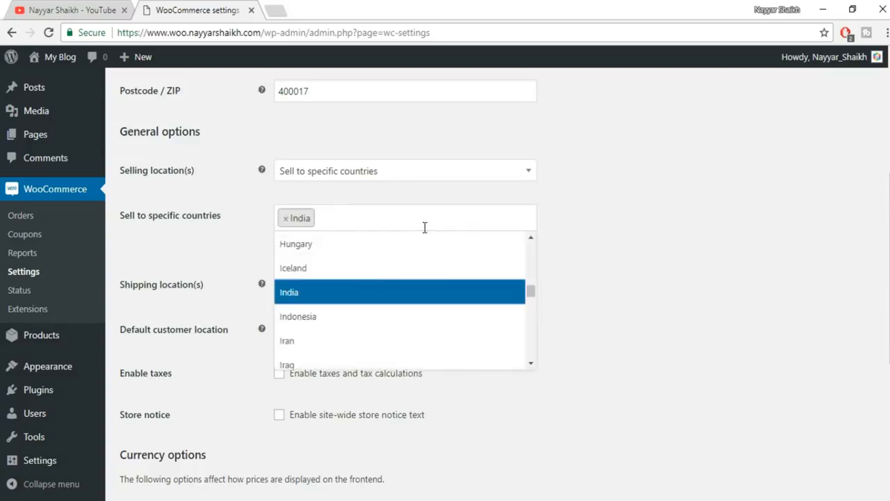
pyautogui.write('pakis')
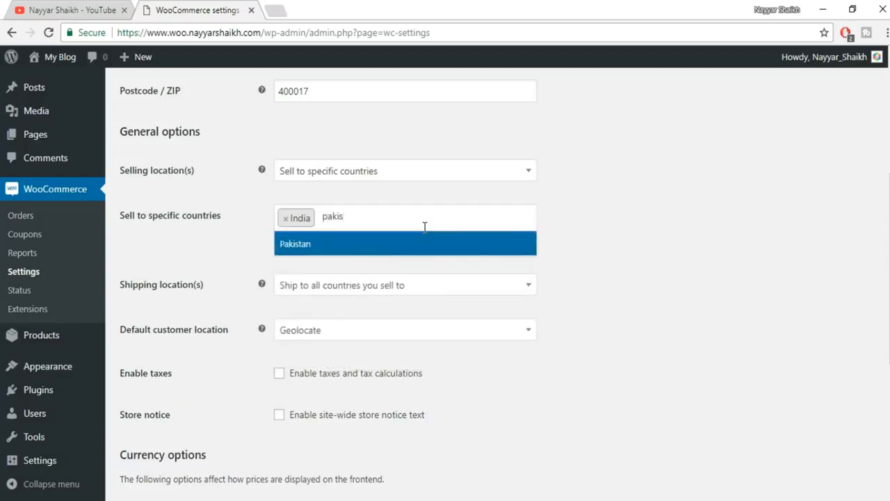
pyautogui.click(400, 253)
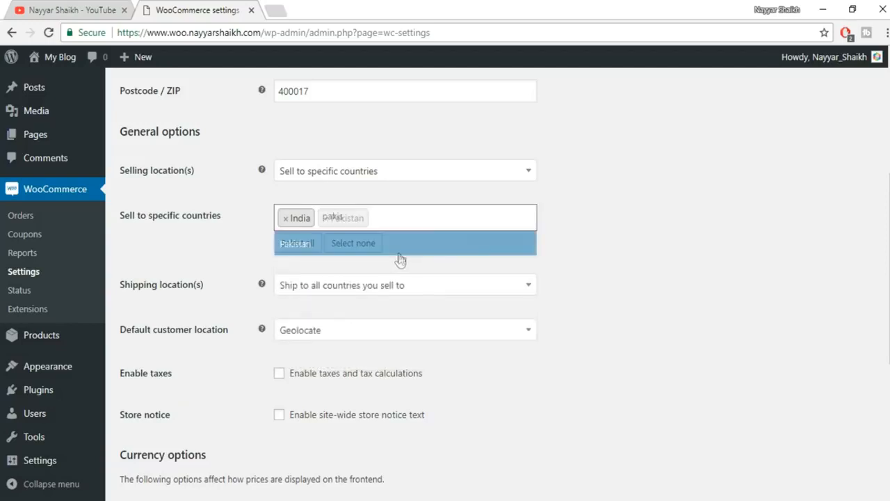
pyautogui.click(406, 219)
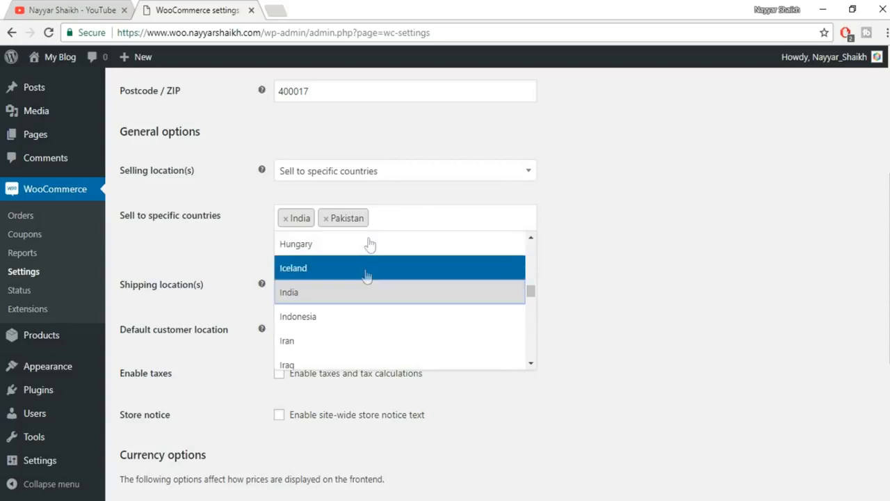
pyautogui.click(586, 245)
pyautogui.click(285, 219)
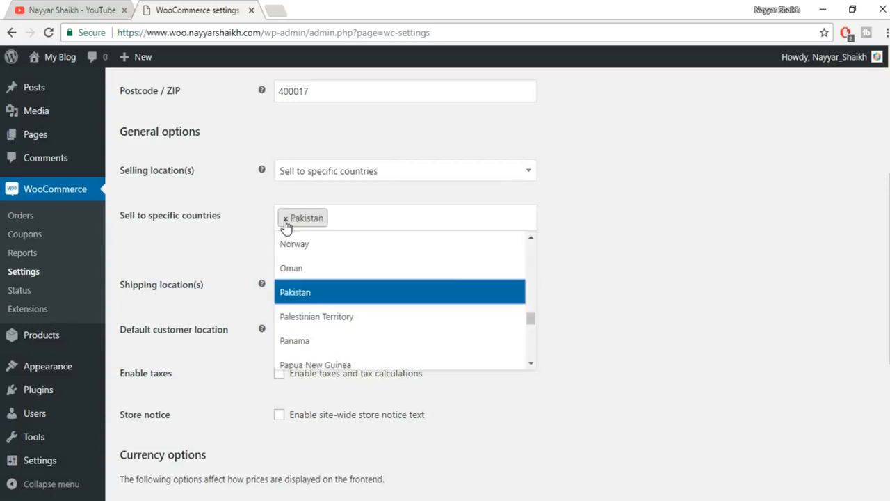
pyautogui.click(286, 220)
# - Switch to 'Sell to all countries, except for…' and exclude United States (US)
pyautogui.click(408, 173)
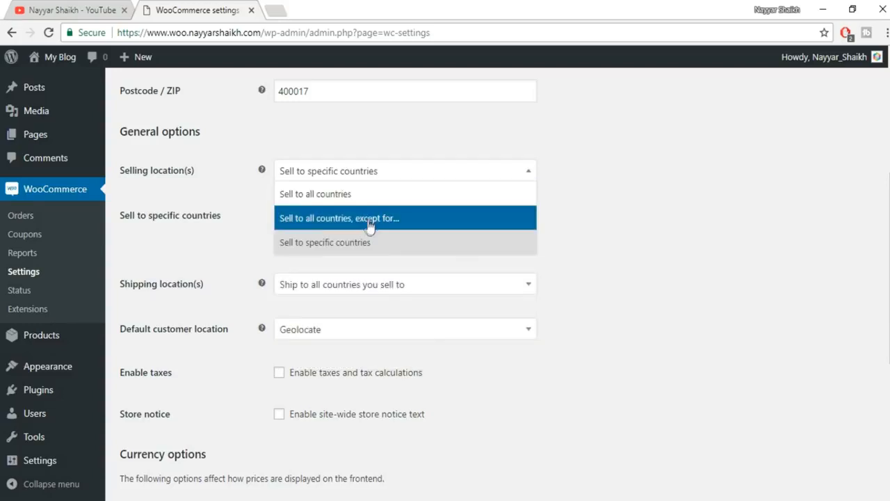
pyautogui.click(395, 222)
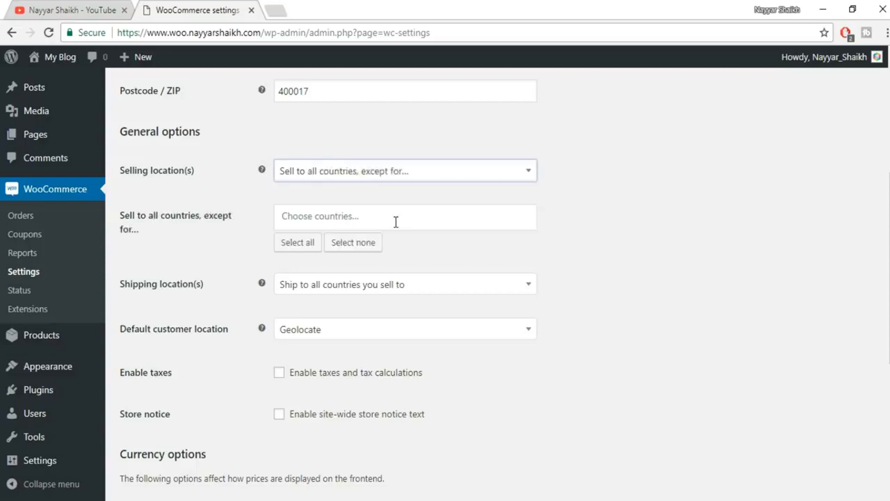
pyautogui.click(379, 222)
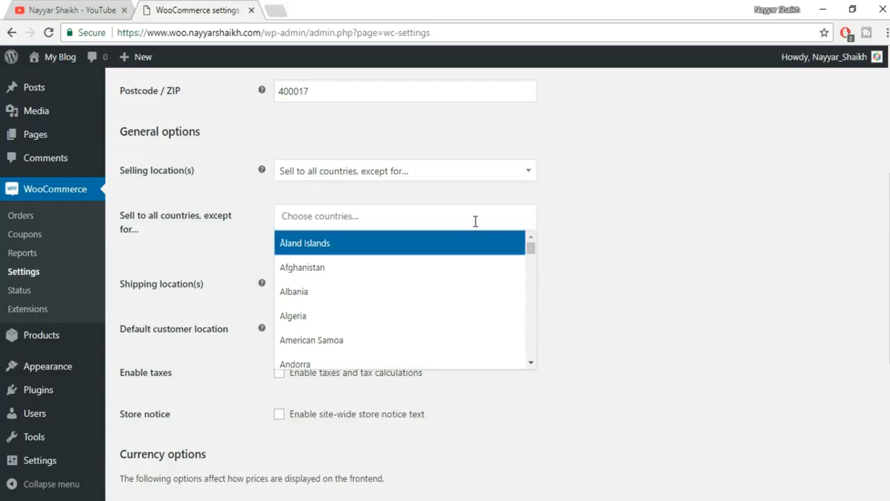
pyautogui.write('uni')
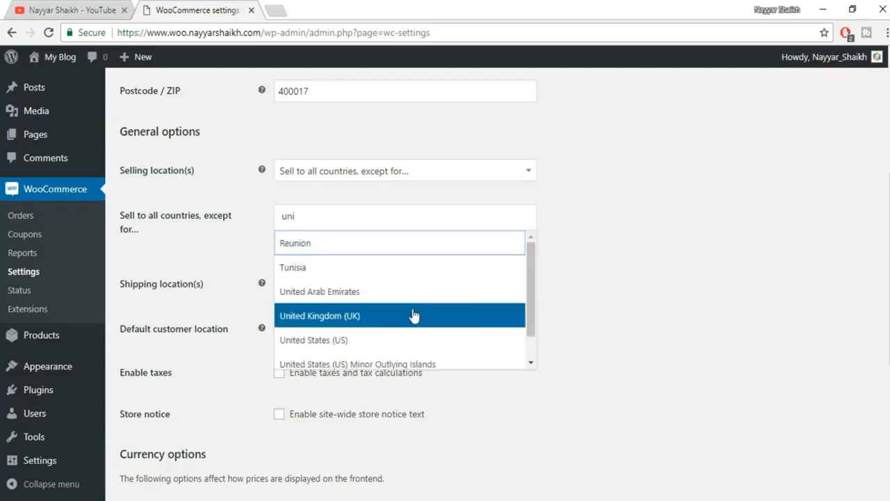
pyautogui.click(378, 341)
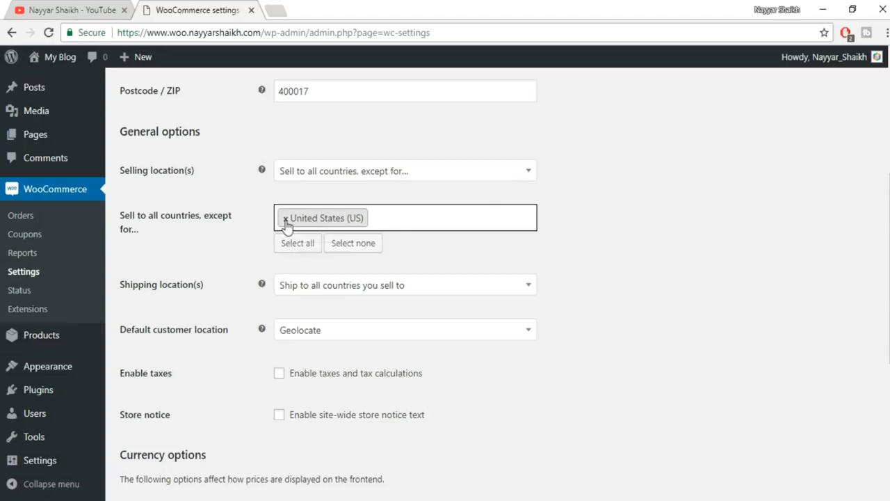
pyautogui.click(326, 173)
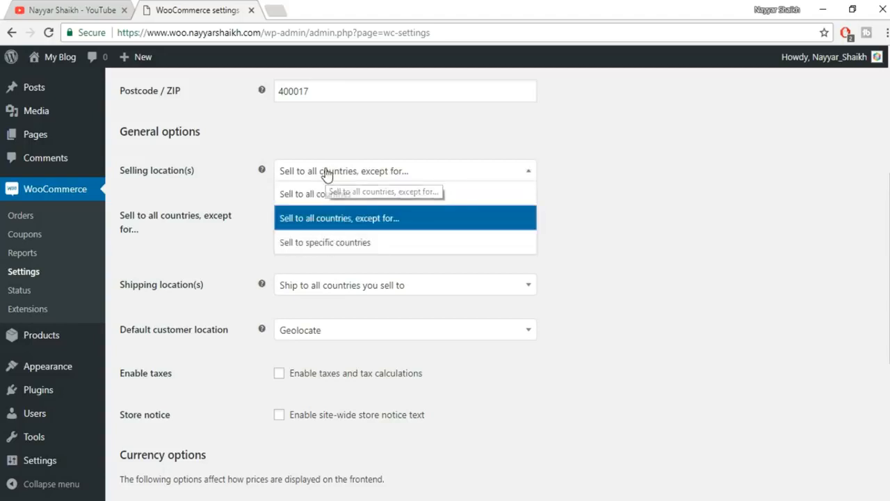
# - Switch to selling to specific countries and add India
pyautogui.click(311, 250)
pyautogui.click(324, 216)
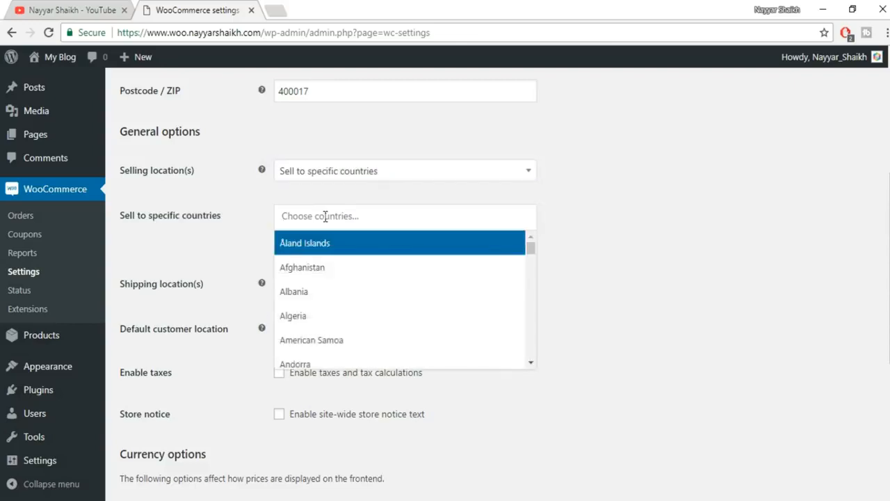
pyautogui.write('india')
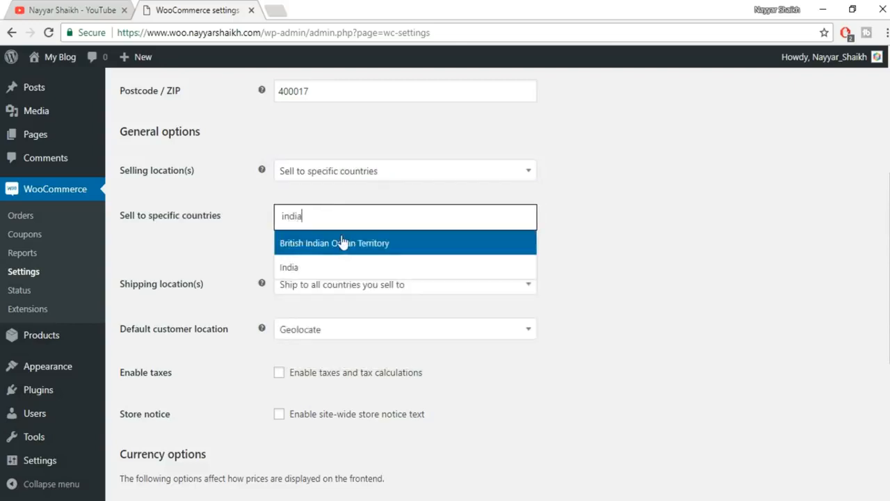
pyautogui.click(334, 267)
pyautogui.scroll(-2, 211, 241)
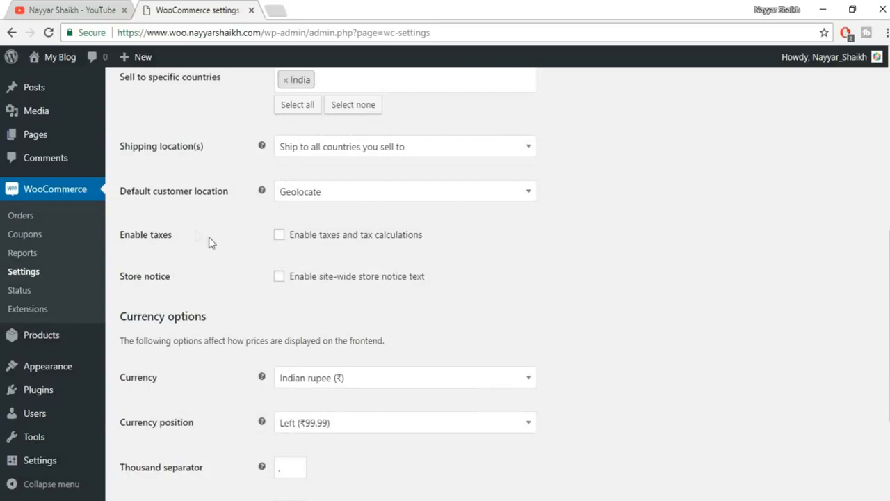
# - Keep Shipping location(s) on 'Ship to all countries you sell to'
pyautogui.click(368, 153)
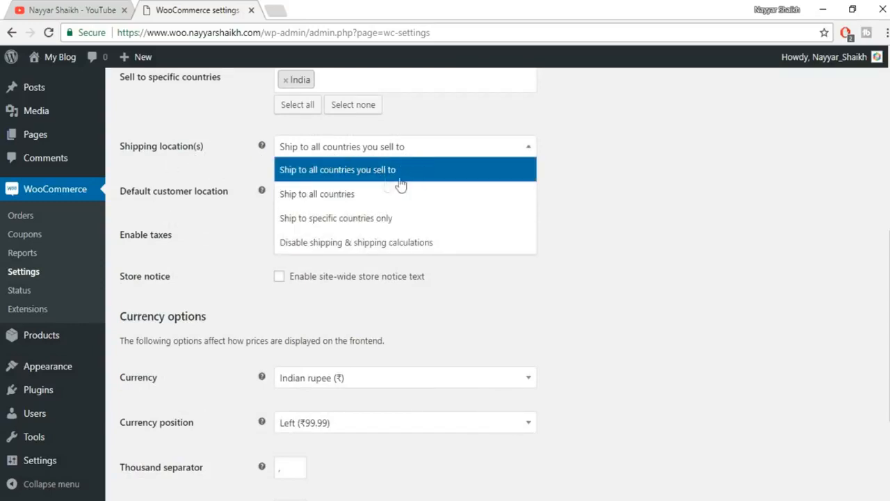
pyautogui.click(397, 172)
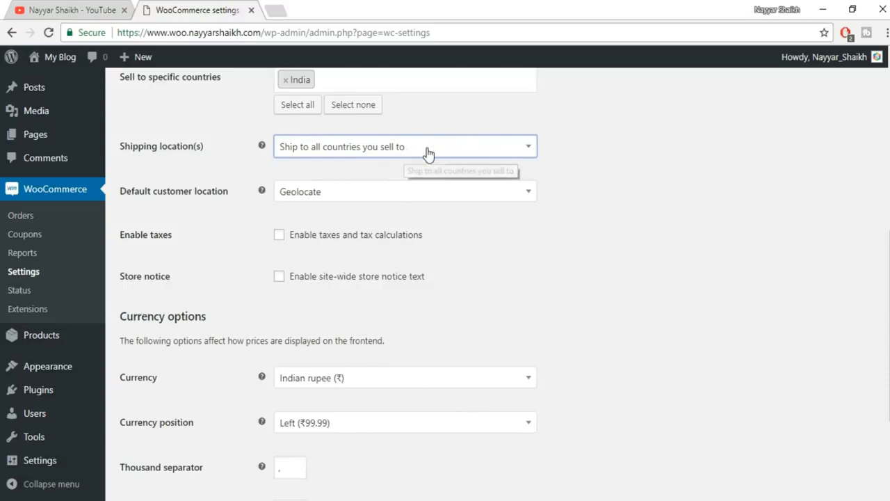
pyautogui.click(427, 153)
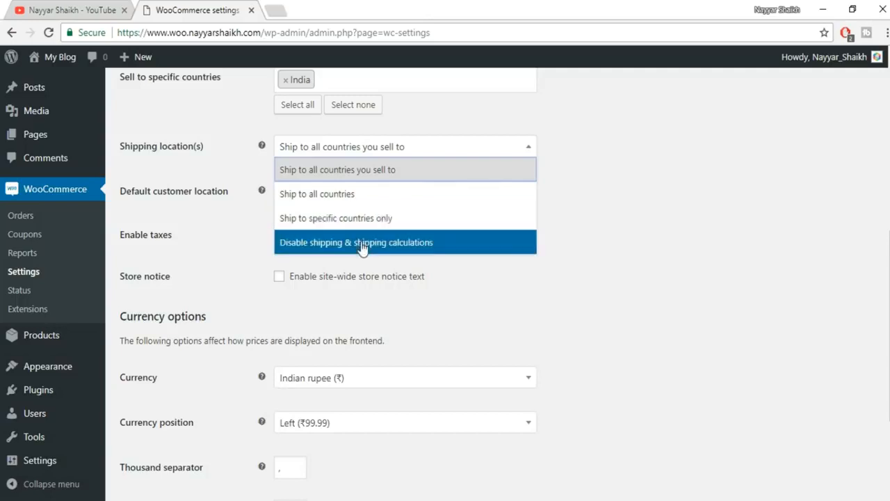
pyautogui.click(348, 174)
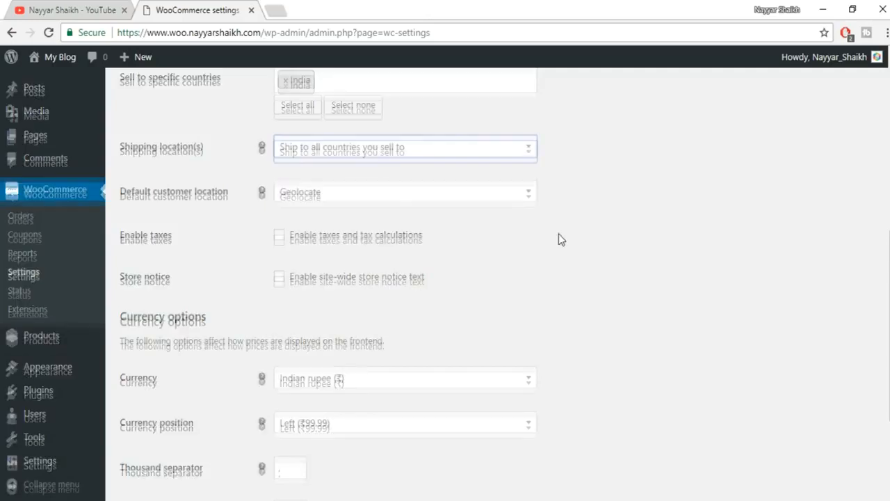
pyautogui.scroll(2, 559, 239)
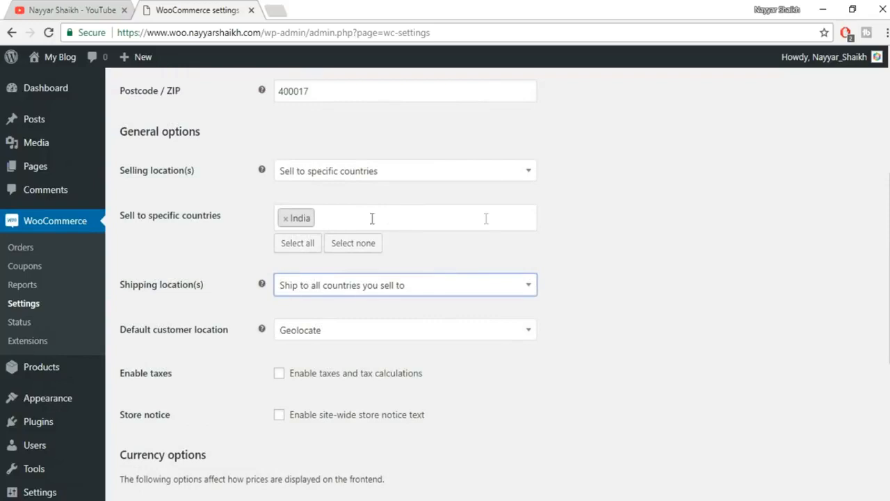
pyautogui.click(325, 285)
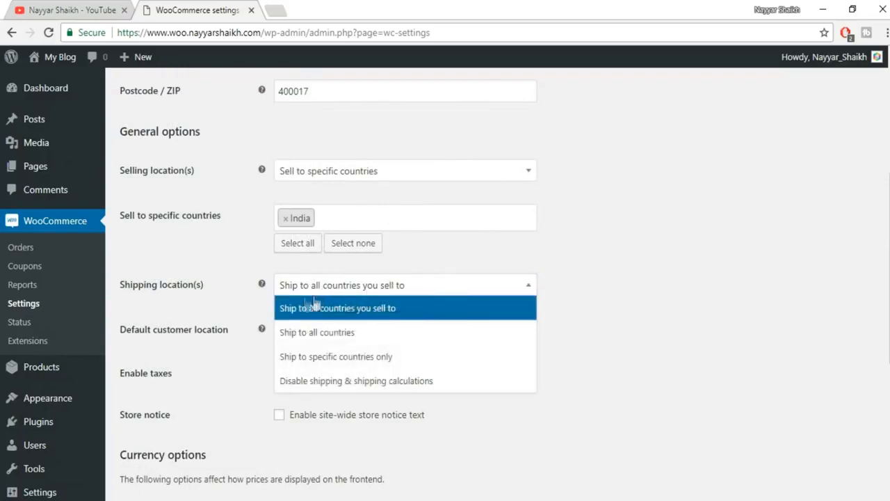
pyautogui.click(594, 276)
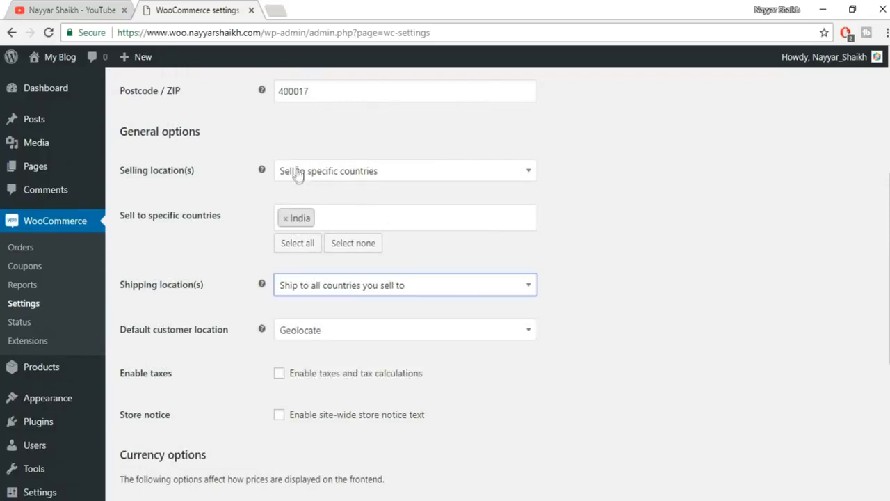
pyautogui.click(341, 288)
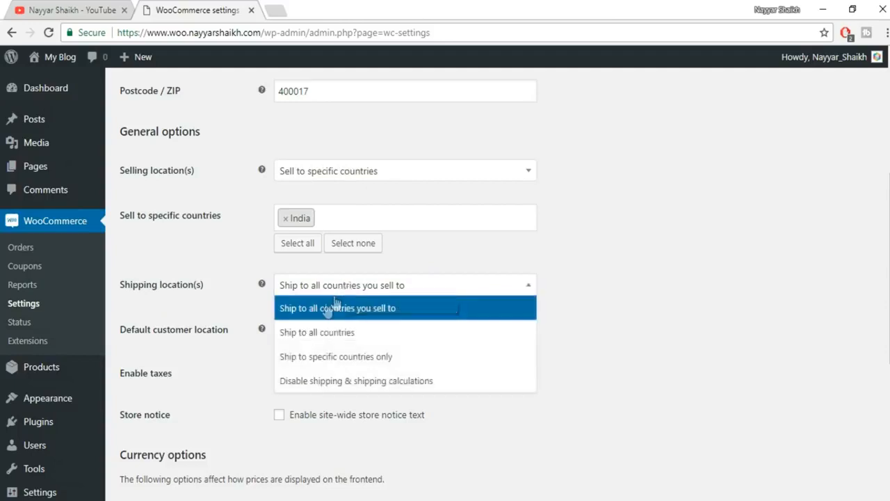
pyautogui.click(347, 311)
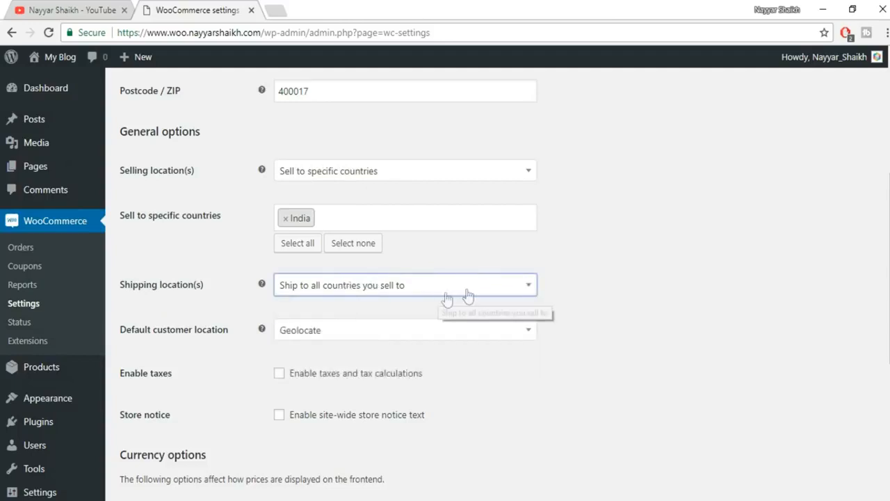
pyautogui.scroll(-2, 636, 284)
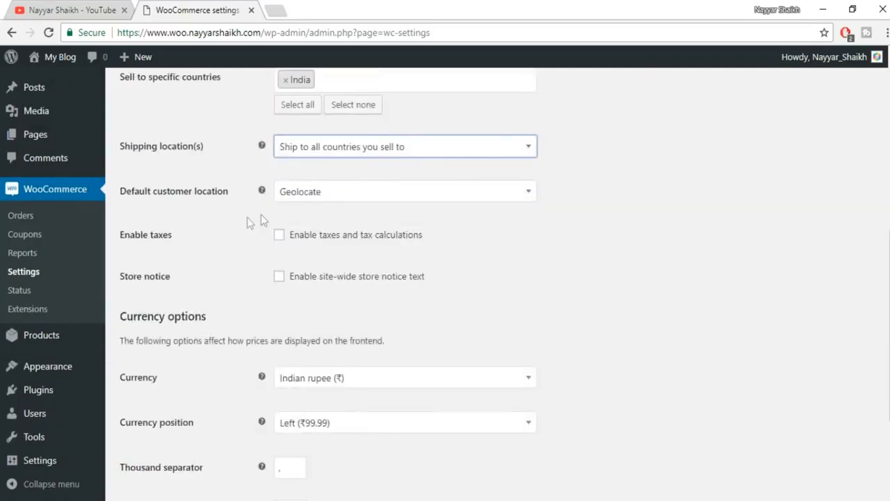
# - Keep Geolocate as default customer location and tick Enable taxes
pyautogui.click(355, 199)
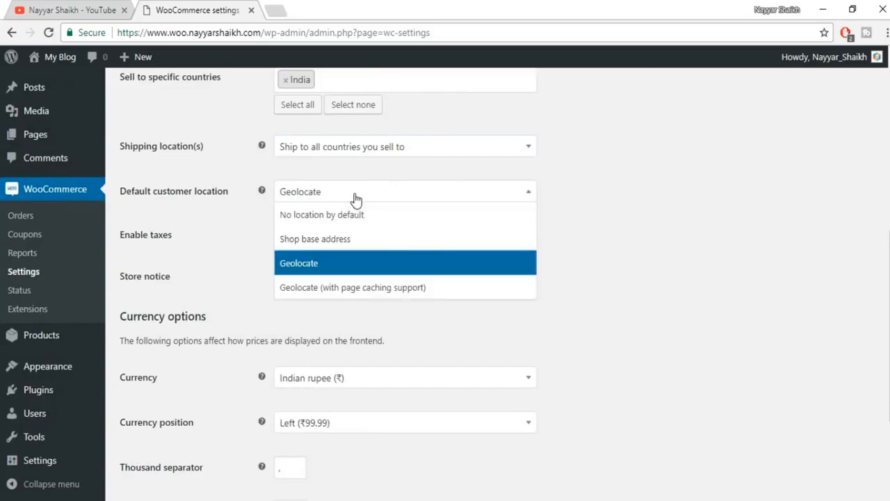
pyautogui.click(335, 268)
pyautogui.scroll(-1, 557, 265)
pyautogui.scroll(-2, 556, 266)
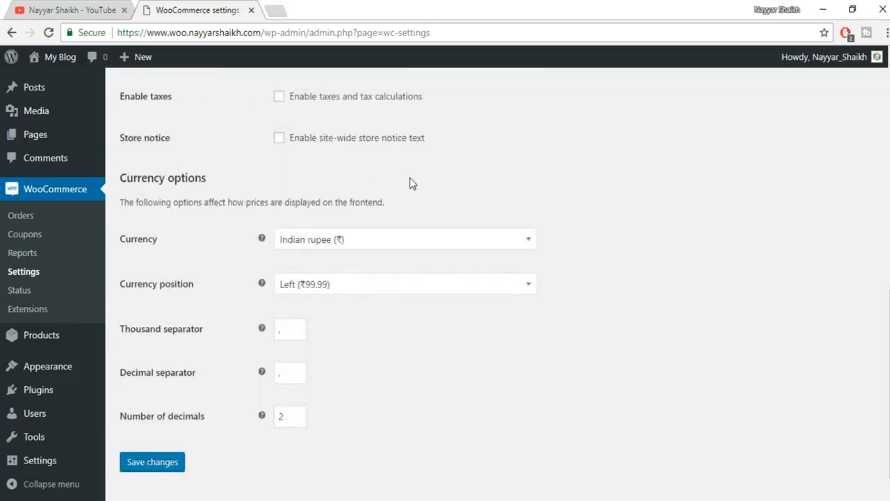
pyautogui.scroll(1, 410, 183)
pyautogui.click(280, 167)
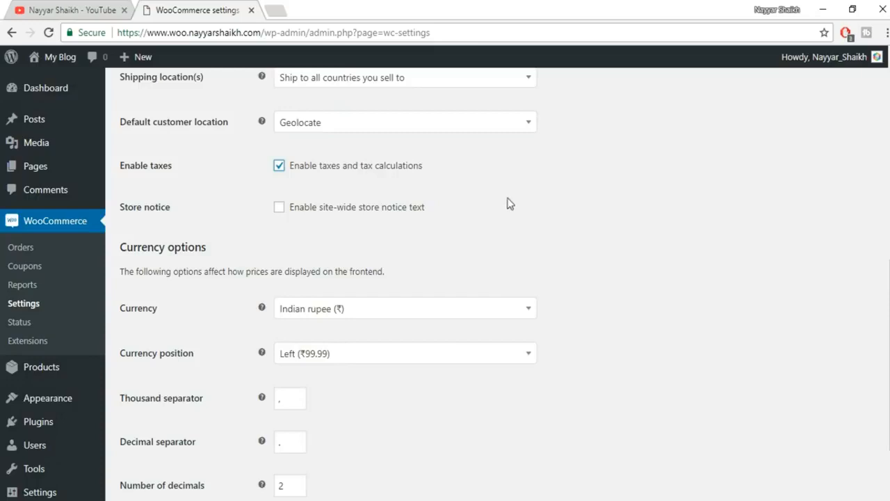
# - Keep currency position Left with 2 decimals and save the changes
pyautogui.scroll(-1, 628, 211)
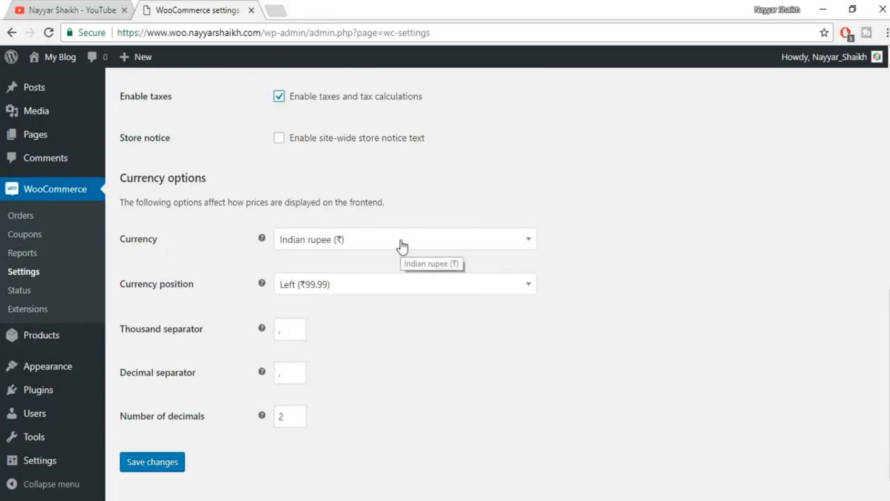
pyautogui.click(350, 291)
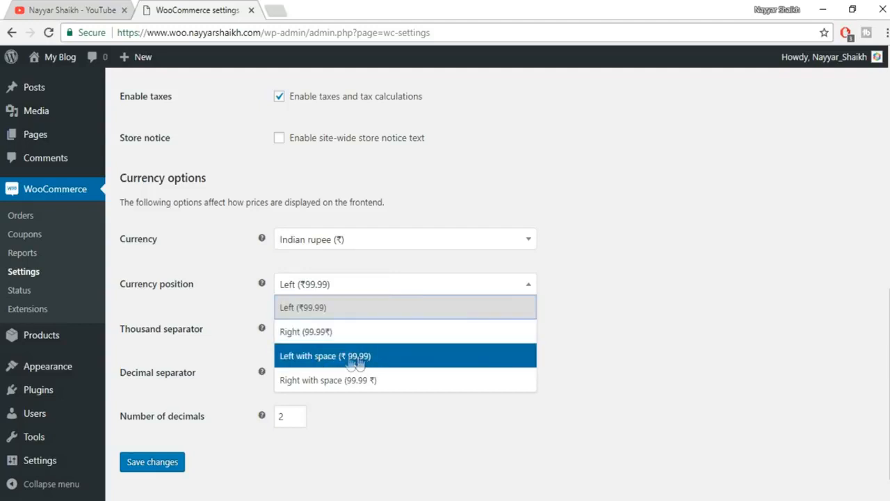
pyautogui.click(335, 314)
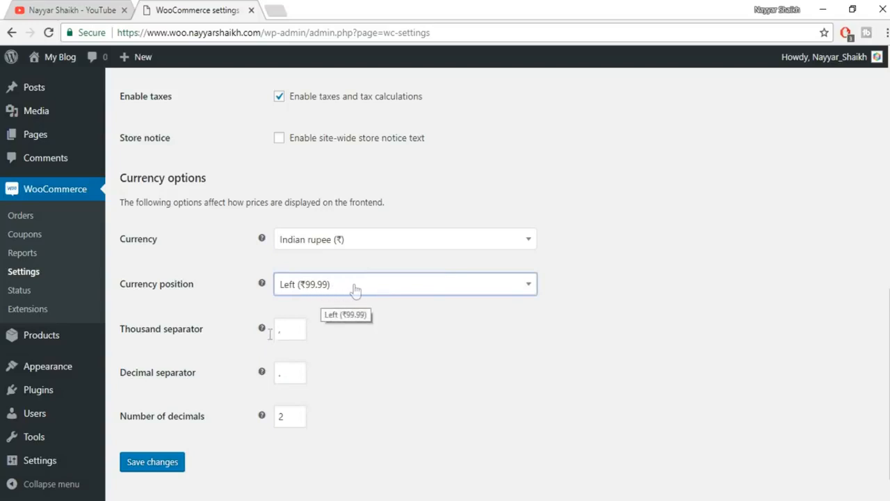
pyautogui.doubleClick(283, 415)
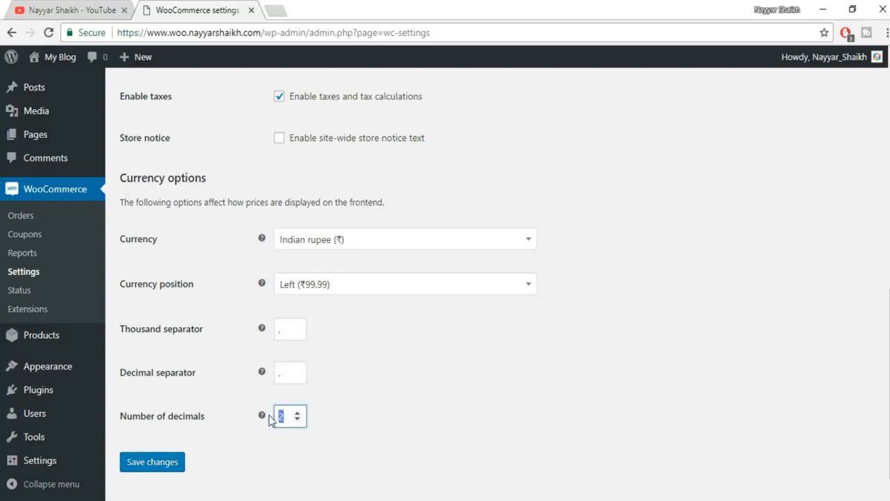
pyautogui.click(156, 463)
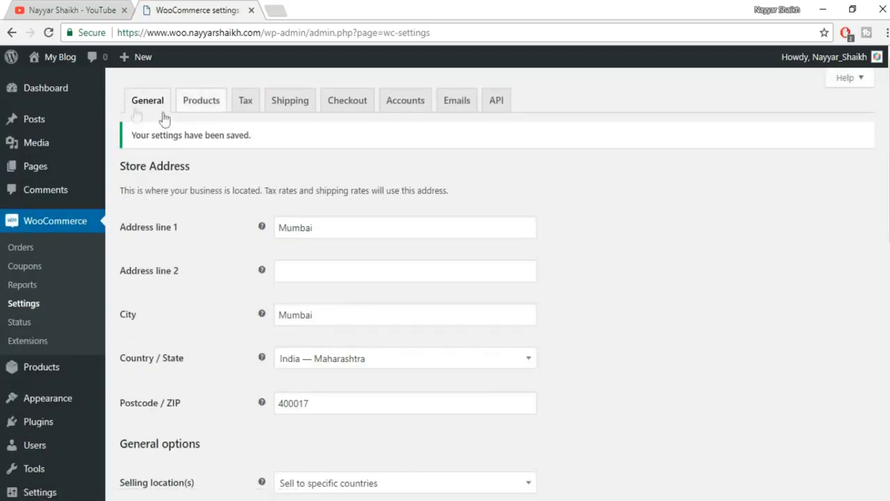
pyautogui.scroll(-1, 214, 323)
pyautogui.scroll(1, 228, 247)
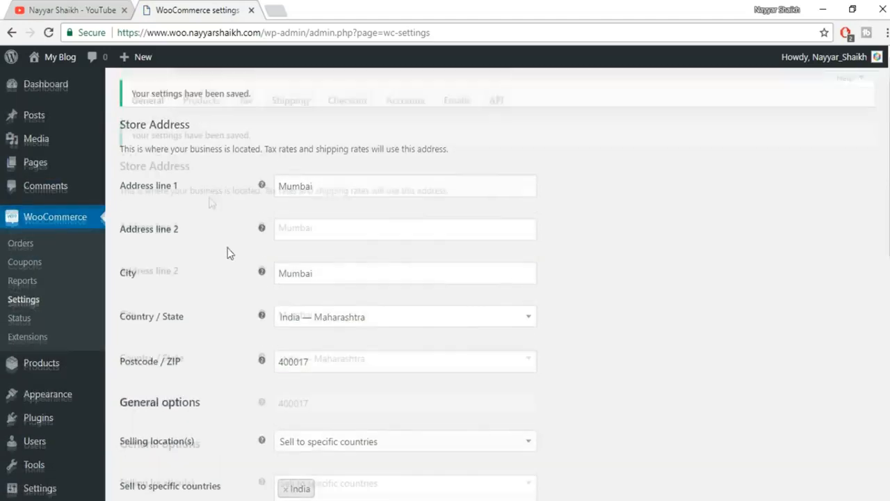
# - On the Products settings tab, set the weight unit to g and keep dimensions in cm
pyautogui.click(201, 100)
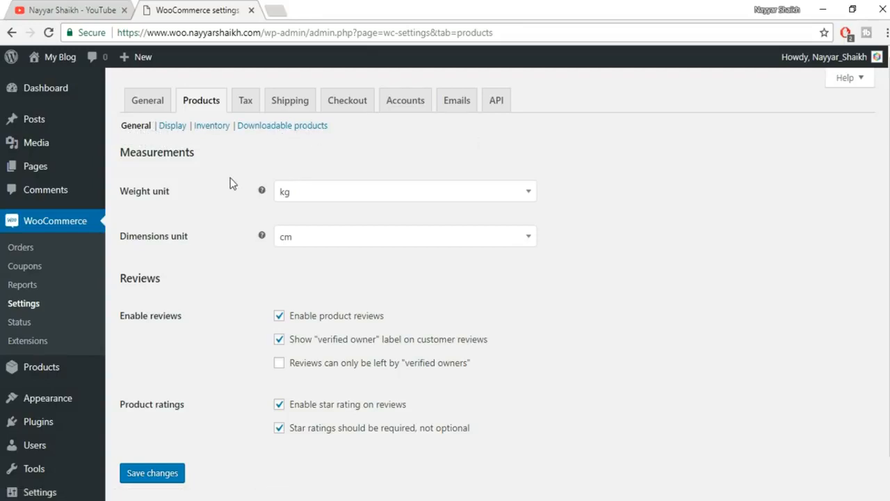
pyautogui.scroll(-1, 208, 182)
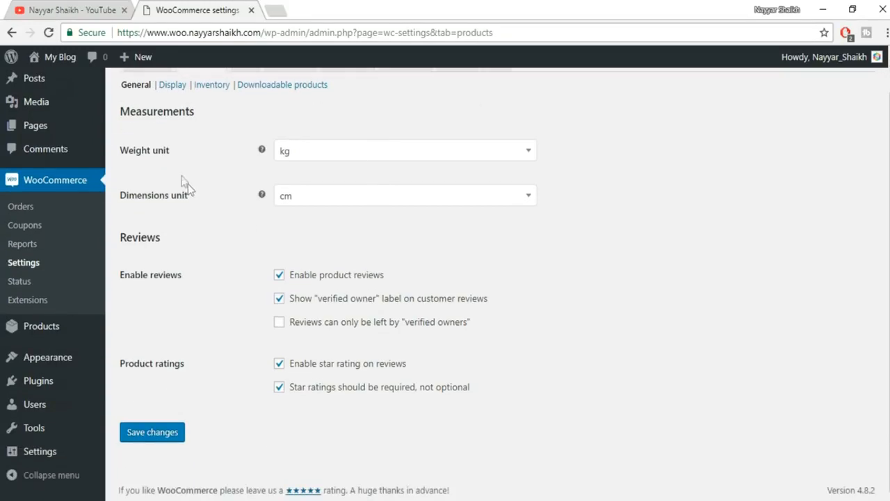
pyautogui.click(314, 157)
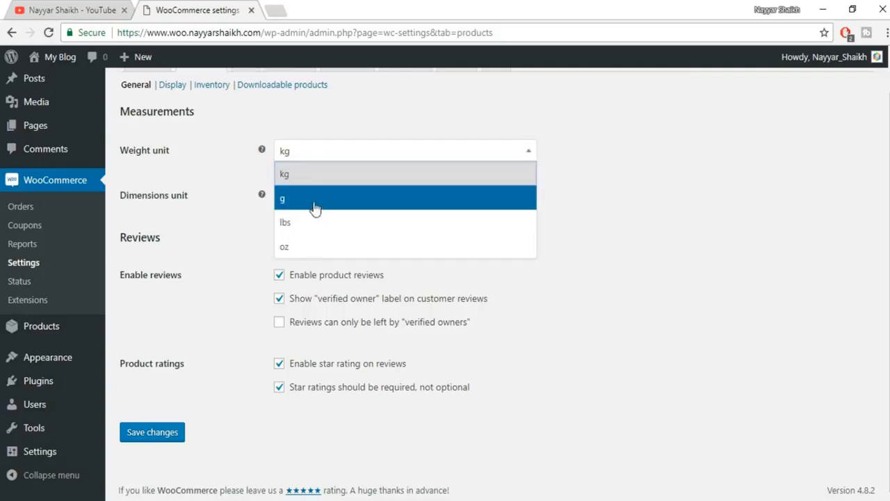
pyautogui.click(314, 206)
pyautogui.click(328, 159)
pyautogui.click(602, 149)
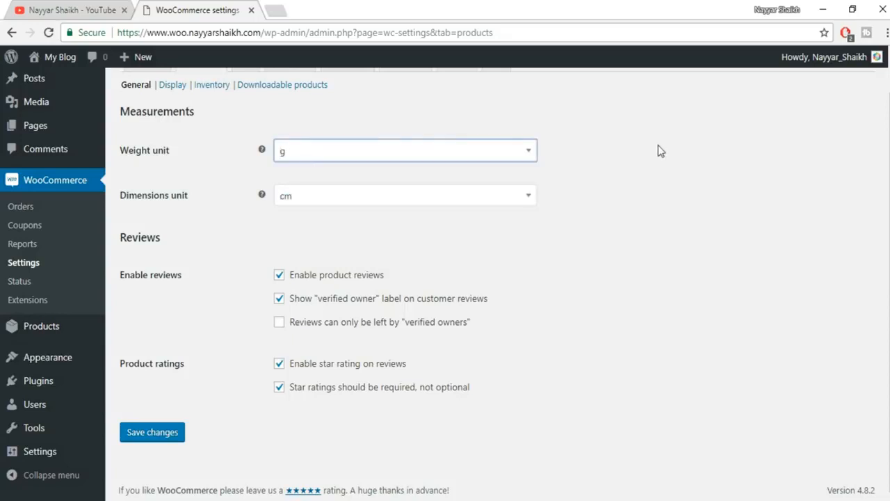
pyautogui.click(411, 159)
pyautogui.click(344, 175)
pyautogui.click(411, 159)
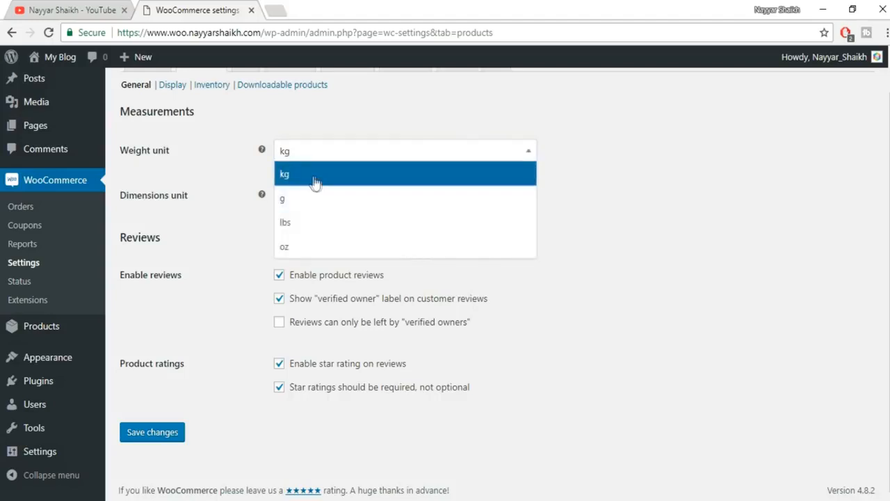
pyautogui.click(315, 181)
pyautogui.click(338, 156)
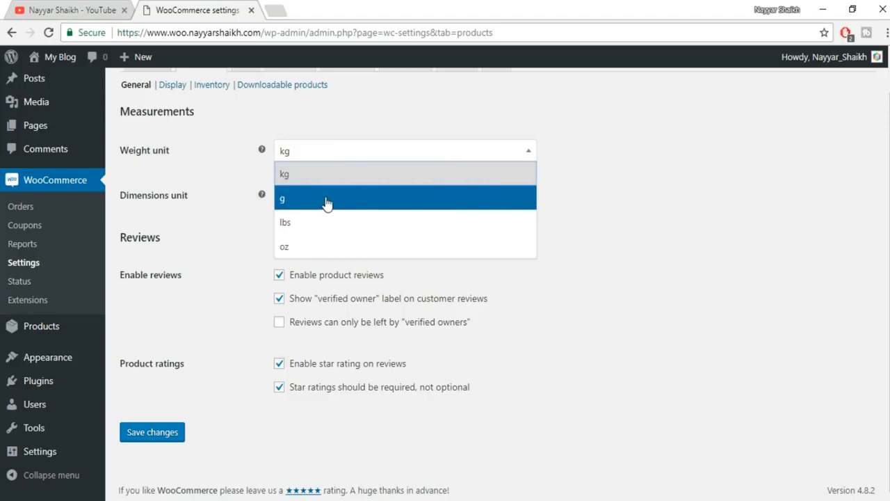
pyautogui.click(300, 201)
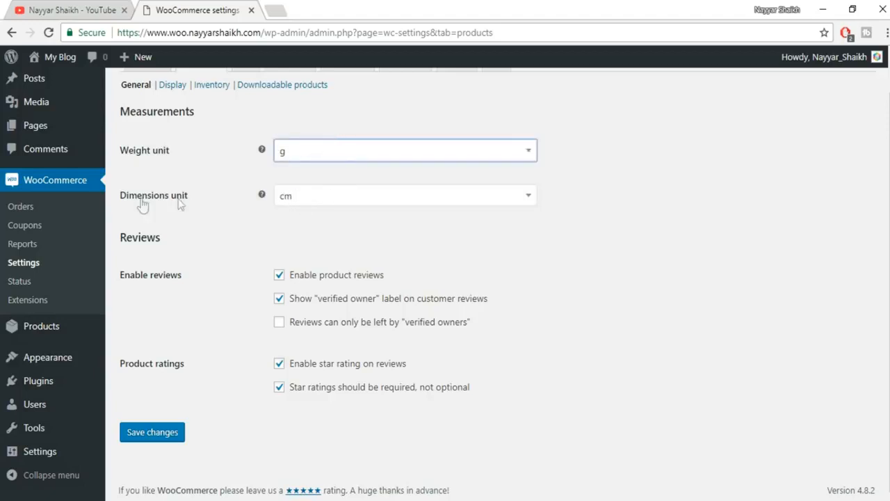
pyautogui.click(347, 199)
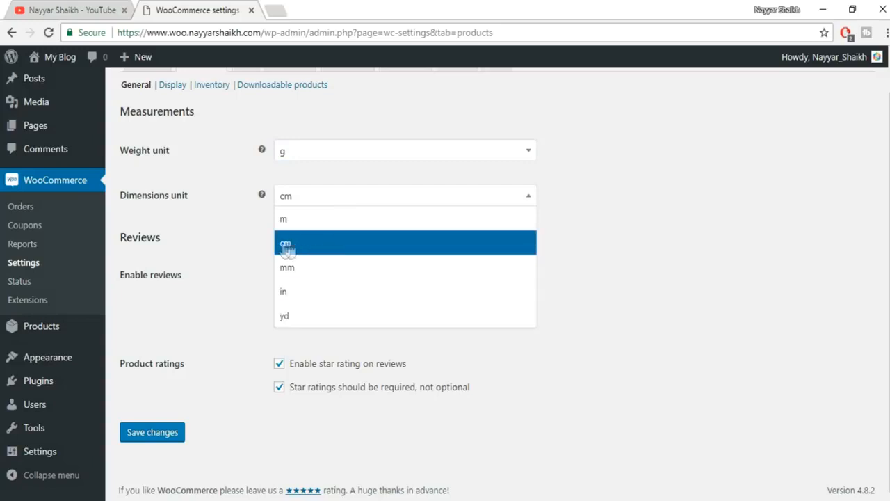
pyautogui.click(336, 247)
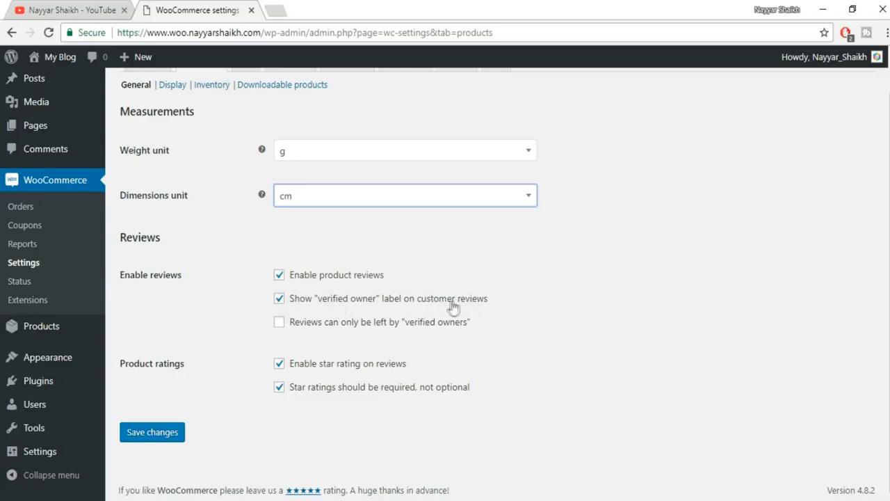
# - Leave 'Reviews can only be left by verified owners' unticked and save the product settings
pyautogui.moveTo(317, 302); pyautogui.dragTo(373, 308)
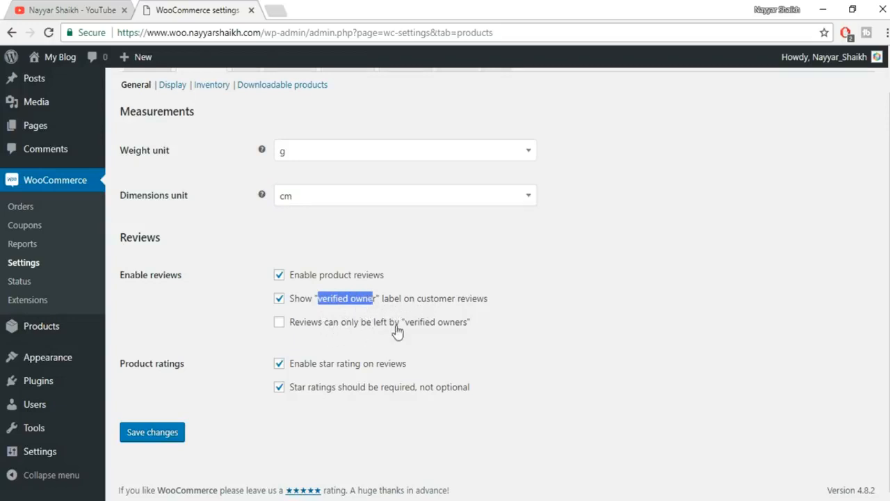
pyautogui.click(328, 329)
pyautogui.click(296, 327)
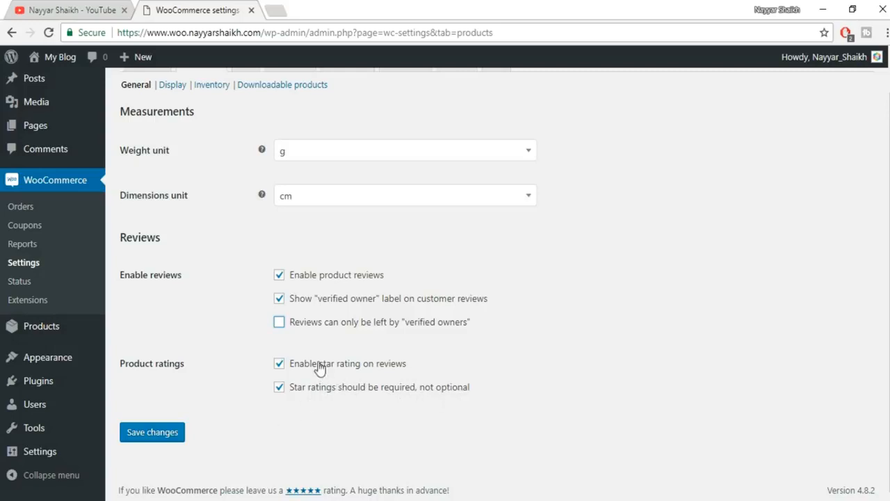
pyautogui.click(146, 433)
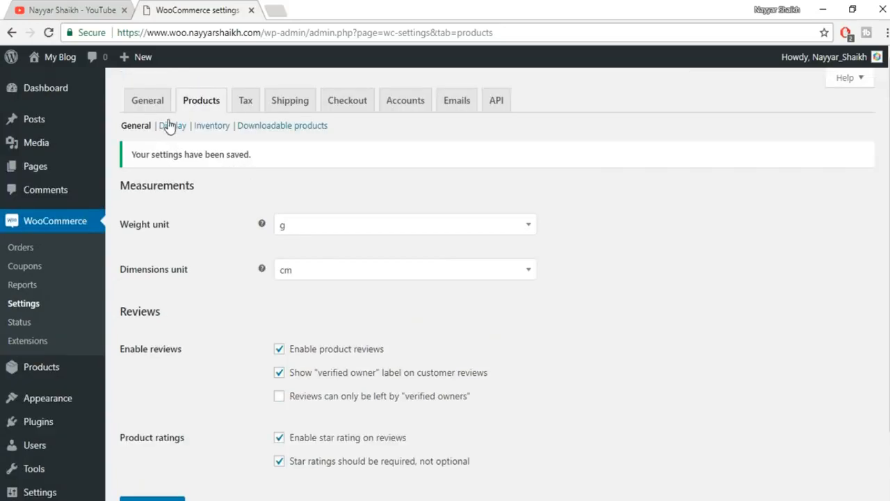
# - Open the Products Display settings and confirm Shop as the shop page
pyautogui.click(171, 125)
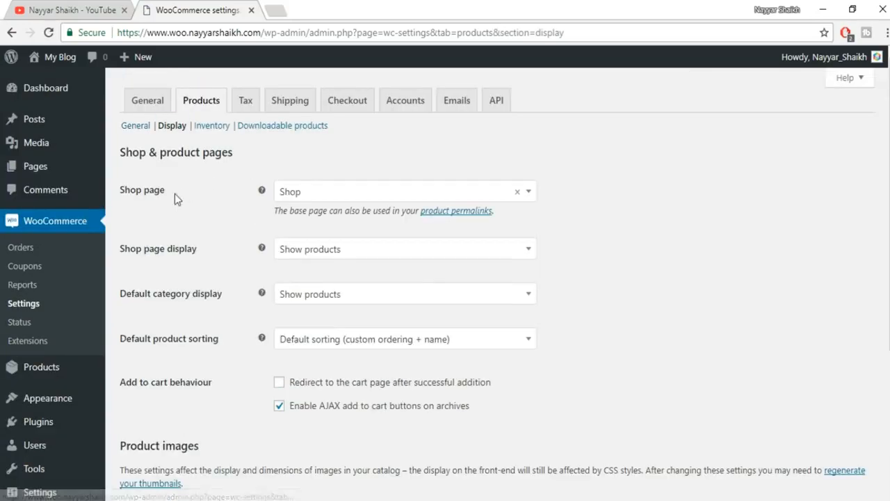
pyautogui.click(440, 194)
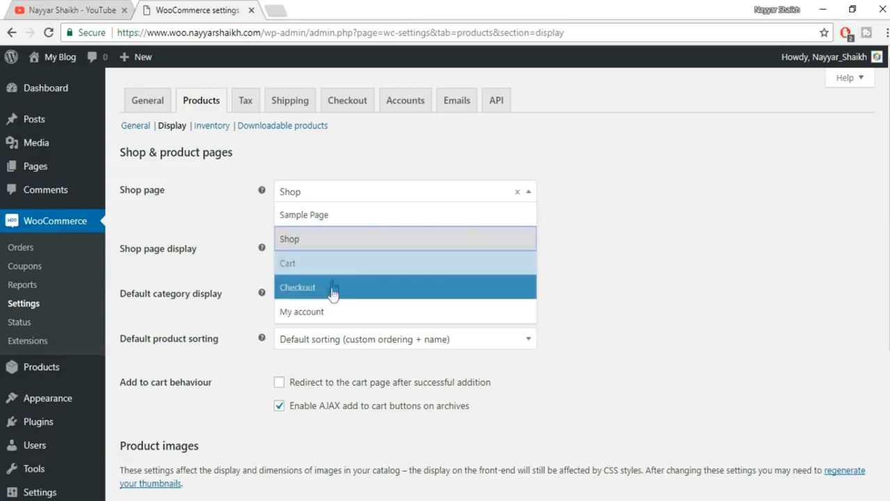
pyautogui.click(356, 243)
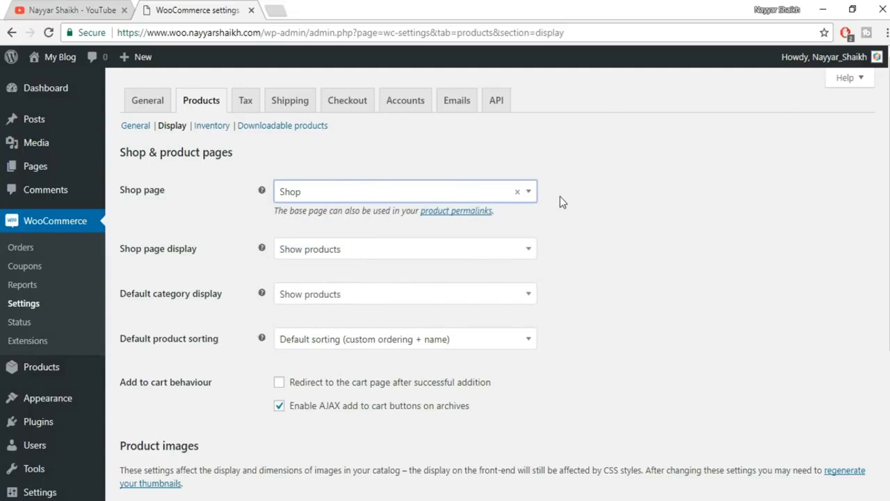
pyautogui.click(437, 197)
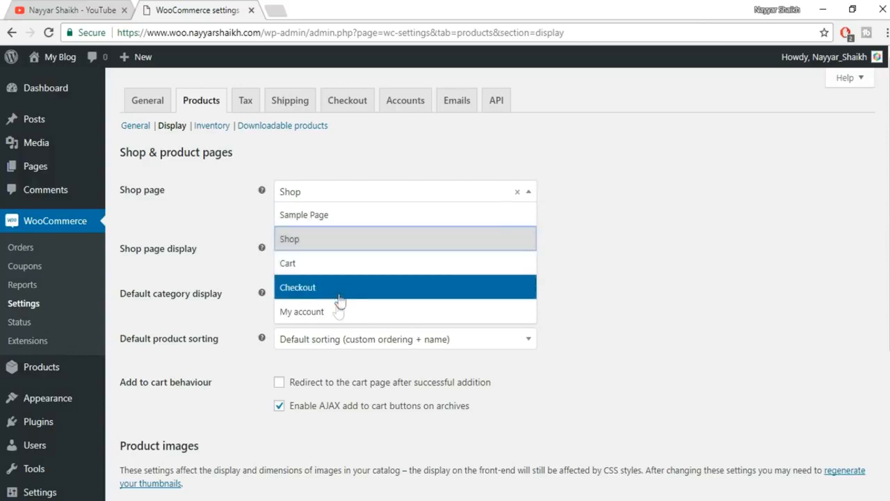
pyautogui.click(716, 229)
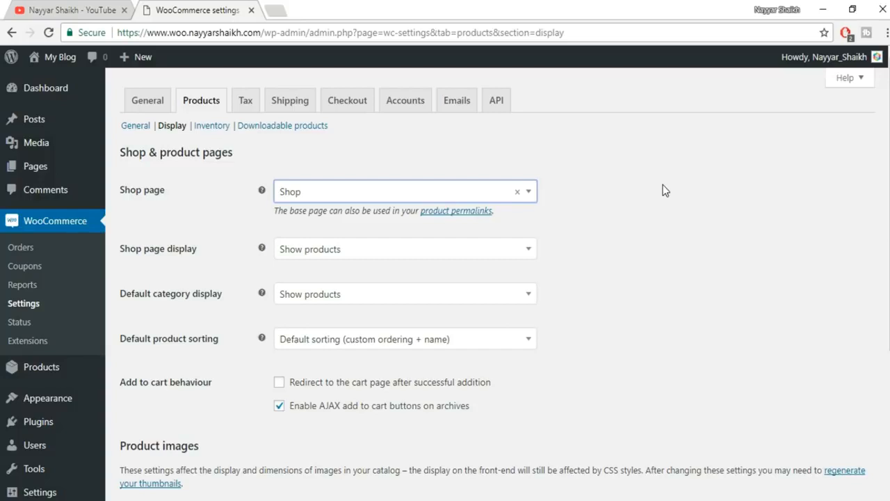
pyautogui.click(428, 197)
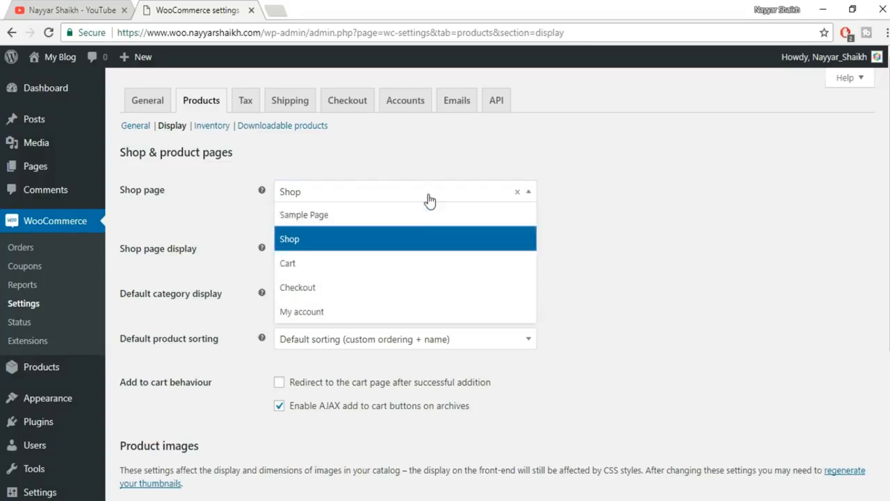
pyautogui.click(625, 244)
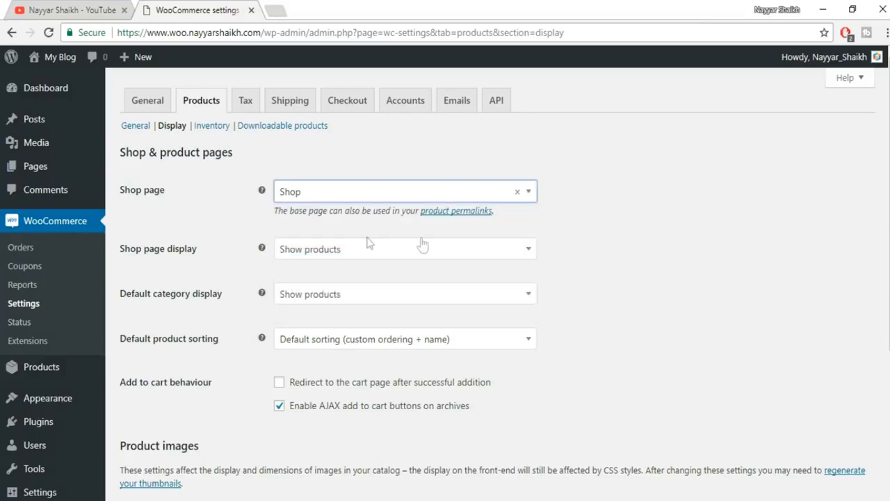
# - Keep Show products for both the shop page display and the default category display
pyautogui.scroll(-2, 420, 243)
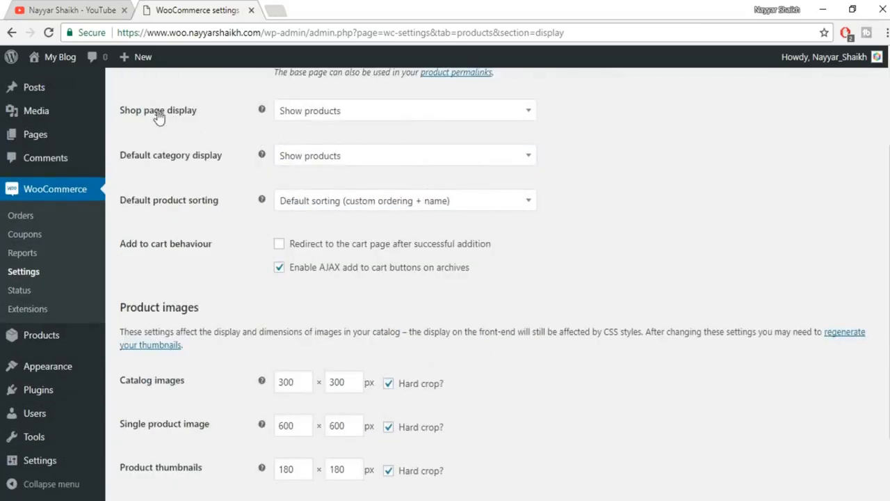
pyautogui.click(348, 123)
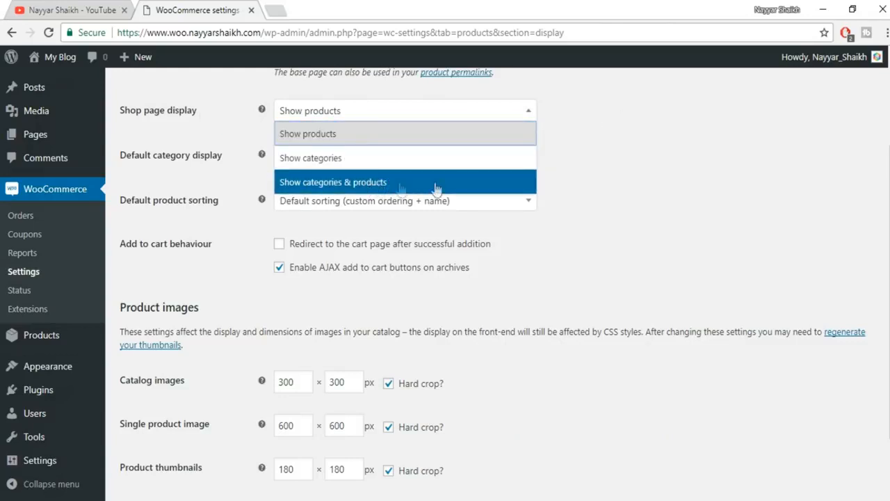
pyautogui.click(313, 132)
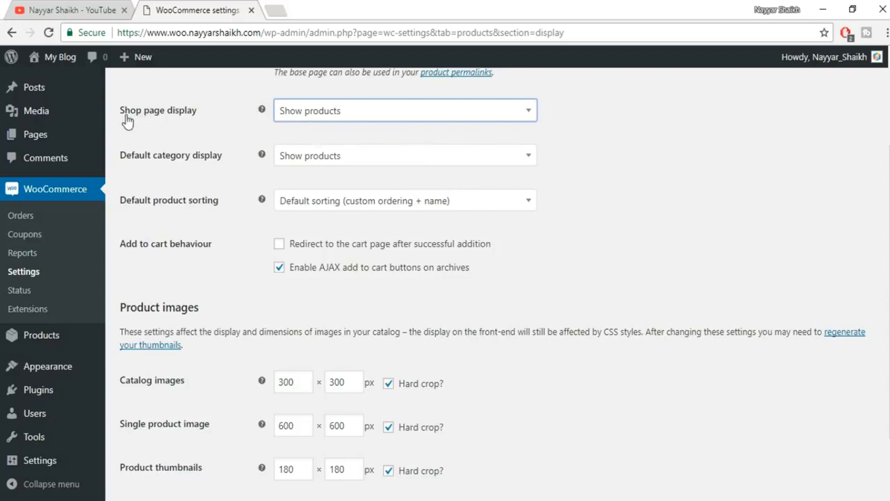
pyautogui.click(384, 120)
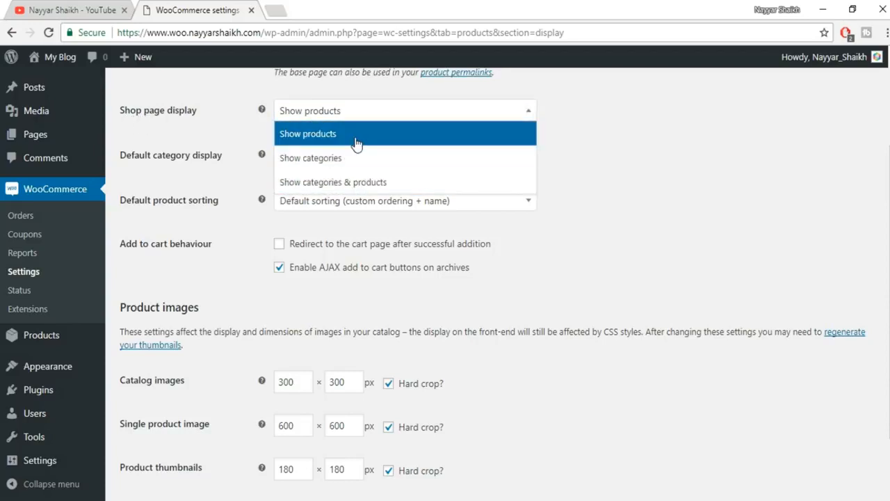
pyautogui.click(356, 134)
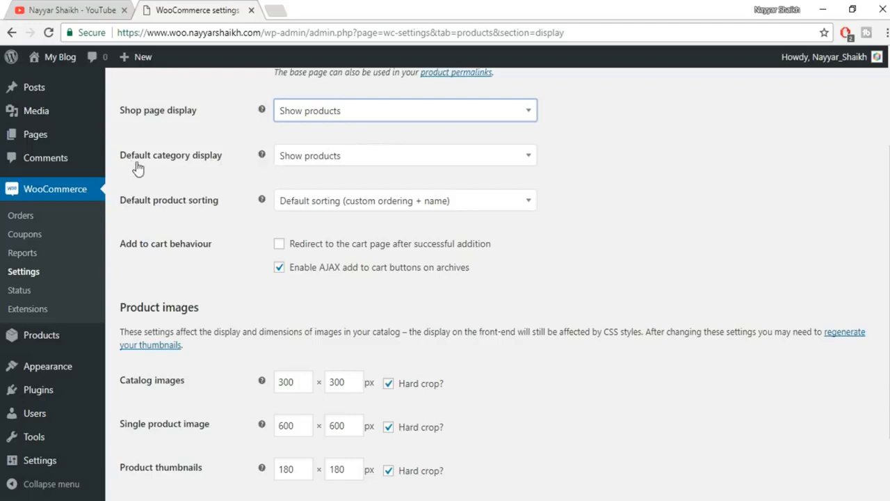
pyautogui.click(282, 159)
pyautogui.click(393, 160)
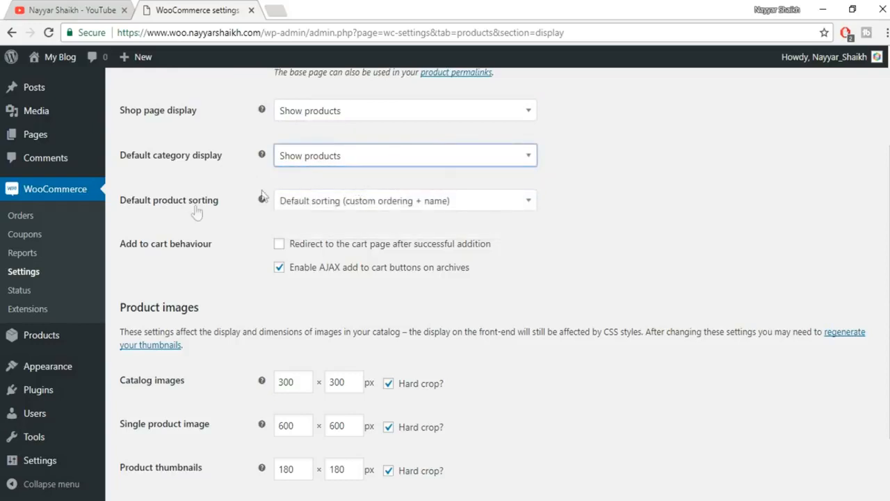
# - Set Default product sorting to Popularity (sales)
pyautogui.click(369, 201)
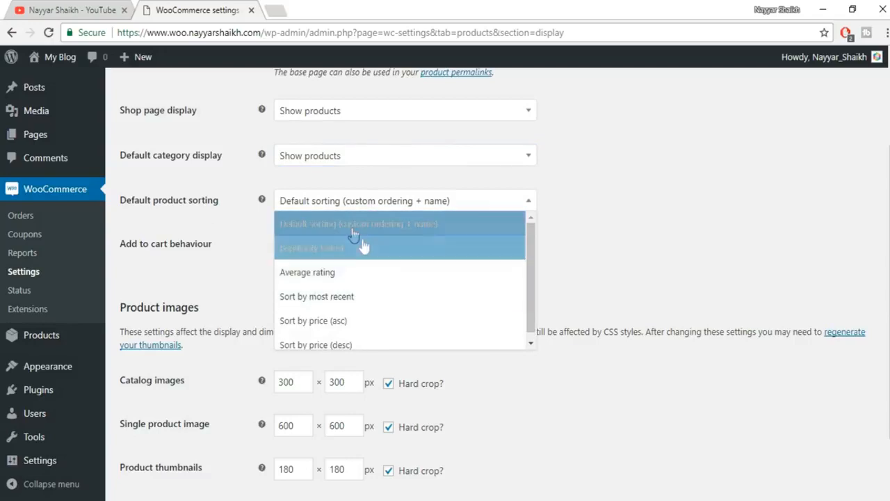
pyautogui.click(664, 204)
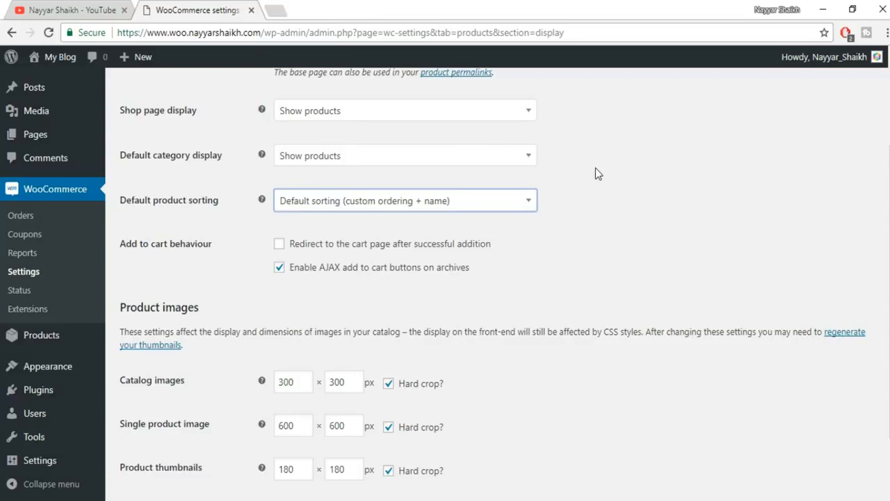
pyautogui.click(455, 206)
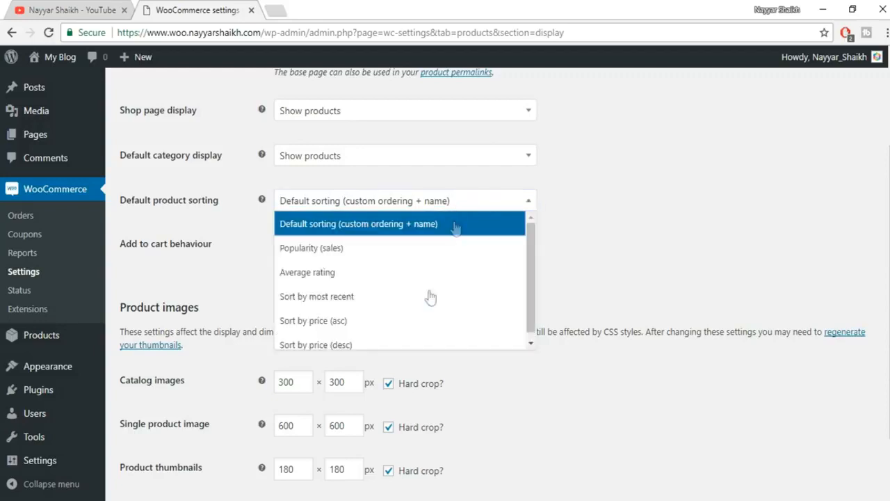
pyautogui.click(662, 224)
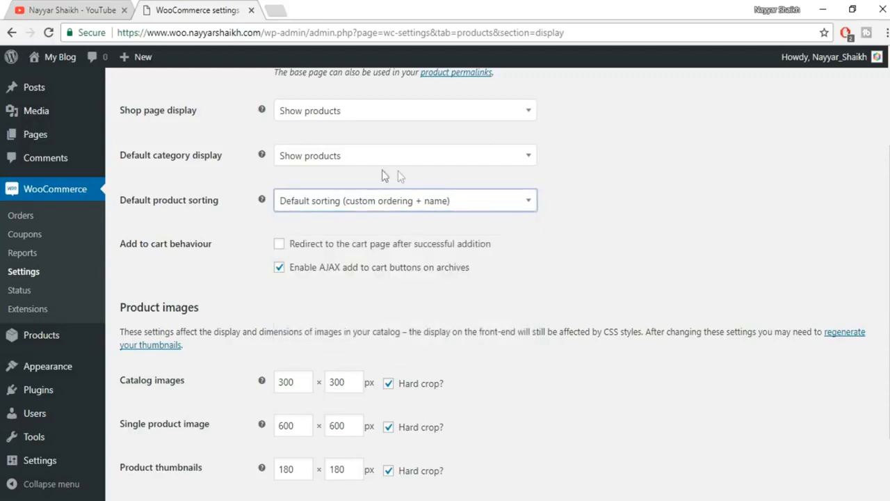
pyautogui.click(379, 204)
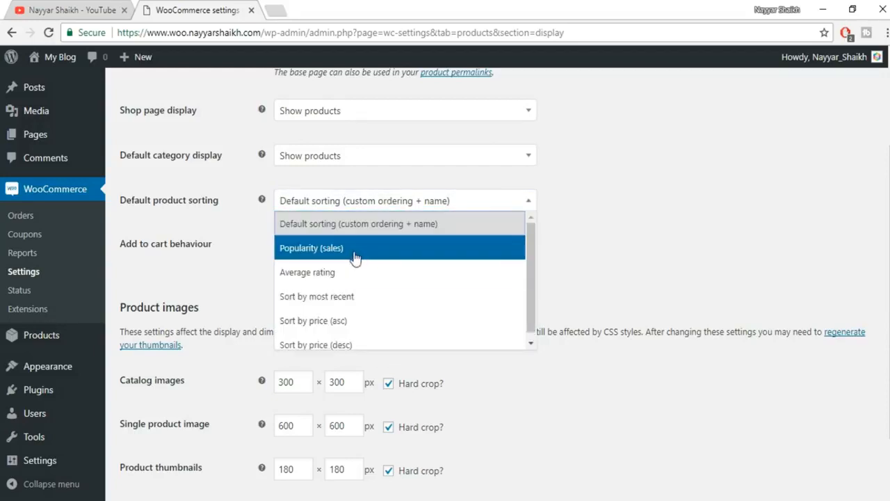
pyautogui.click(325, 253)
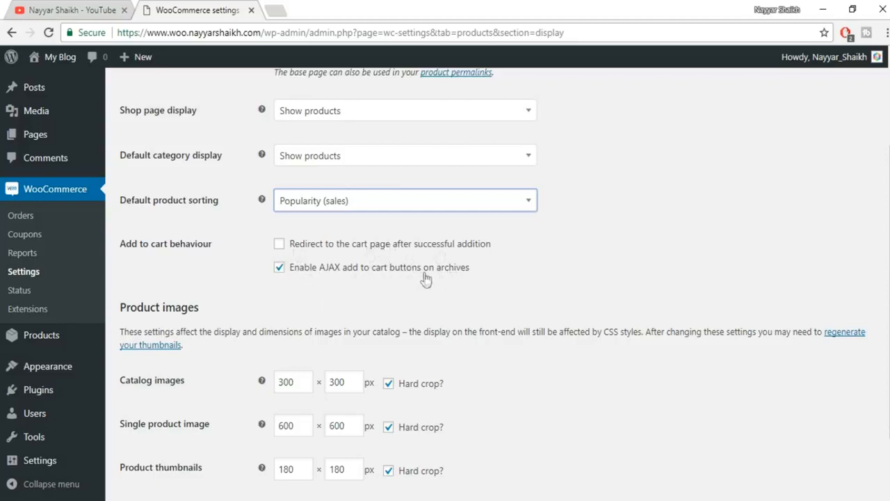
# - Save the display settings with Popularity (sales) sorting, then go to the Inventory settings
pyautogui.scroll(-2, 567, 274)
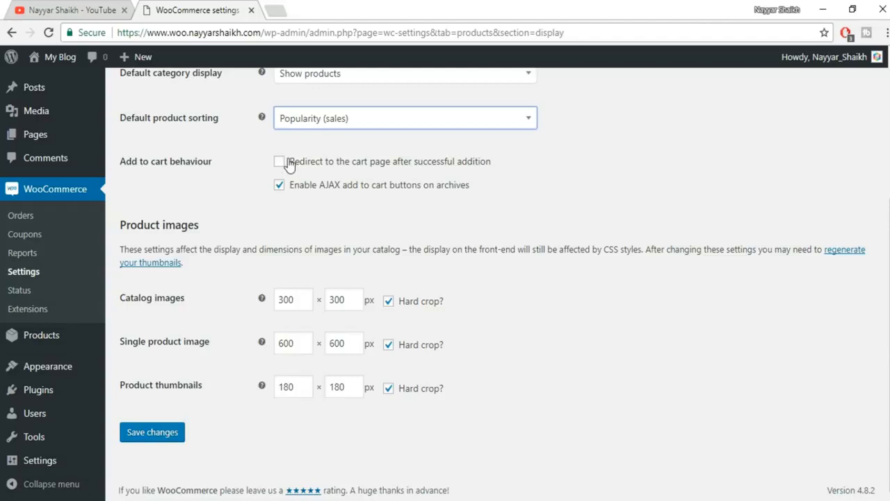
pyautogui.click(169, 430)
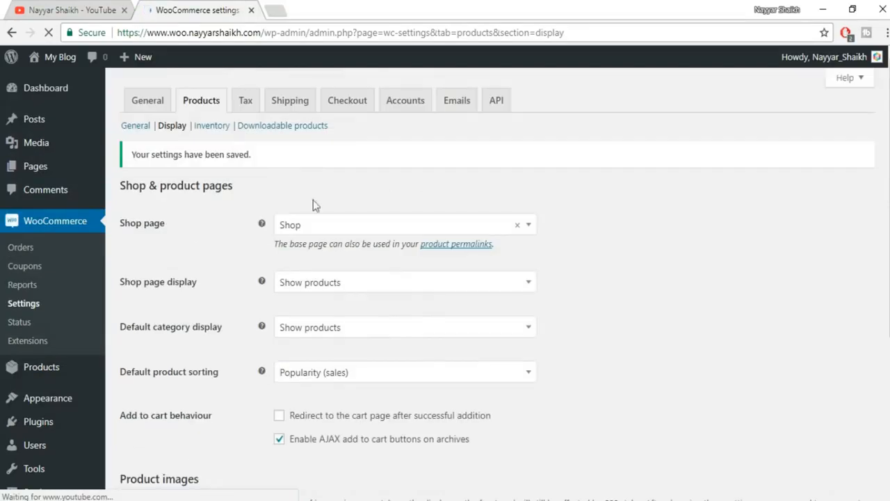
pyautogui.click(212, 126)
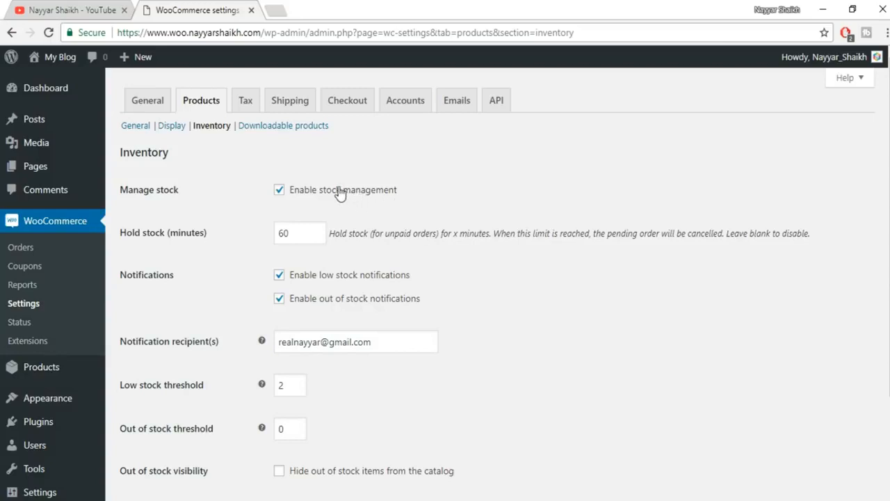
# - Toggle Enable stock management off and back on, leaving it enabled
pyautogui.click(306, 193)
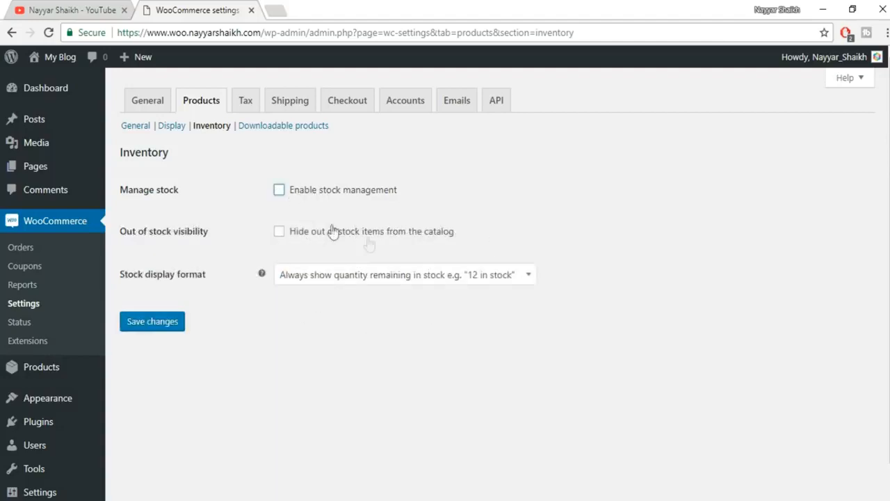
pyautogui.click(312, 194)
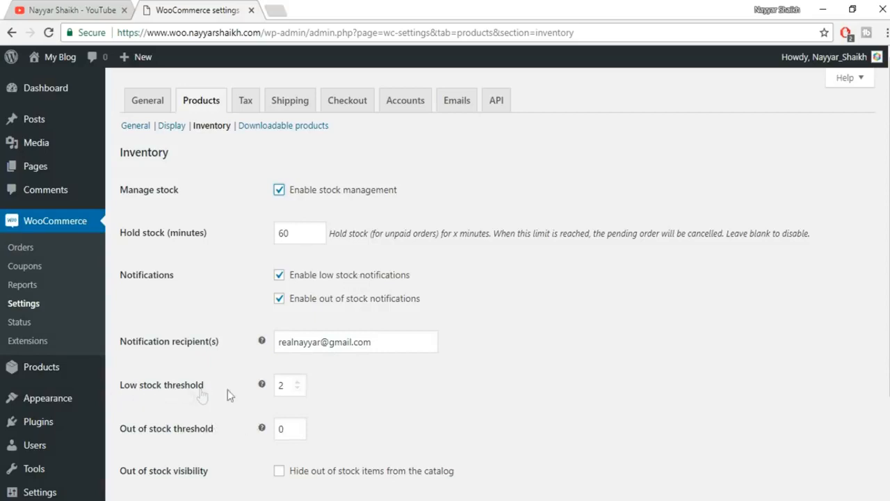
# - Adjust the low stock threshold to 10 and review the notification recipient field
pyautogui.doubleClick(282, 387)
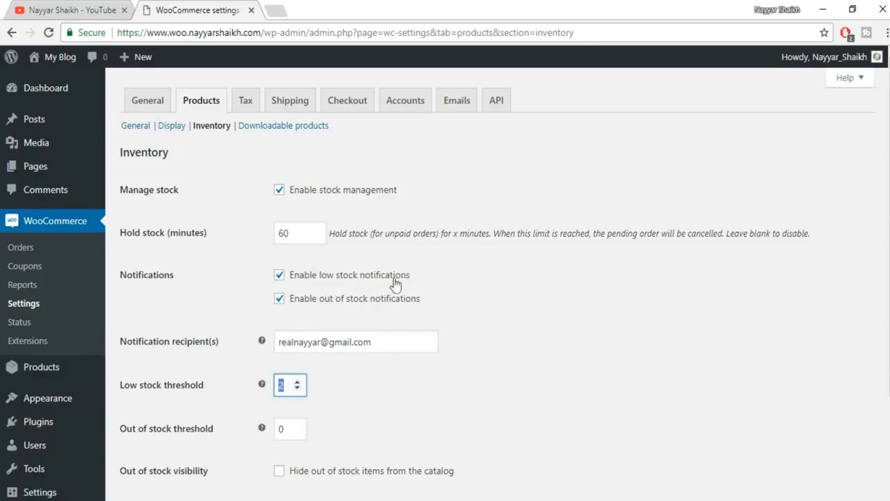
pyautogui.moveTo(392, 340); pyautogui.dragTo(263, 333)
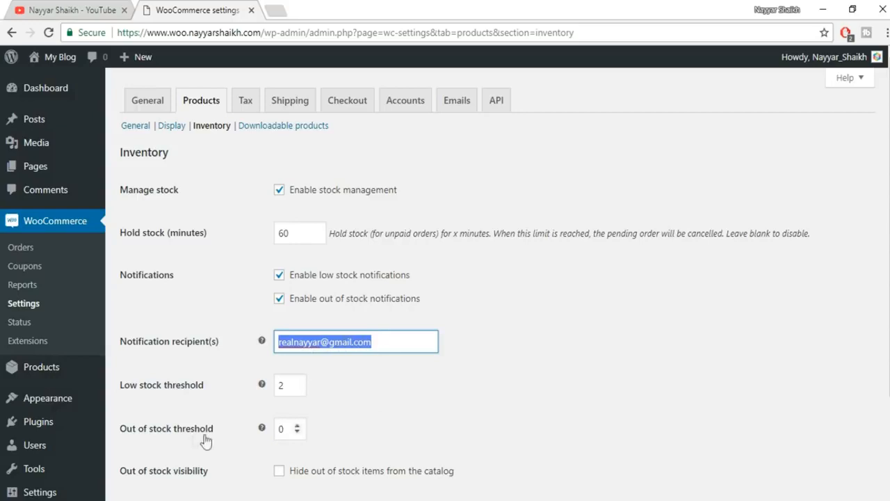
pyautogui.doubleClick(297, 382)
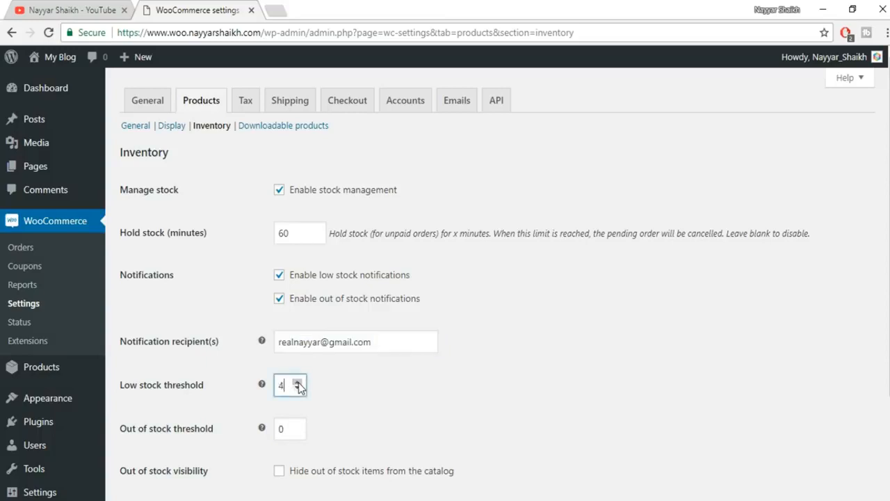
pyautogui.click(297, 382)
# - Hide out-of-stock items from the catalog and save the inventory settings
pyautogui.scroll(-1, 397, 364)
pyautogui.scroll(-1, 397, 364)
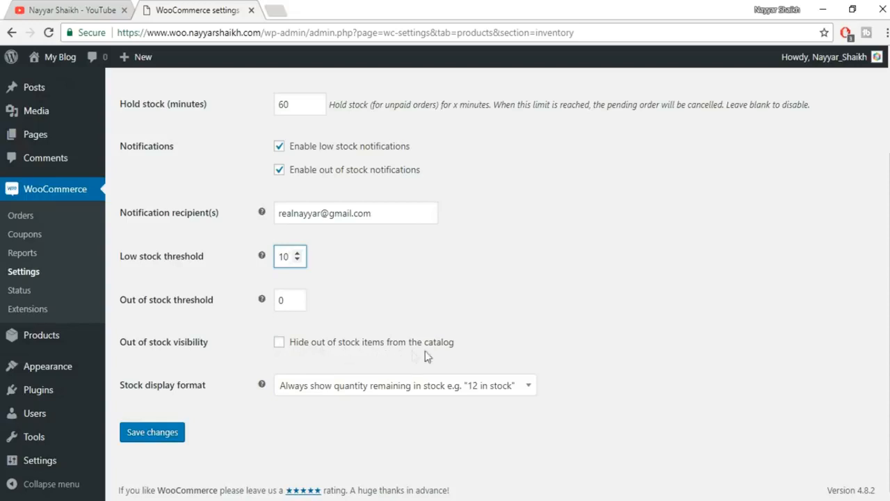
pyautogui.click(279, 344)
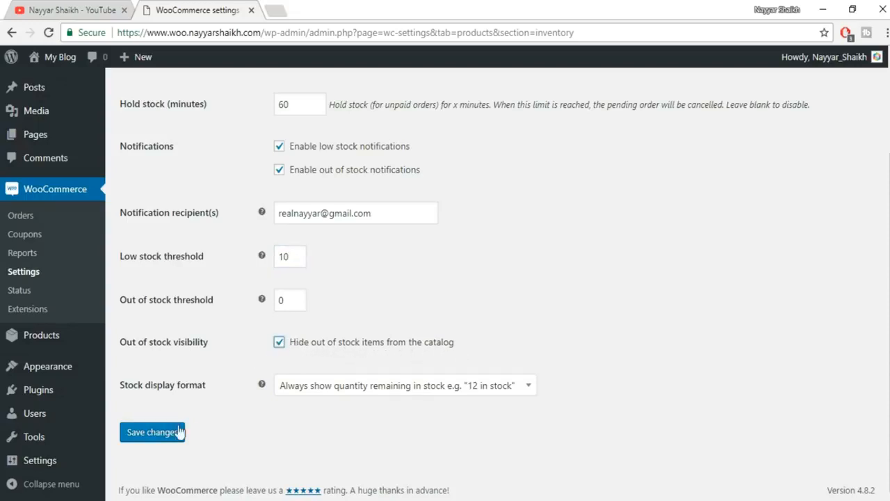
pyautogui.click(168, 434)
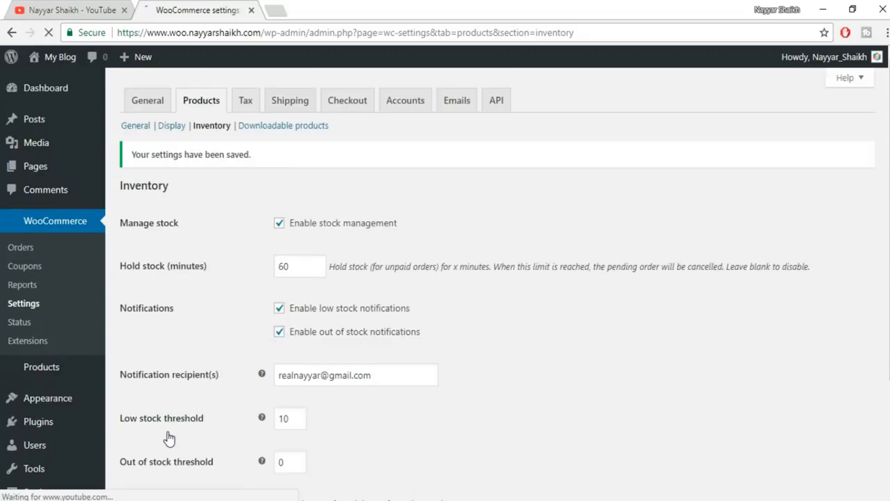
# - In Downloadable products, keep Force downloads, require login for downloads, and save
pyautogui.click(295, 129)
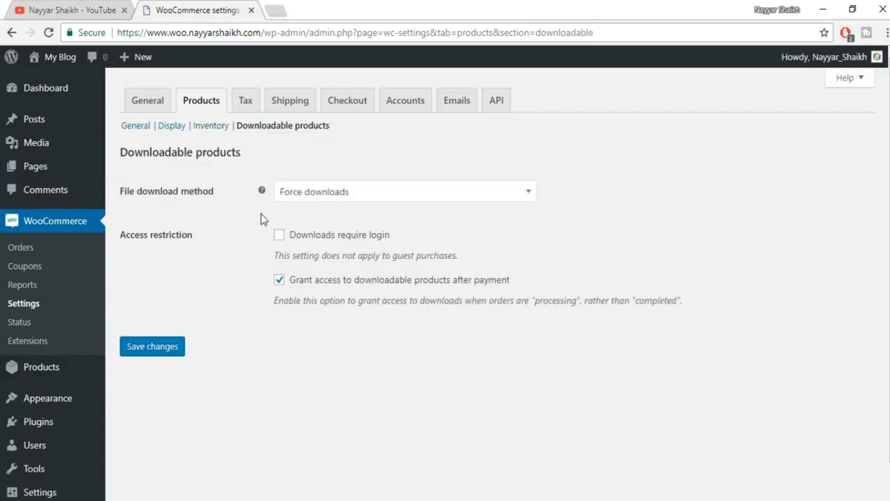
pyautogui.click(346, 197)
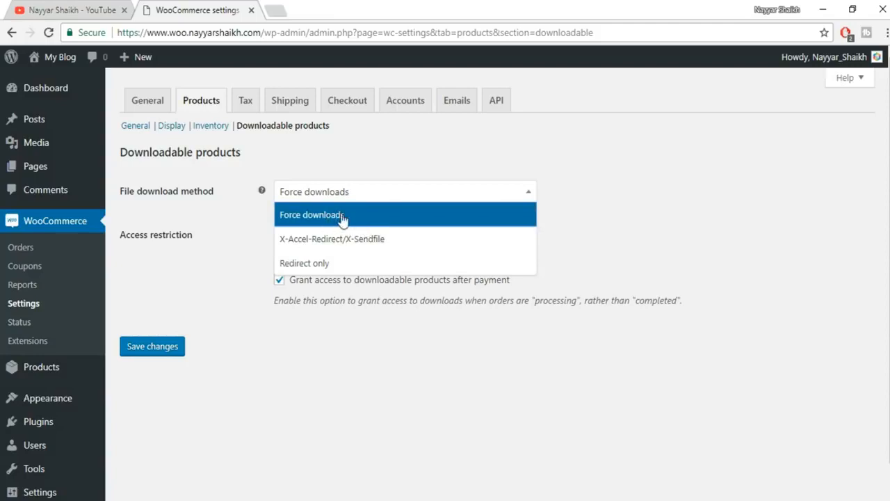
pyautogui.click(352, 217)
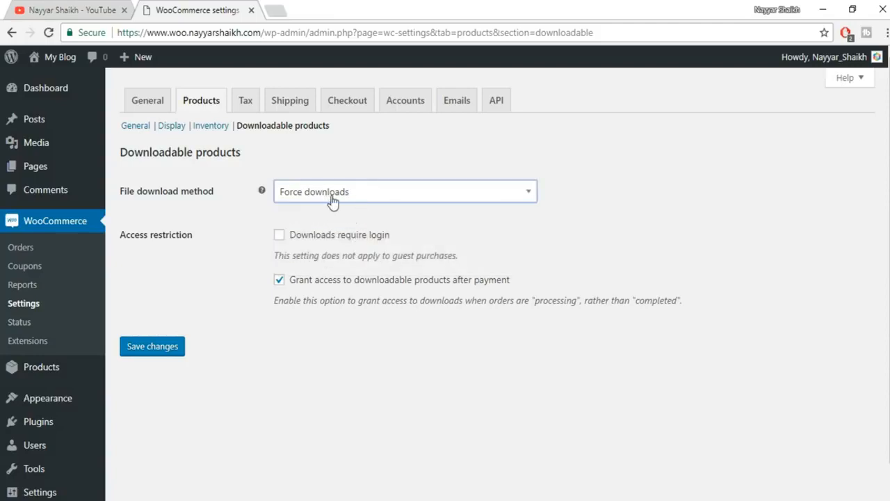
pyautogui.click(332, 199)
pyautogui.click(329, 221)
pyautogui.click(279, 236)
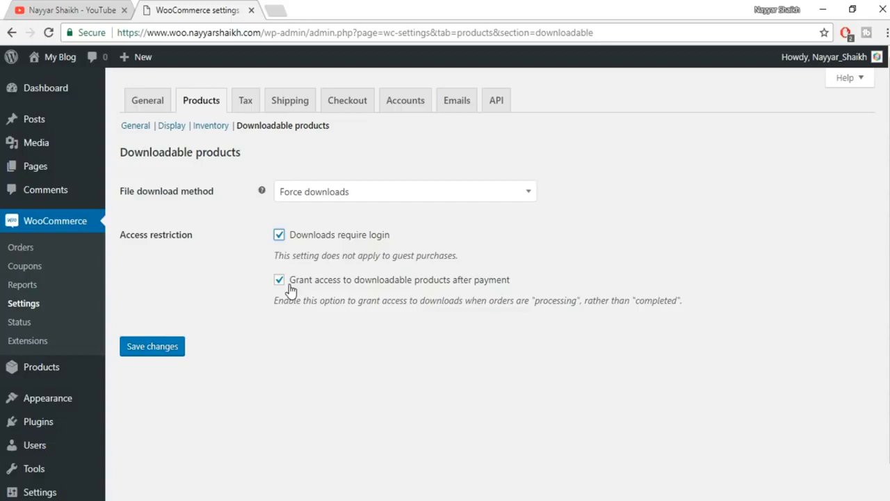
pyautogui.click(155, 350)
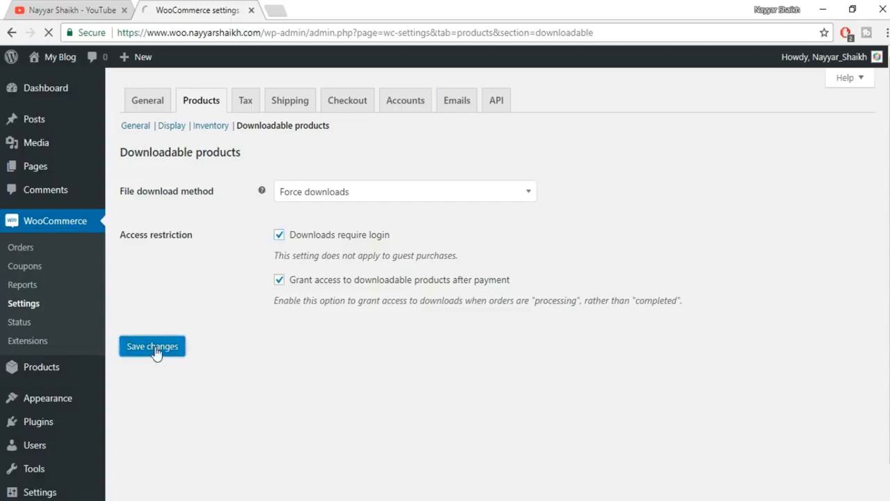
pyautogui.click(248, 103)
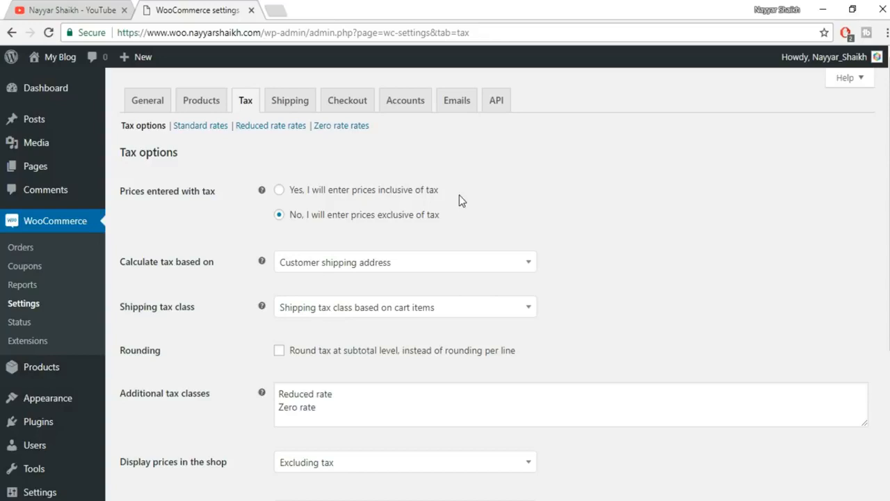
# - Keep prices exclusive of tax, base tax on customer billing address, shipping tax class on cart items
pyautogui.click(367, 195)
pyautogui.click(383, 219)
pyautogui.click(378, 269)
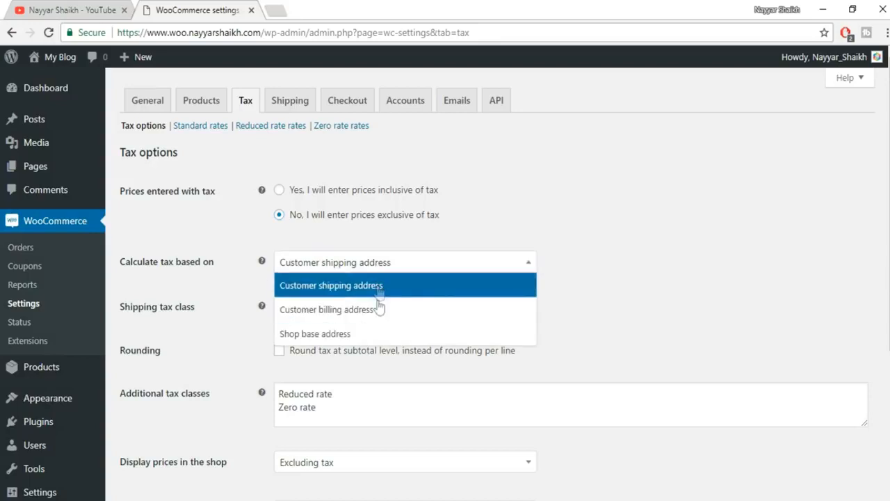
pyautogui.click(348, 310)
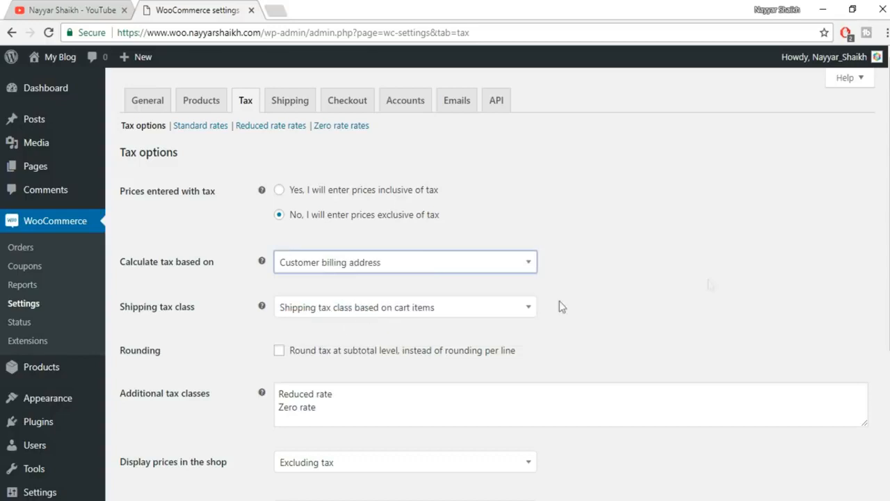
pyautogui.scroll(-1, 717, 281)
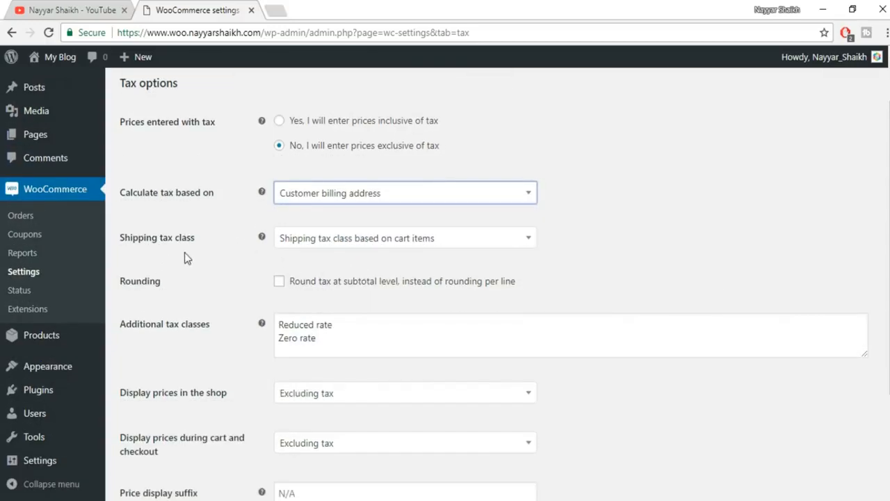
pyautogui.click(344, 240)
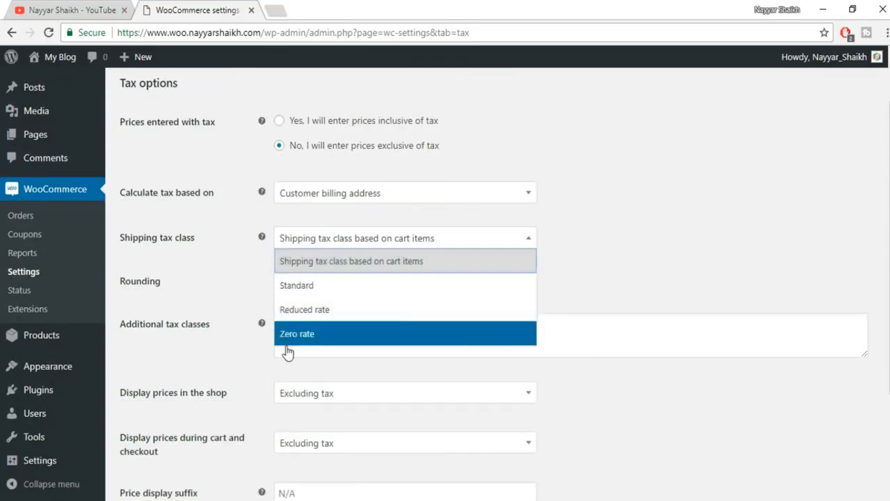
pyautogui.click(360, 262)
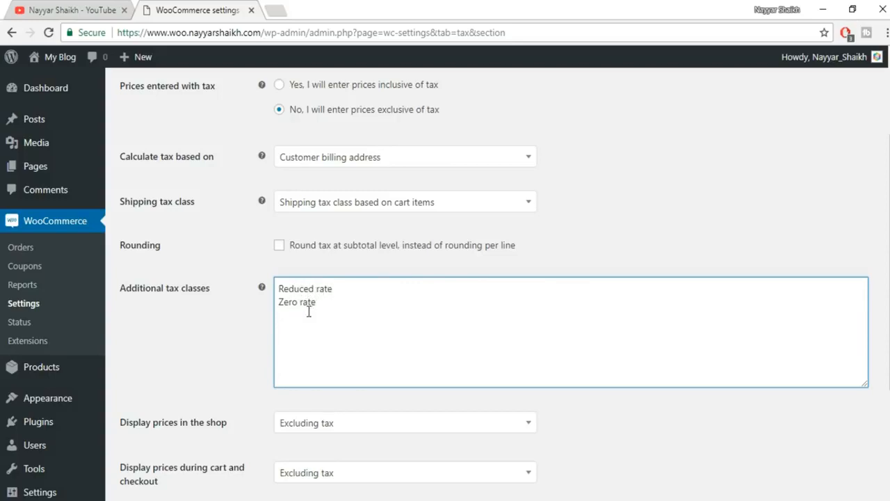
# - Add GST under Additional tax classes, keep shop prices excluding tax, and save
pyautogui.write('GST')
pyautogui.scroll(-3, 471, 335)
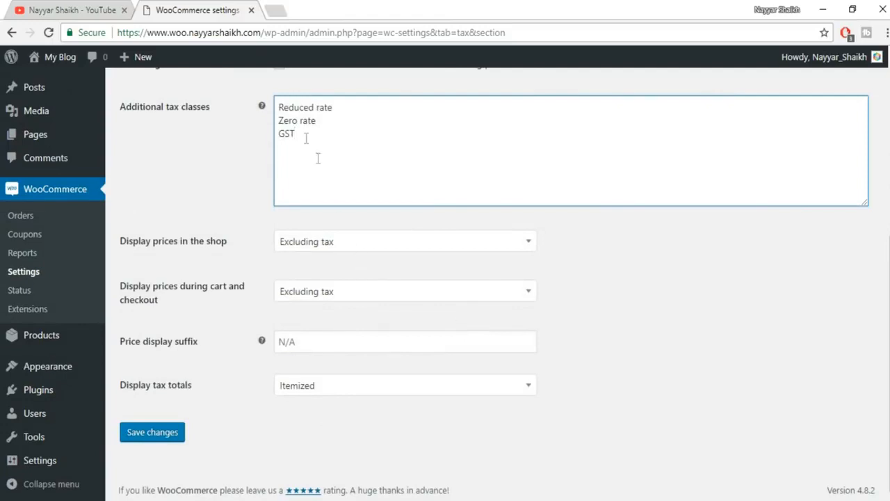
pyautogui.scroll(1, 447, 232)
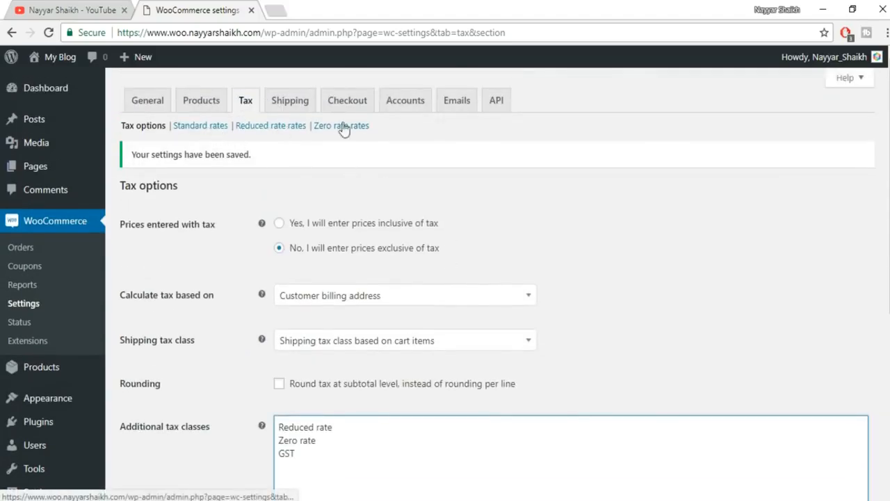
pyautogui.scroll(-5, 443, 175)
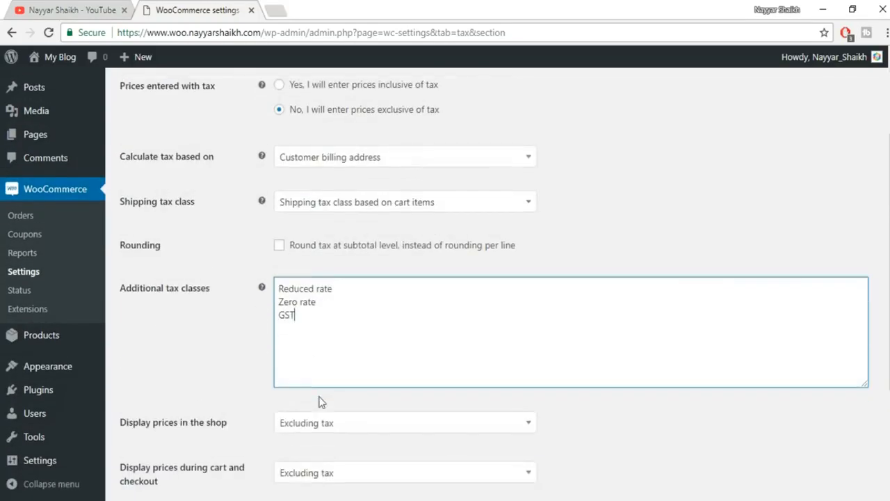
pyautogui.scroll(5, 426, 312)
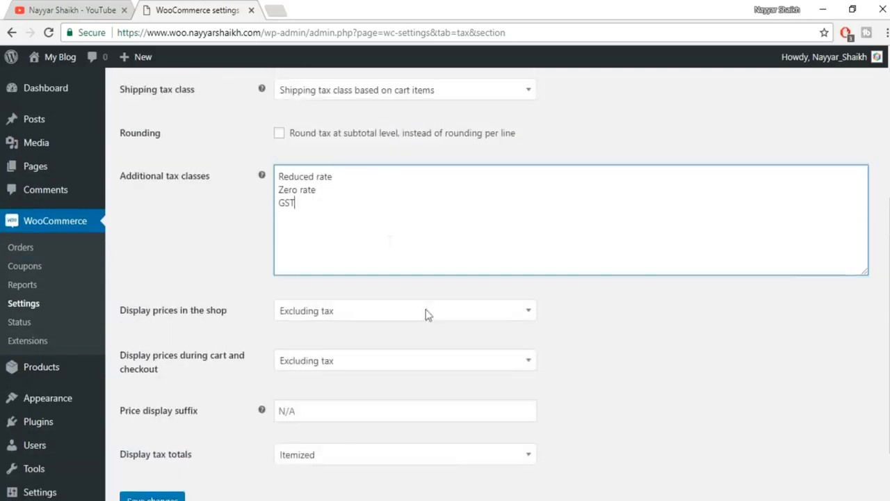
pyautogui.scroll(-5, 452, 251)
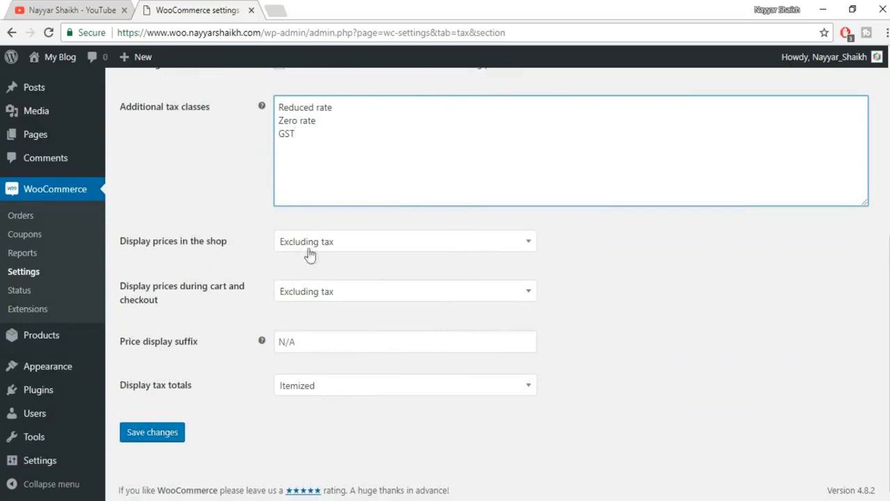
pyautogui.click(393, 244)
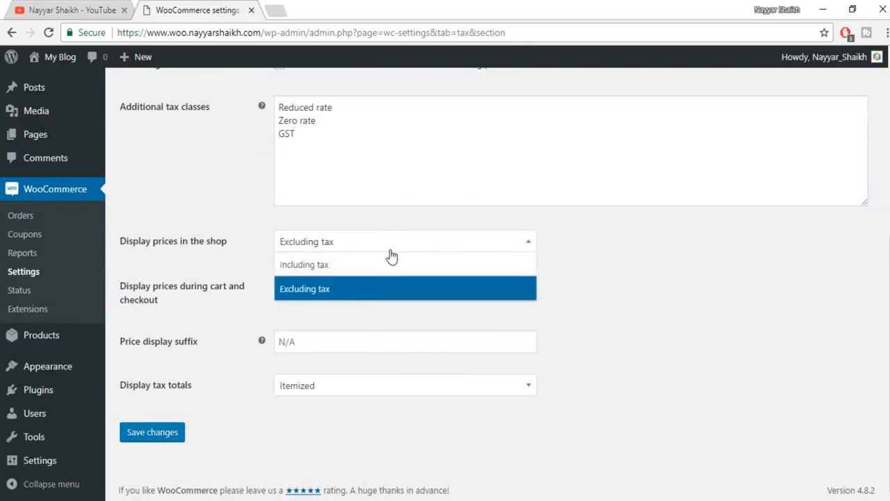
pyautogui.click(342, 292)
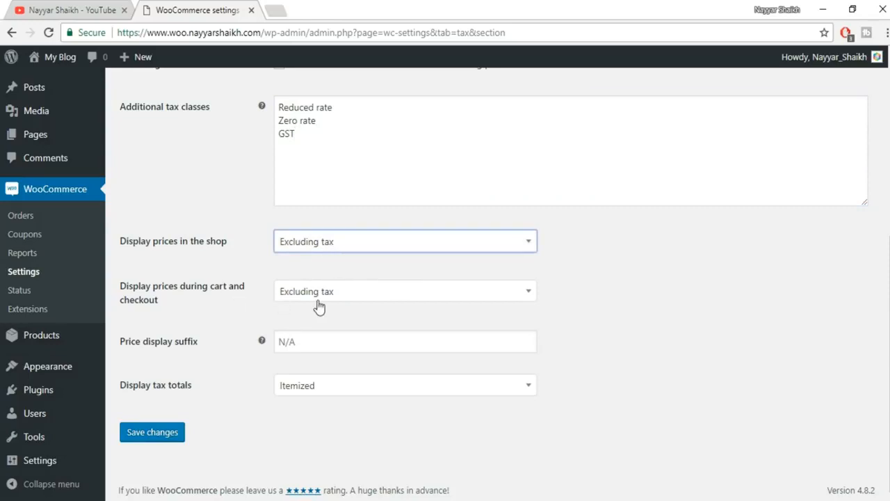
pyautogui.click(173, 438)
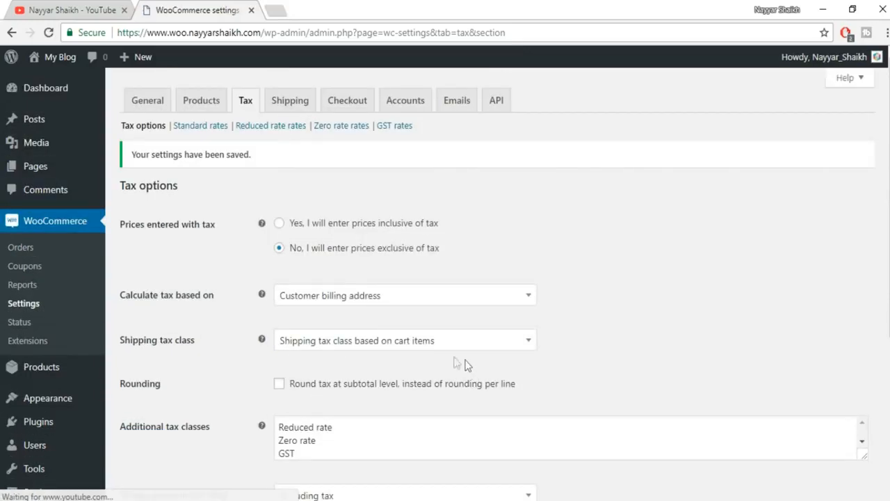
# - Open the GST rates table and add a new row with country code IN
pyautogui.click(394, 127)
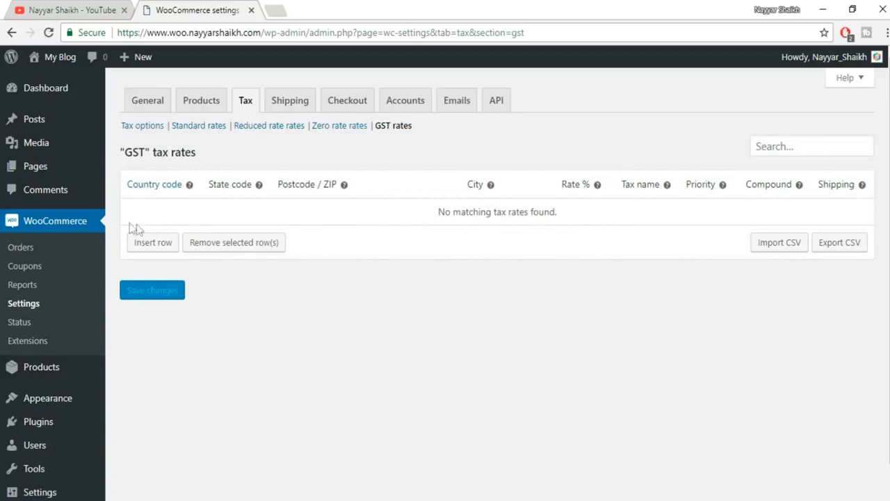
pyautogui.click(153, 244)
pyautogui.click(154, 211)
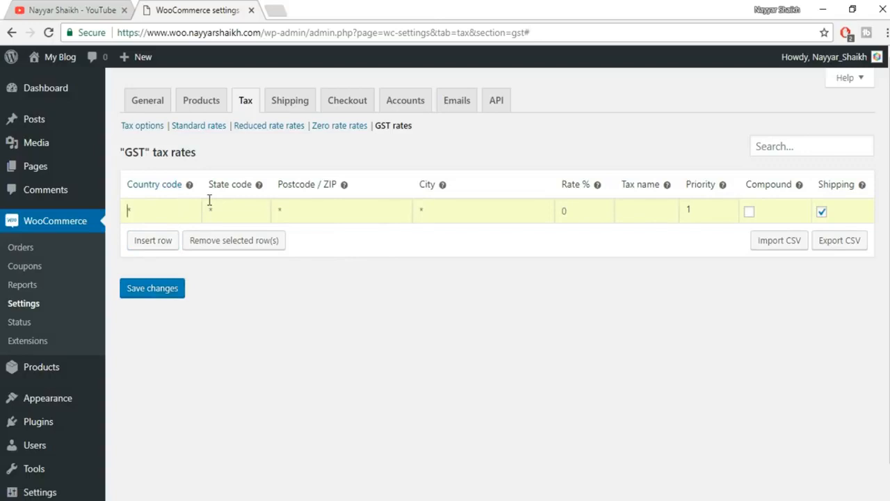
pyautogui.write('IN')
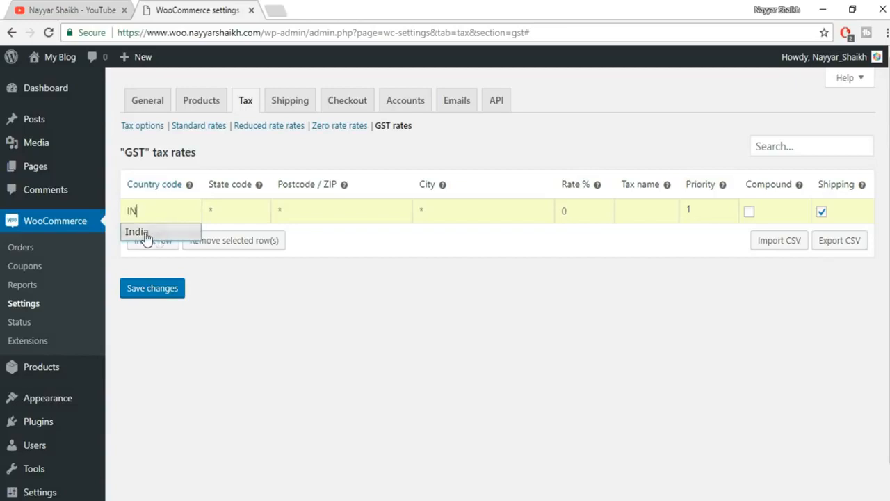
pyautogui.click(146, 239)
# - Complete the row with state MH, 12% rate and name SGST, save, then insert another row
pyautogui.click(229, 214)
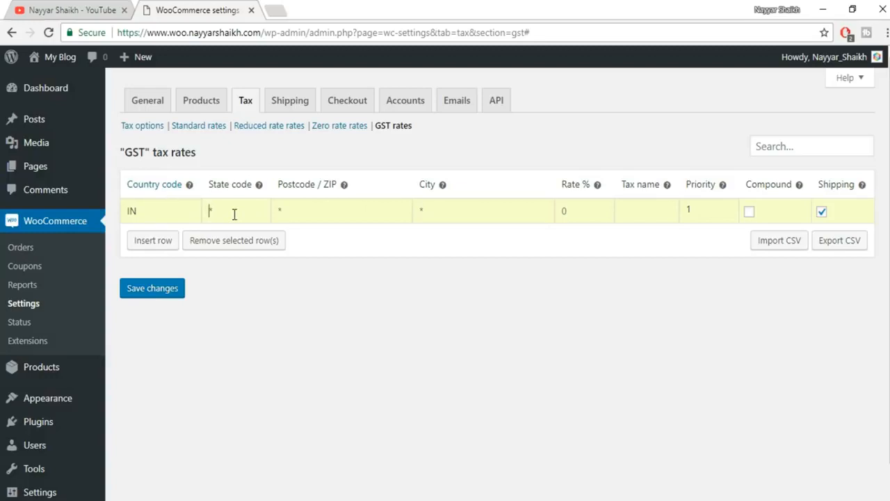
pyautogui.write('MH')
pyautogui.click(564, 211)
pyautogui.write('12')
pyautogui.click(658, 211)
pyautogui.write('SGST')
pyautogui.click(169, 292)
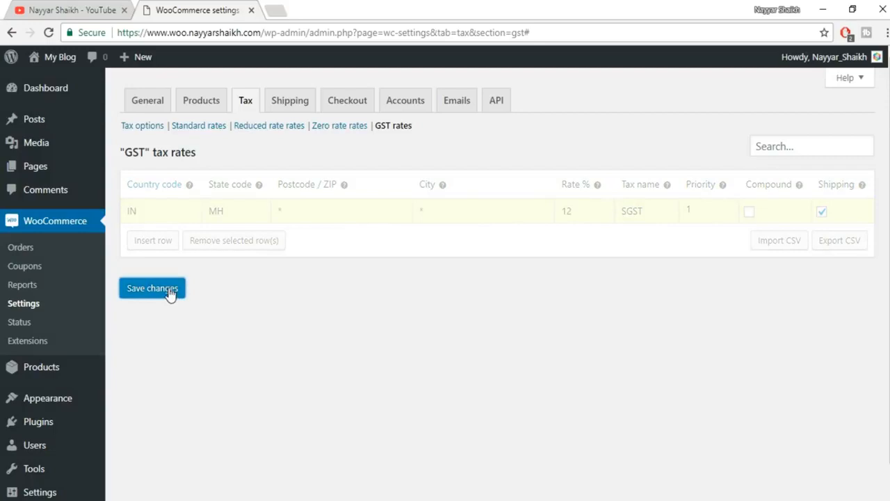
pyautogui.click(168, 244)
pyautogui.click(165, 234)
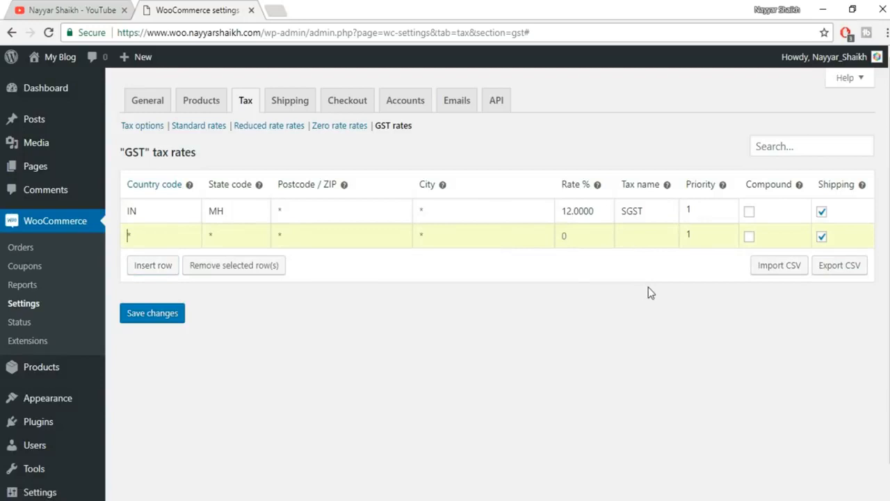
# - Fill the second GST row with country IN, 12% rate and name CGST, and save it
pyautogui.write('IN')
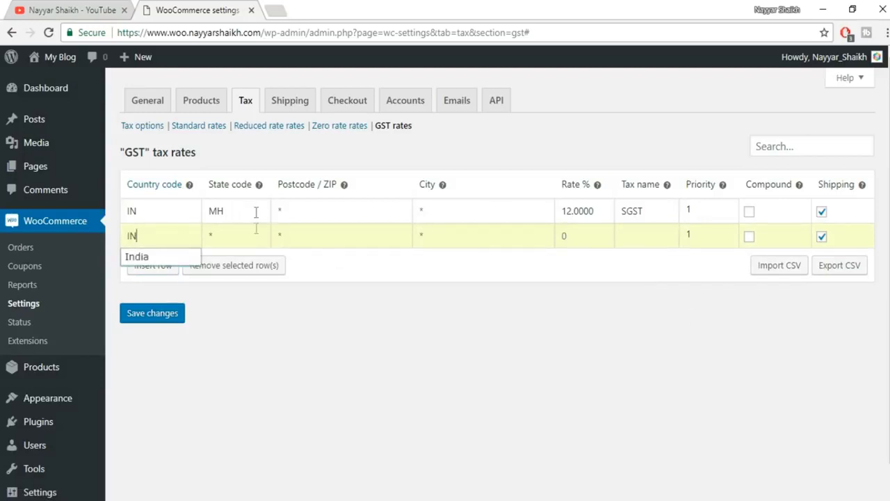
pyautogui.click(405, 351)
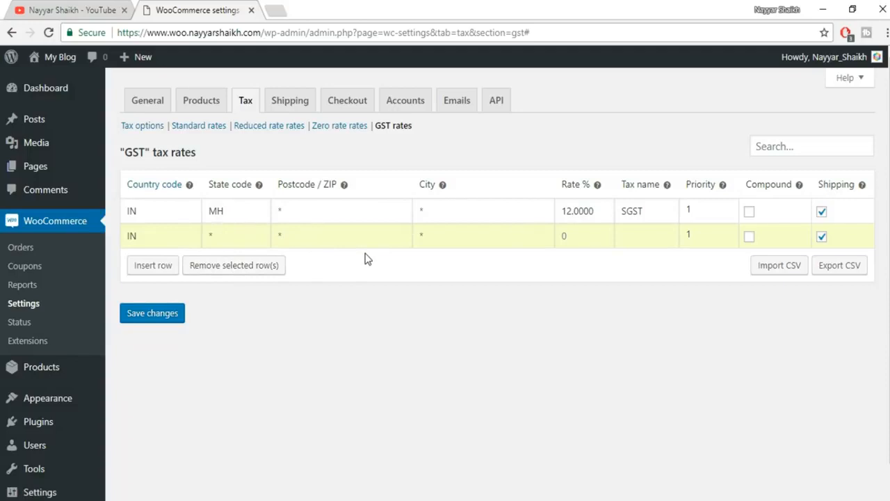
pyautogui.click(565, 237)
pyautogui.write('12')
pyautogui.click(634, 231)
pyautogui.write('CGST')
pyautogui.click(163, 314)
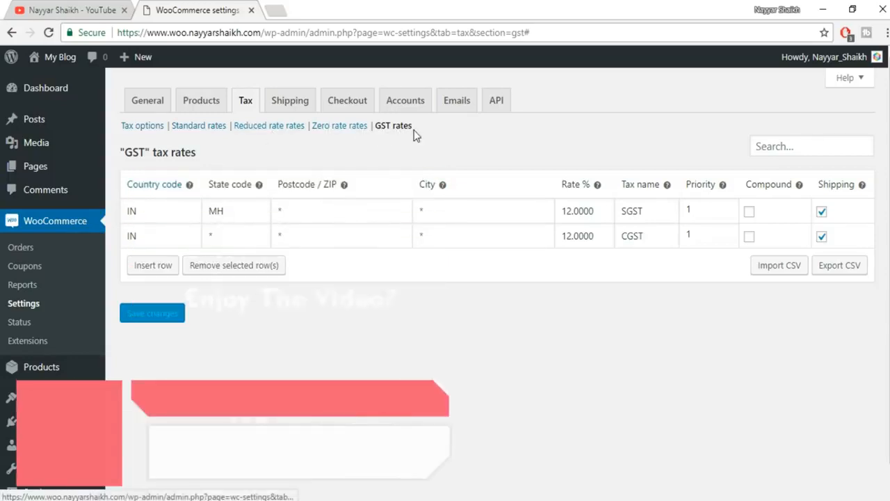
# - Move through the Standard and Reduced rate tables to the empty Zero rate table
pyautogui.click(211, 131)
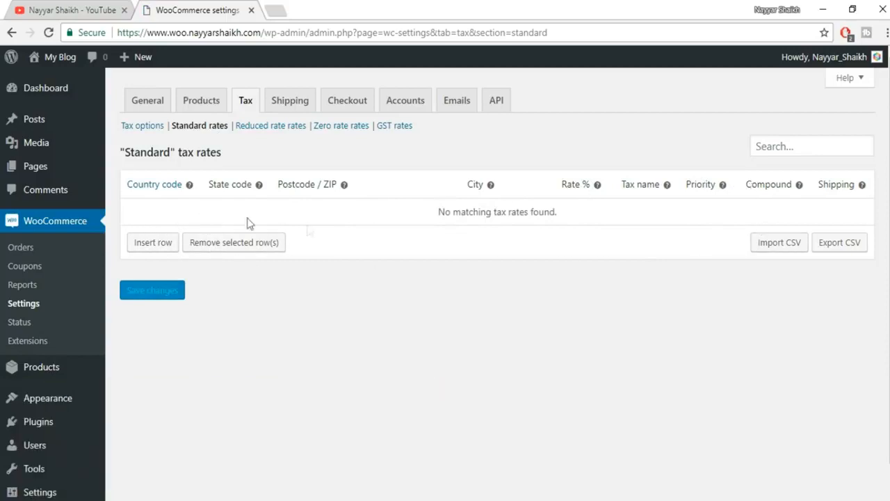
pyautogui.click(287, 132)
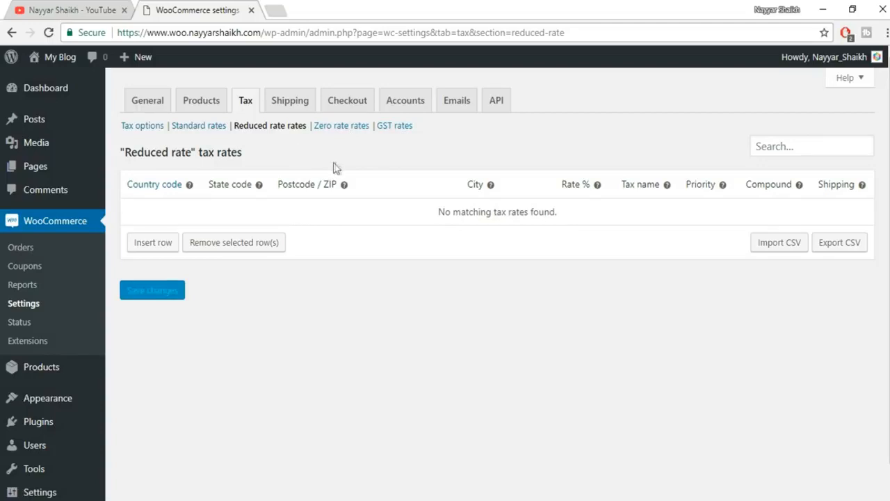
pyautogui.click(351, 130)
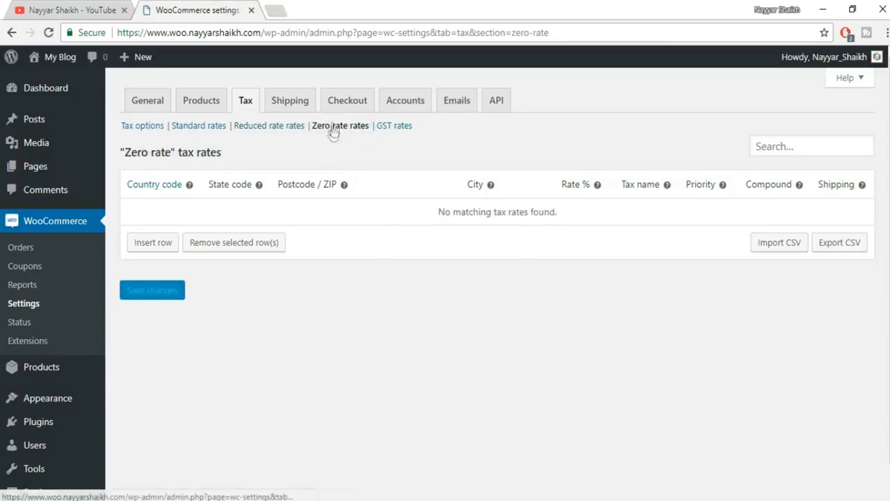
# - Add a Zero rate row for country IN at 0% named ZERO TAX and save it
pyautogui.click(166, 245)
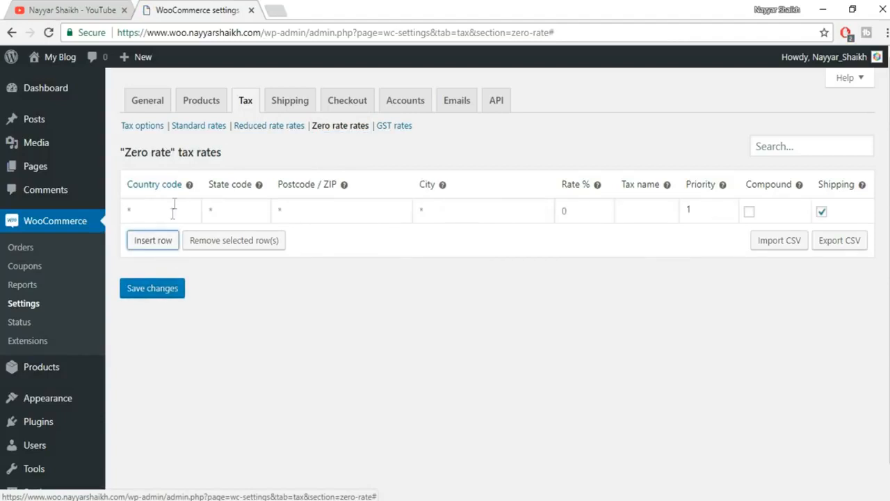
pyautogui.write('IN')
pyautogui.press('Tab')
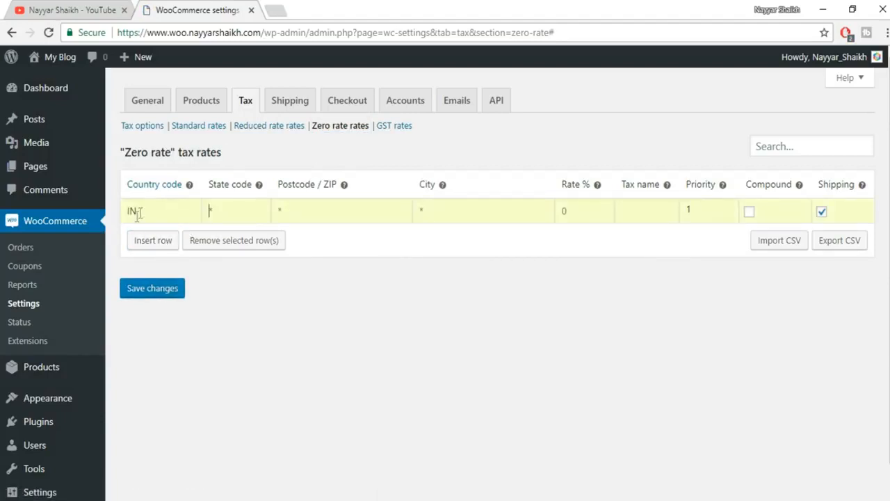
pyautogui.press('Tab')
pyautogui.press('Tab')
pyautogui.press('Tab')
pyautogui.write('0')
pyautogui.press('Tab')
pyautogui.write('ZERO TAX')
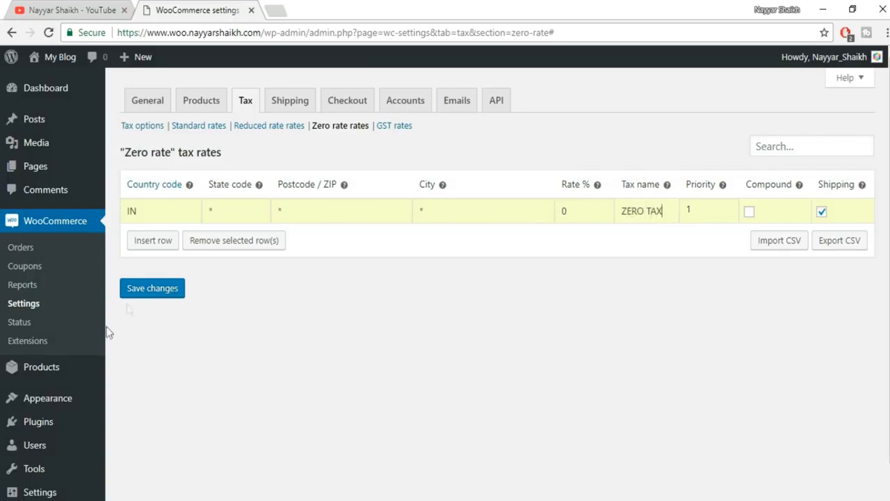
pyautogui.click(150, 292)
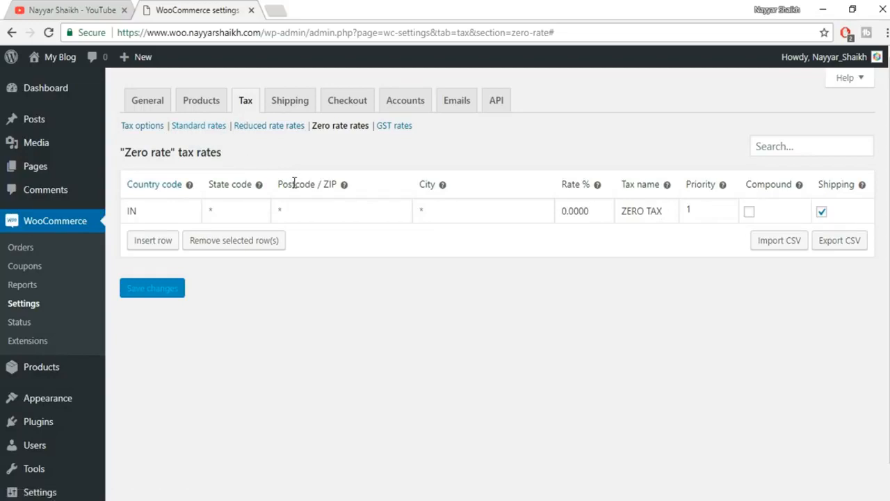
# - Go to the Shipping zones settings and begin a new shipping zone
pyautogui.click(302, 100)
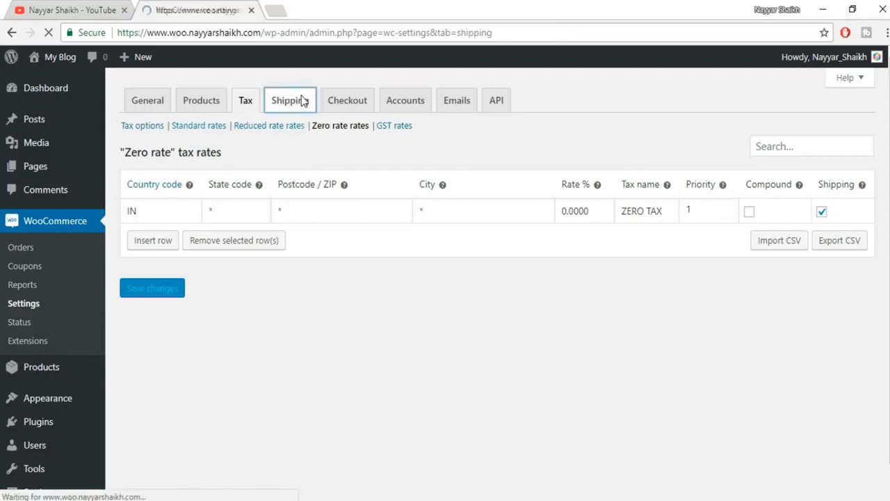
pyautogui.scroll(-5, 559, 229)
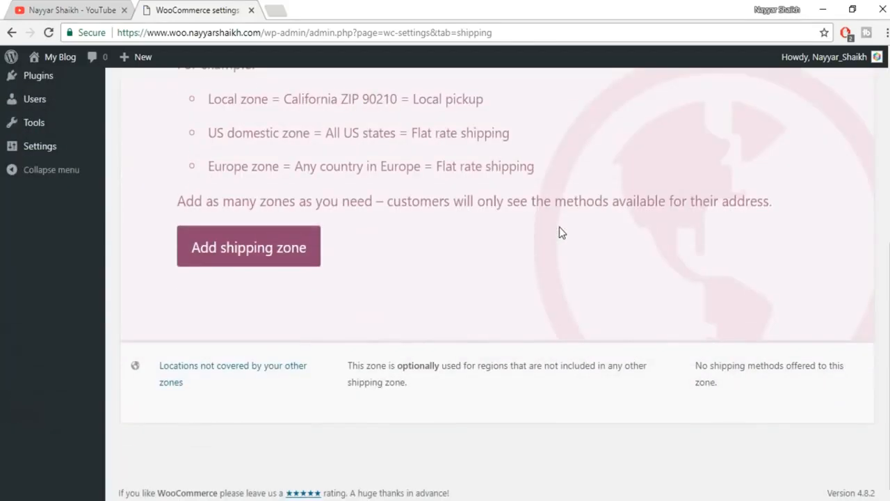
pyautogui.scroll(4, 635, 306)
pyautogui.scroll(1, 634, 304)
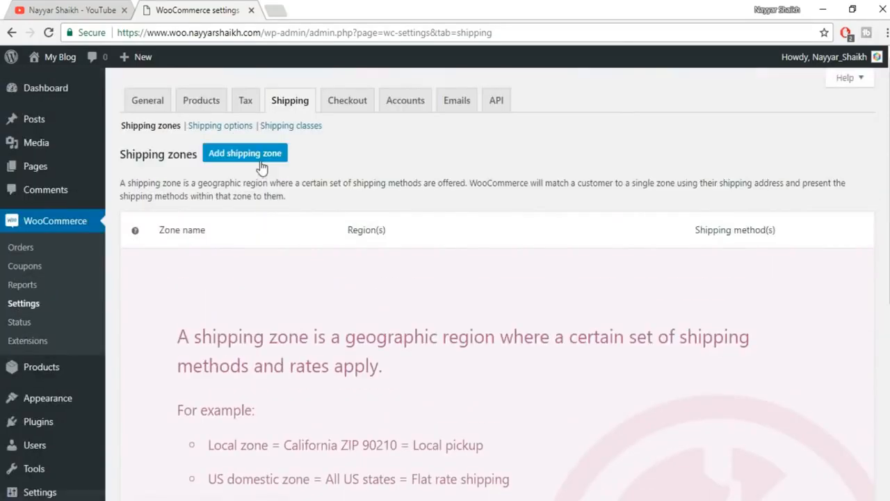
pyautogui.click(274, 162)
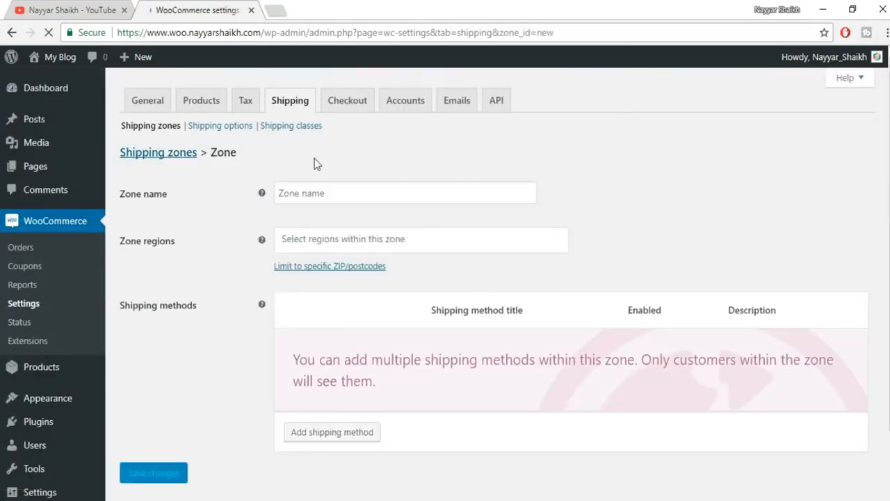
# - Name the new zone INDIA, set its region to India, and save it
pyautogui.click(322, 193)
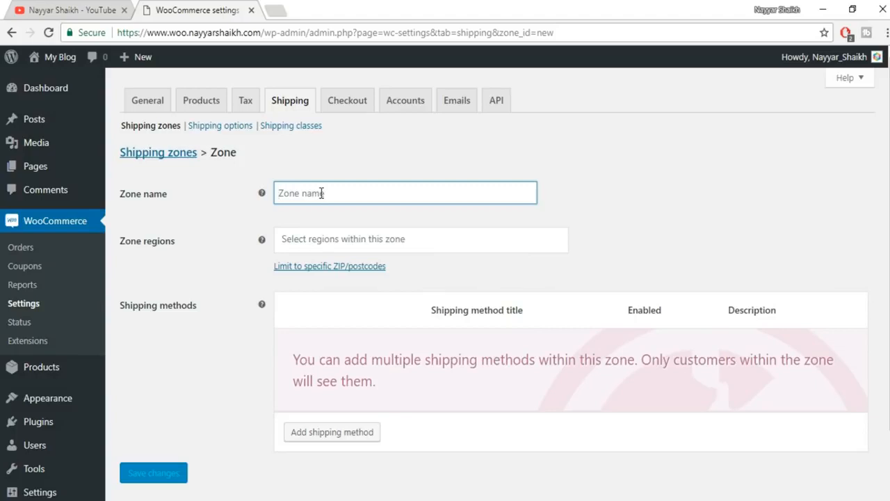
pyautogui.write('INDIA')
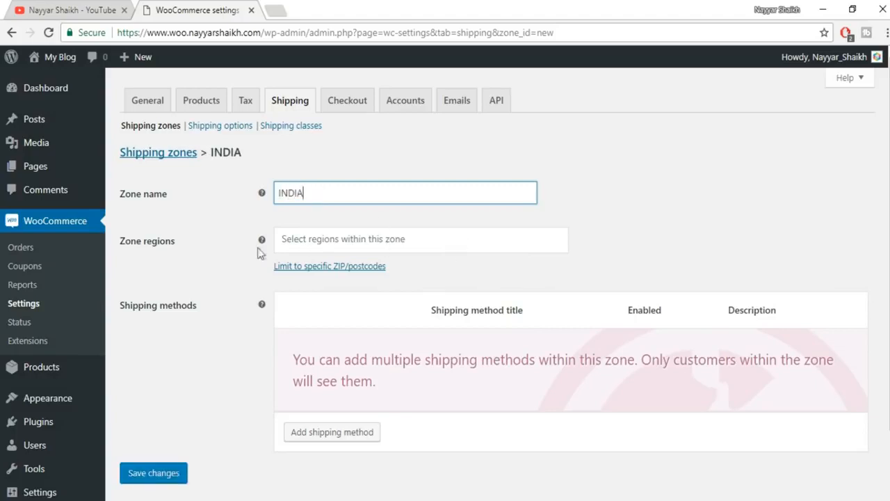
pyautogui.click(327, 239)
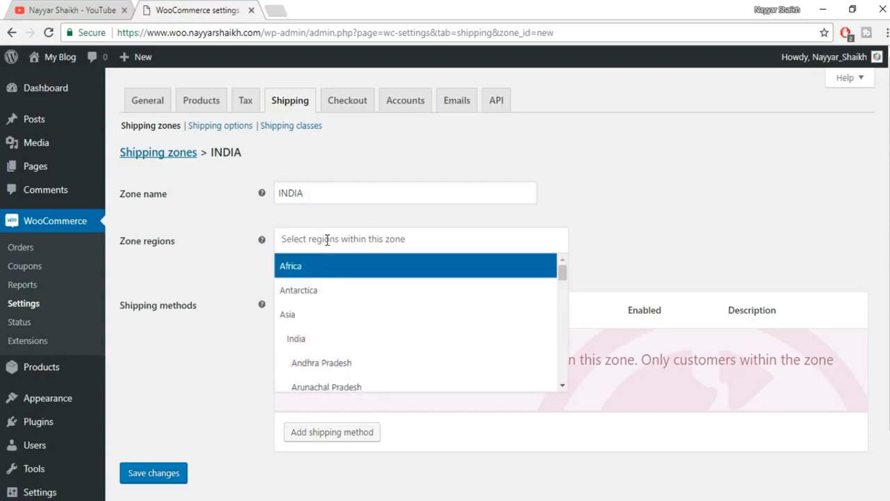
pyautogui.write('IN')
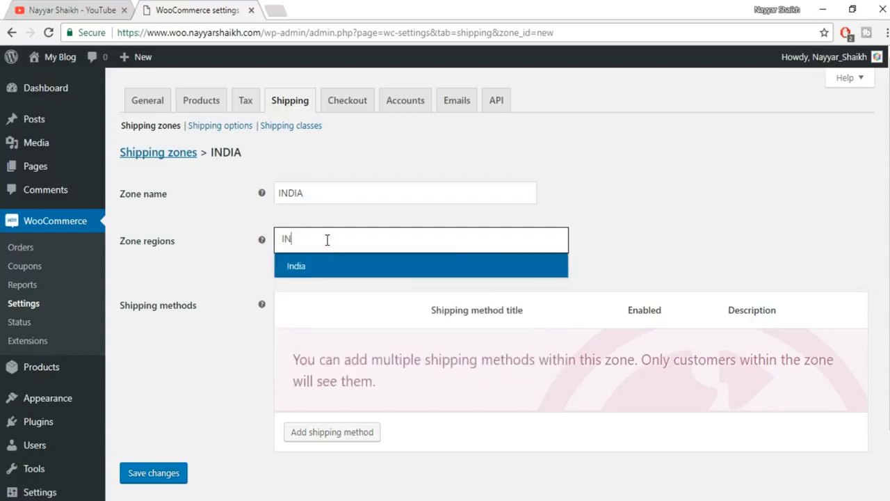
pyautogui.click(314, 264)
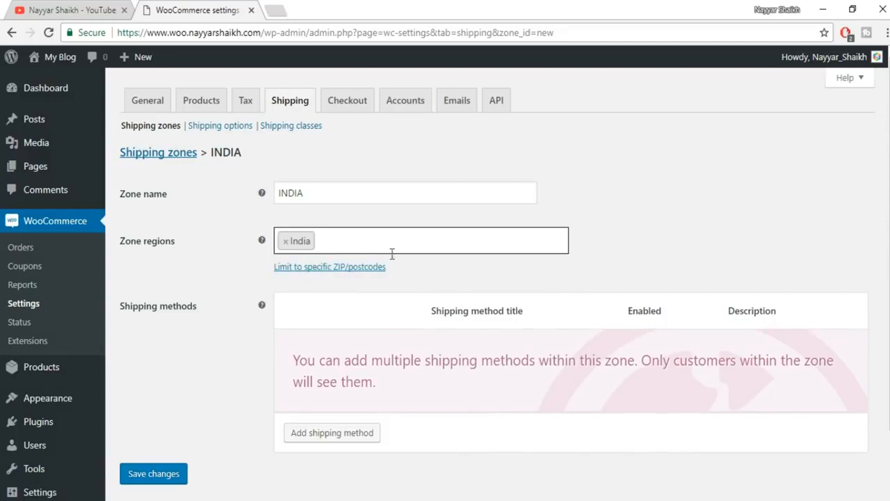
pyautogui.scroll(-2, 635, 255)
pyautogui.click(171, 401)
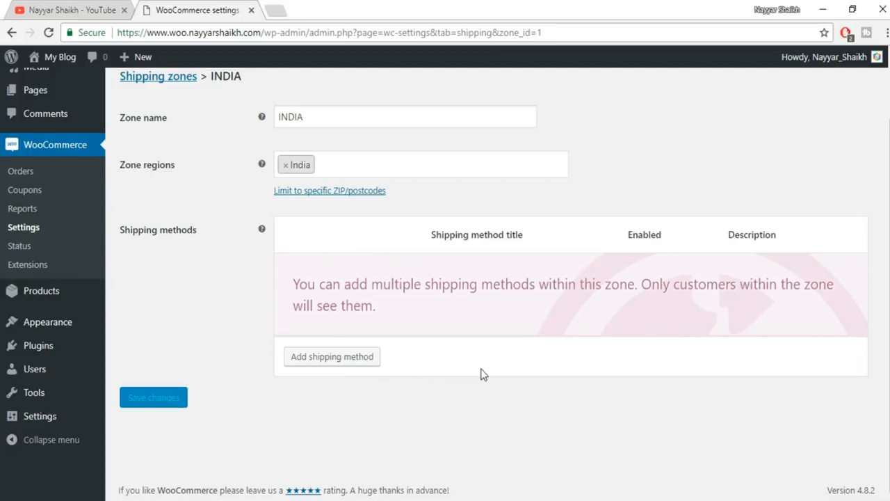
pyautogui.scroll(2, 480, 371)
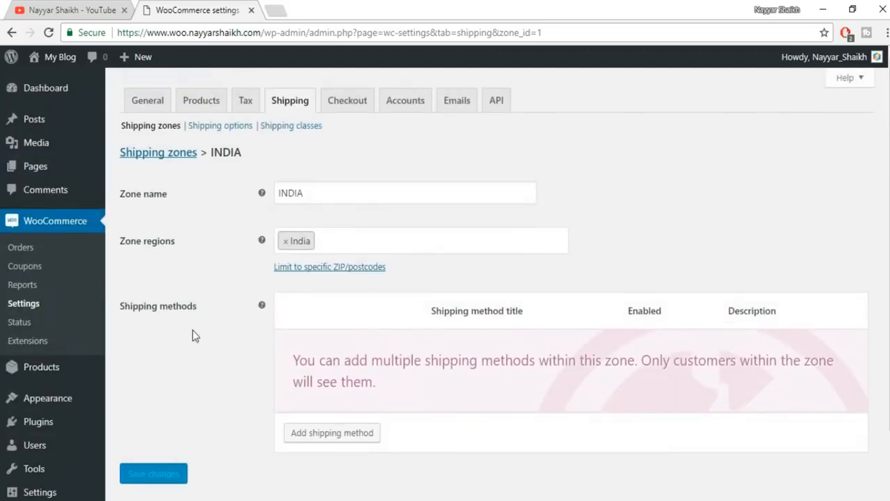
pyautogui.scroll(-2, 193, 334)
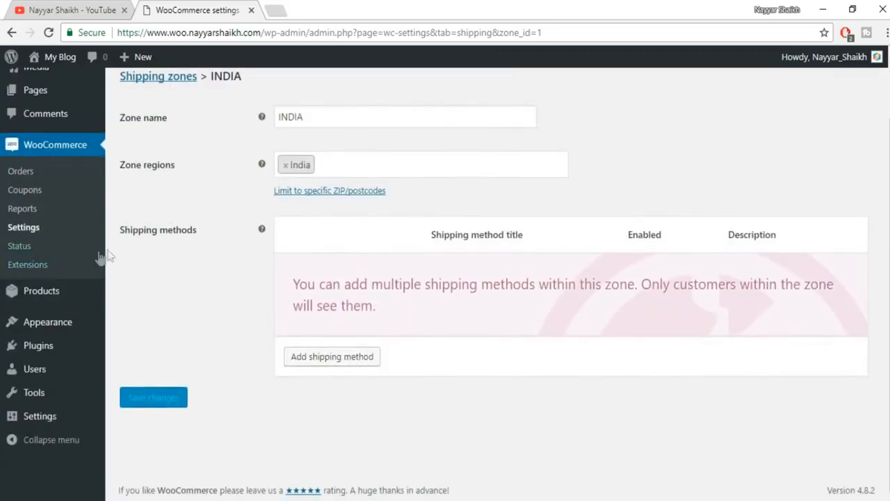
# - Add a Flat rate shipping method to the INDIA zone
pyautogui.click(325, 367)
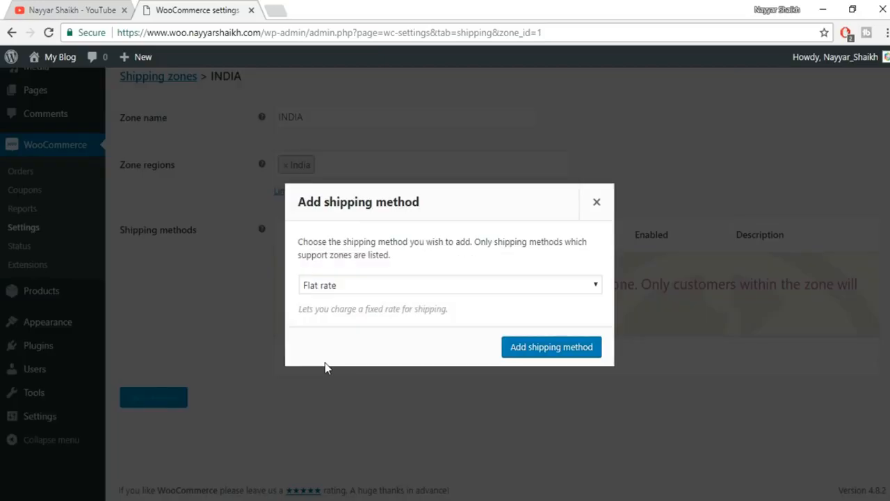
pyautogui.click(372, 287)
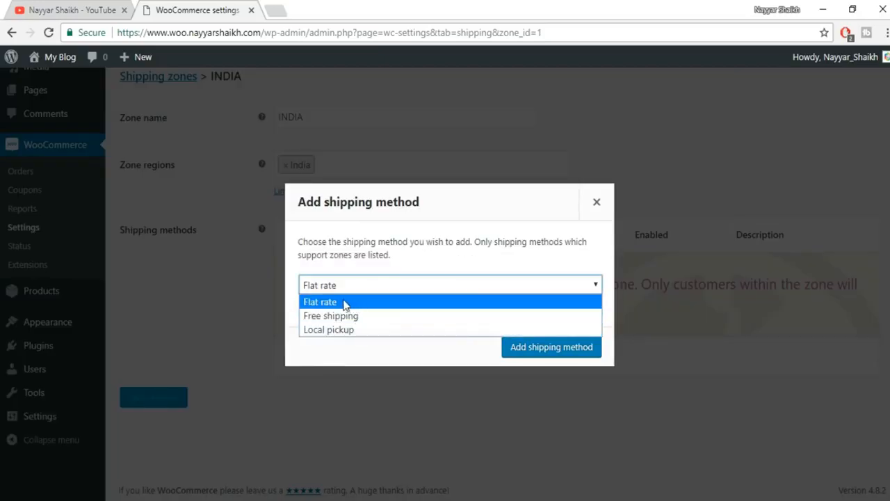
pyautogui.click(335, 304)
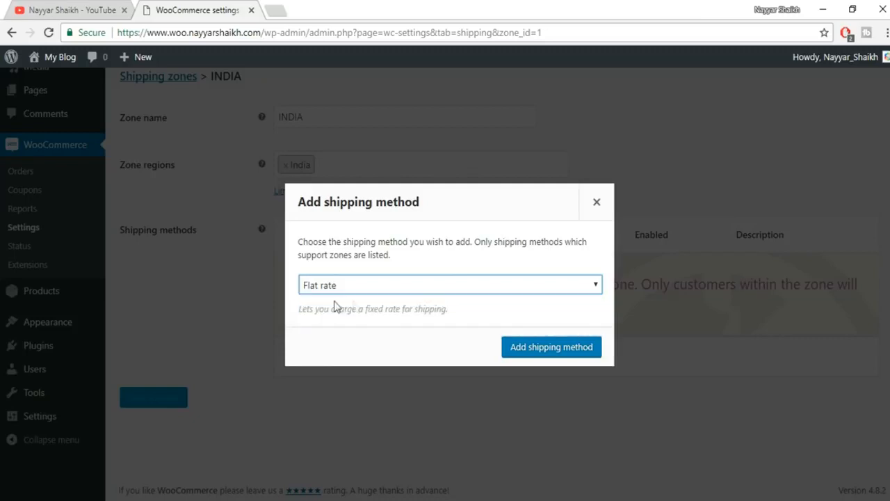
pyautogui.click(539, 350)
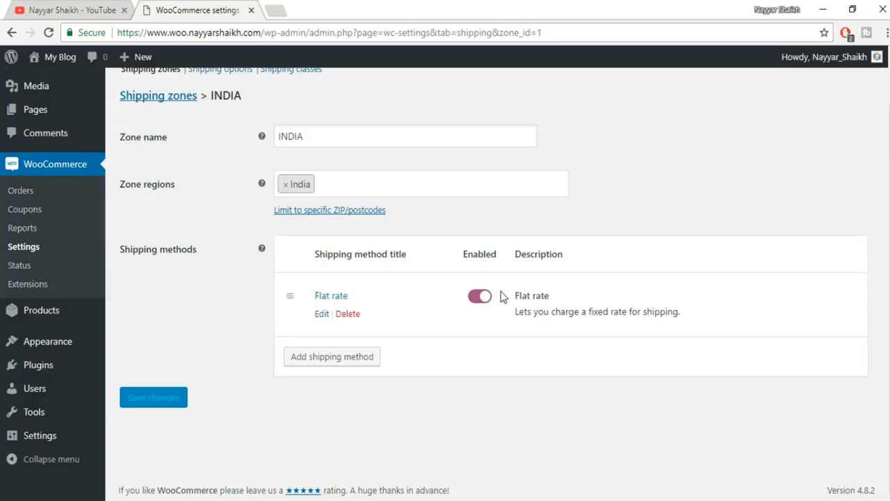
# - Set the Flat rate cost to 60 and save it
pyautogui.click(322, 315)
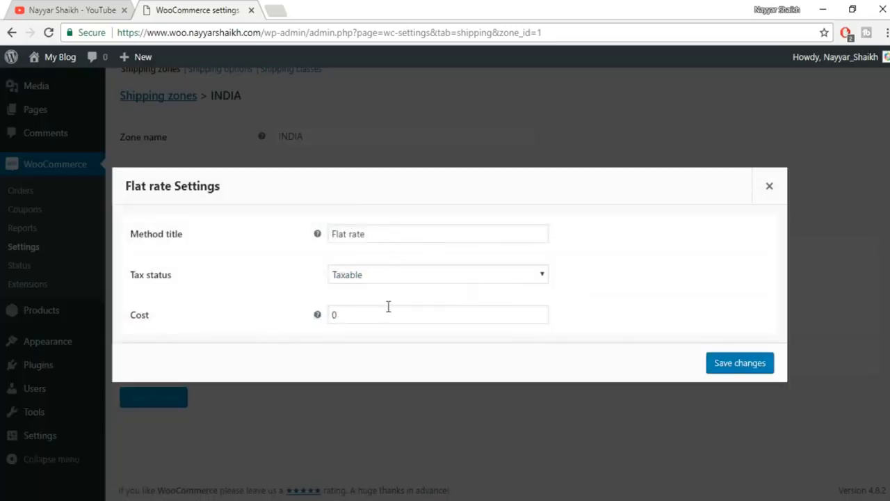
pyautogui.moveTo(374, 316); pyautogui.dragTo(328, 324)
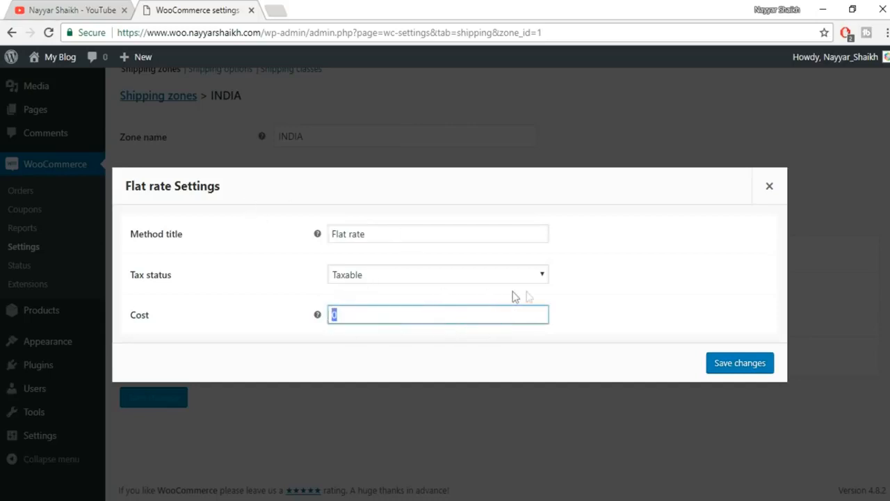
pyautogui.write('6')
pyautogui.moveTo(348, 314); pyautogui.dragTo(327, 316)
pyautogui.click(758, 363)
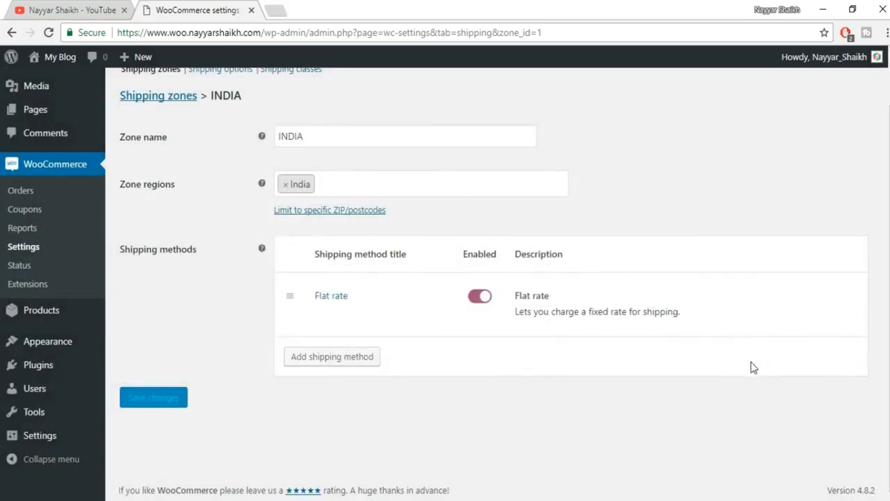
# - Change the Flat rate cost from 60 to [qty] * 60 and save it
pyautogui.moveTo(583, 333)
pyautogui.click(322, 314)
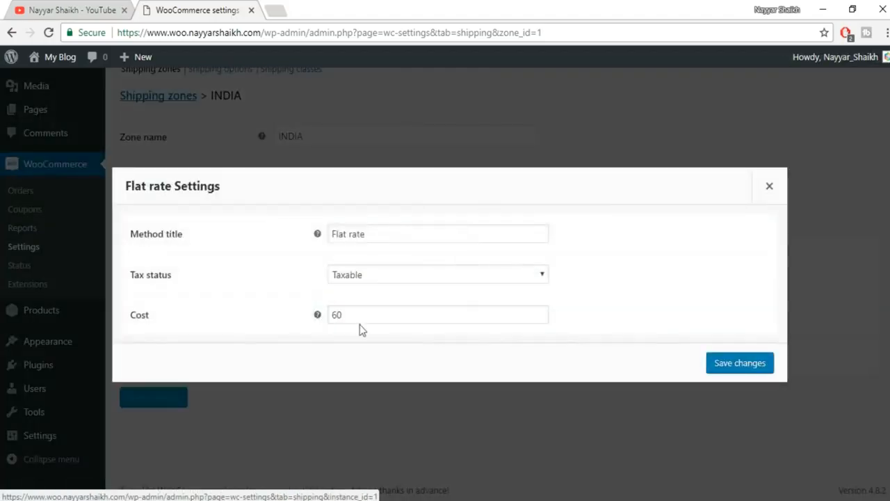
pyautogui.click(334, 316)
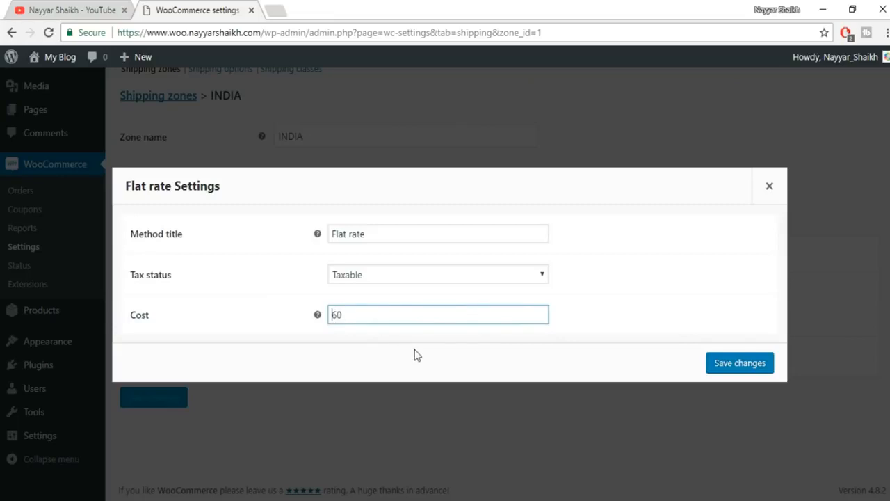
pyautogui.hotkey('ctrl', 'a')
pyautogui.press('BackSpace')
pyautogui.write('[qty')
pyautogui.write('] * 60')
pyautogui.click(730, 361)
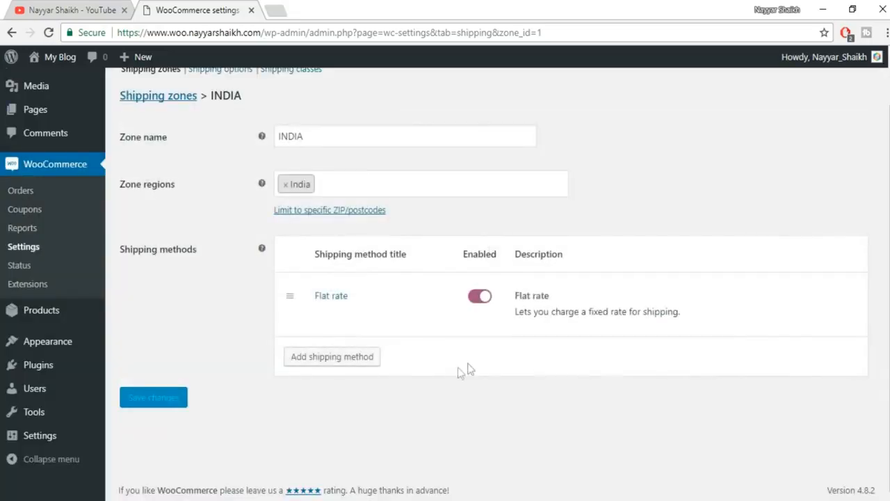
# - Add a Free shipping method to the INDIA zone
pyautogui.click(339, 362)
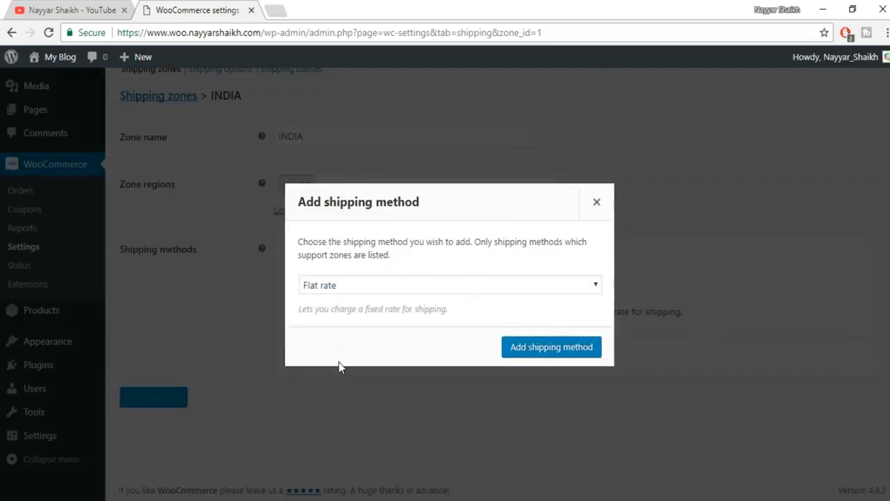
pyautogui.click(358, 292)
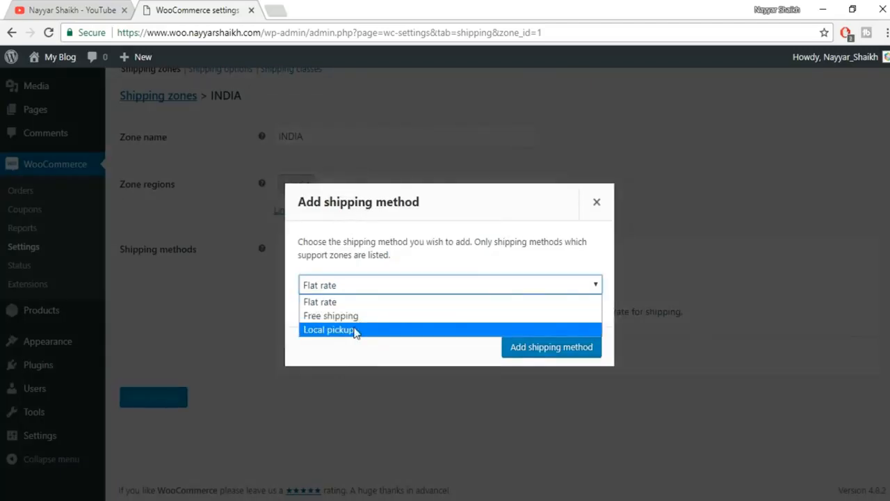
pyautogui.click(355, 315)
pyautogui.click(535, 353)
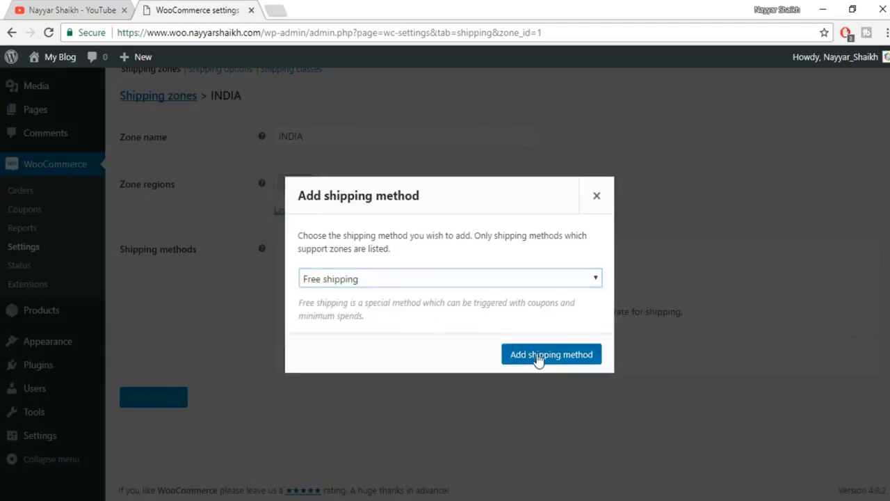
# - Set the Free shipping minimum order amount to 1000 and save it
pyautogui.click(322, 377)
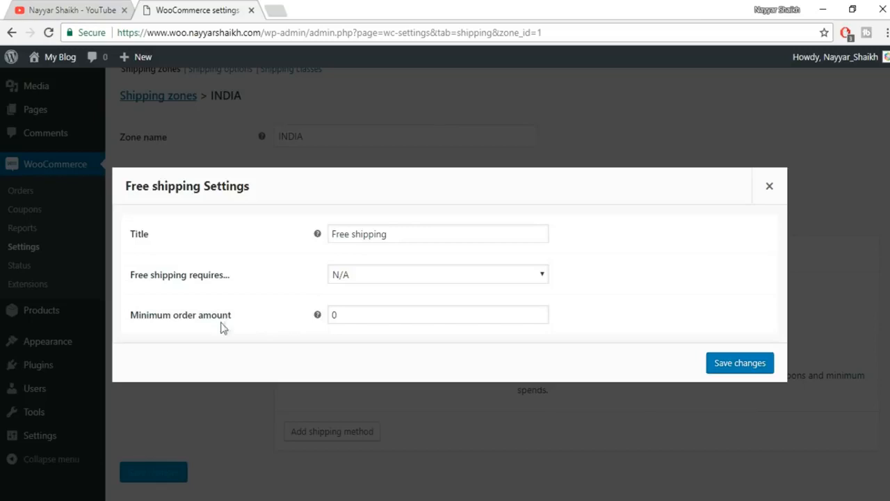
pyautogui.moveTo(364, 315); pyautogui.dragTo(301, 314)
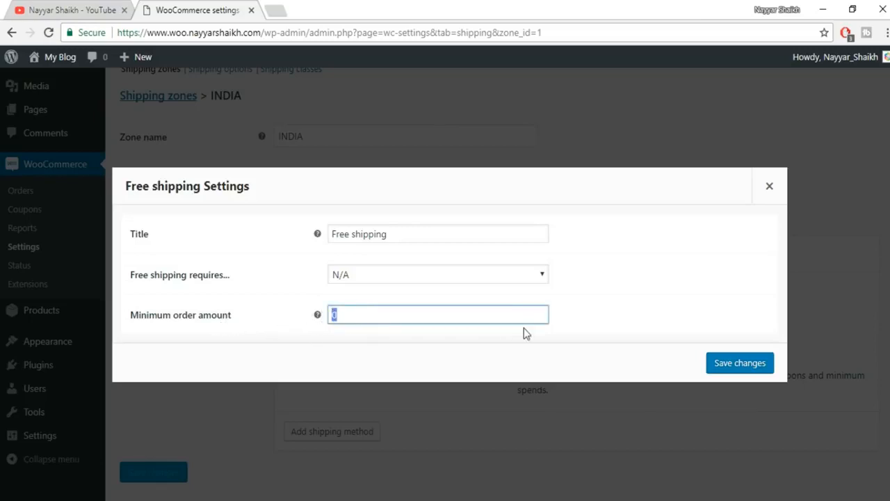
pyautogui.write('10000')
pyautogui.press('BackSpace')
pyautogui.click(744, 367)
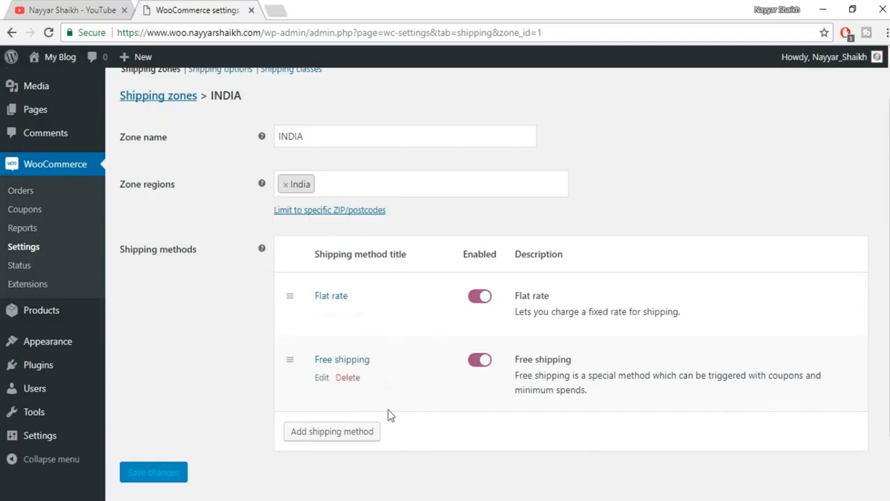
pyautogui.scroll(1, 391, 421)
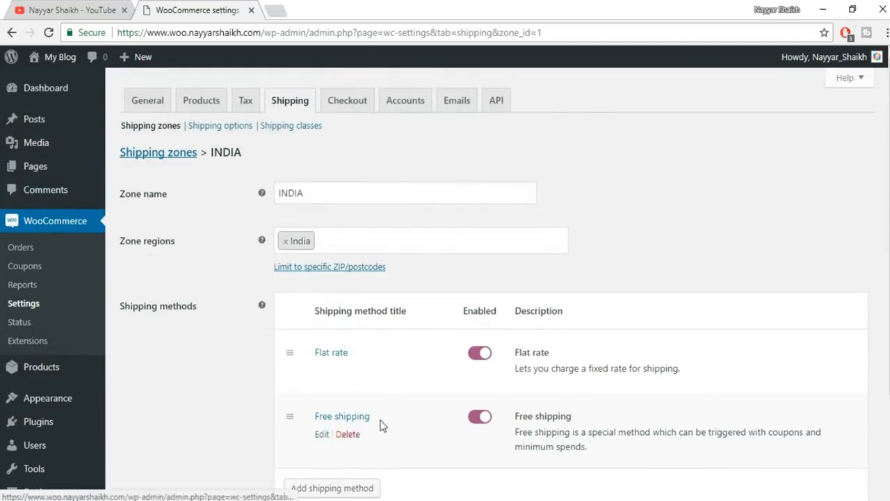
# - Save the Shipping options with the customer billing address as the default shipping destination
pyautogui.click(209, 127)
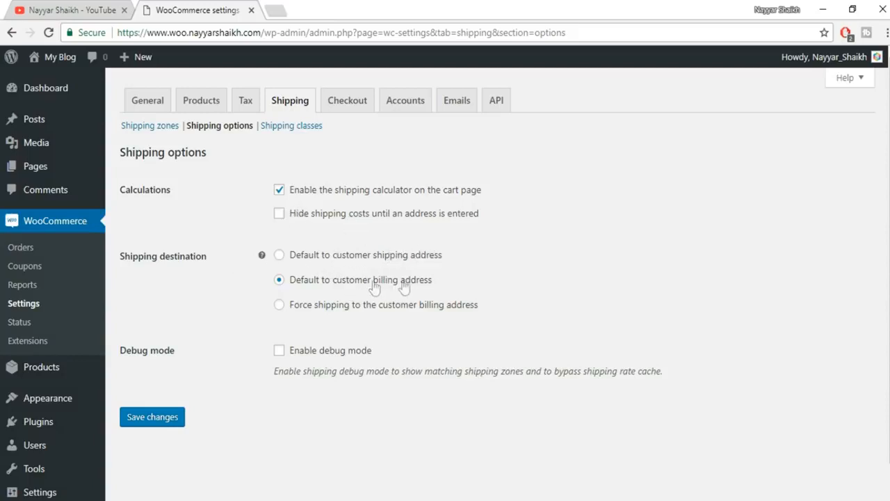
pyautogui.click(153, 421)
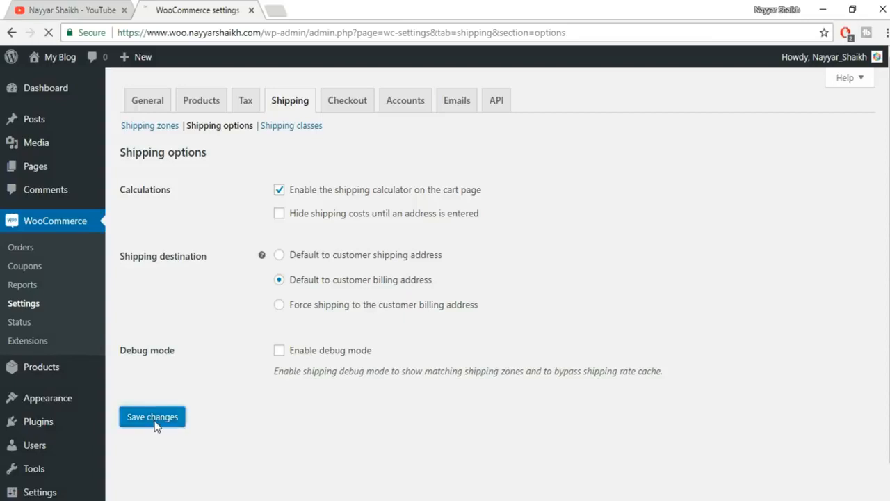
# - Add a new shipping class row and name it Television, replacing the initial 'bulky'
pyautogui.click(304, 129)
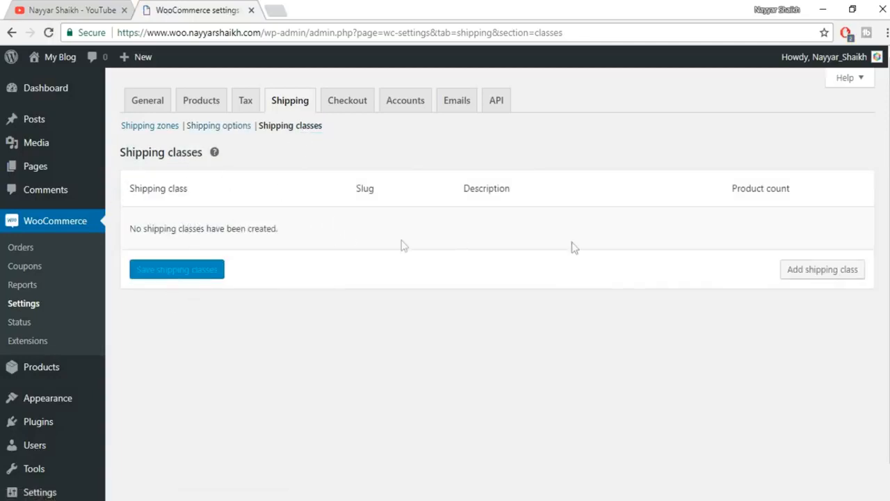
pyautogui.click(839, 275)
pyautogui.click(235, 225)
pyautogui.write('bulky')
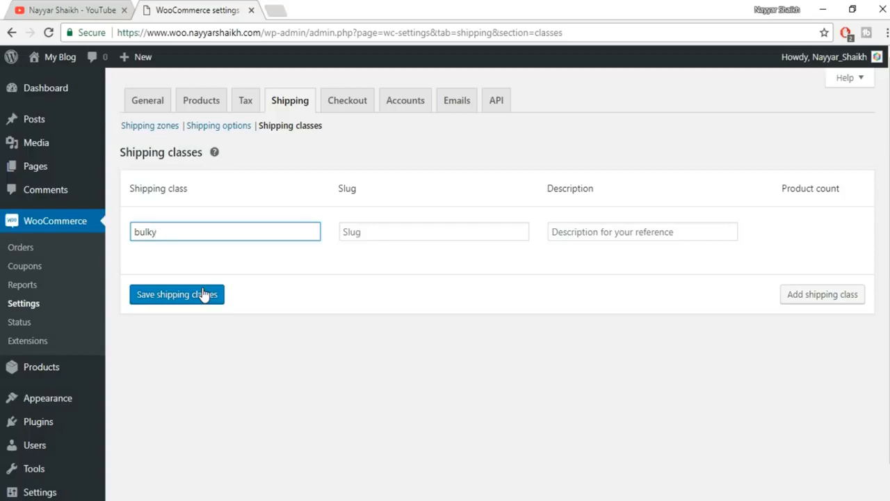
pyautogui.hotkey('ctrl', 'a')
pyautogui.write('Television')
# - Give the Television class slug television and description 'Shipping Cost for TV', then save it
pyautogui.click(447, 232)
pyautogui.write('tele')
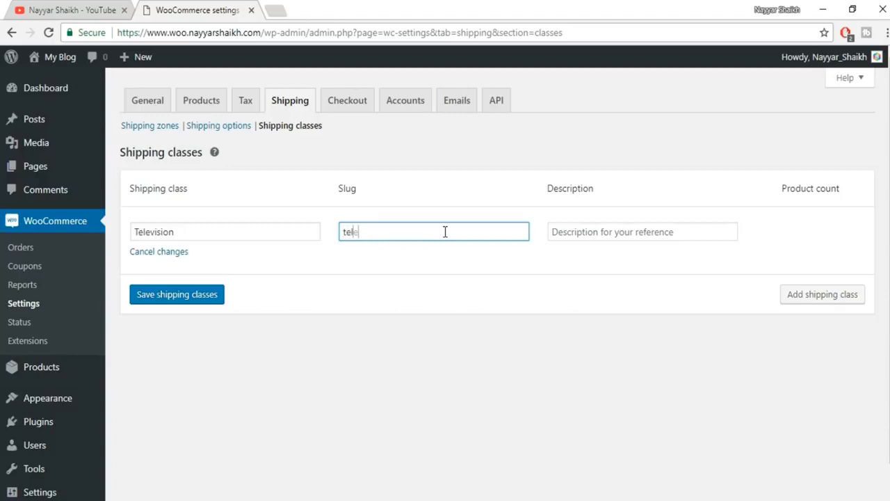
pyautogui.write('vision')
pyautogui.press('Tab')
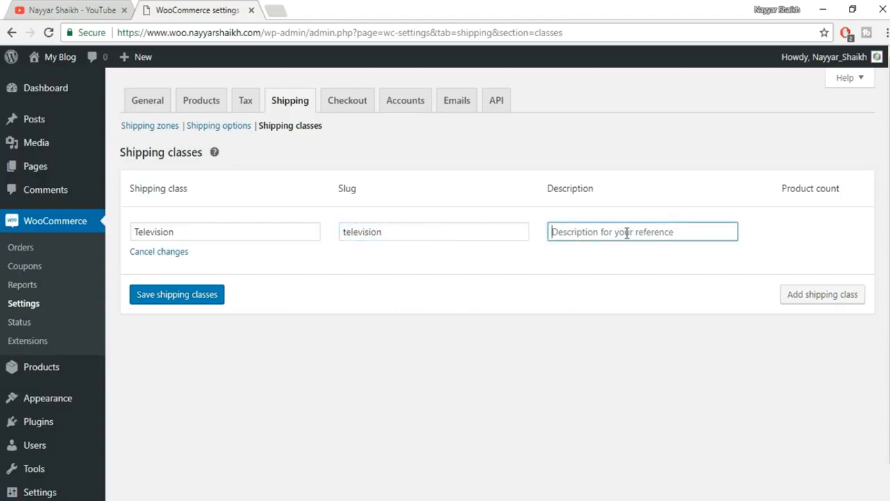
pyautogui.write('Sh')
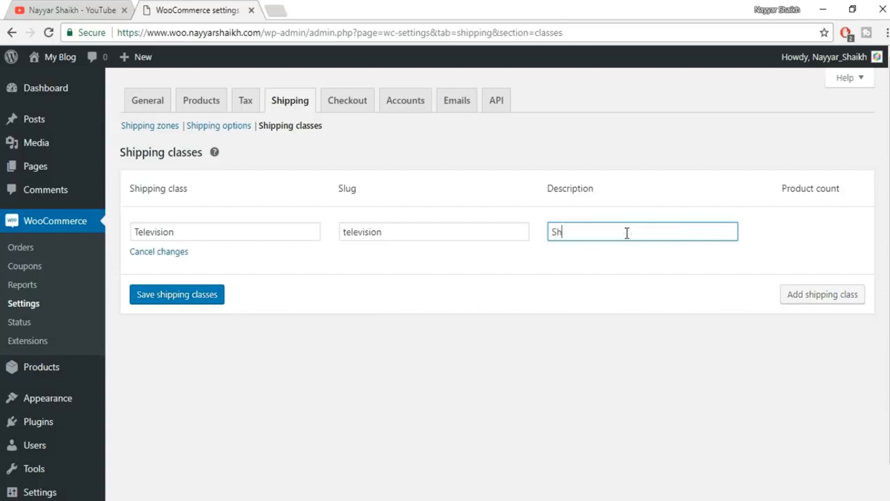
pyautogui.write('ipping Cost for TV')
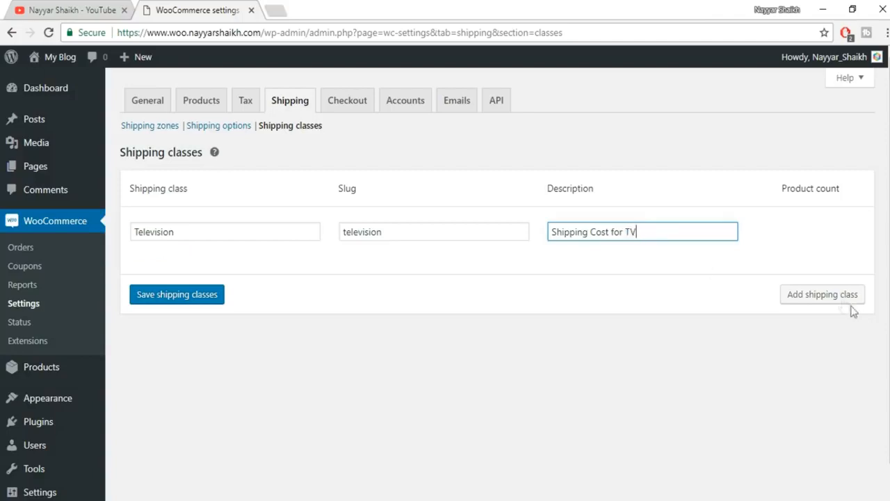
pyautogui.click(217, 300)
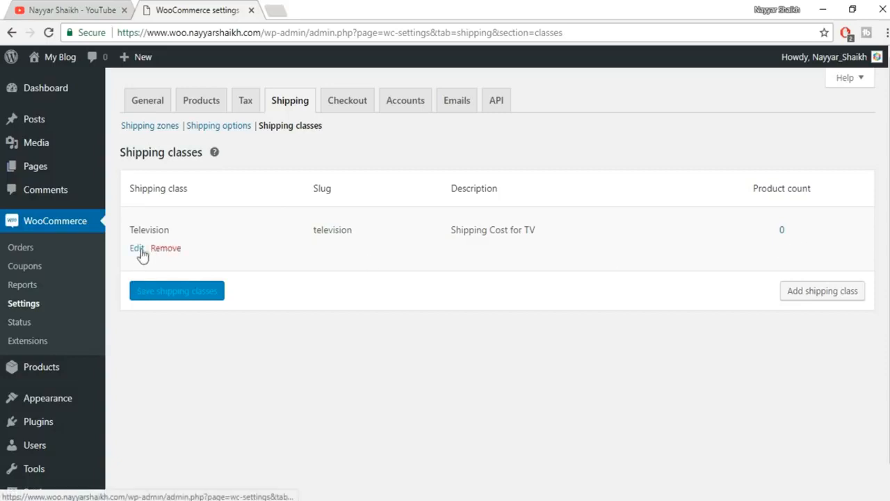
pyautogui.click(138, 249)
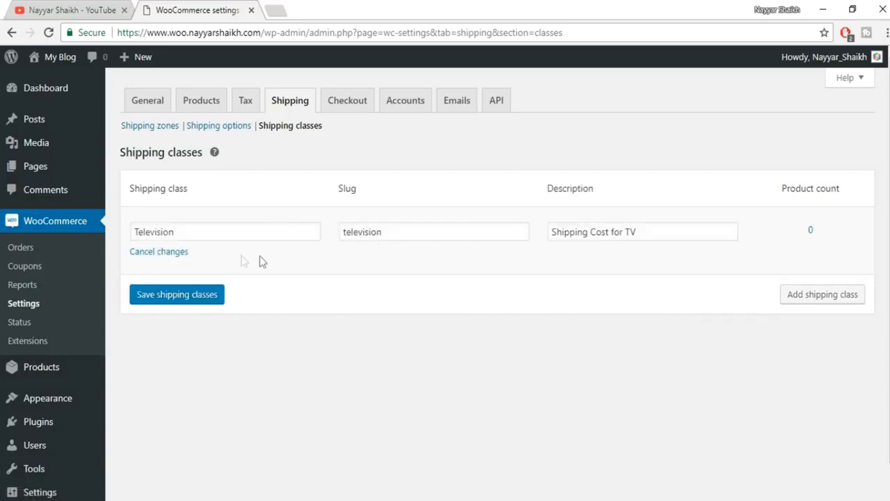
pyautogui.click(172, 306)
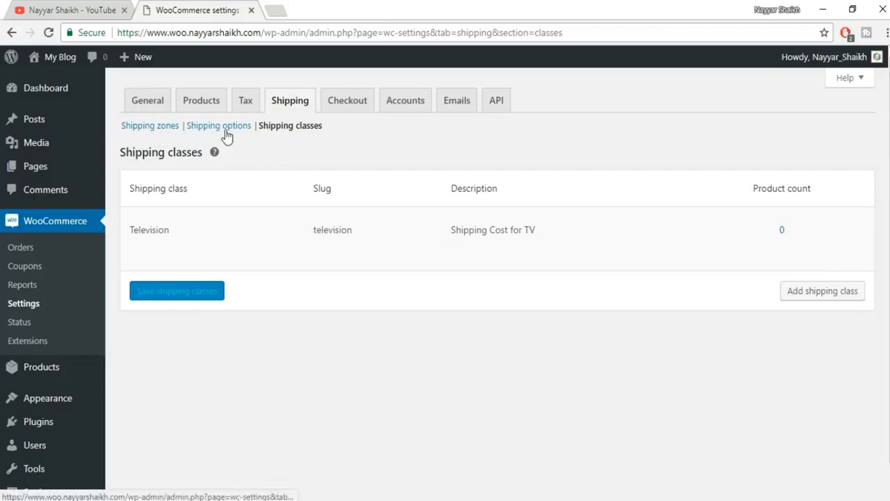
# - Open the Flat rate method settings in the INDIA shipping zone
pyautogui.click(160, 126)
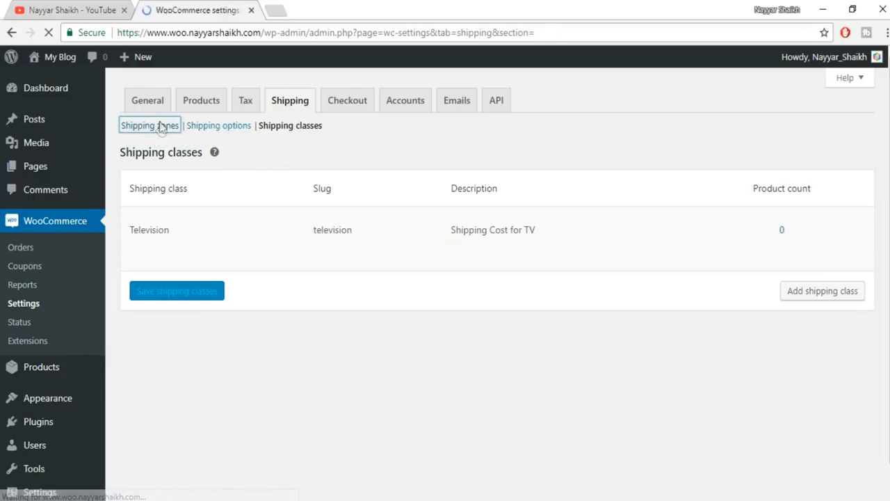
pyautogui.scroll(-1, 501, 233)
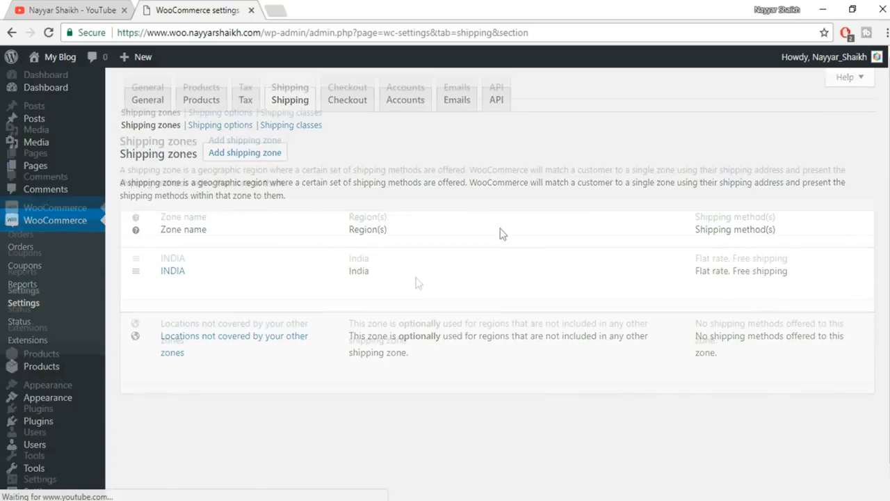
pyautogui.moveTo(166, 272)
pyautogui.click(168, 259)
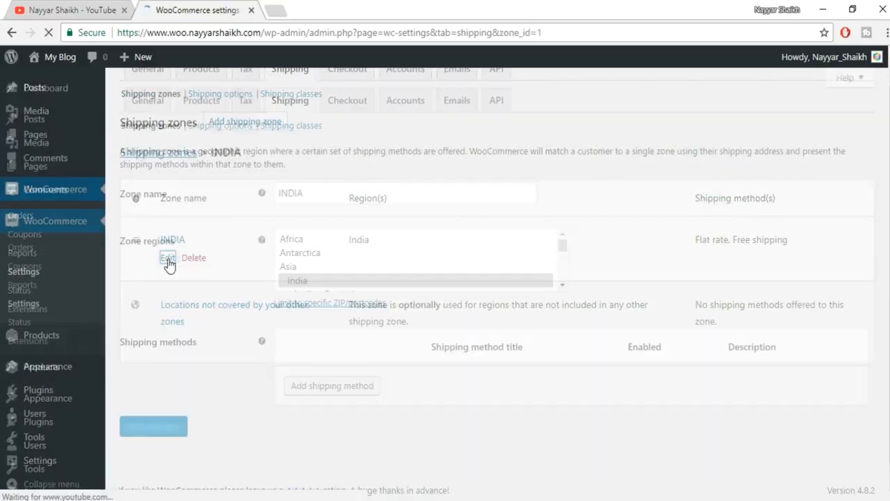
pyautogui.scroll(-2, 765, 265)
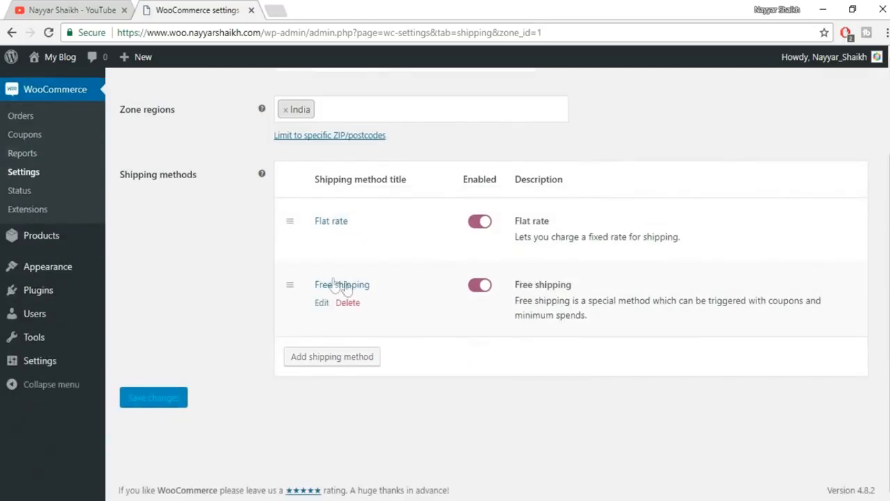
pyautogui.click(322, 240)
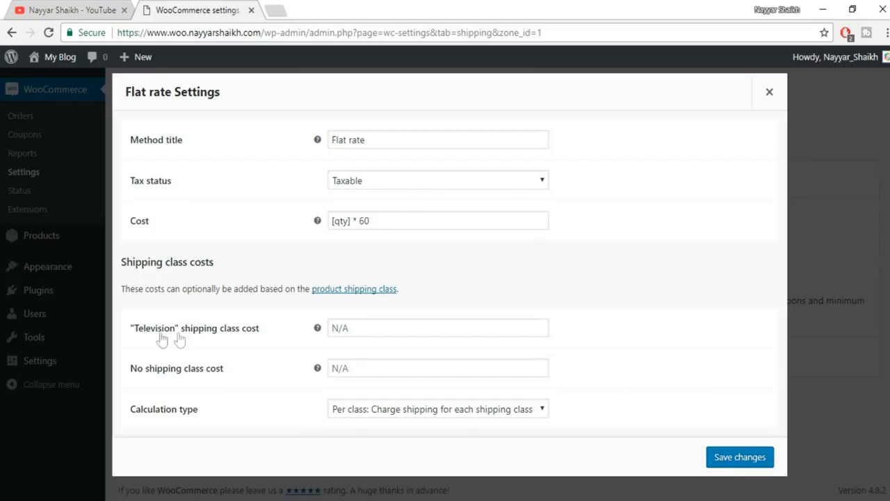
# - Set the Television class cost to [qty] * 500, keep per-class calculation, and save
pyautogui.click(361, 327)
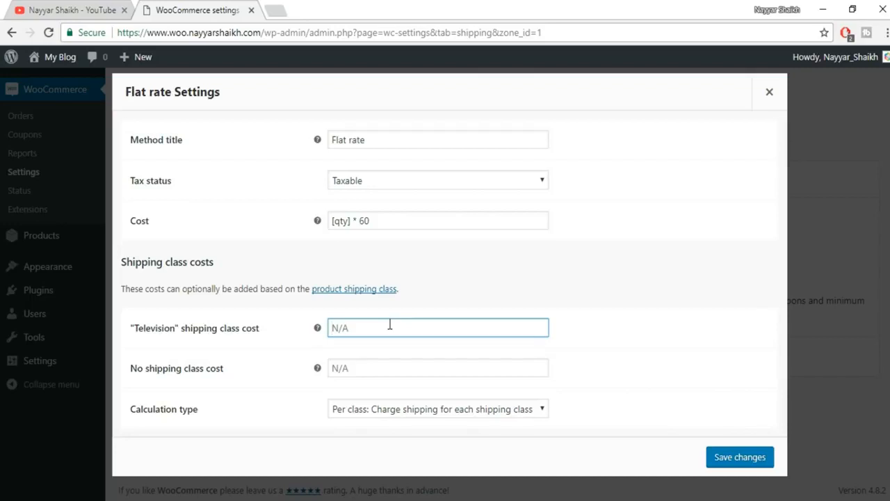
pyautogui.write('[')
pyautogui.press('BackSpace')
pyautogui.write('[qty] * 500')
pyautogui.click(506, 412)
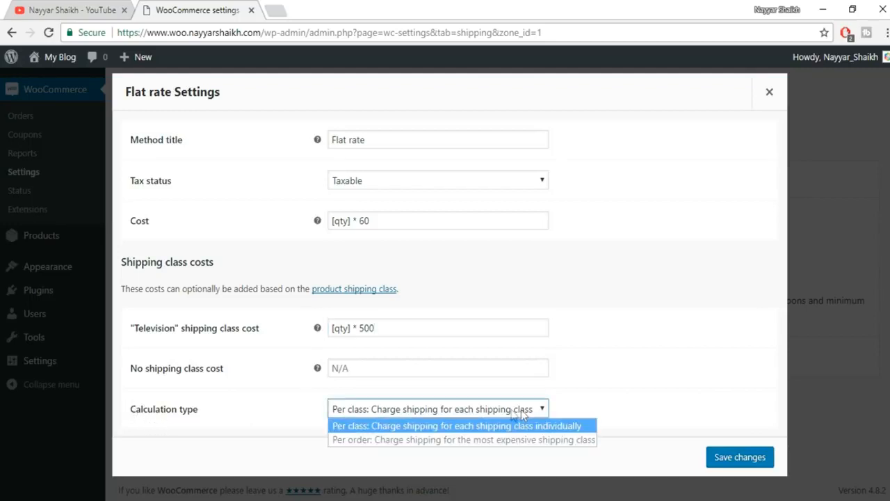
pyautogui.click(671, 439)
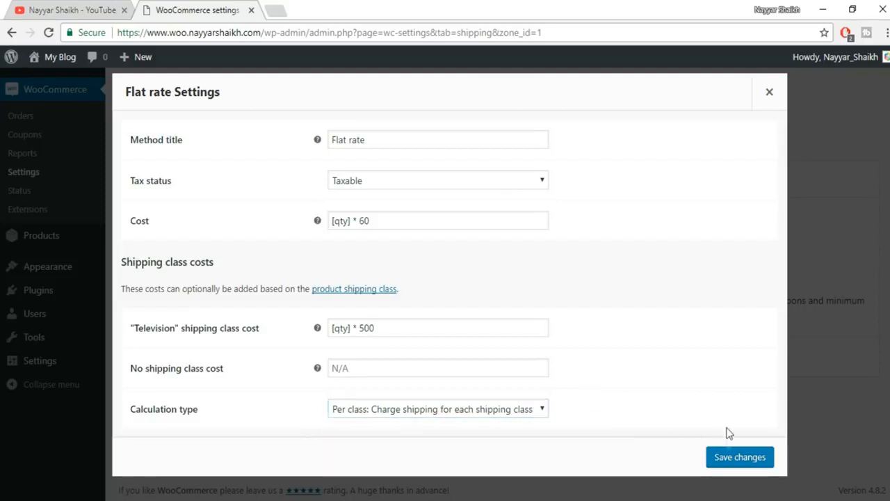
pyautogui.click(733, 456)
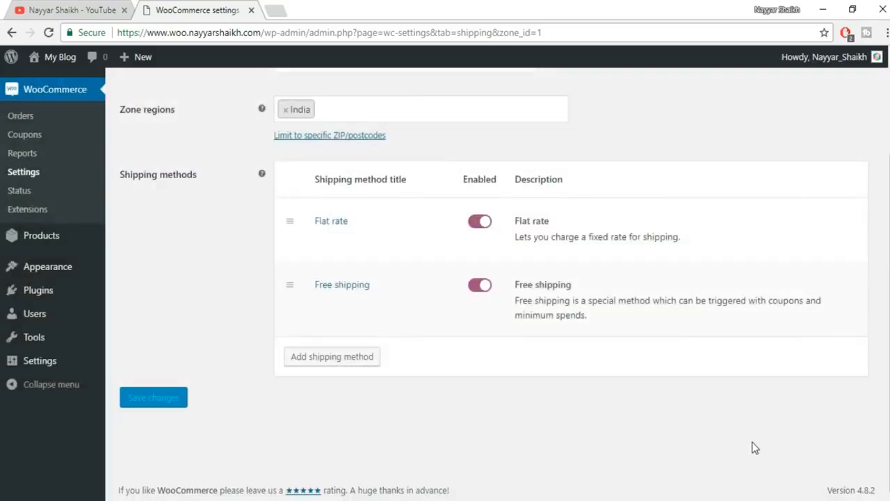
# - Switch from the INDIA zone editor to the WooCommerce Checkout settings tab
pyautogui.scroll(2, 761, 429)
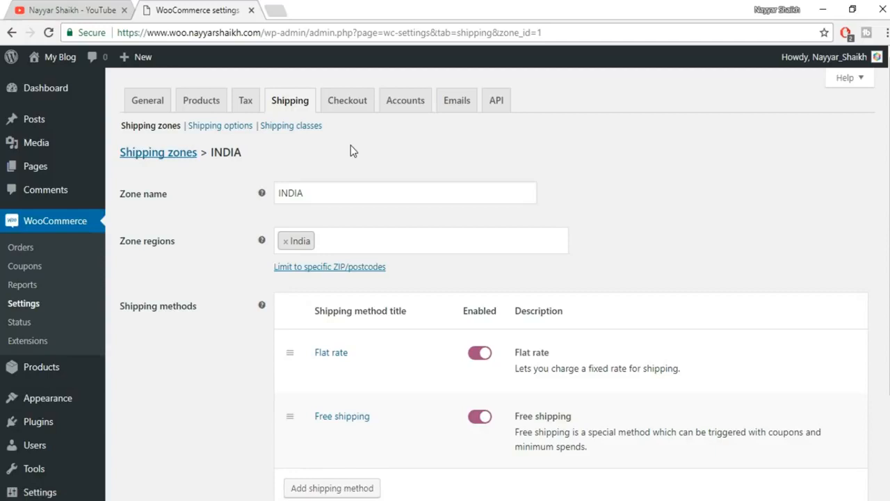
pyautogui.click(363, 103)
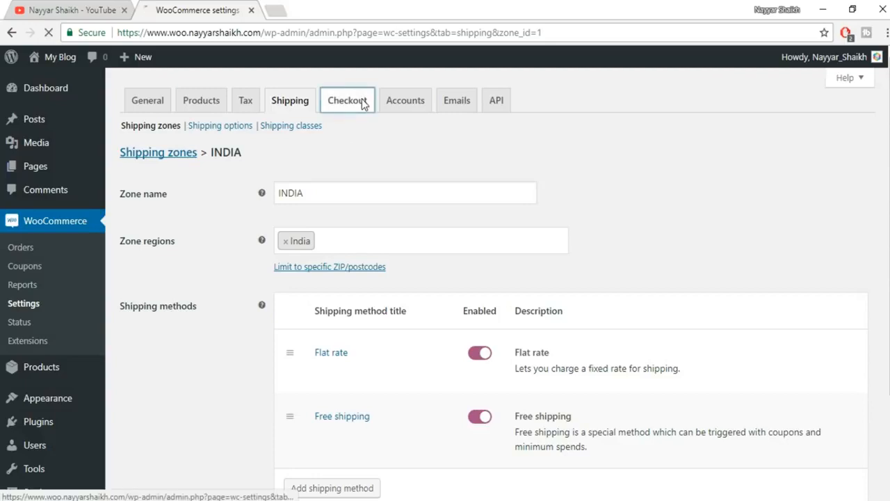
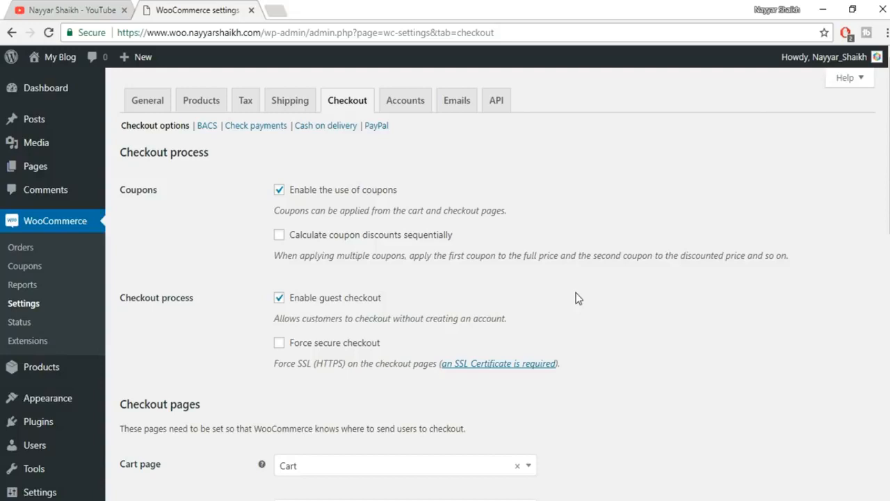
# - Tick Force secure checkout, then check the site's connection security details
pyautogui.scroll(-1, 570, 300)
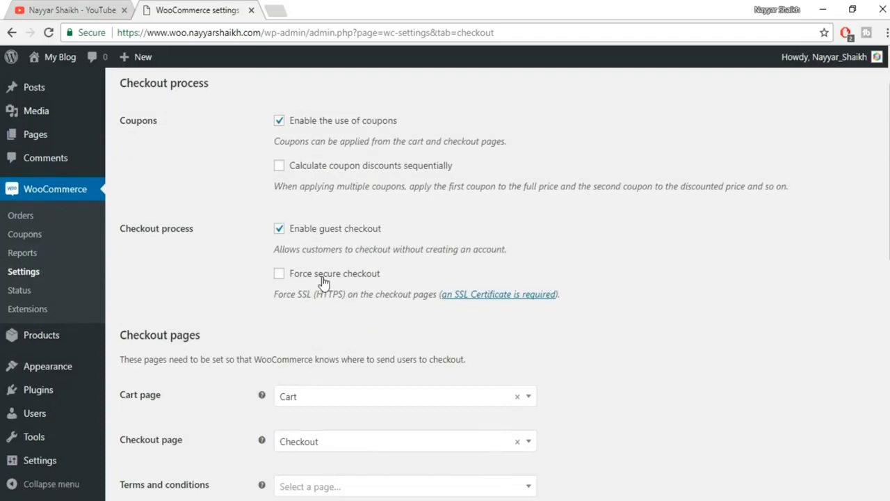
pyautogui.click(279, 275)
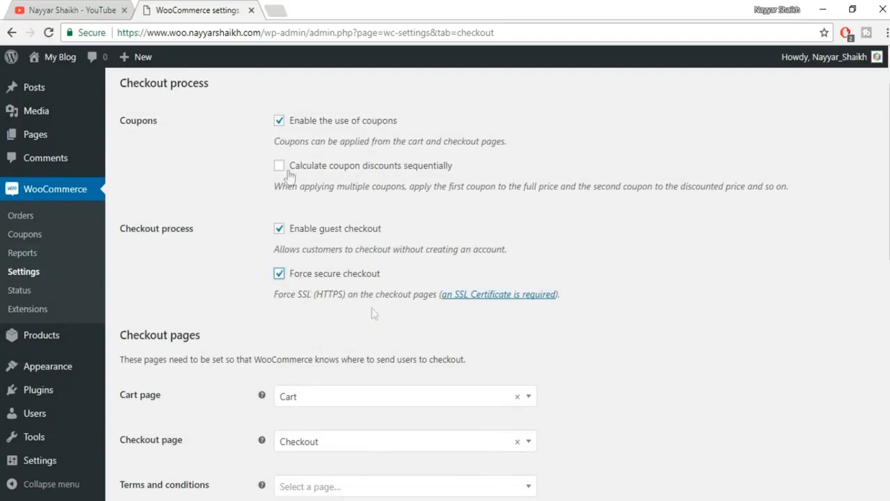
pyautogui.click(89, 35)
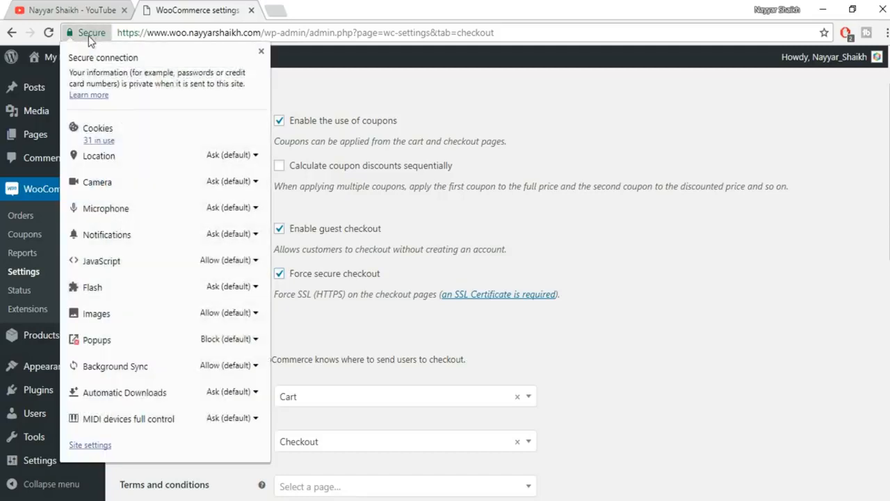
pyautogui.click(260, 52)
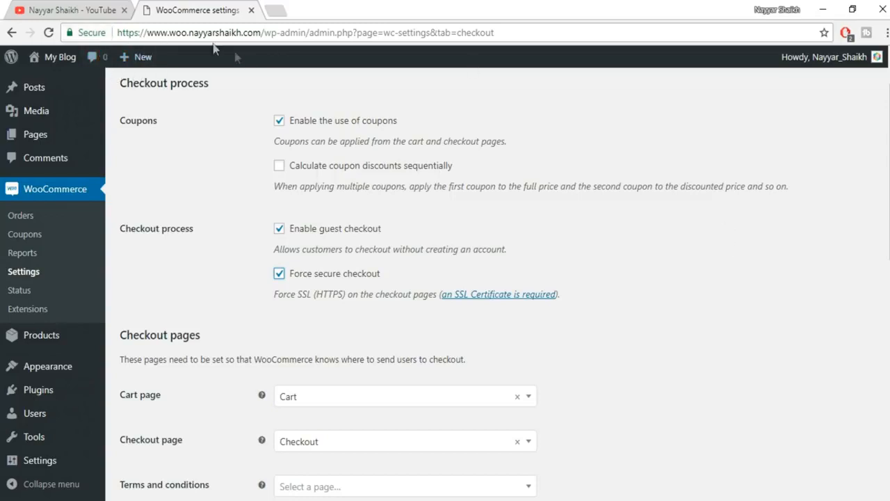
pyautogui.click(78, 33)
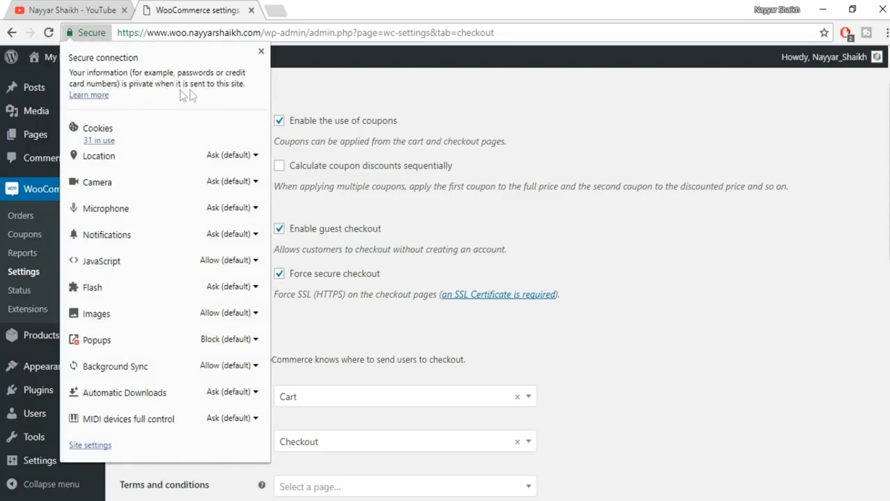
pyautogui.click(261, 51)
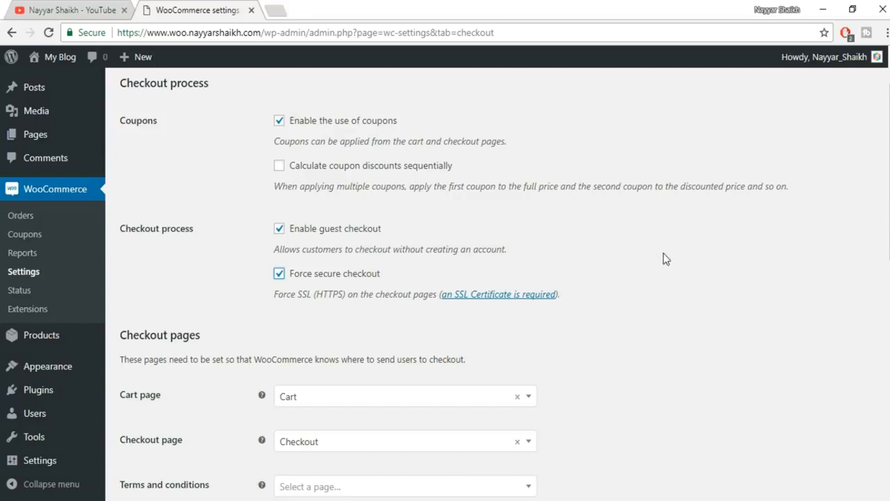
# - Leave the terms and conditions page unset and save the checkout options
pyautogui.scroll(-3, 681, 258)
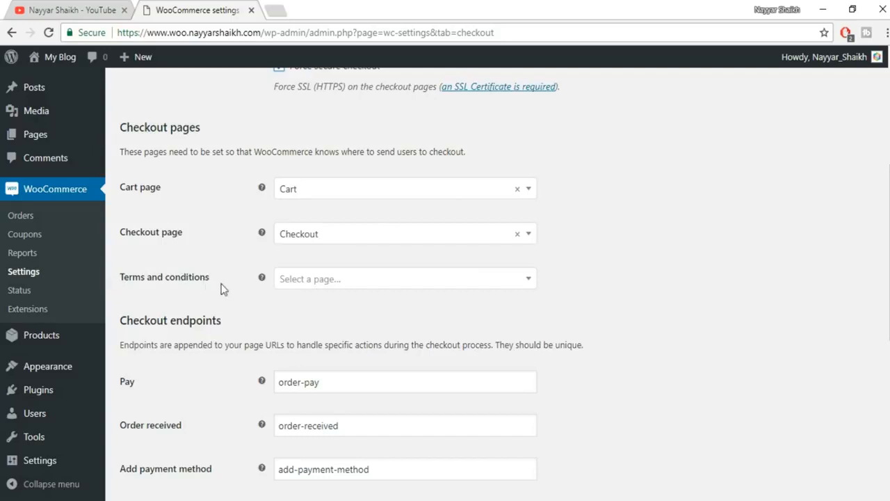
pyautogui.click(379, 280)
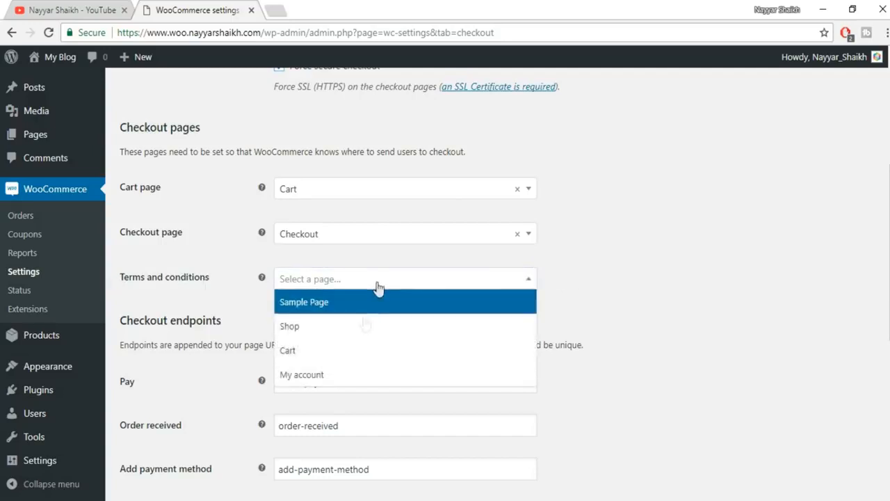
pyautogui.click(682, 264)
pyautogui.scroll(-3, 375, 338)
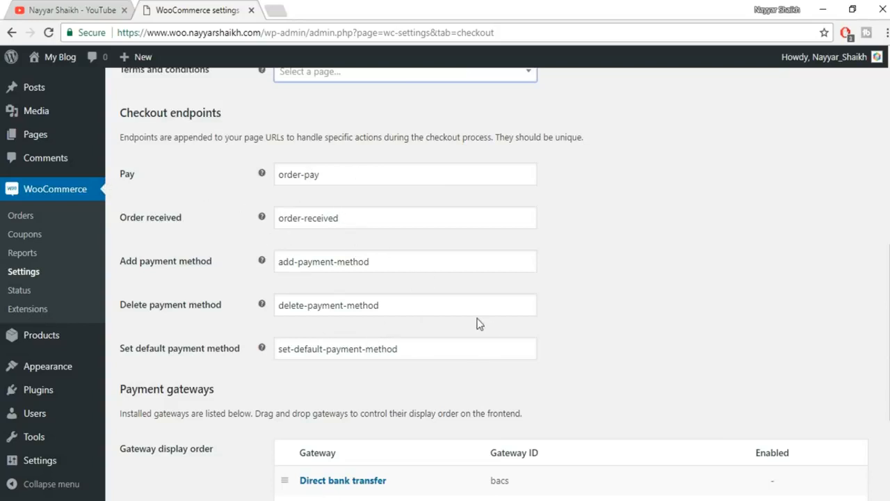
pyautogui.scroll(-3, 509, 257)
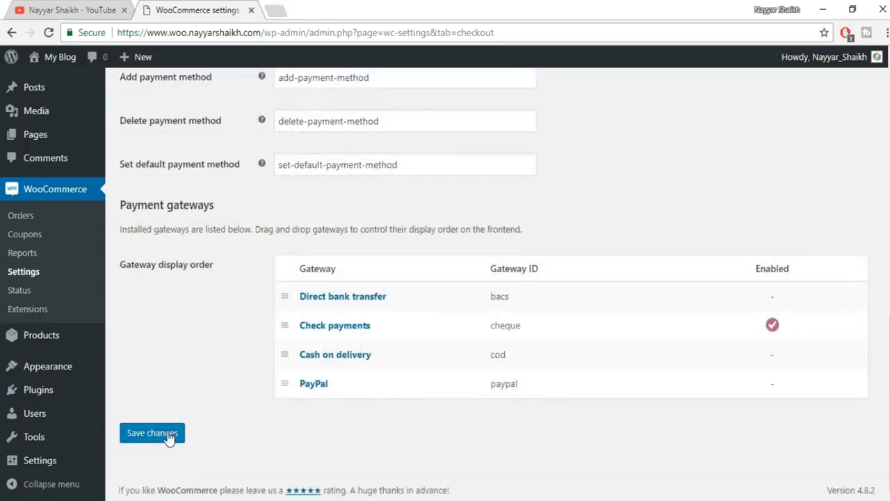
pyautogui.click(169, 435)
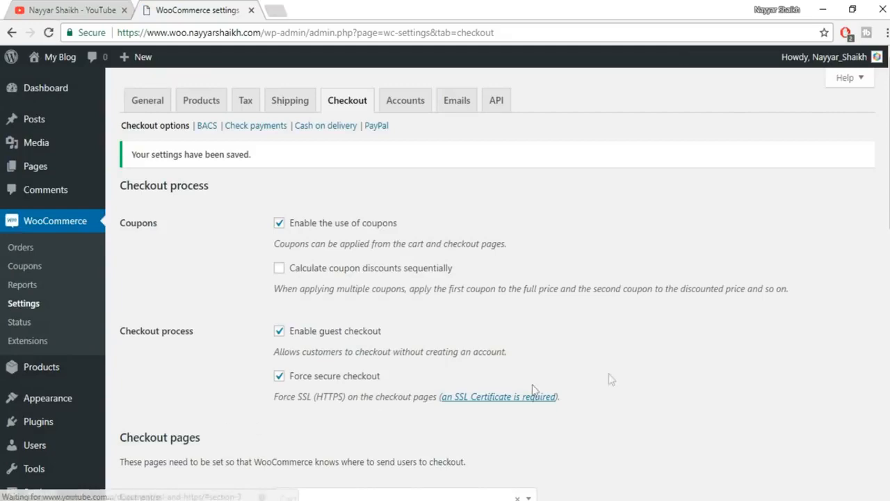
pyautogui.scroll(-1, 654, 374)
pyautogui.scroll(-12, 653, 377)
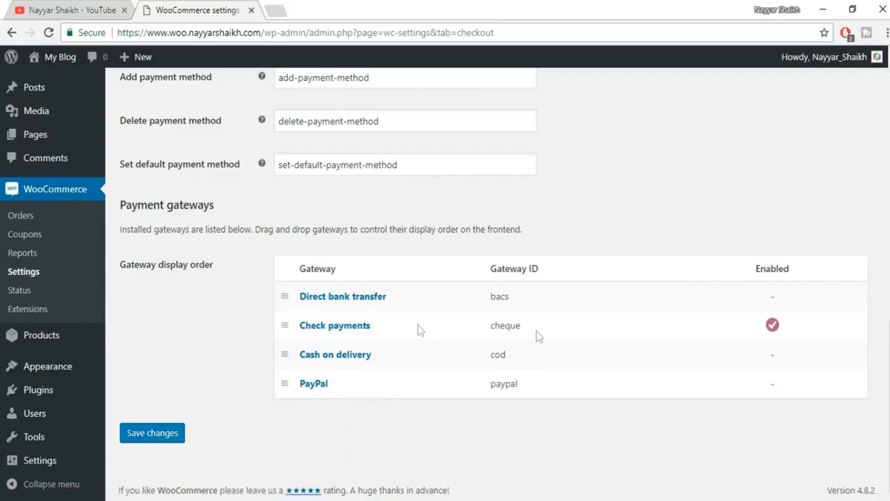
# - Disable the Check payments gateway and save it
pyautogui.click(342, 331)
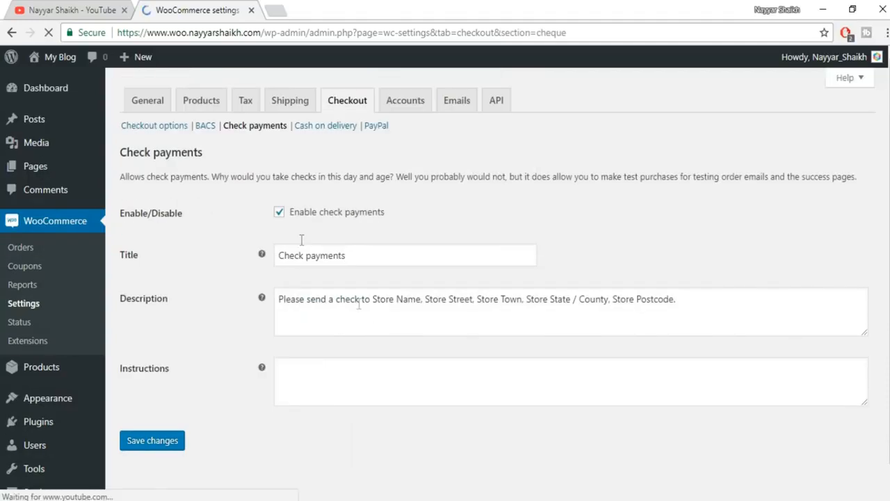
pyautogui.click(303, 217)
pyautogui.click(164, 442)
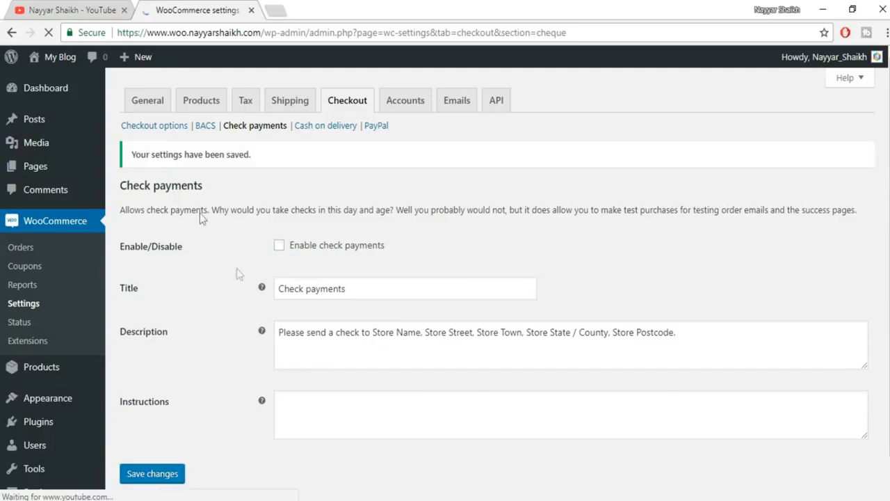
# - Go back to the checkout options and open the PayPal gateway settings
pyautogui.click(154, 127)
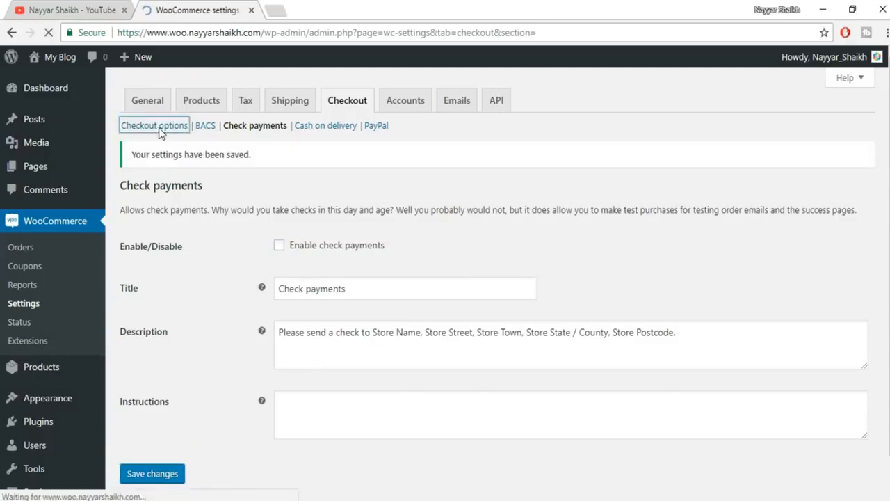
pyautogui.scroll(-8, 748, 367)
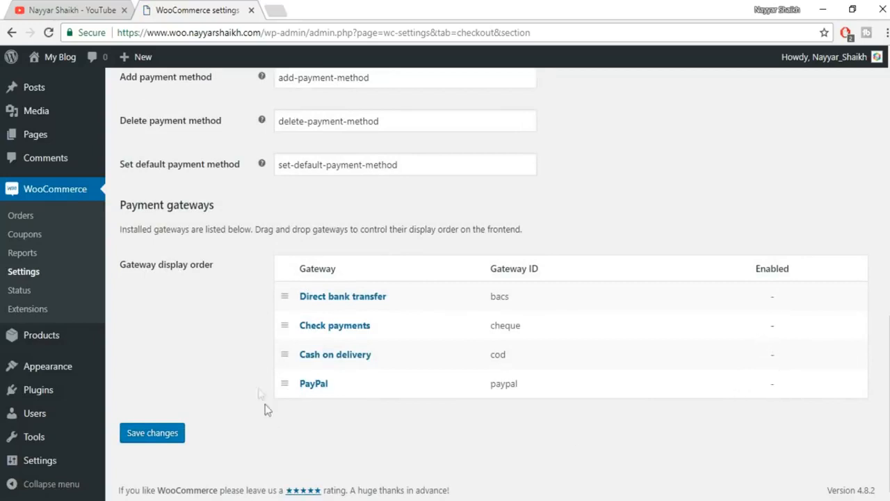
pyautogui.click(315, 391)
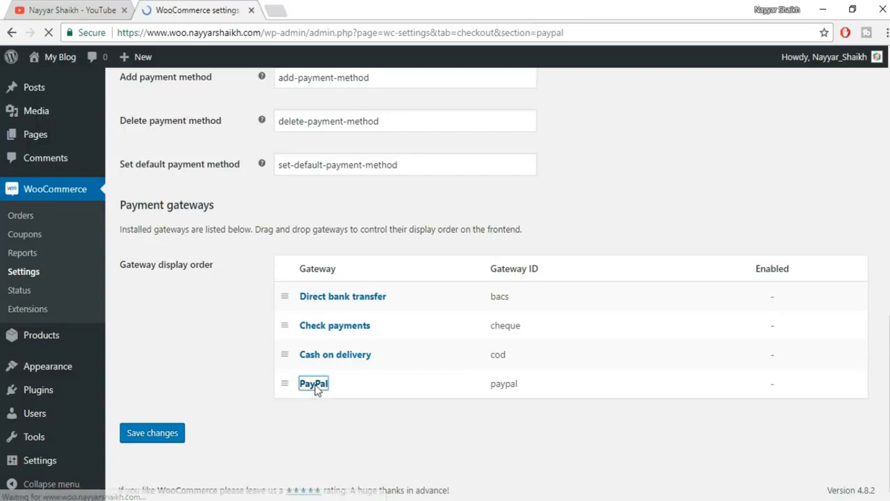
pyautogui.scroll(-1, 319, 167)
# - Enable PayPal Standard and fill in the store's PayPal email from suggestions
pyautogui.click(319, 165)
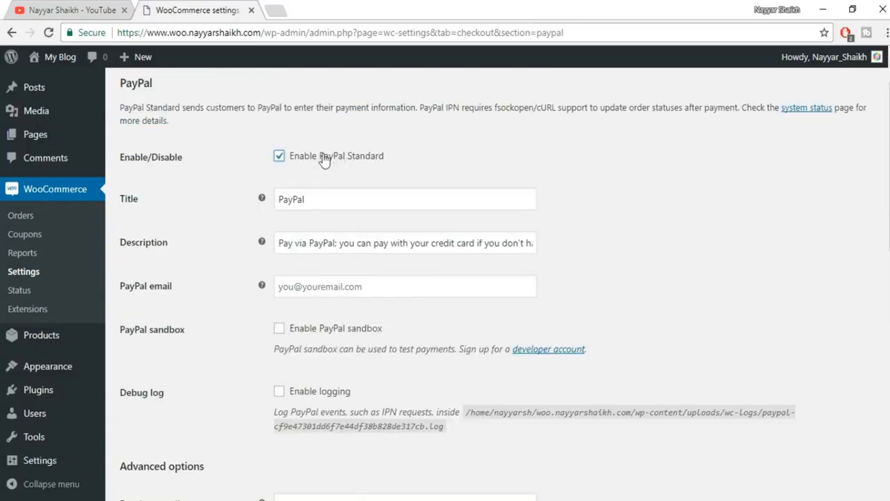
pyautogui.scroll(-1, 696, 220)
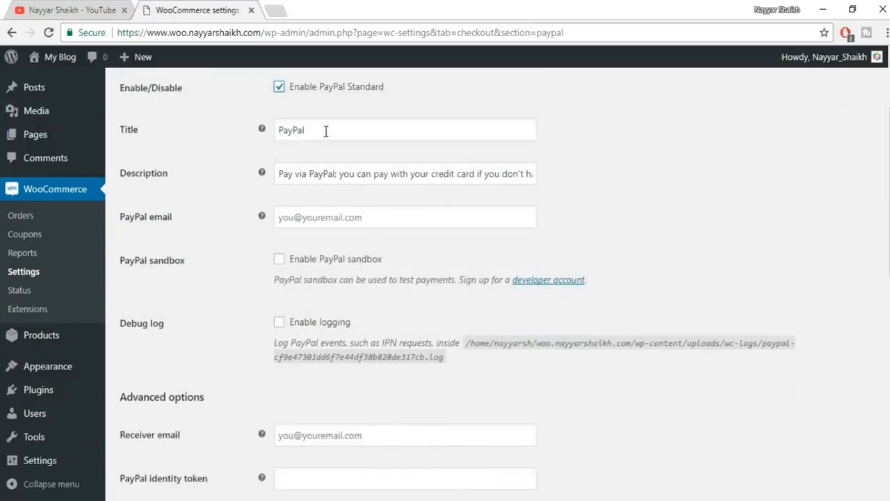
pyautogui.click(306, 209)
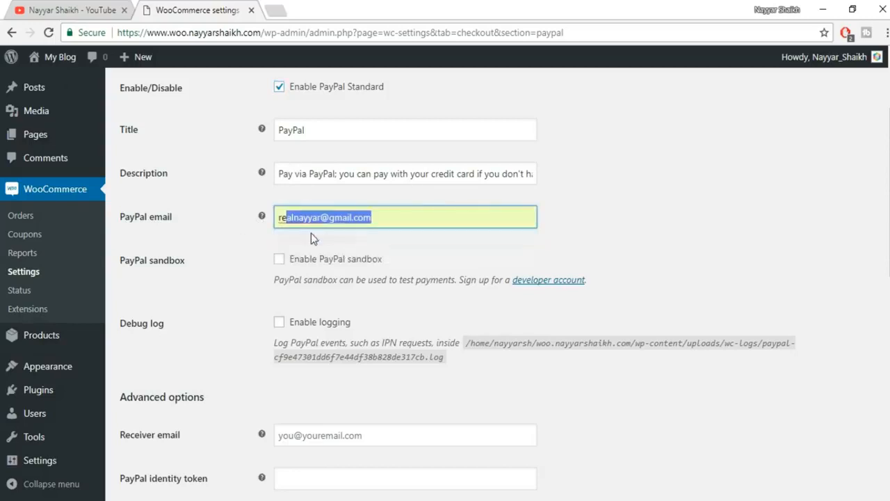
pyautogui.click(310, 233)
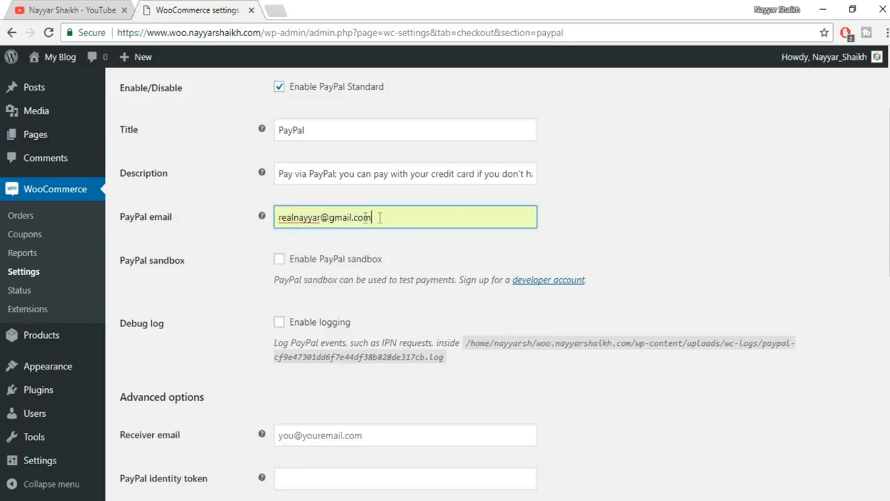
# - Scroll to the API credentials, then start a new tab toward paypal.com
pyautogui.scroll(-1, 556, 229)
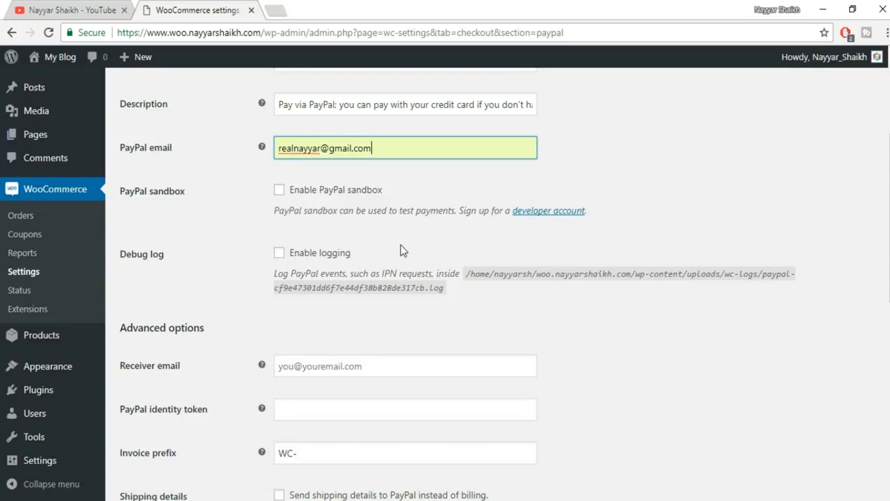
pyautogui.scroll(-2, 828, 304)
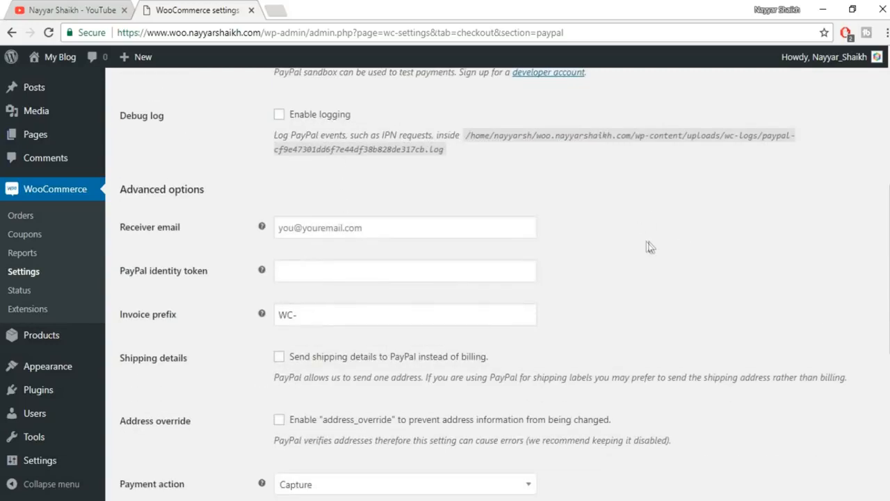
pyautogui.scroll(-1, 312, 177)
pyautogui.scroll(-4, 433, 258)
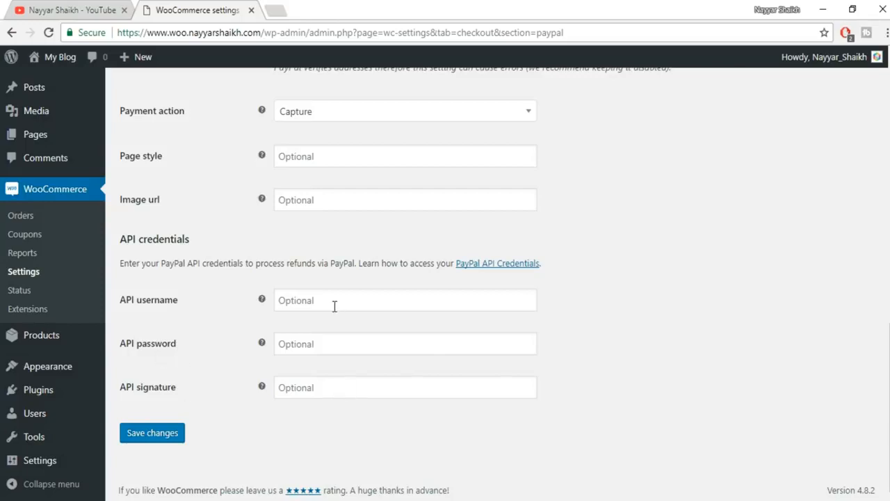
pyautogui.click(275, 10)
pyautogui.write('paypal.com')
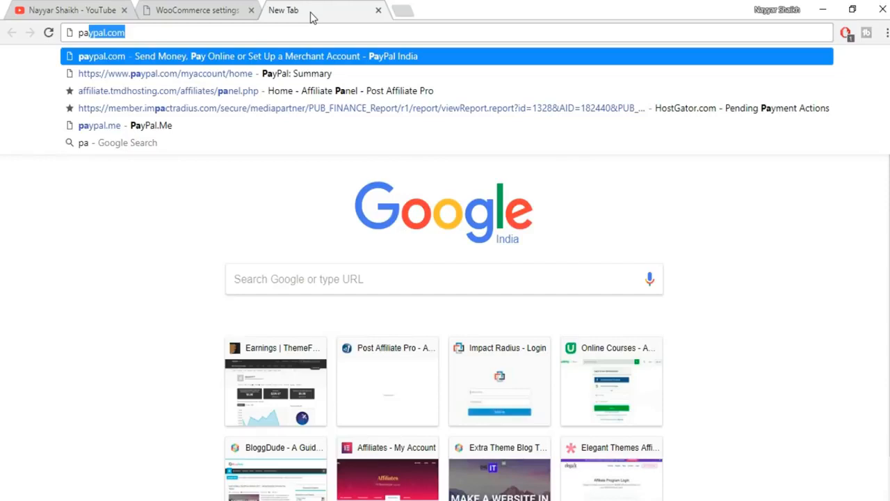
# - Go to the PayPal website and sign in to the account
pyautogui.press('Return')
pyautogui.click(723, 74)
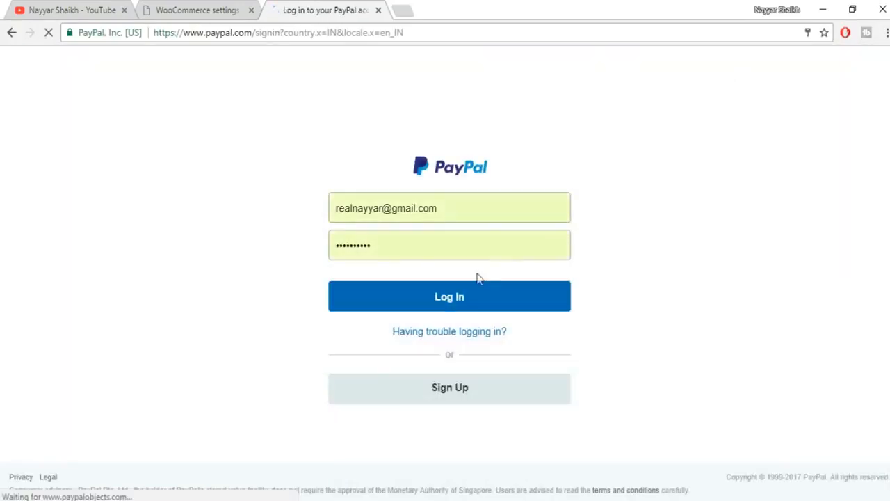
pyautogui.click(480, 299)
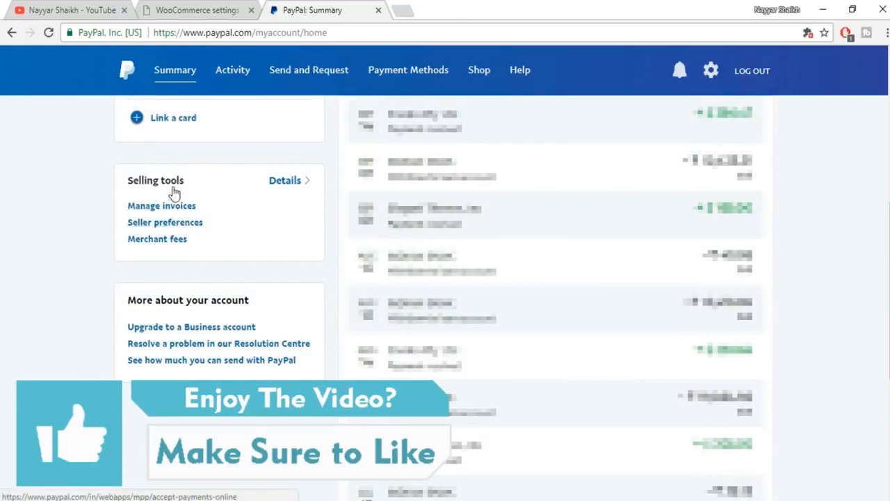
# - Look up PayPal's API access credentials, abandon the verification check, and return to WooCommerce
pyautogui.click(173, 226)
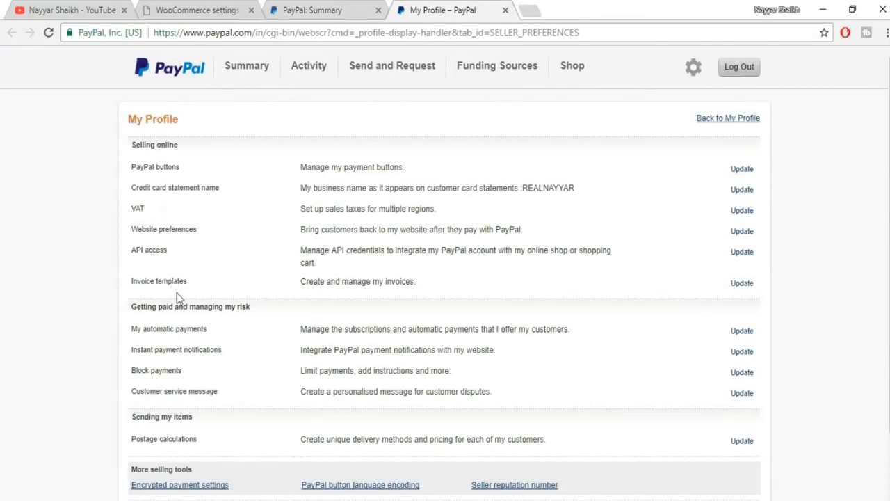
pyautogui.moveTo(130, 251); pyautogui.dragTo(196, 253)
pyautogui.click(748, 256)
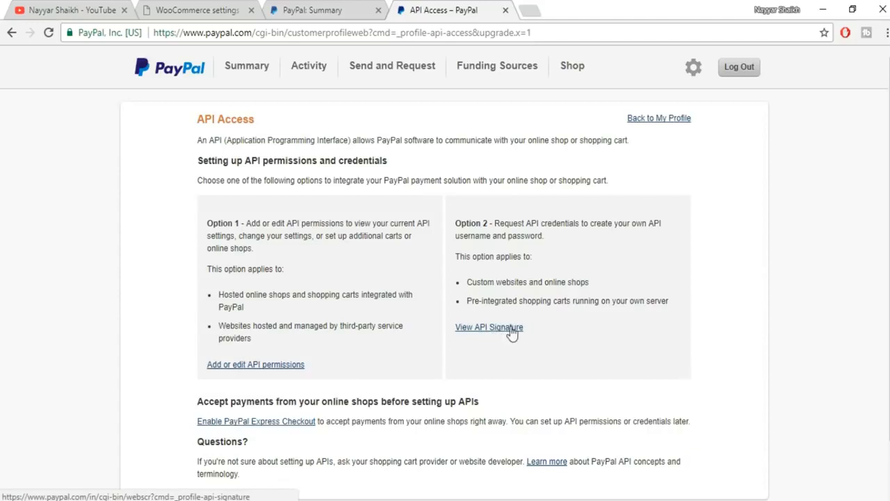
pyautogui.moveTo(456, 222); pyautogui.dragTo(484, 222)
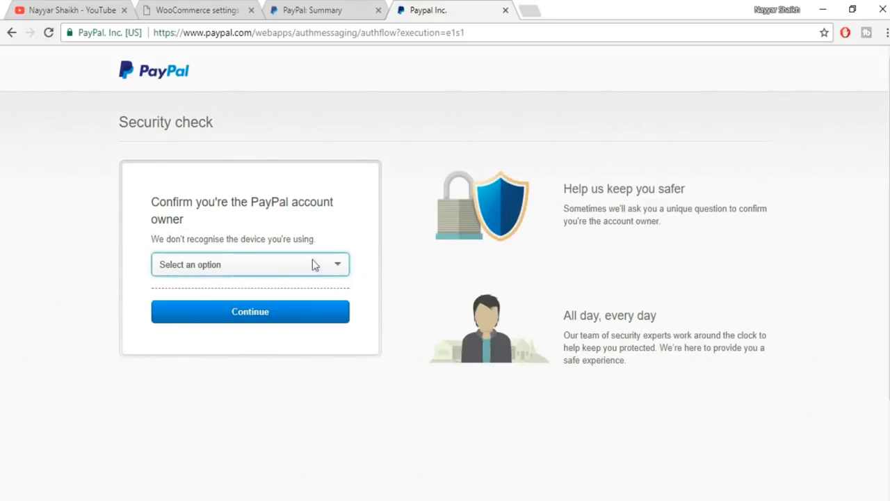
pyautogui.click(315, 267)
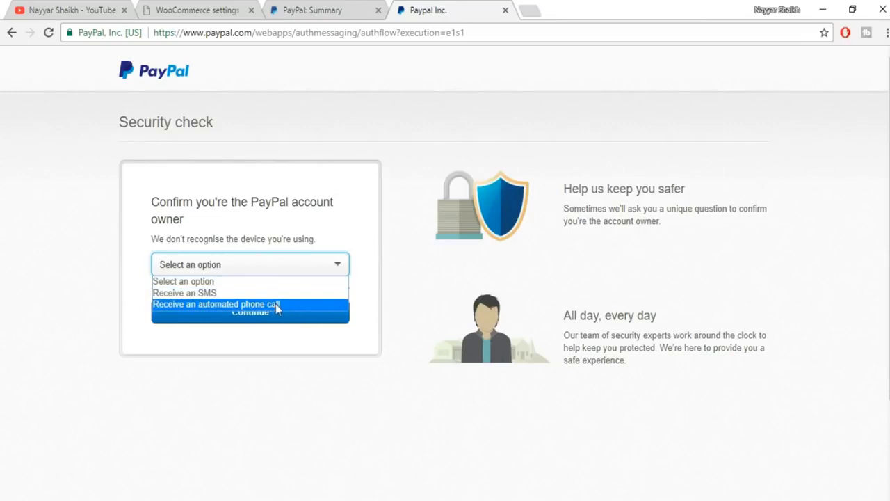
pyautogui.click(383, 278)
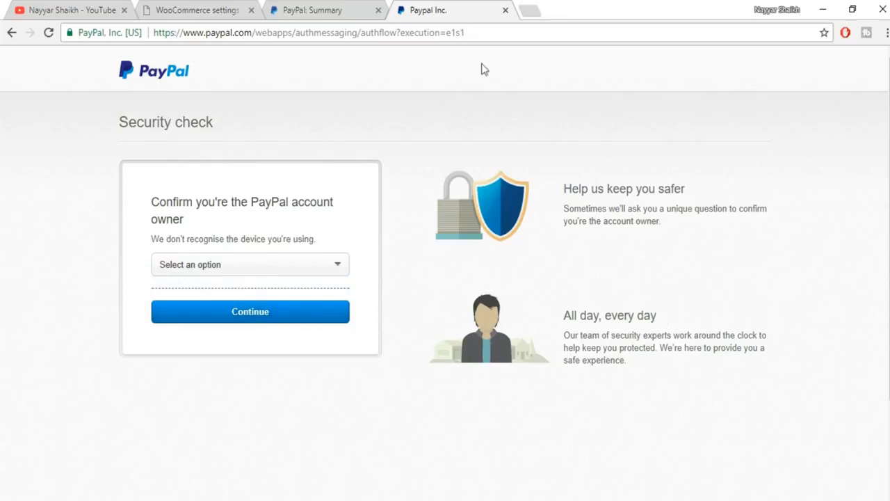
pyautogui.click(212, 10)
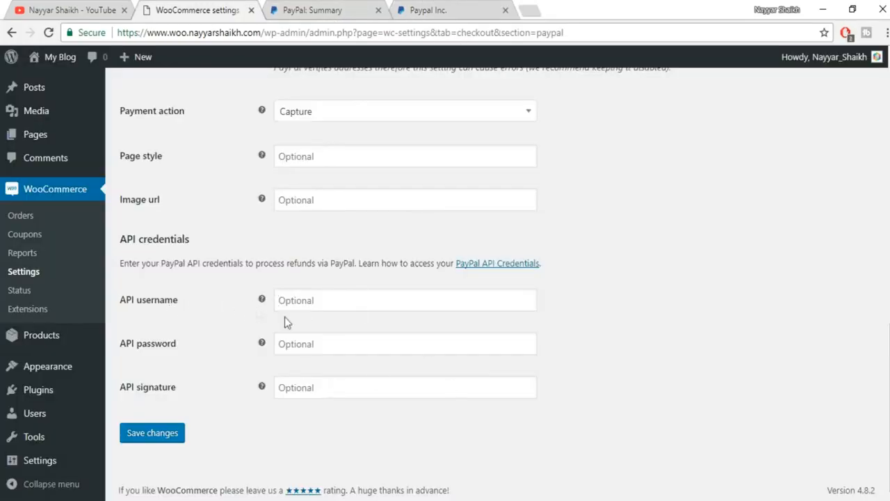
# - Save the PayPal Standard settings with blank API credentials and close the PayPal tab
pyautogui.click(161, 432)
pyautogui.click(505, 11)
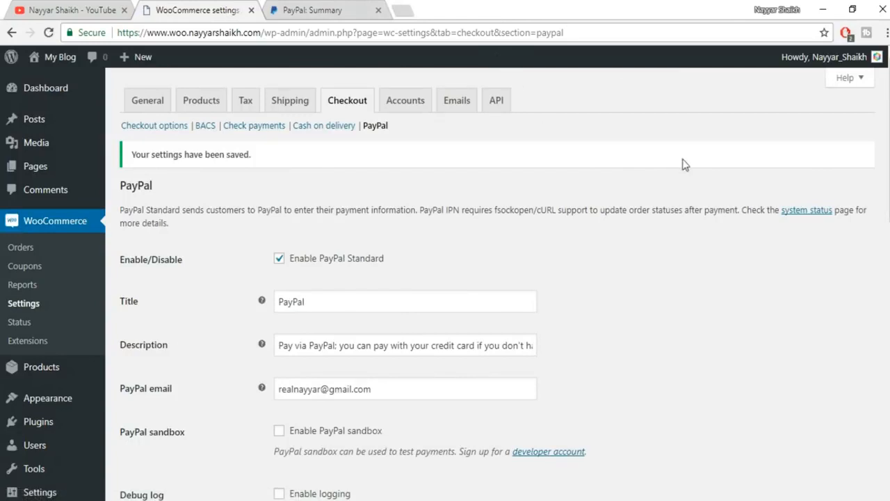
pyautogui.scroll(-9, 570, 384)
pyautogui.scroll(-2, 390, 398)
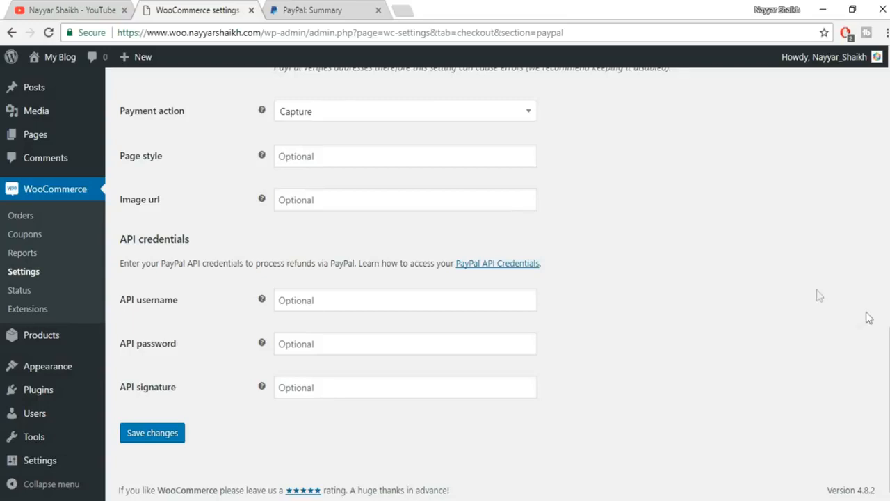
pyautogui.scroll(15, 529, 146)
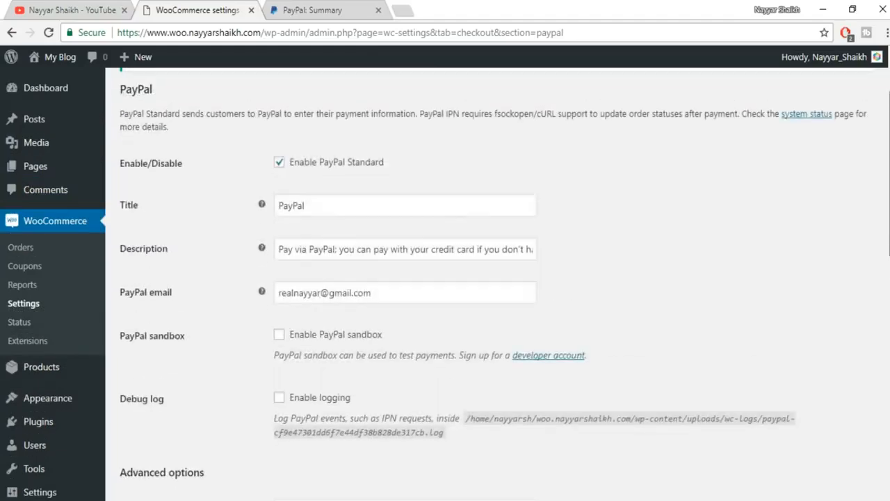
# - Review the checkout options down to the gateways table, now showing PayPal enabled
pyautogui.click(139, 128)
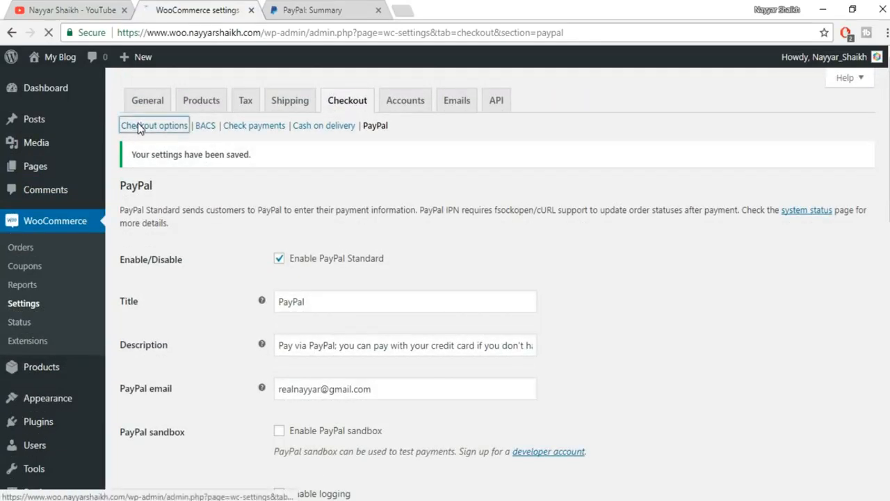
pyautogui.scroll(-15, 682, 288)
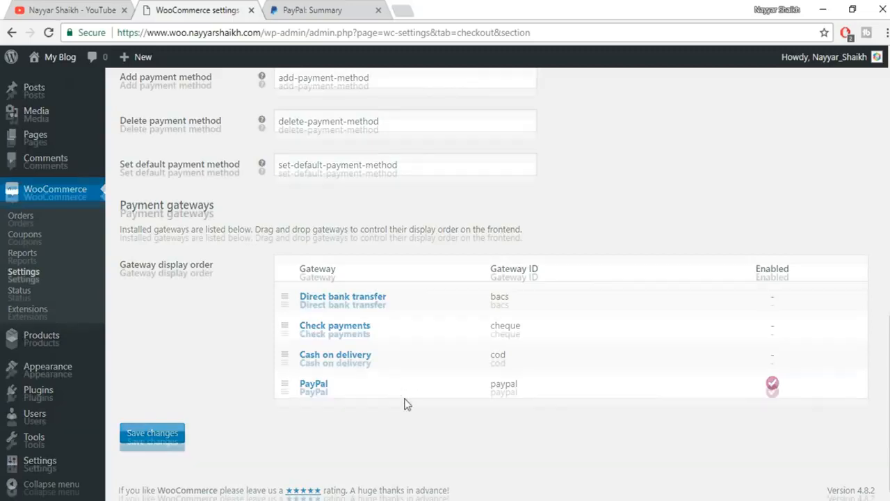
pyautogui.scroll(10, 407, 403)
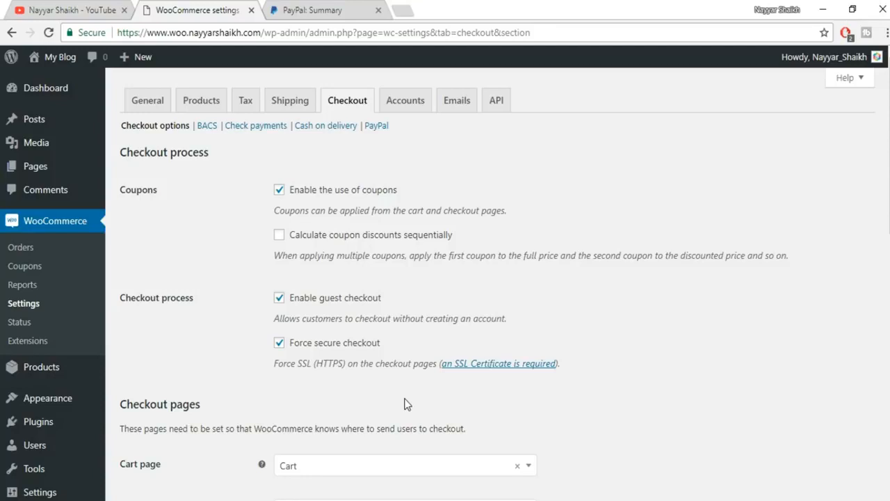
pyautogui.scroll(-10, 802, 414)
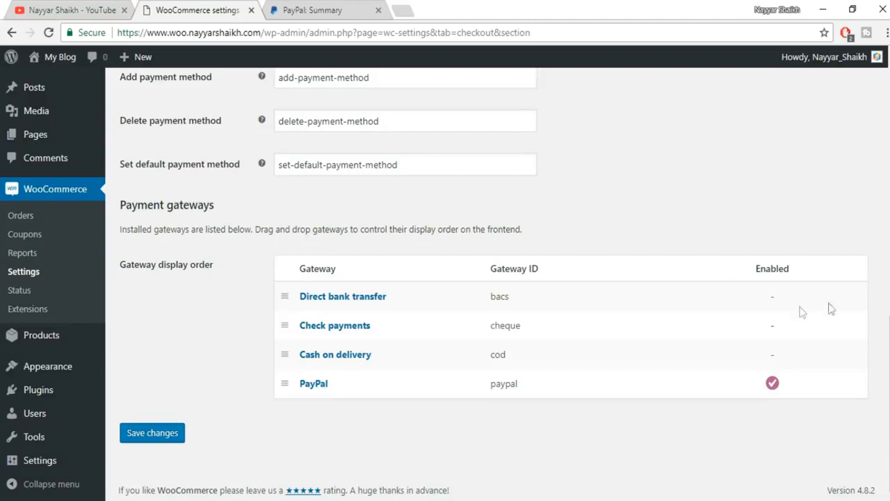
pyautogui.scroll(10, 487, 278)
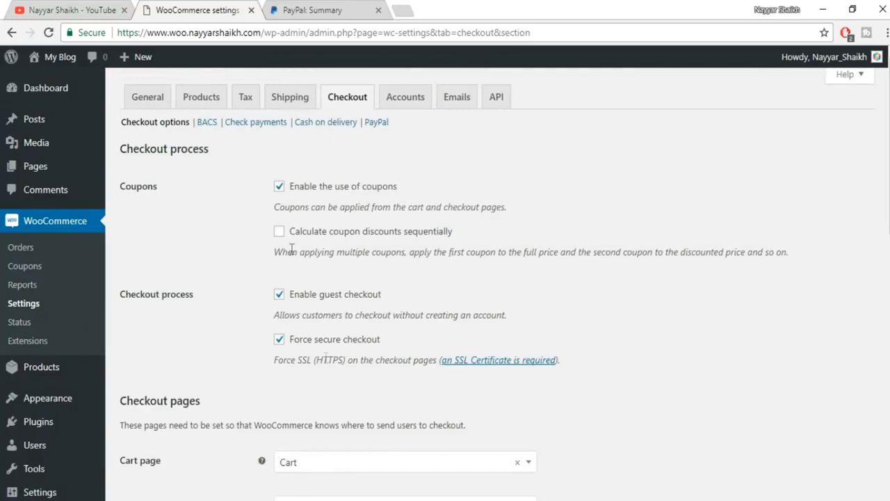
pyautogui.scroll(-9, 332, 373)
pyautogui.scroll(9, 300, 422)
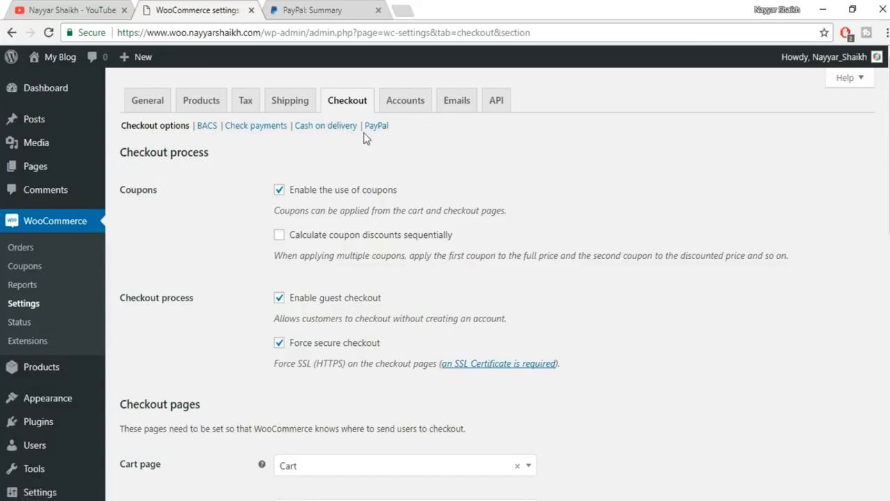
# - Keep My account as the account page, enable registration there, and save the Accounts settings
pyautogui.click(413, 106)
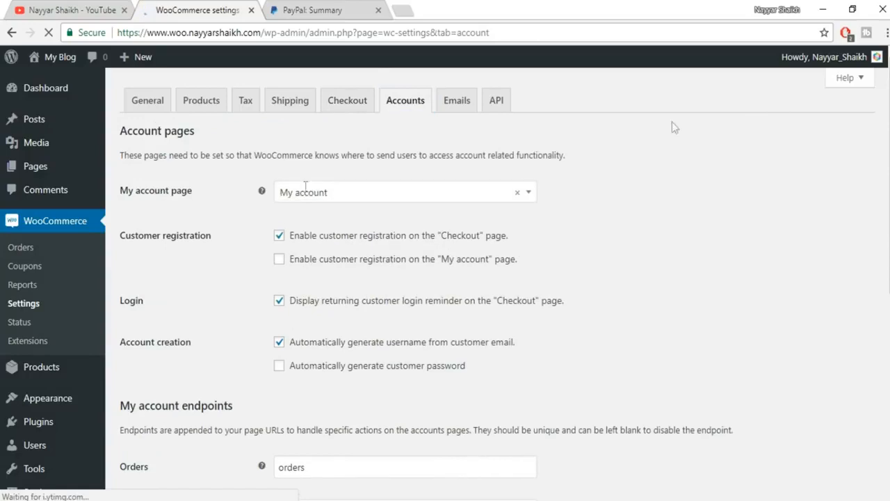
pyautogui.click(382, 200)
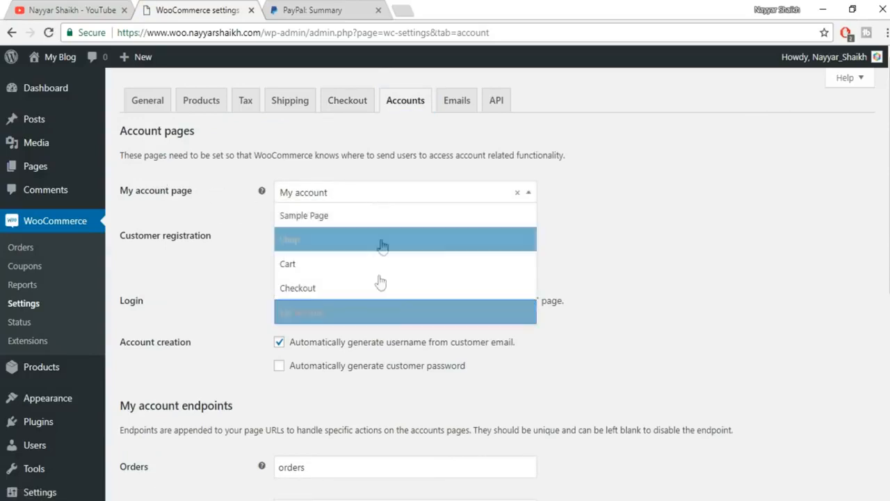
pyautogui.click(367, 312)
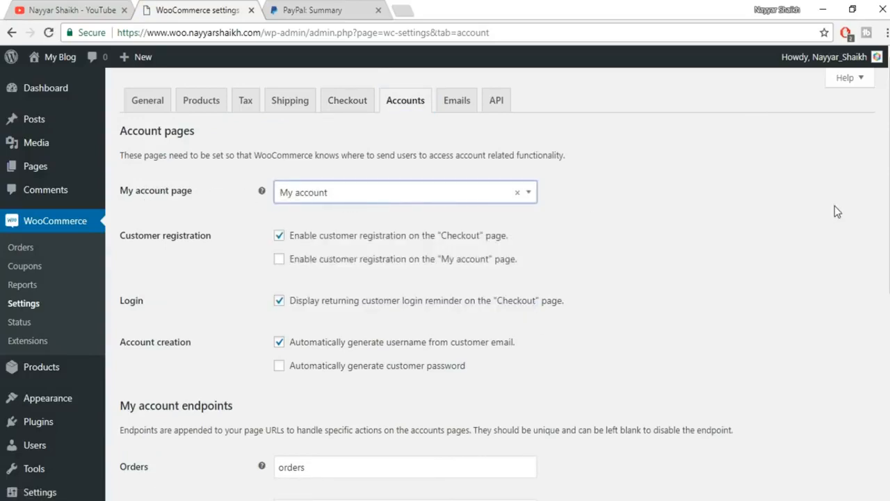
pyautogui.scroll(-1, 834, 206)
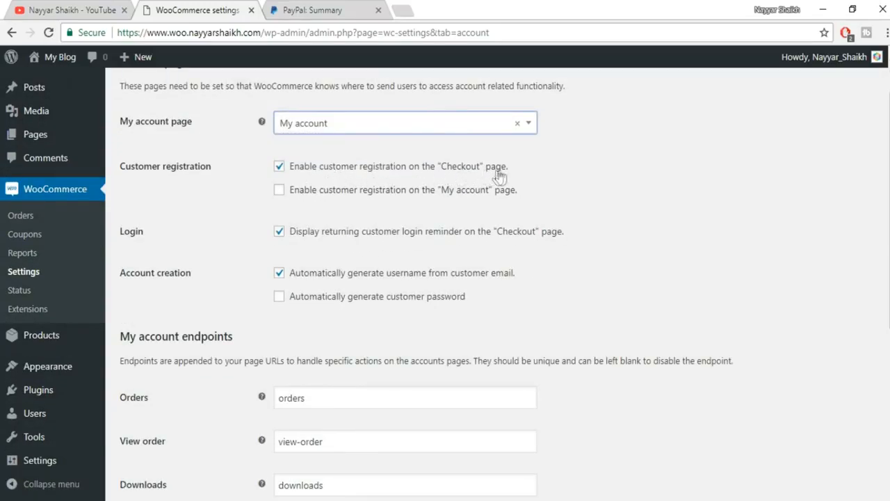
pyautogui.click(334, 196)
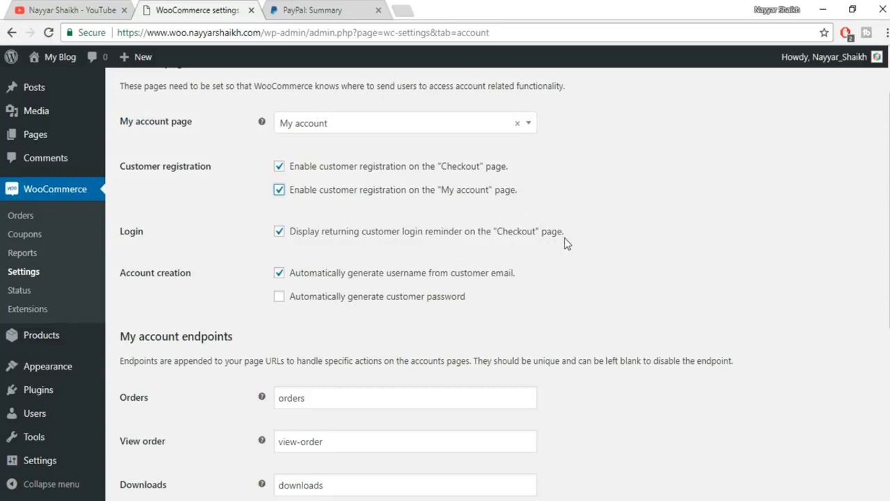
pyautogui.scroll(-2, 452, 229)
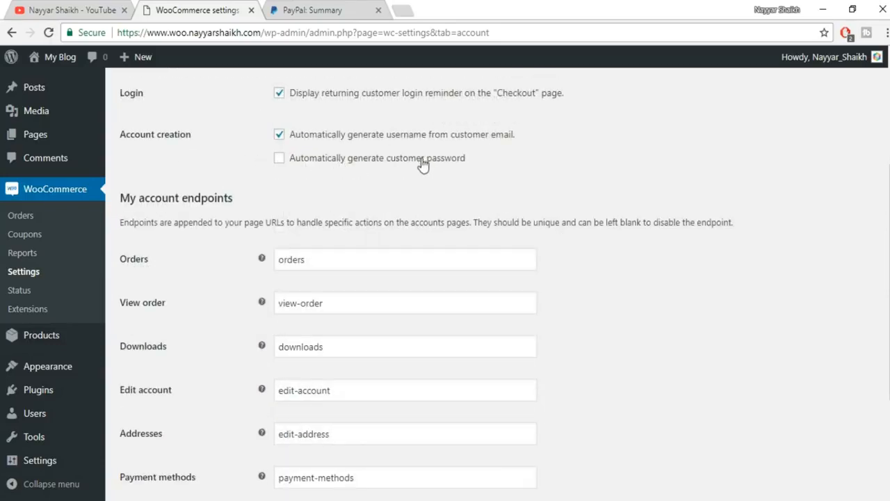
pyautogui.scroll(-3, 617, 183)
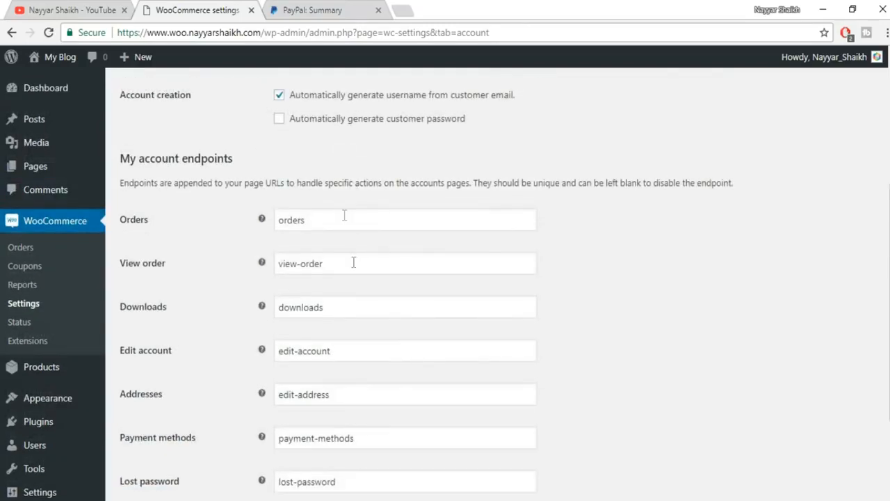
pyautogui.scroll(-2, 374, 230)
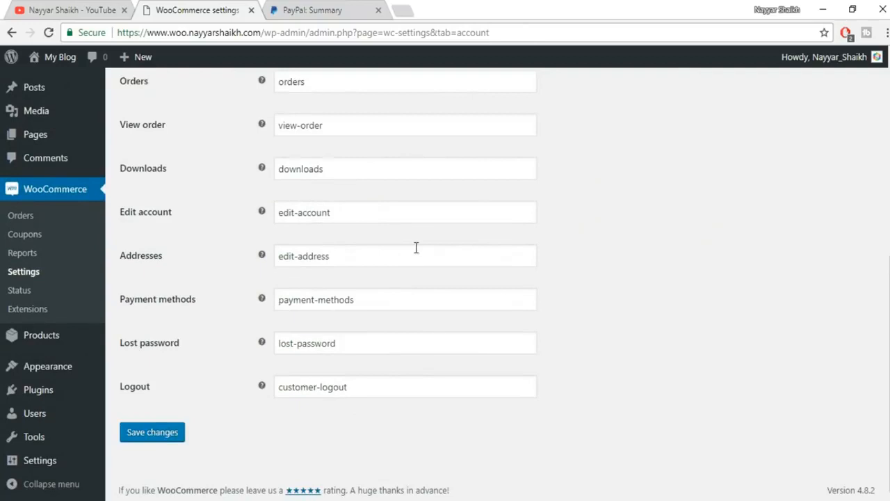
pyautogui.click(171, 434)
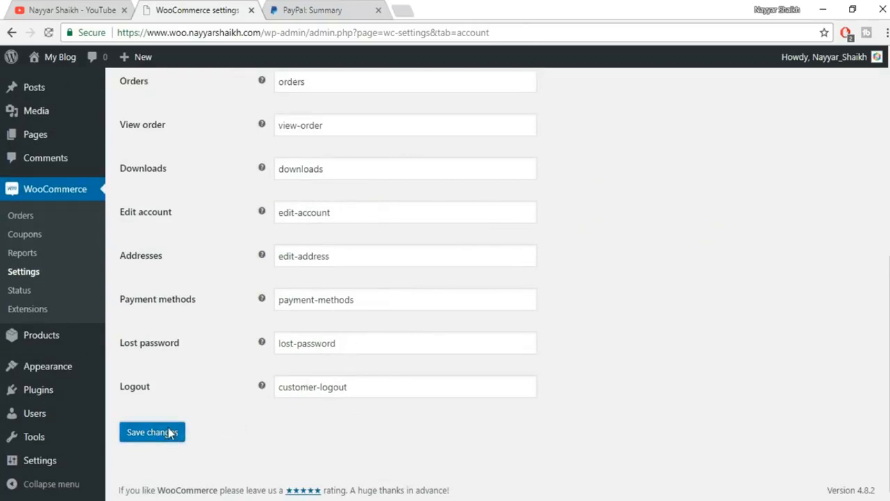
# - Review the New order email's recipient address and save its HTML notification settings
pyautogui.click(461, 103)
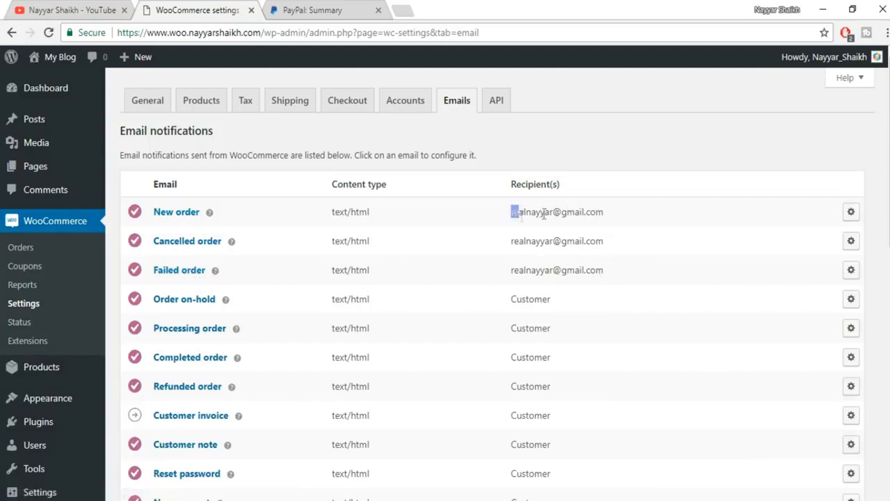
pyautogui.moveTo(512, 211); pyautogui.dragTo(623, 215)
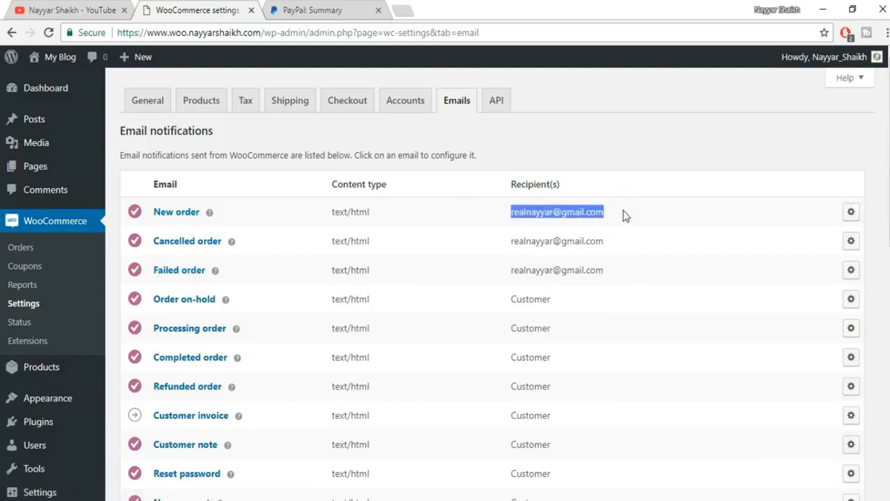
pyautogui.click(533, 212)
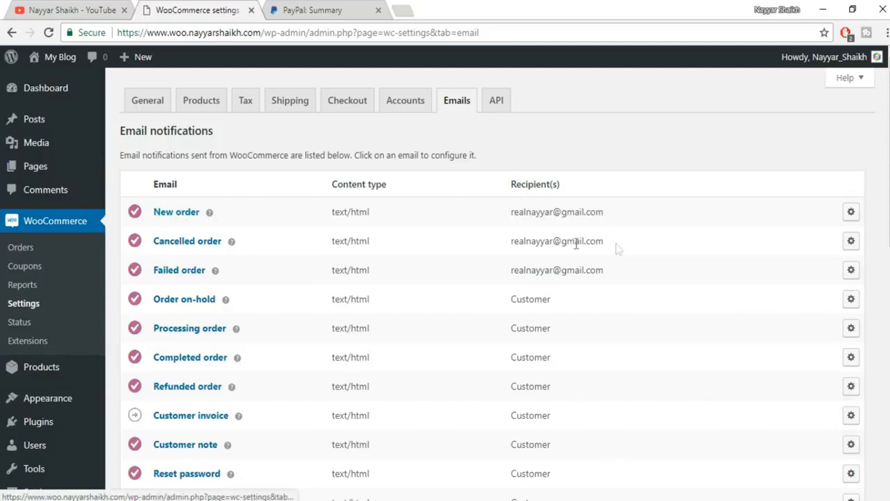
pyautogui.moveTo(511, 212); pyautogui.dragTo(617, 214)
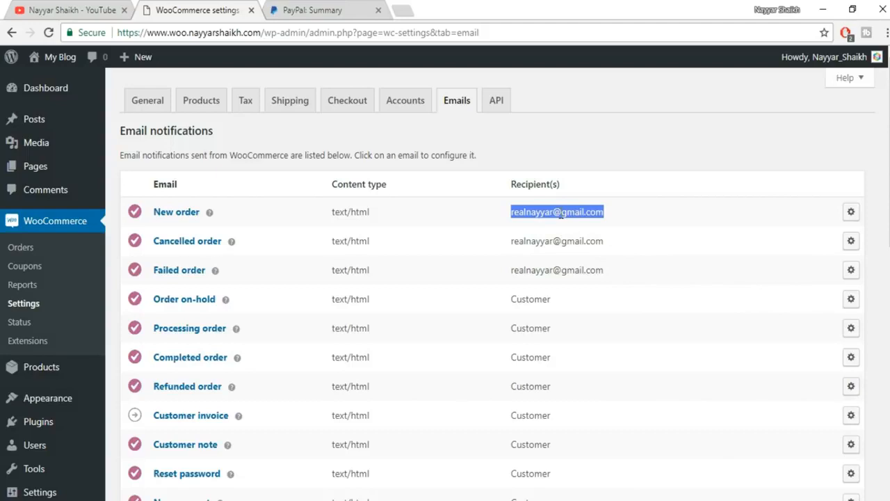
pyautogui.click(852, 212)
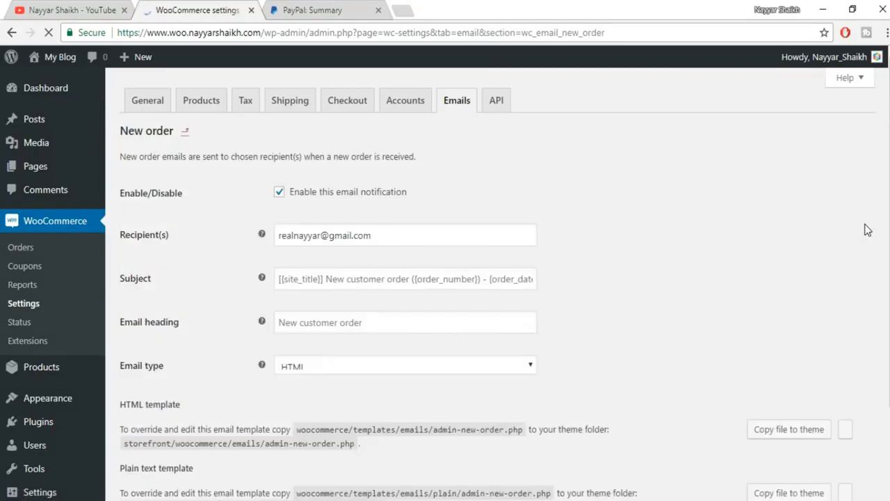
pyautogui.moveTo(369, 235); pyautogui.dragTo(257, 238)
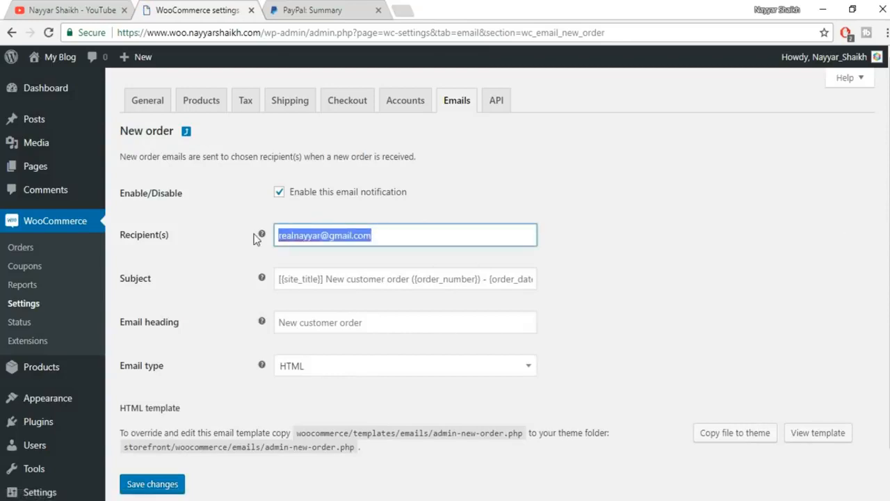
pyautogui.scroll(-2, 431, 308)
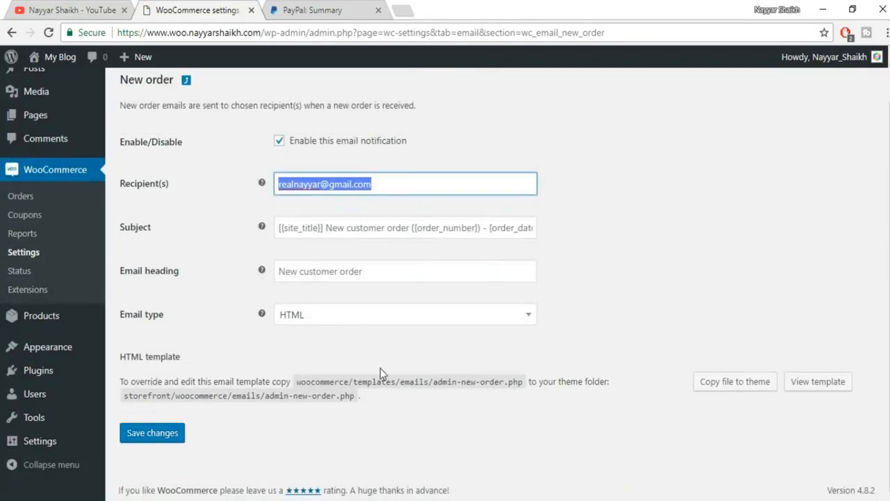
pyautogui.scroll(2, 389, 382)
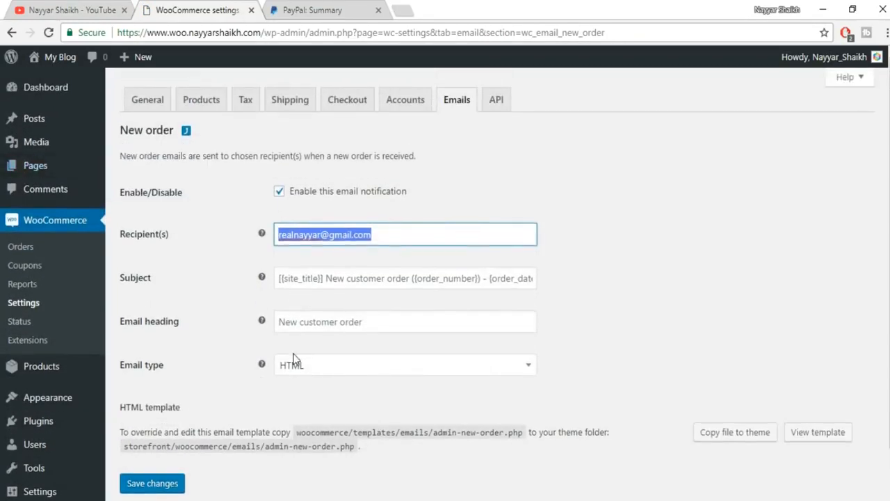
pyautogui.scroll(-2, 292, 364)
pyautogui.click(166, 443)
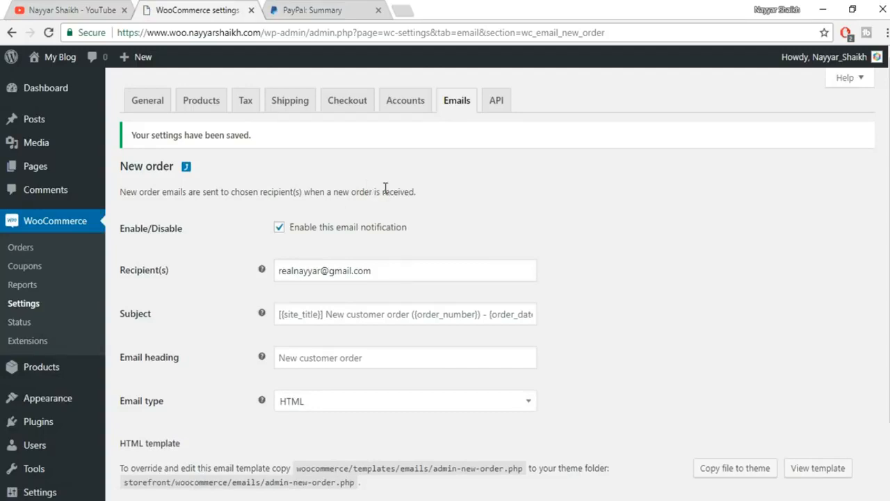
# - Add a new coupon and enter its coupon code, correcting the first attempt
pyautogui.click(30, 270)
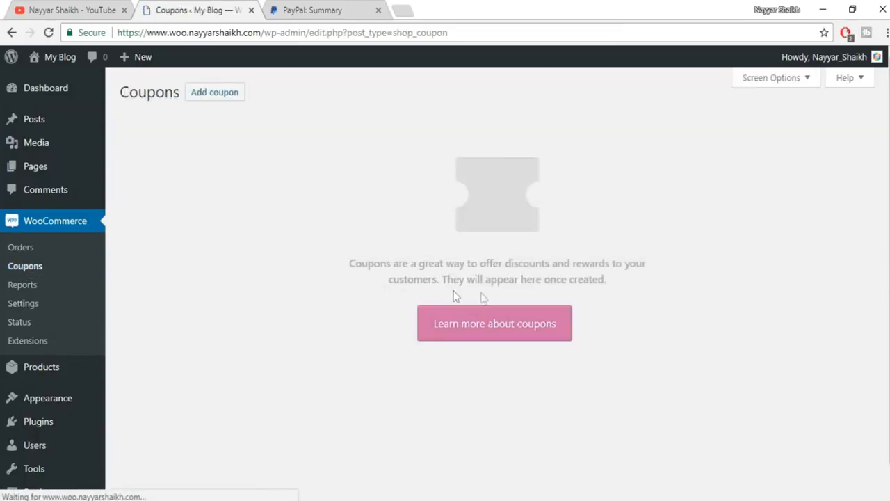
pyautogui.click(225, 103)
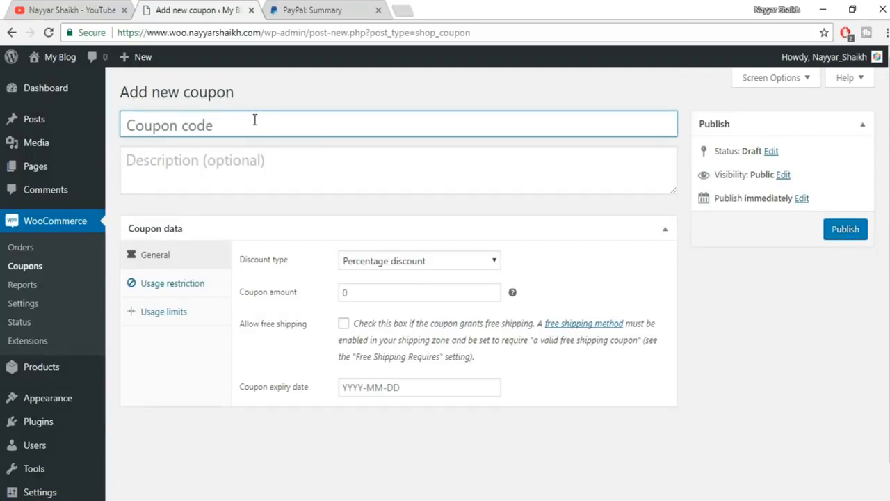
pyautogui.click(254, 120)
pyautogui.write('NAYYAR')
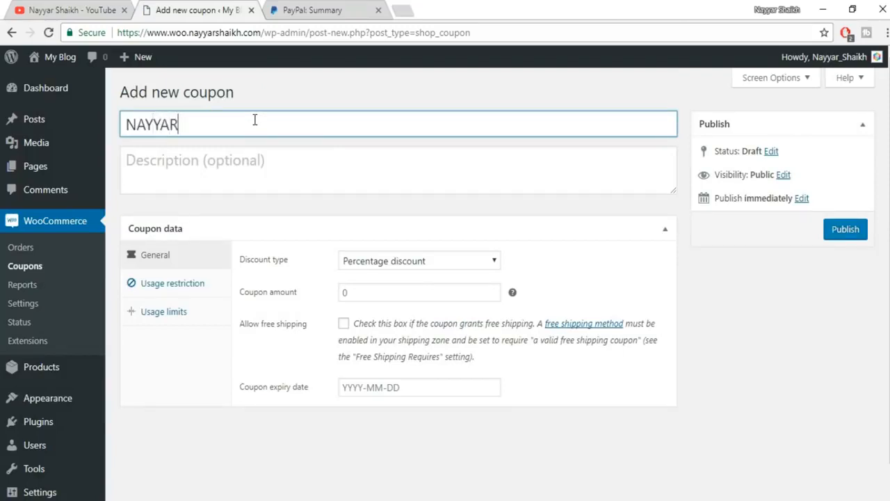
pyautogui.write('60')
pyautogui.moveTo(247, 127); pyautogui.dragTo(128, 124)
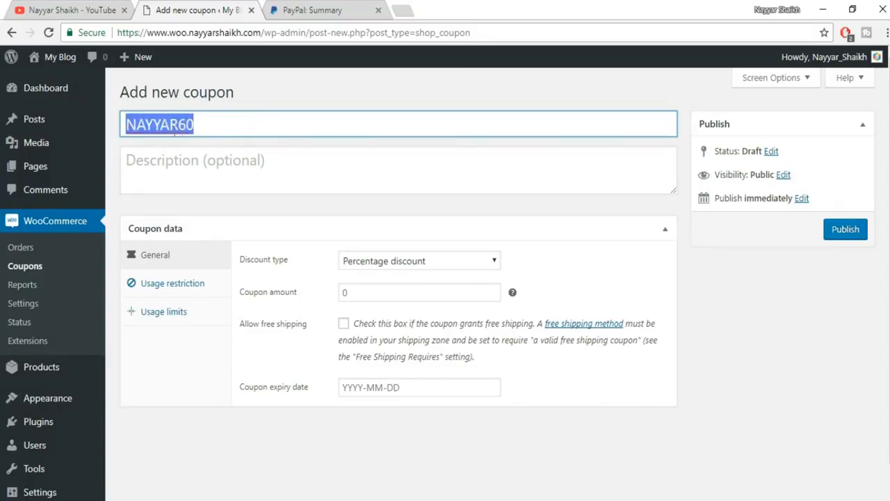
pyautogui.click(209, 129)
pyautogui.moveTo(201, 126); pyautogui.dragTo(111, 127)
pyautogui.write('NAYYAR')
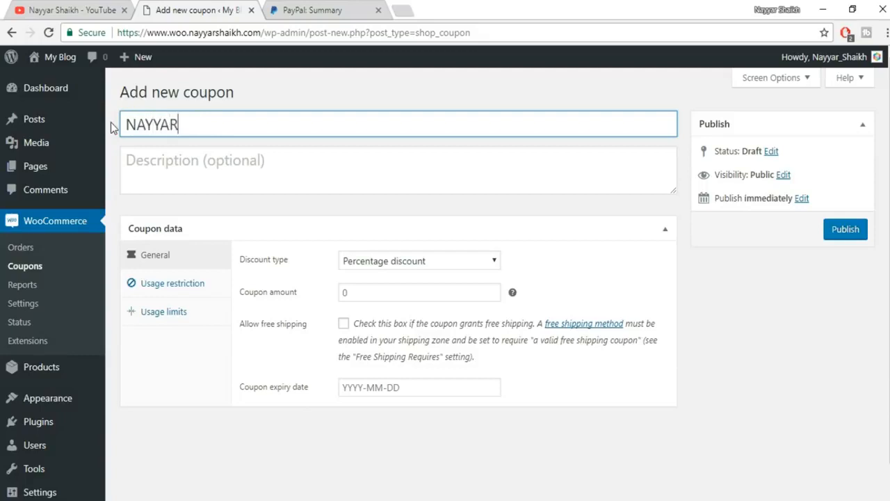
pyautogui.write('7')
# - Type the description 'Use the Coupon to get 7% OFF!'
pyautogui.click(242, 168)
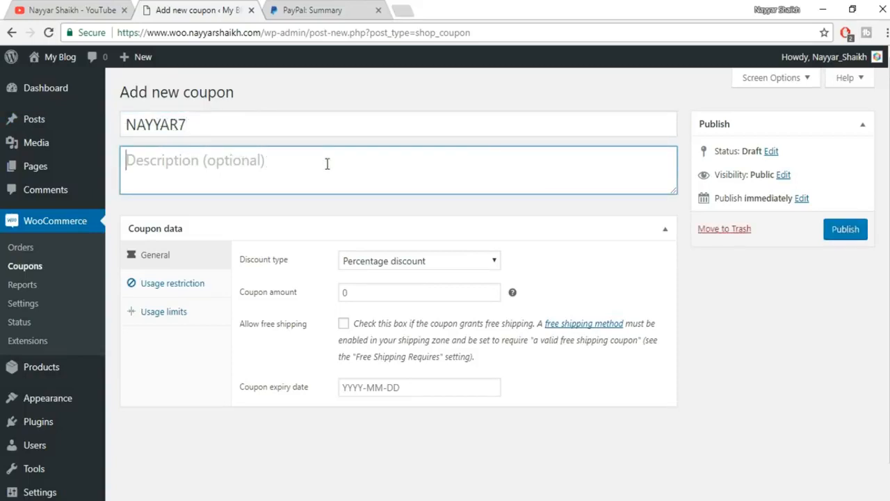
pyautogui.write('Use the ')
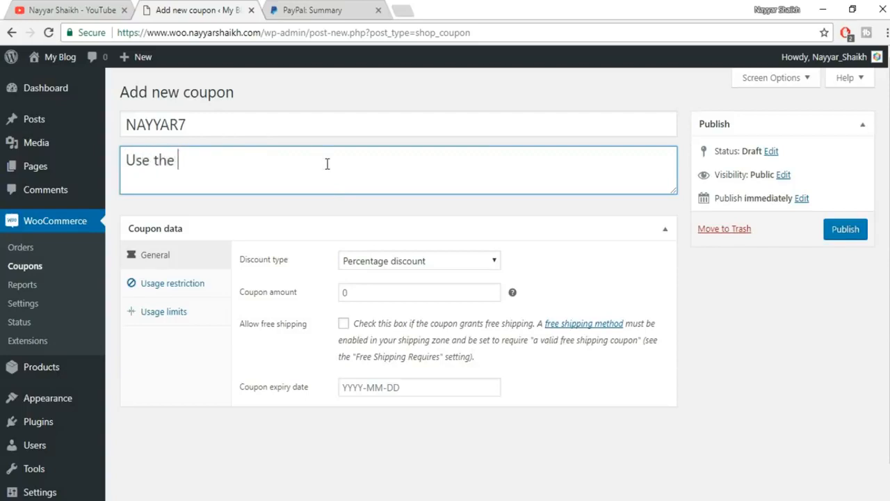
pyautogui.write('Coupon to ')
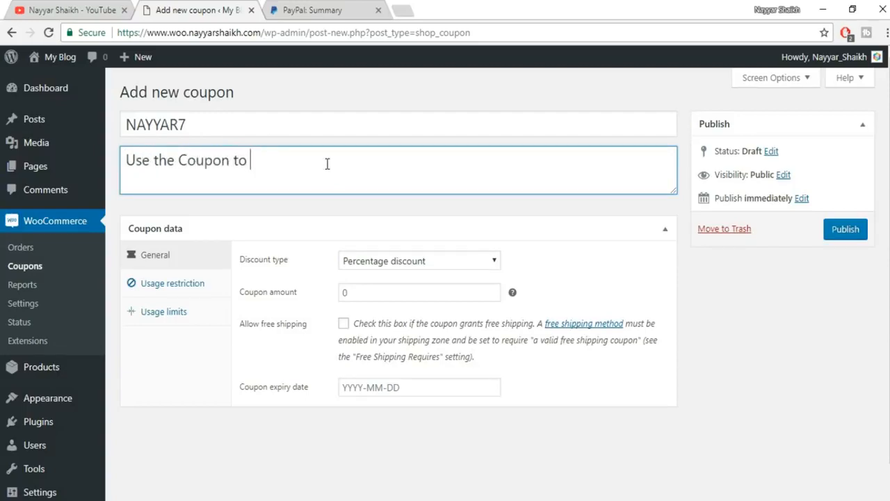
pyautogui.write('get 7% OFF!')
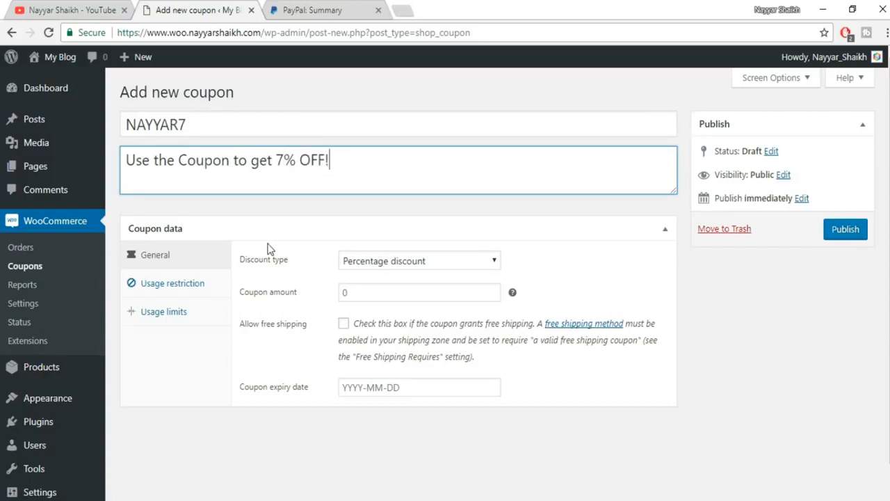
pyautogui.scroll(-1, 264, 249)
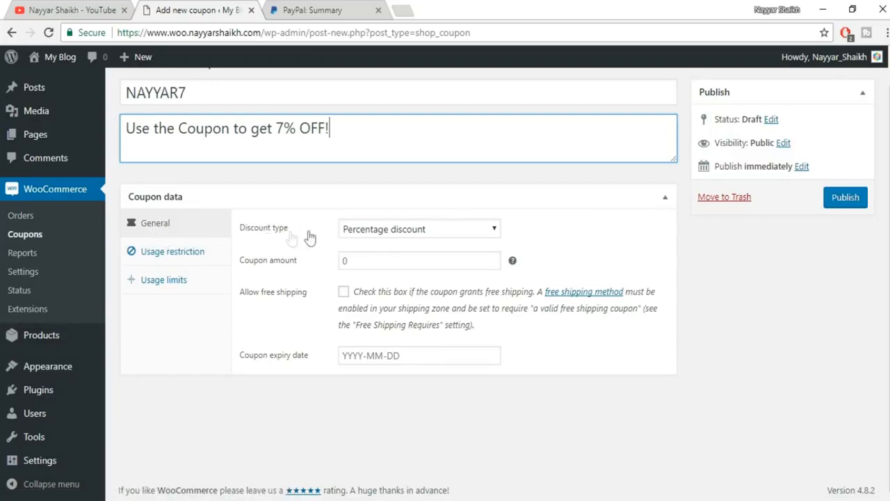
# - Keep the Percentage discount type, set the coupon amount to 7, and allow free shipping
pyautogui.click(412, 231)
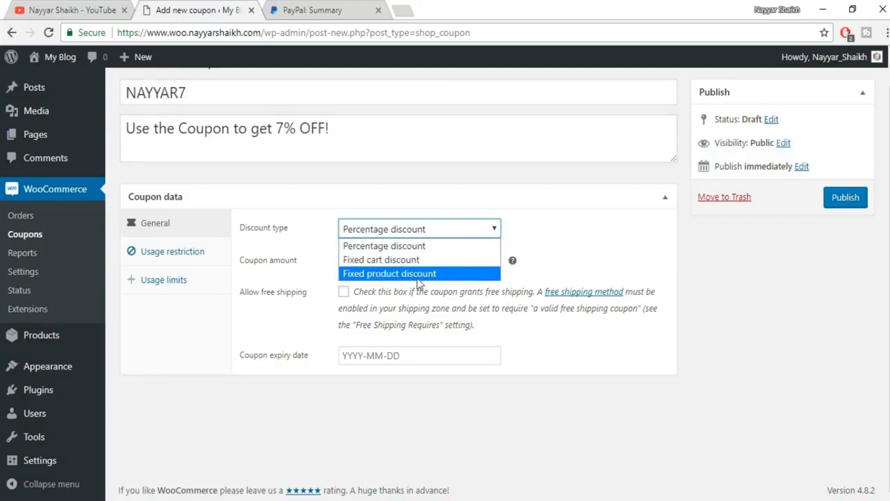
pyautogui.click(415, 247)
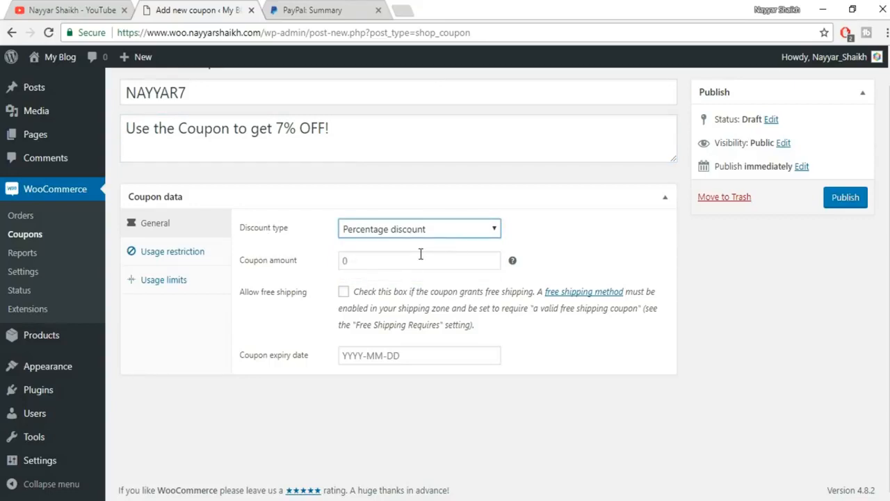
pyautogui.scroll(1, 327, 202)
pyautogui.moveTo(276, 167); pyautogui.dragTo(299, 162)
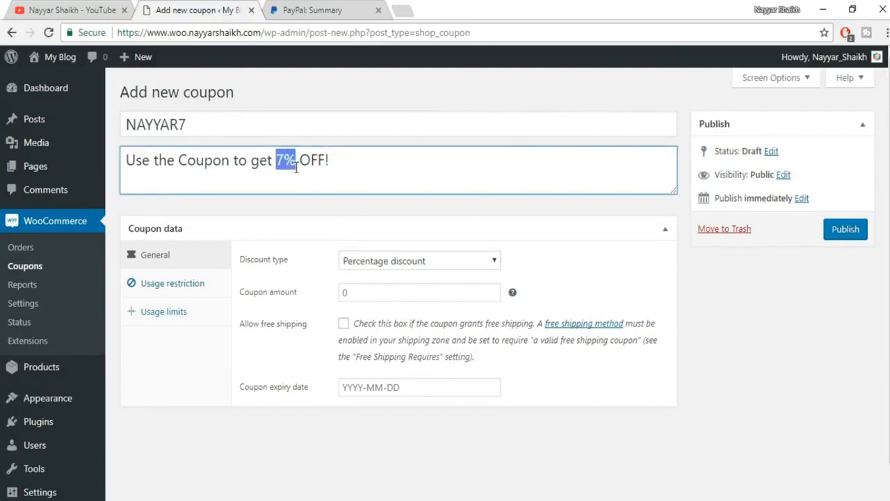
pyautogui.click(369, 290)
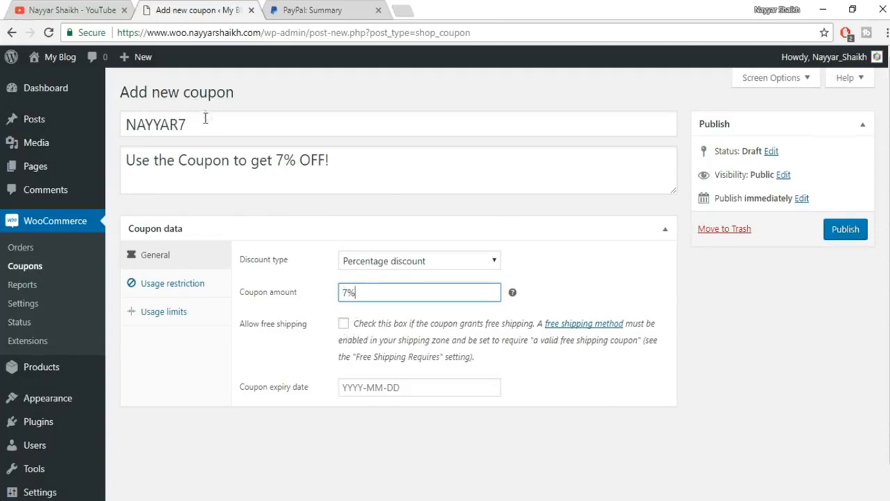
pyautogui.click(343, 325)
# - Rename the coupon code to 'freeship', set expiry to 2017-10-27, and publish it
pyautogui.moveTo(231, 124); pyautogui.dragTo(66, 110)
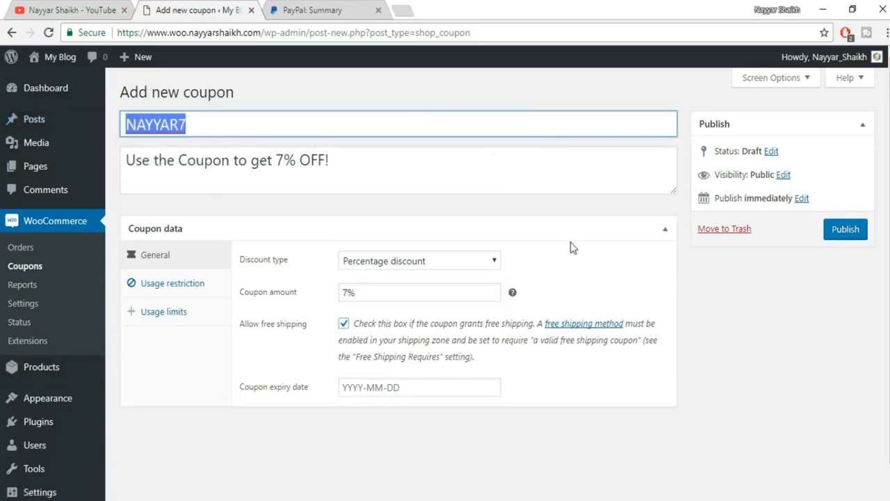
pyautogui.write('freeship')
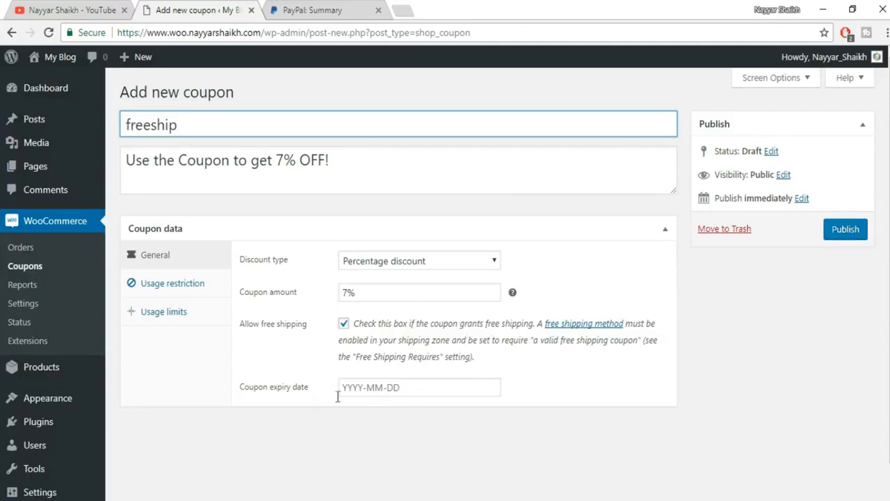
pyautogui.click(397, 387)
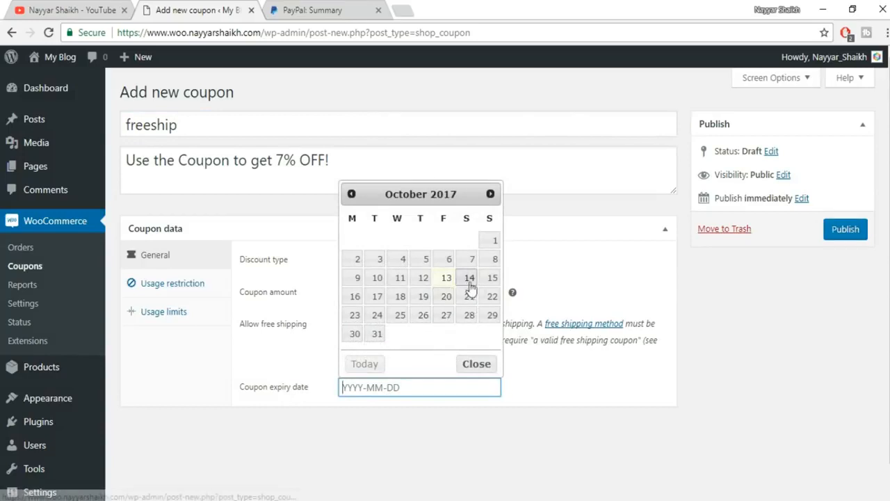
pyautogui.click(449, 314)
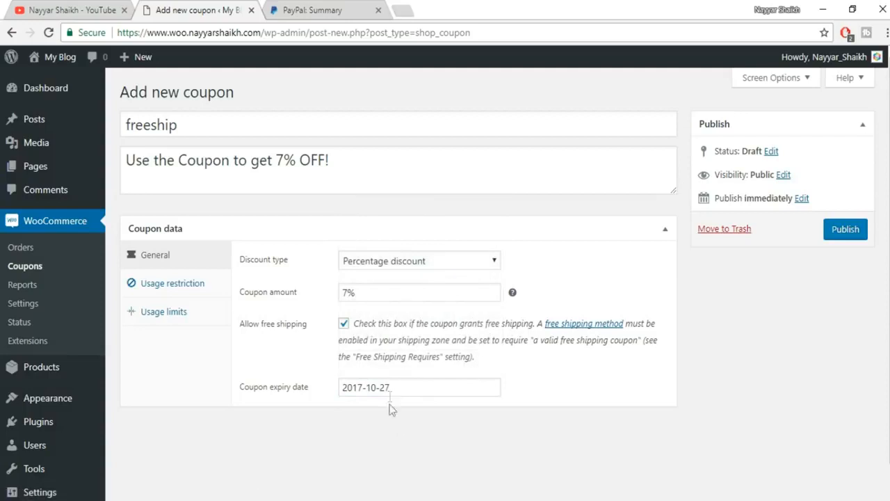
pyautogui.click(826, 232)
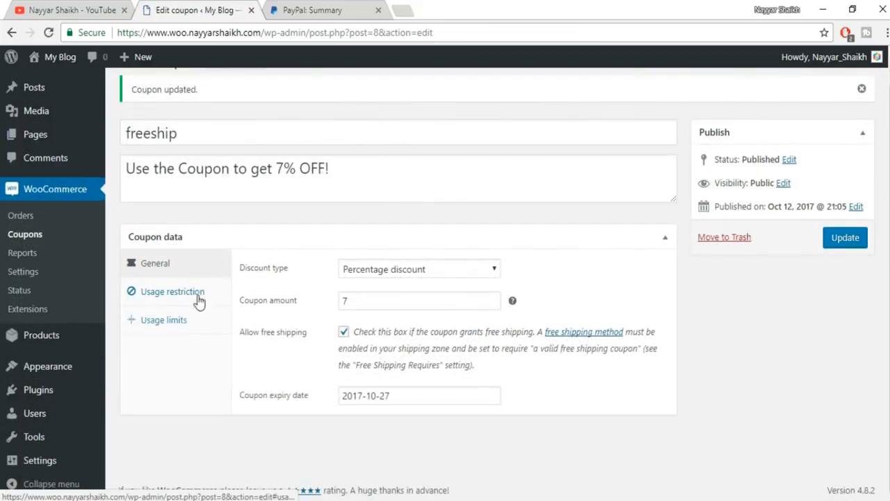
# - Set the coupon's usage restriction to a 5000 minimum spend and 100000 maximum spend
pyautogui.click(183, 295)
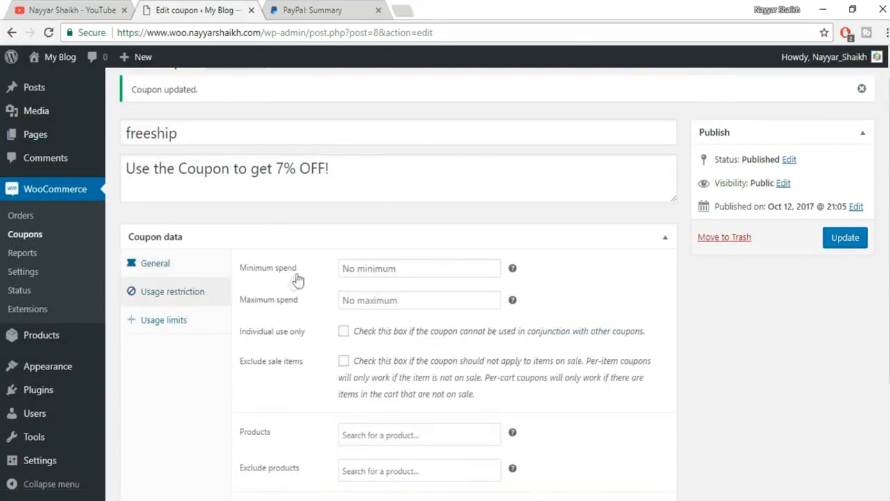
pyautogui.click(395, 272)
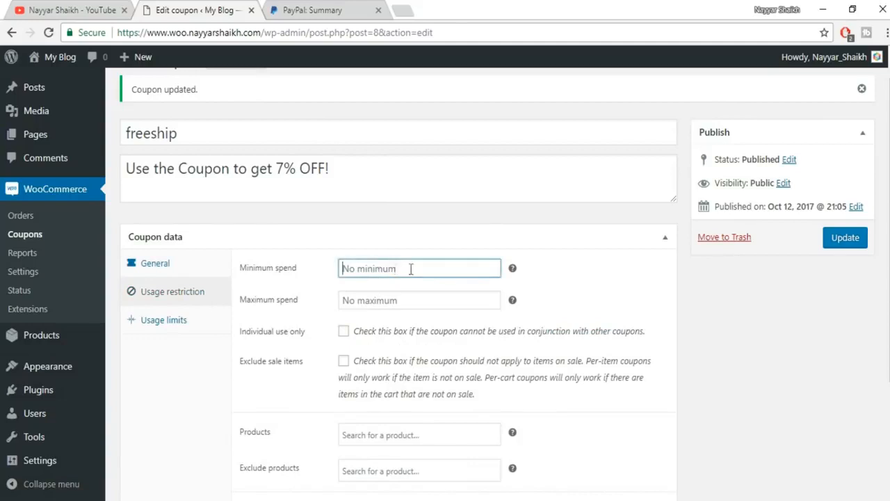
pyautogui.moveTo(514, 271)
pyautogui.write('5000')
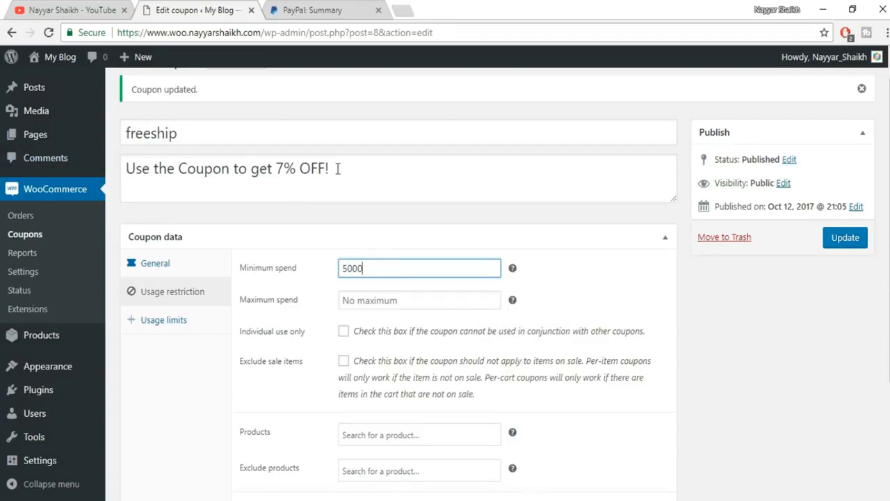
pyautogui.click(397, 302)
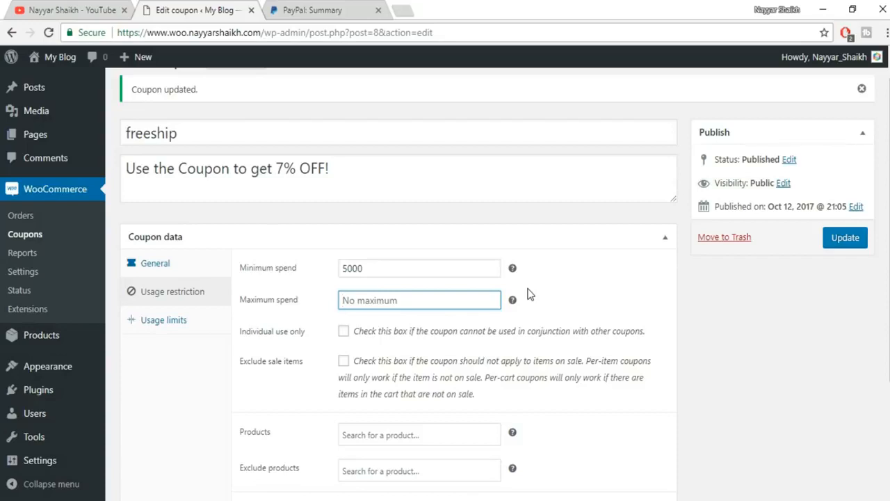
pyautogui.write('100000')
# - Make the coupon individual use only and exclude sale items
pyautogui.scroll(-3, 598, 340)
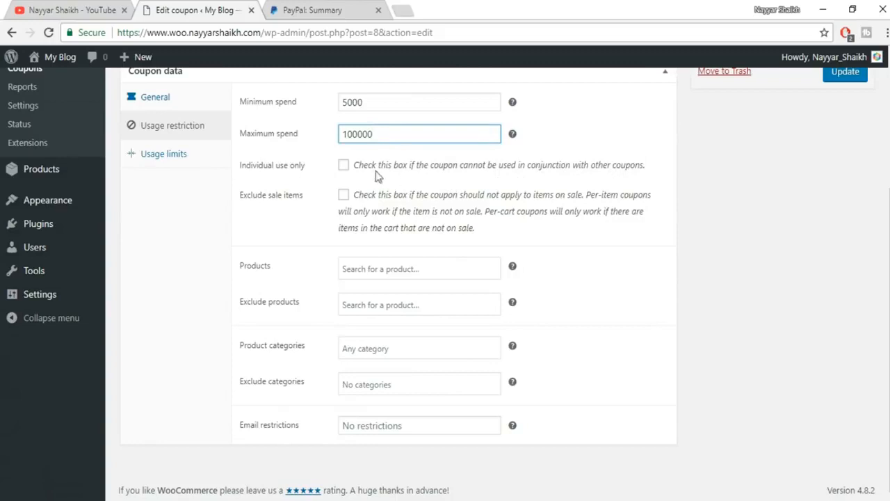
pyautogui.click(343, 170)
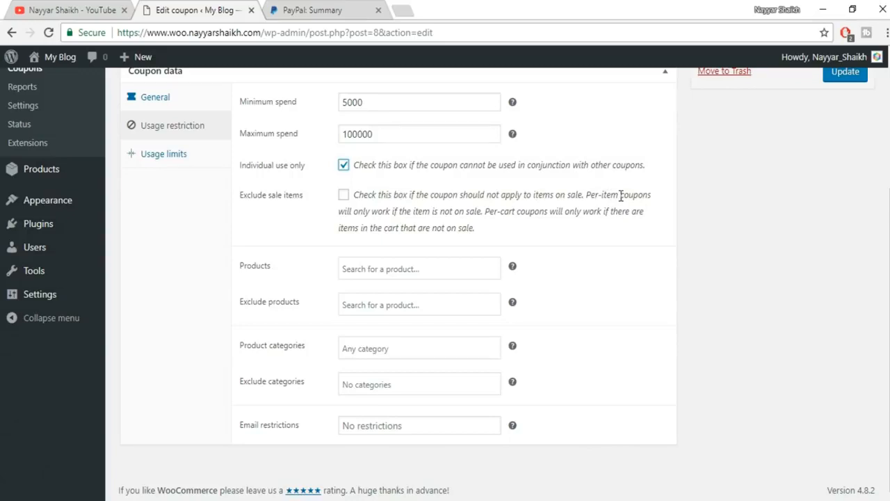
pyautogui.click(347, 196)
pyautogui.scroll(3, 422, 290)
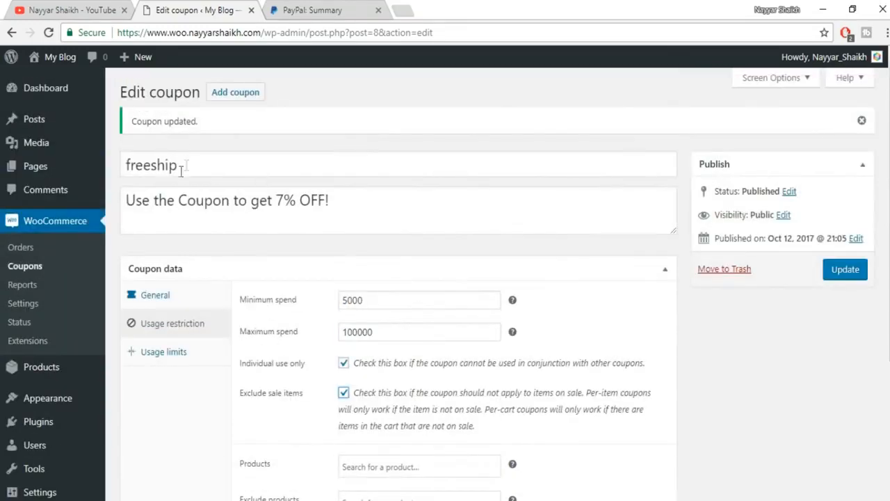
pyautogui.scroll(-3, 366, 212)
# - Leave the Products restriction empty and update the freeship coupon
pyautogui.click(385, 268)
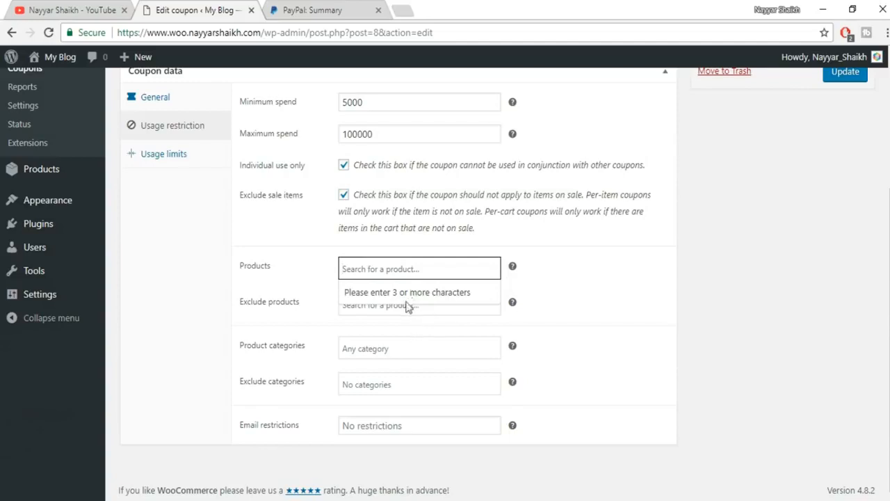
pyautogui.click(638, 270)
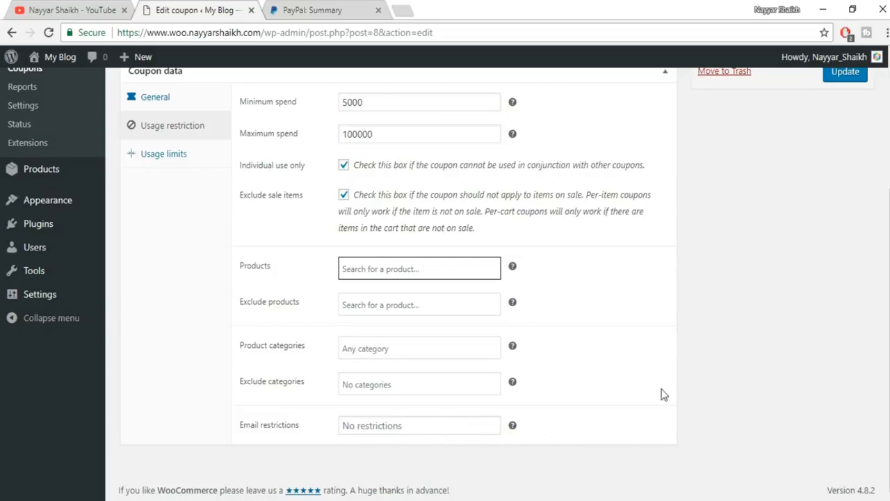
pyautogui.scroll(3, 662, 391)
pyautogui.click(844, 271)
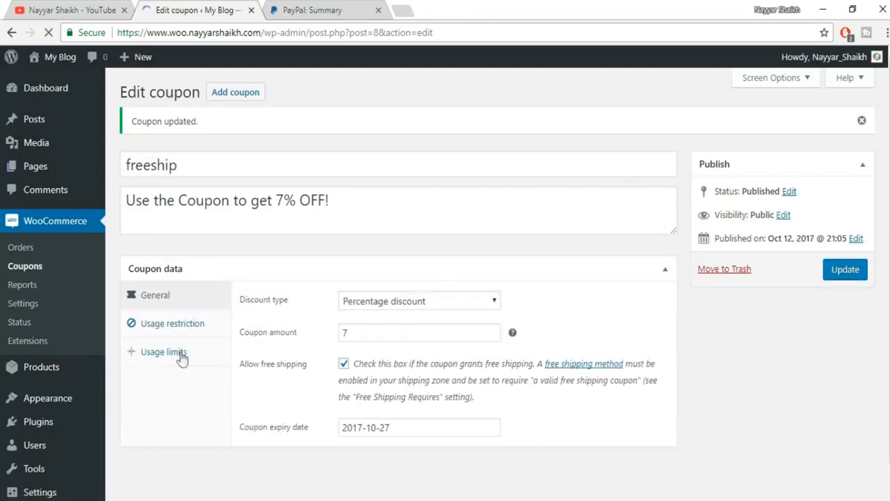
# - Set usage limits of 1 per coupon and 1 per user, leave the item limit empty, and update
pyautogui.click(167, 351)
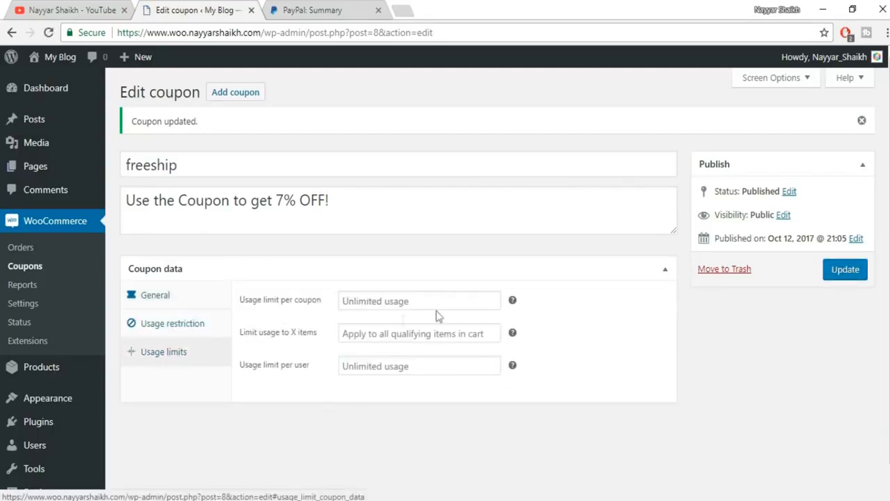
pyautogui.click(419, 300)
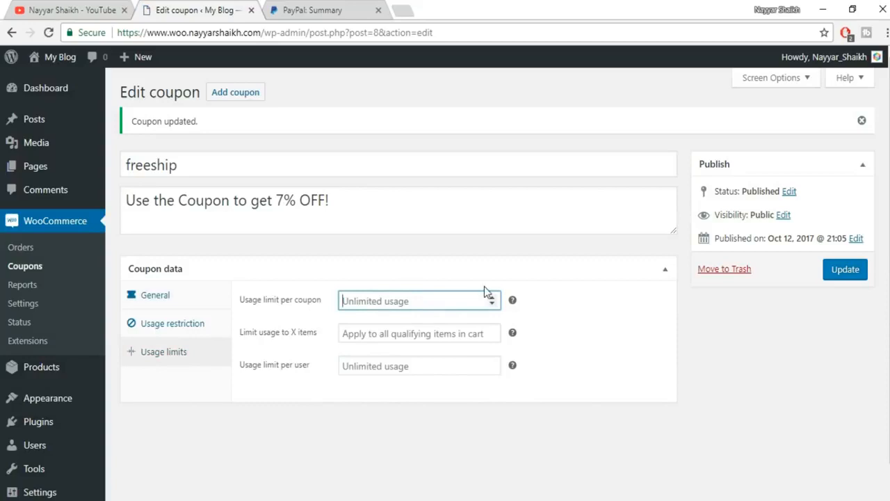
pyautogui.write('1')
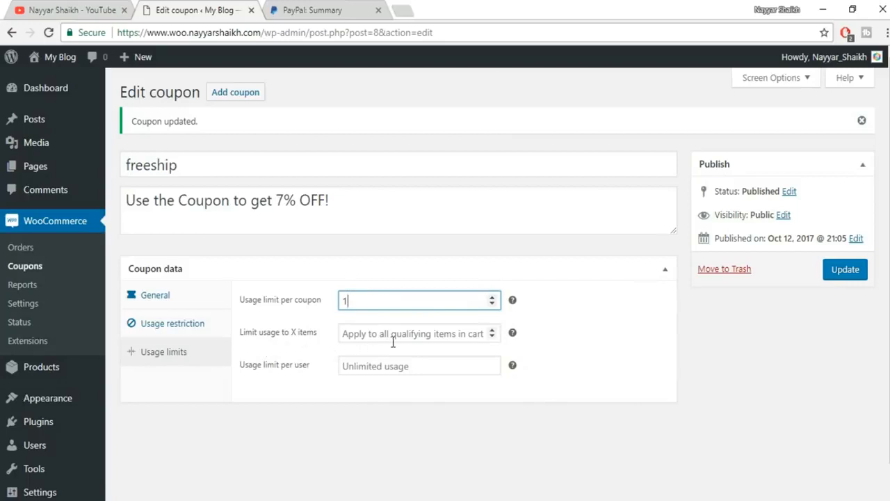
pyautogui.click(449, 337)
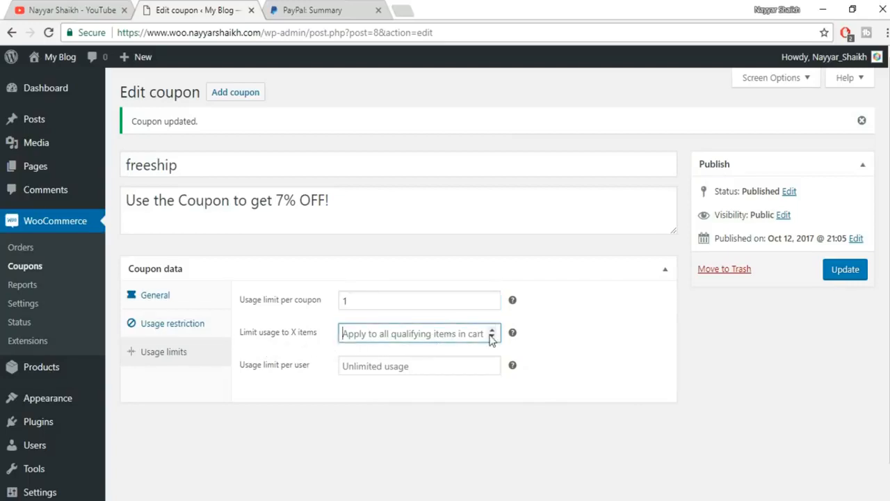
pyautogui.write('2')
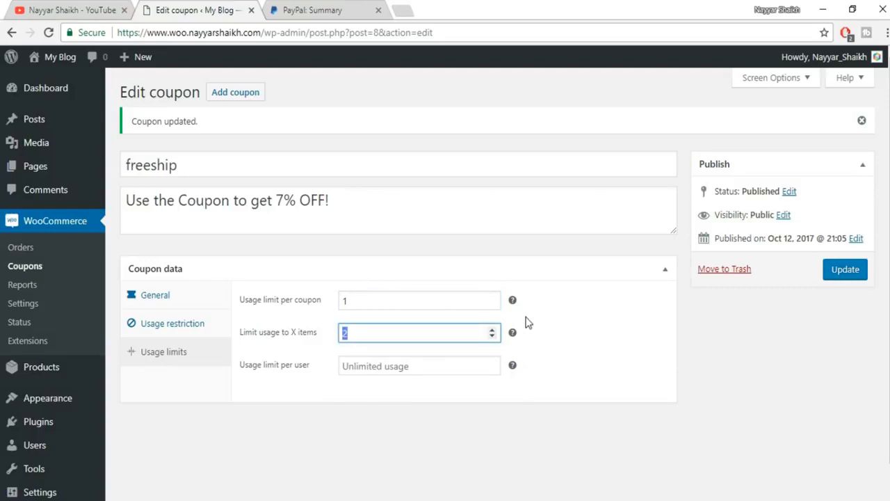
pyautogui.press('BackSpace')
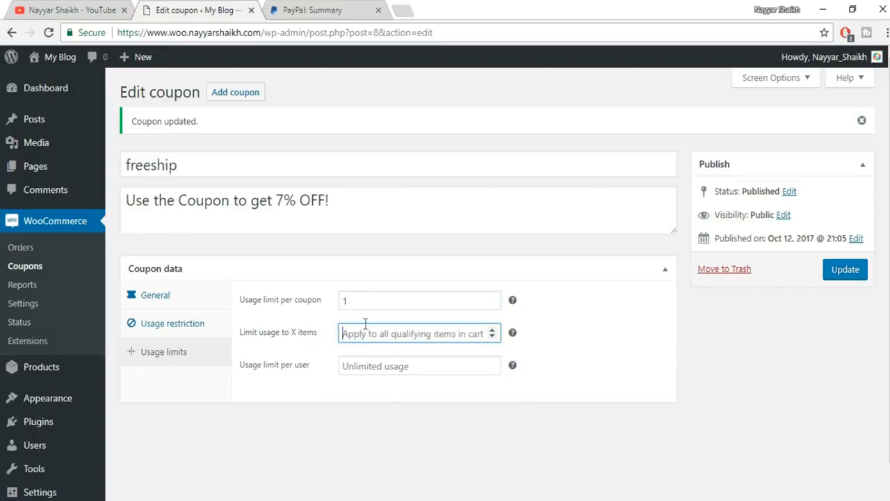
pyautogui.click(306, 352)
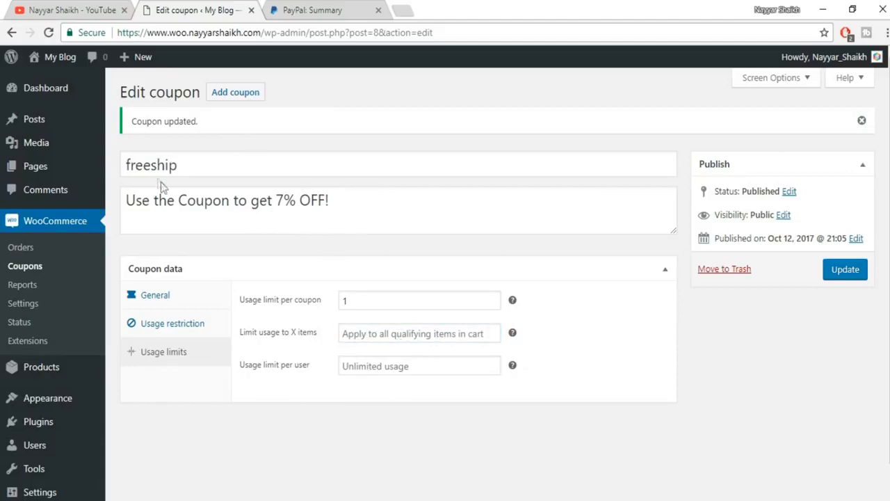
pyautogui.click(384, 367)
pyautogui.write('1')
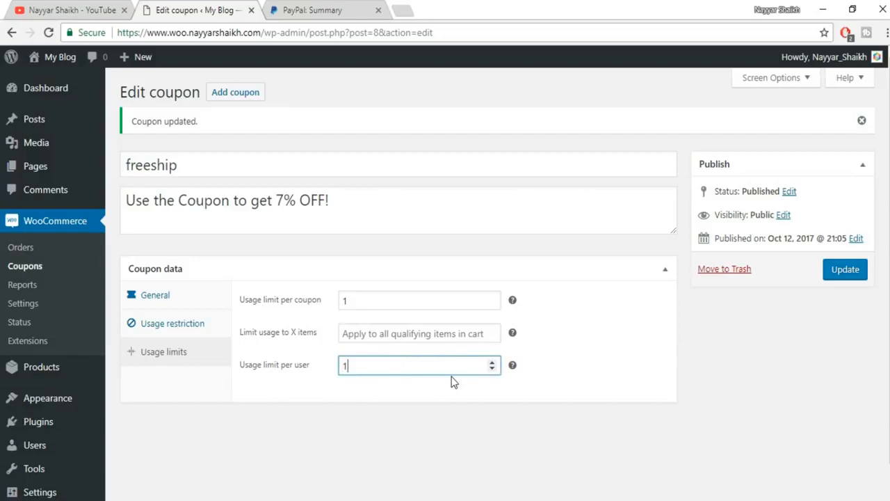
pyautogui.click(857, 273)
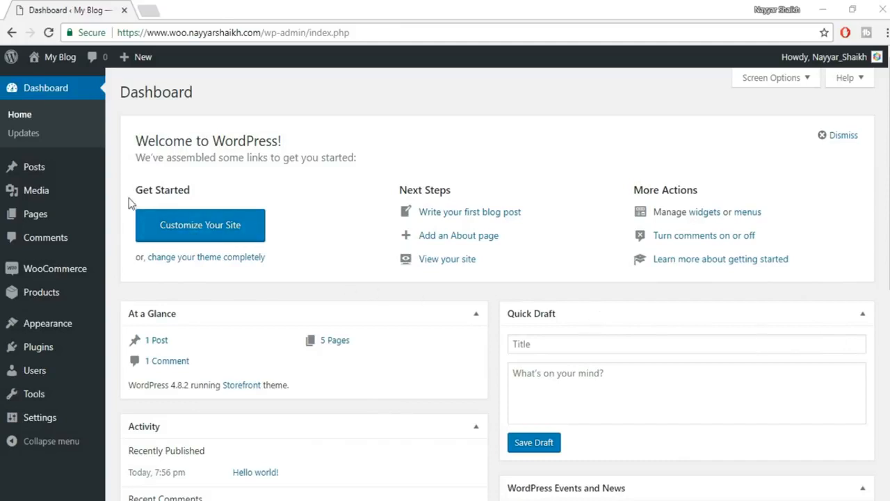
# - Add a new WooCommerce product and name it 'Blue T-Shirt for Men'
pyautogui.moveTo(60, 332)
pyautogui.moveTo(65, 276)
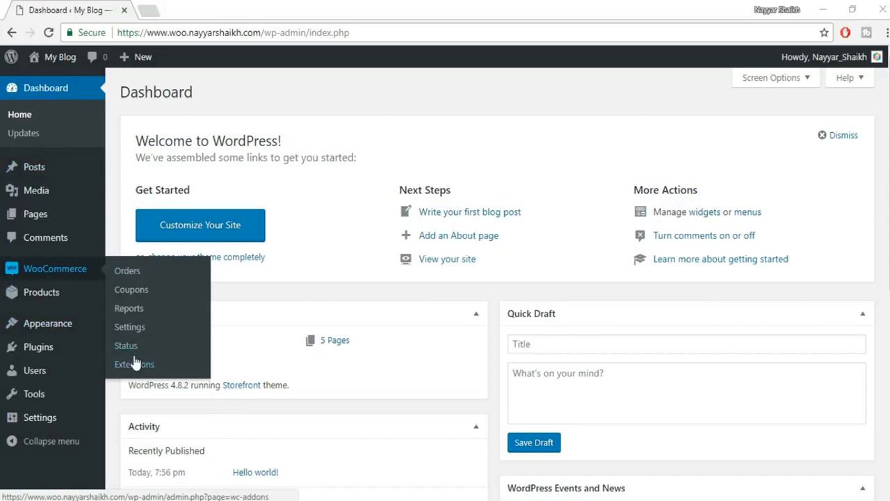
pyautogui.moveTo(16, 299)
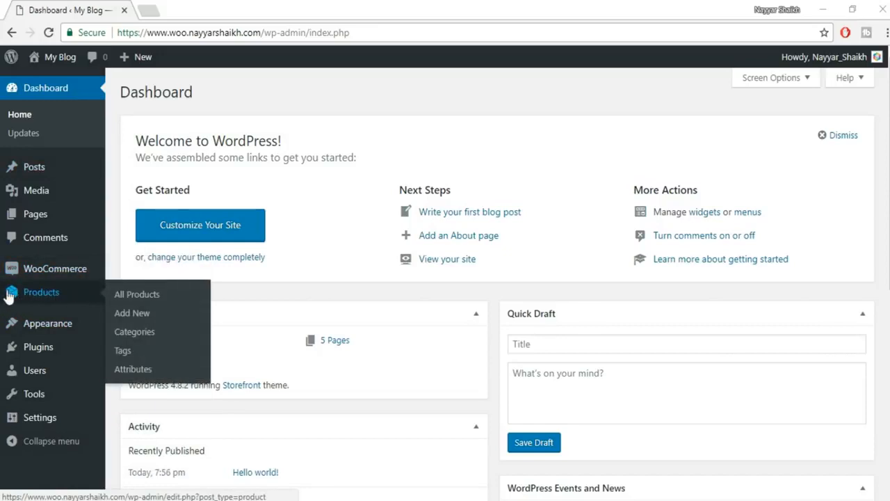
pyautogui.click(132, 313)
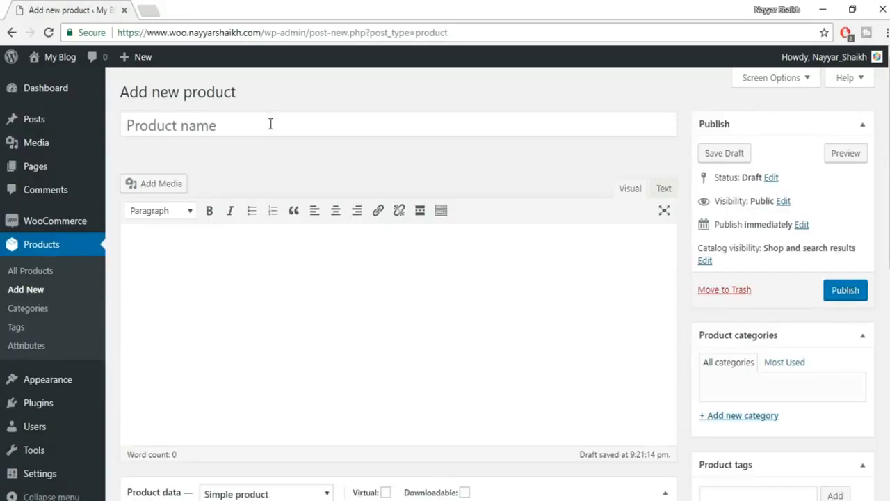
pyautogui.click(271, 124)
pyautogui.write('Blue T-Sh')
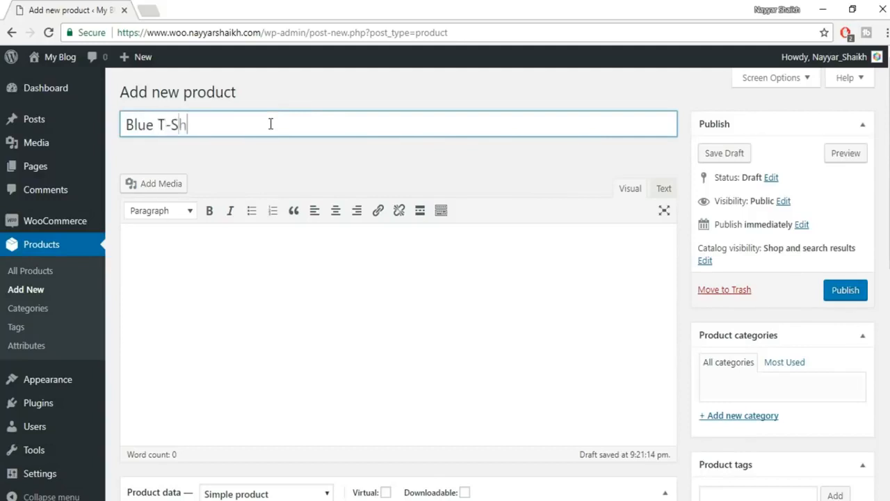
pyautogui.write('irt for Men')
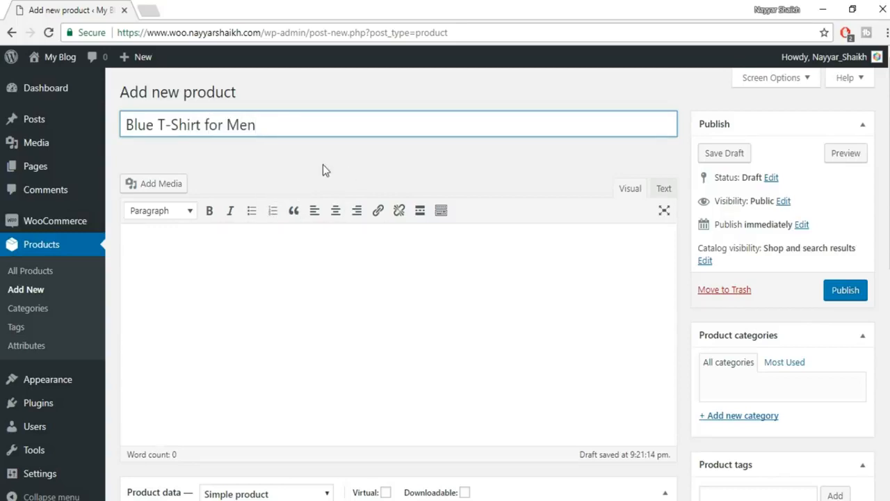
# - Create a 'T-Shirts' product category and tick it for this product
pyautogui.scroll(-1, 820, 318)
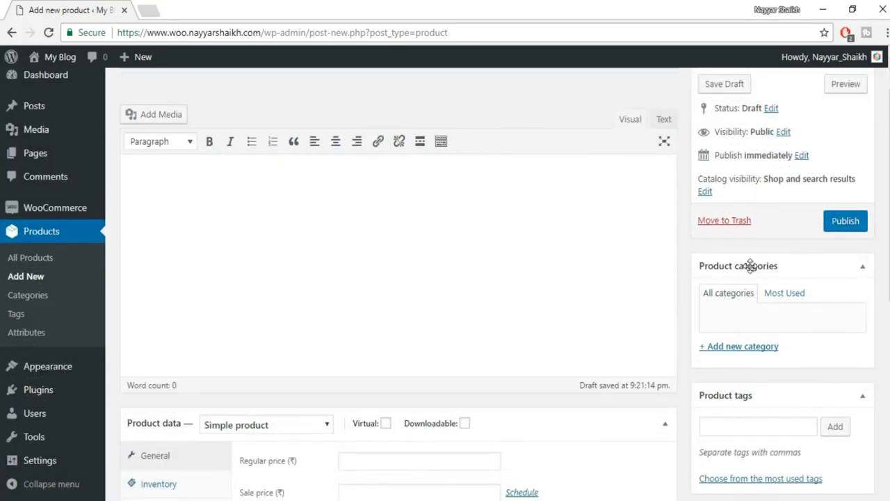
pyautogui.scroll(-1, 737, 225)
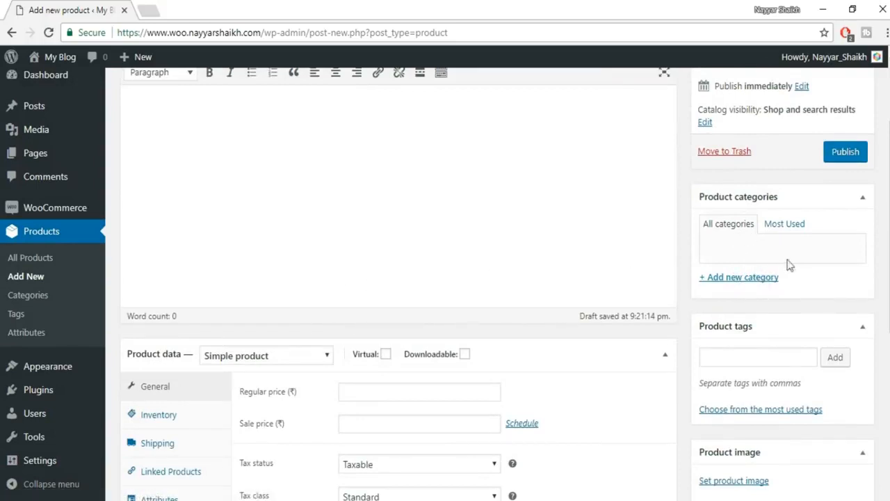
pyautogui.click(743, 279)
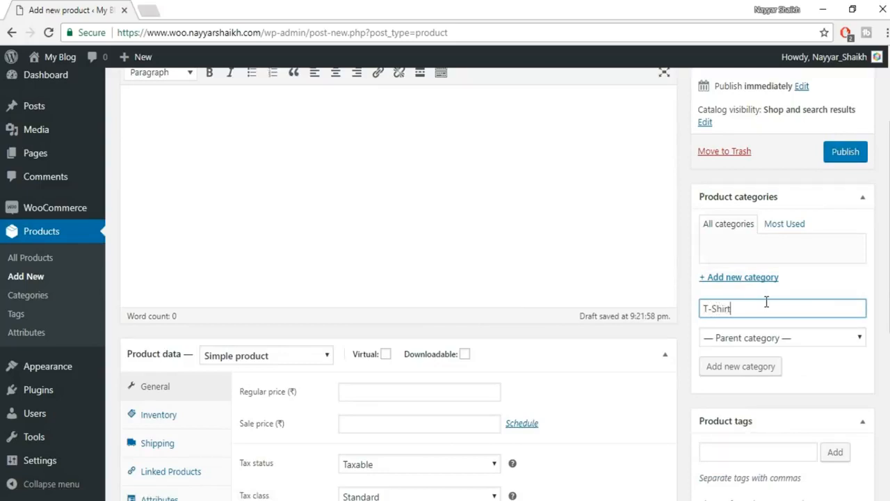
pyautogui.click(754, 367)
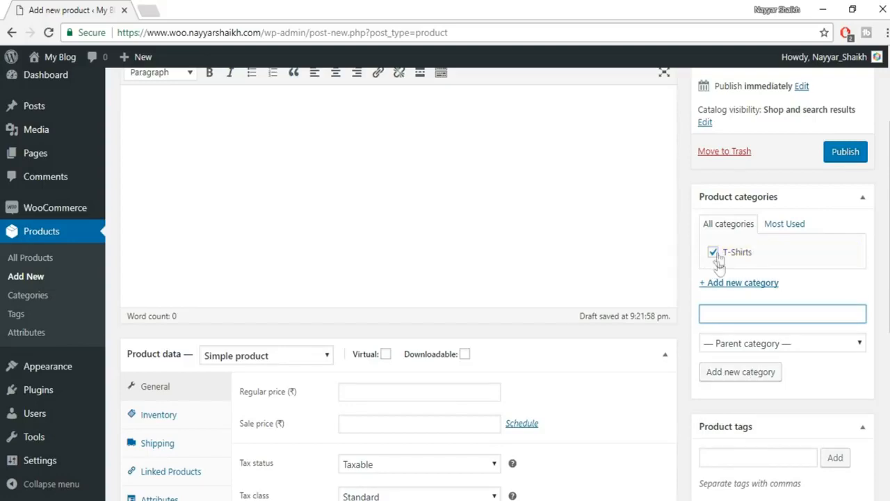
pyautogui.scroll(-2, 789, 257)
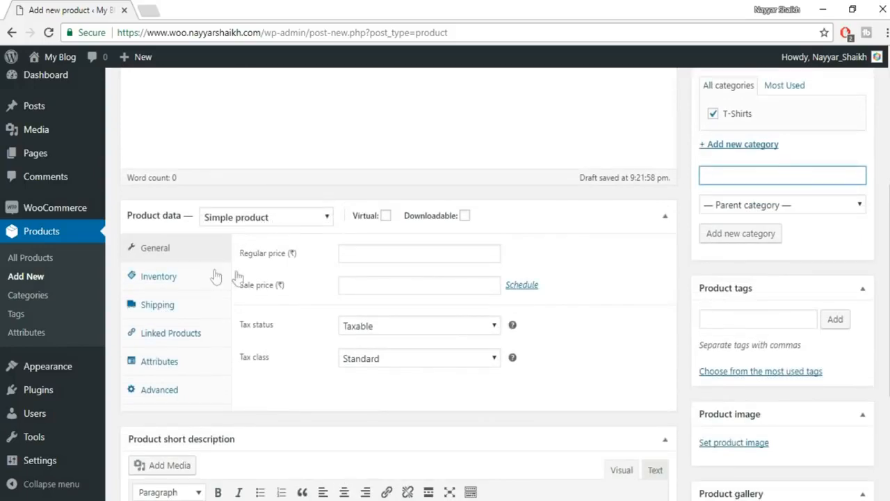
# - Set the regular price to 600, tax status to Taxable, and tax class to GST
pyautogui.click(357, 252)
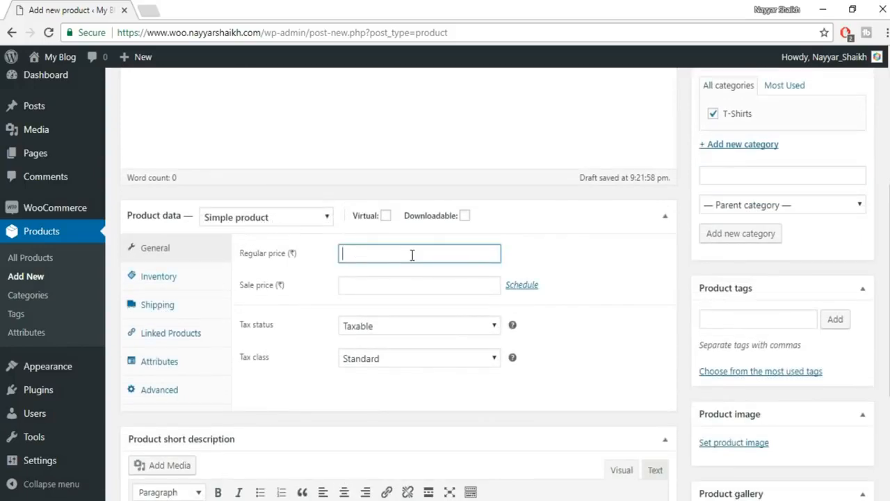
pyautogui.write('600')
pyautogui.click(392, 332)
pyautogui.click(393, 371)
pyautogui.click(408, 327)
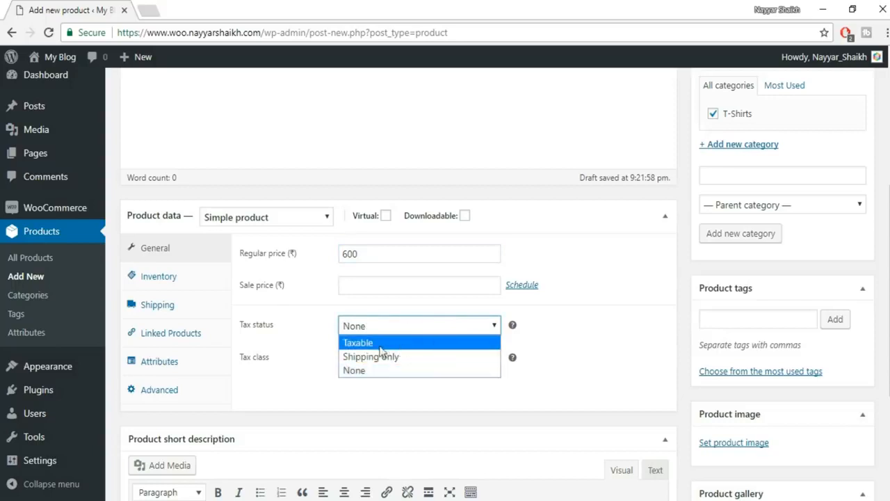
pyautogui.click(387, 346)
pyautogui.click(394, 329)
pyautogui.click(393, 357)
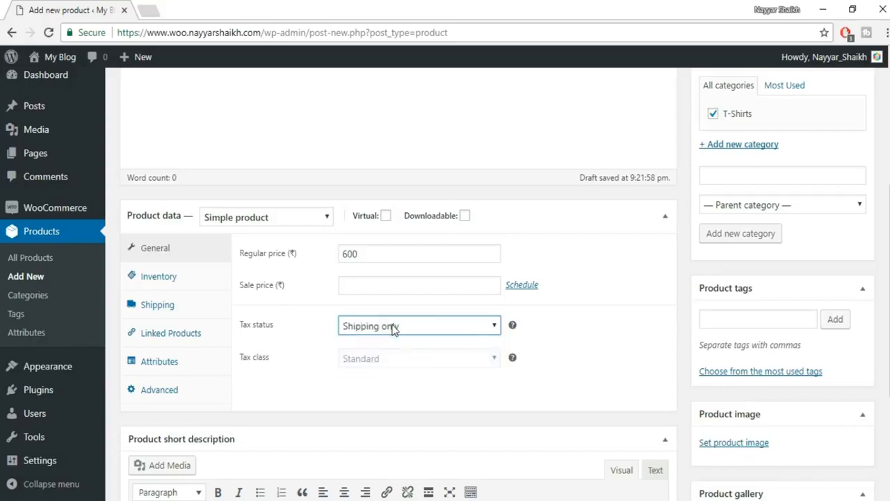
pyautogui.click(393, 329)
pyautogui.click(381, 342)
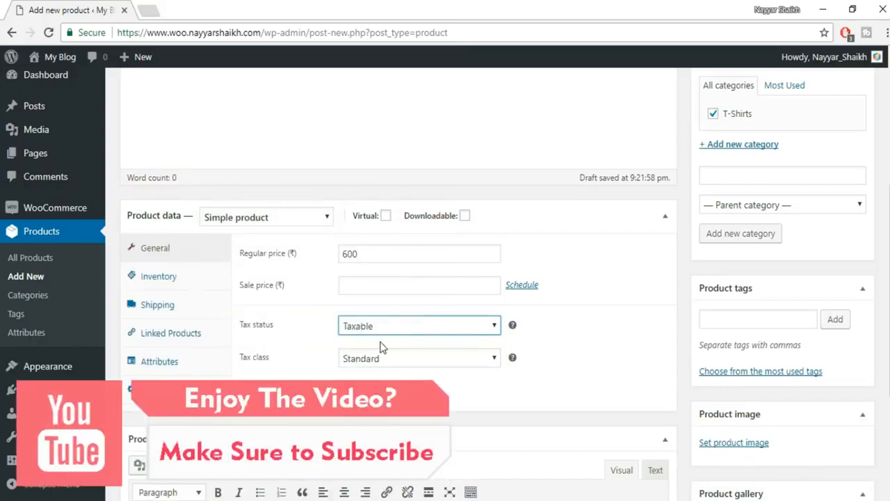
pyautogui.click(375, 360)
pyautogui.click(376, 417)
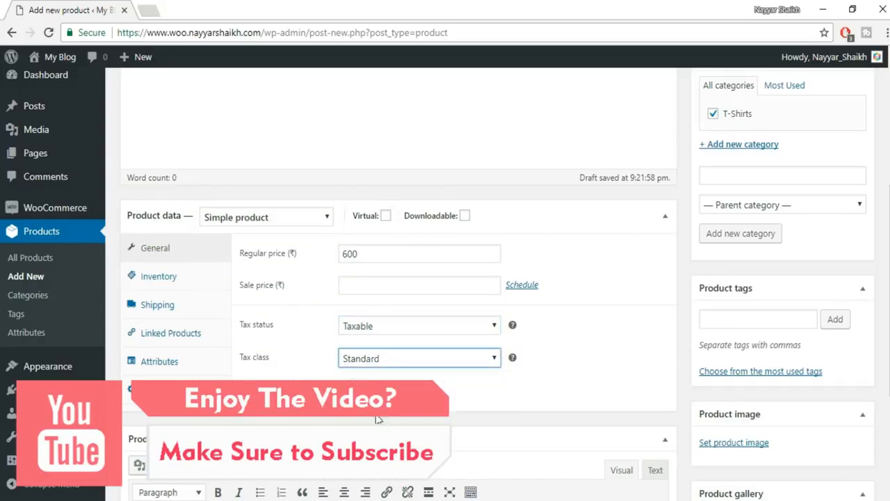
# - Give the product SKU SC-1, enable stock management, and set stock quantity to 100
pyautogui.click(166, 276)
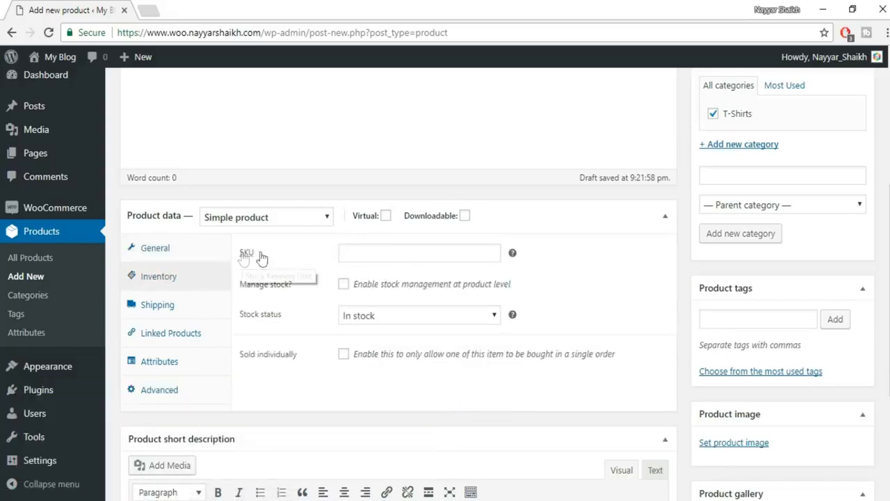
pyautogui.click(462, 257)
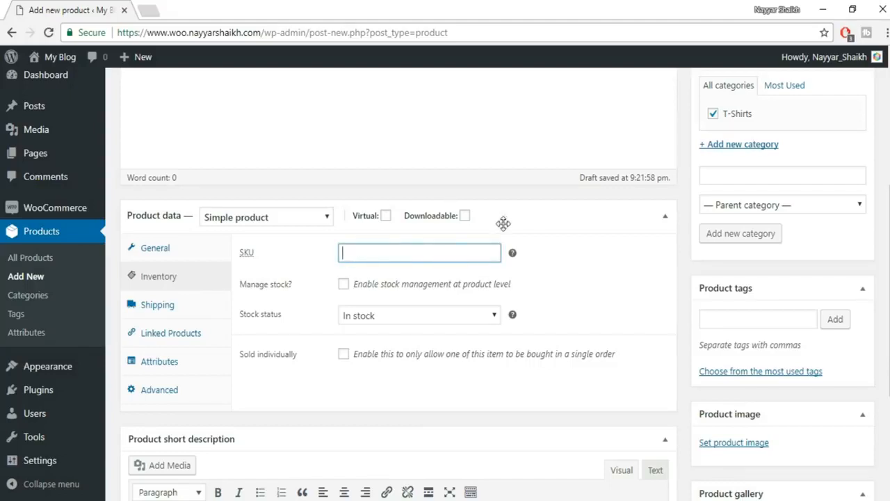
pyautogui.write('SC')
pyautogui.press('BackSpace')
pyautogui.write('C-1')
pyautogui.moveTo(388, 258); pyautogui.dragTo(333, 258)
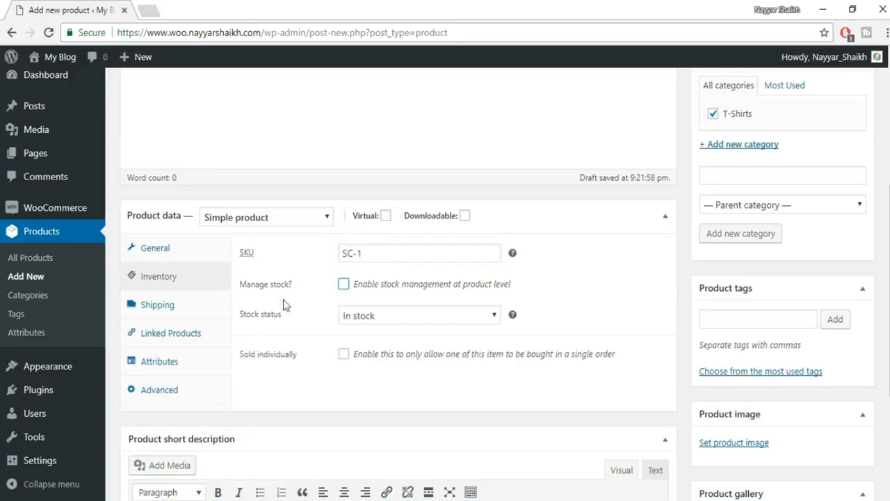
pyautogui.click(343, 285)
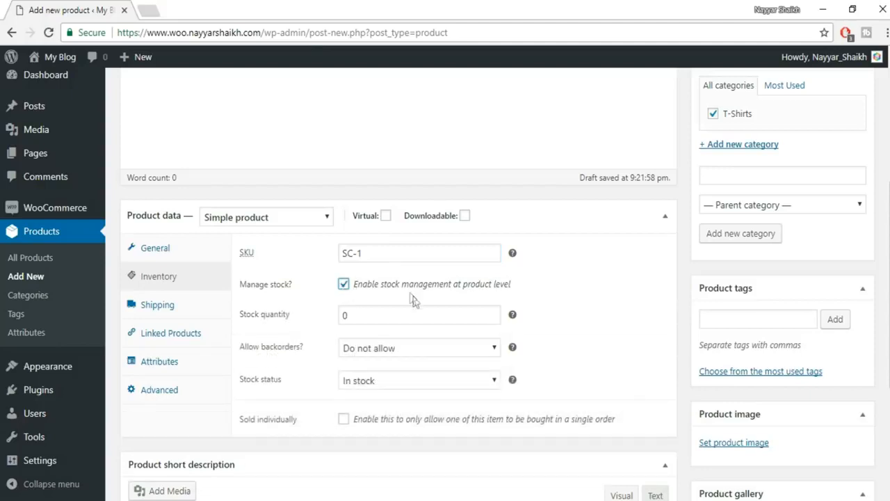
pyautogui.click(300, 317)
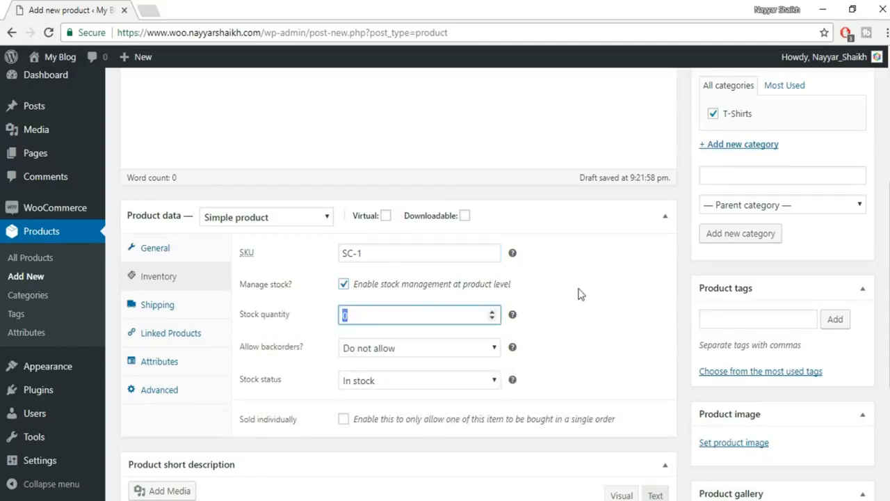
pyautogui.write('100')
pyautogui.click(583, 308)
# - Scroll through the product page to review the inventory settings (SKU SC-1, stock 100)
pyautogui.scroll(4, 595, 336)
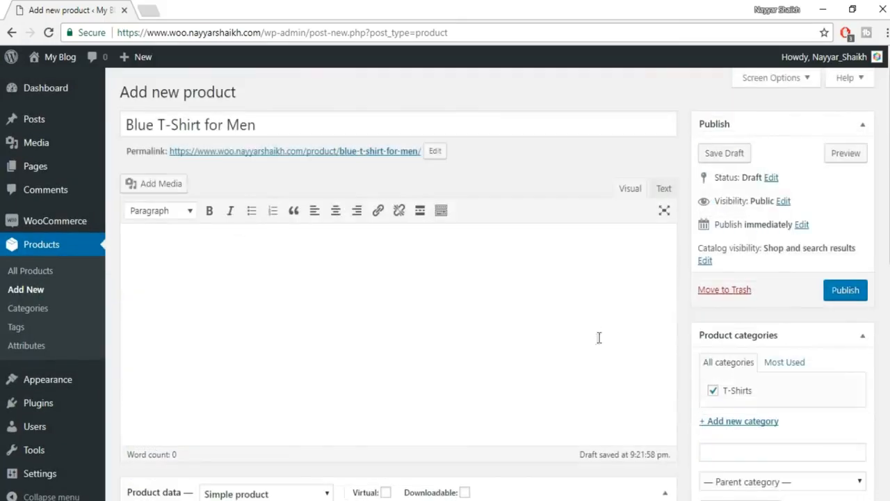
pyautogui.scroll(-1, 484, 251)
pyautogui.scroll(-4, 484, 251)
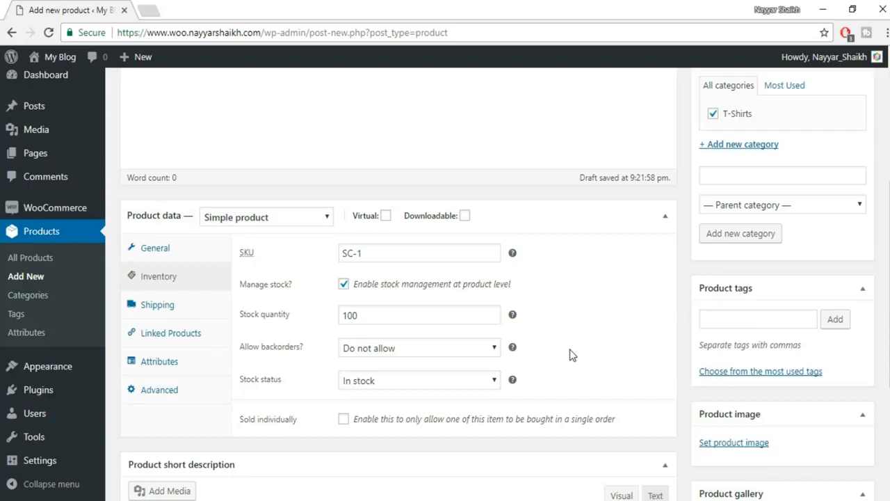
pyautogui.click(398, 348)
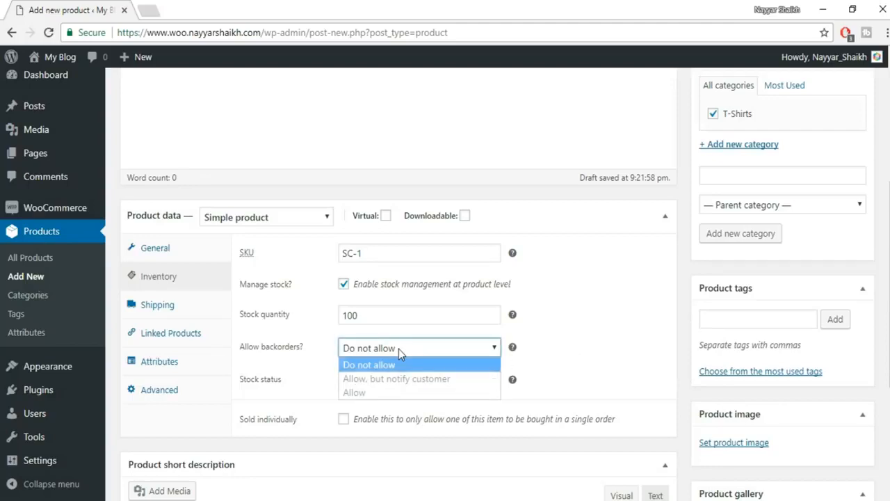
pyautogui.click(384, 394)
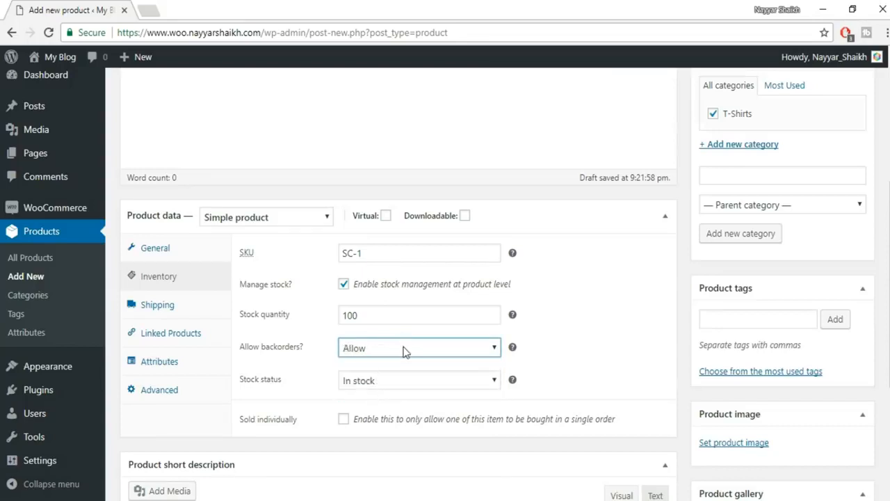
pyautogui.click(406, 351)
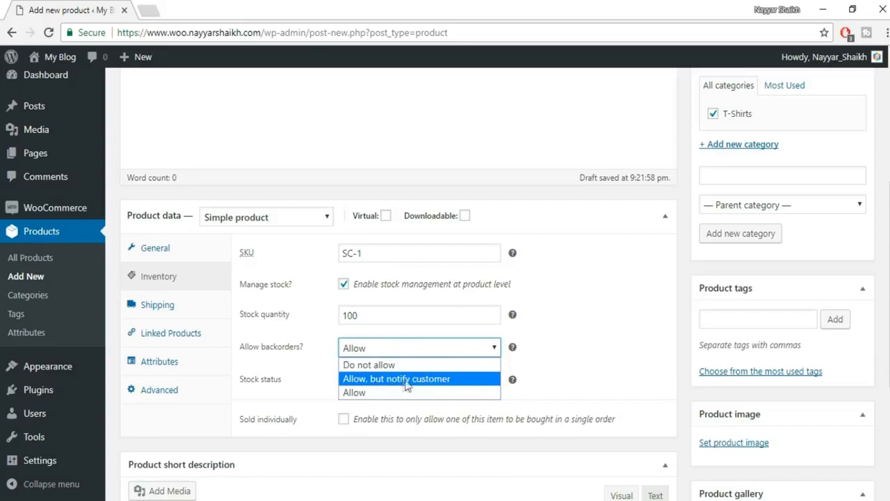
pyautogui.click(406, 382)
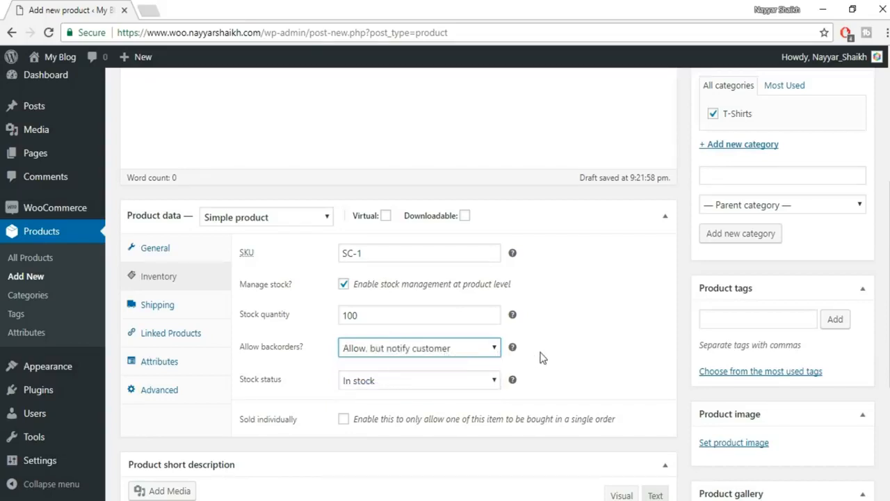
pyautogui.click(484, 345)
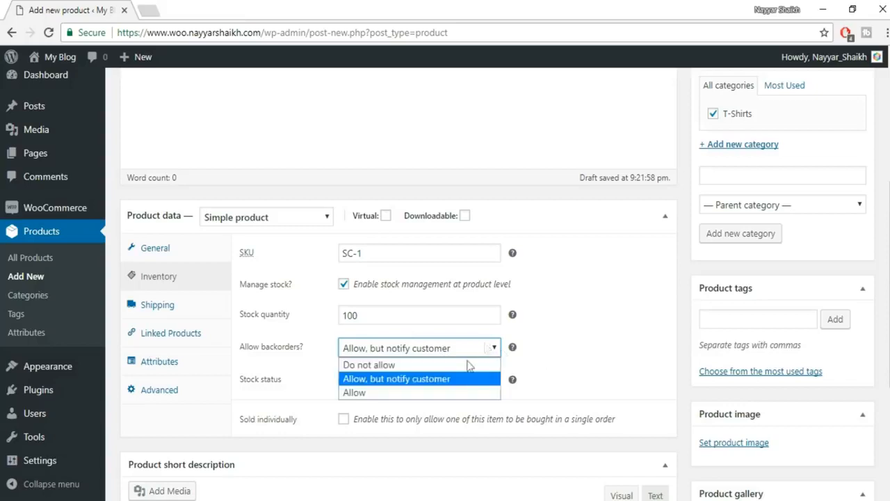
pyautogui.click(394, 364)
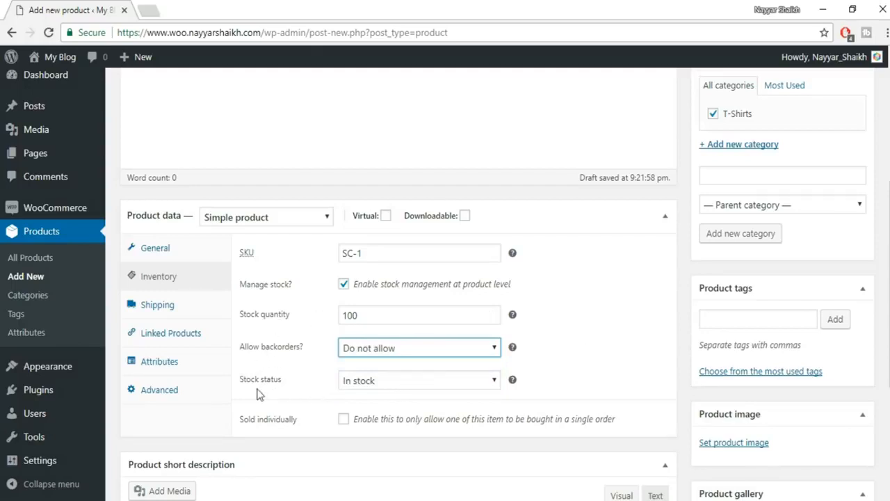
pyautogui.click(390, 387)
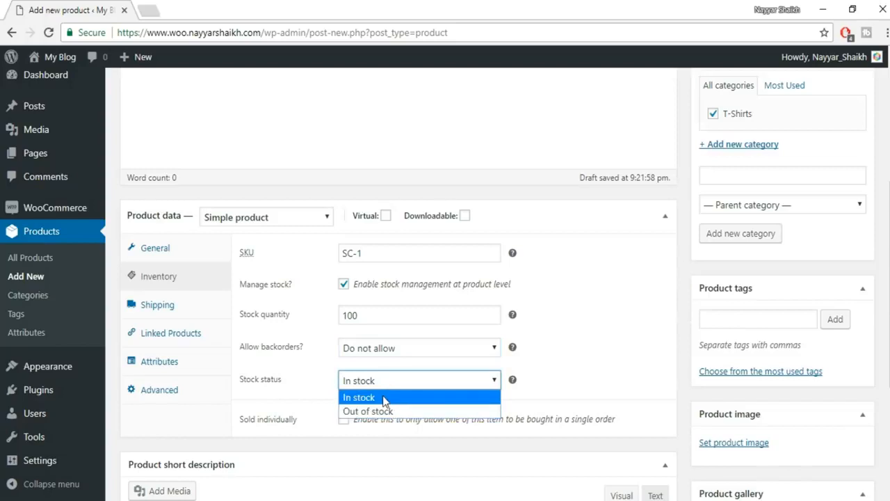
pyautogui.click(384, 402)
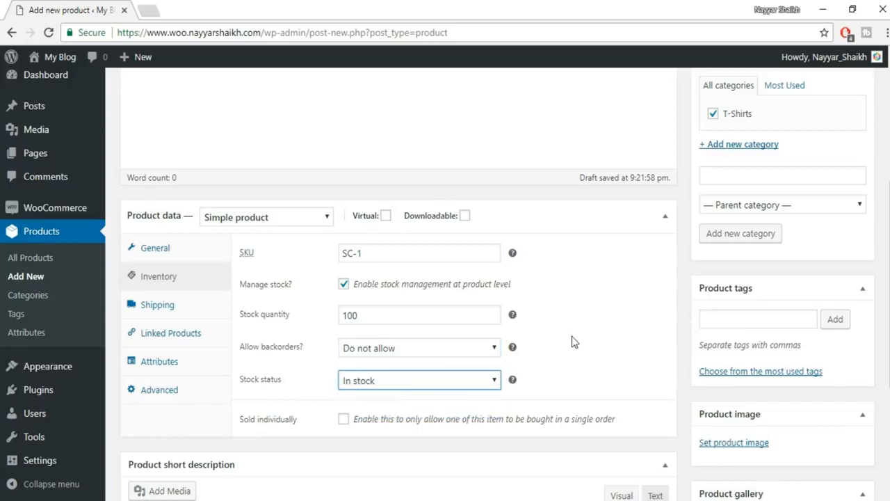
pyautogui.click(423, 380)
pyautogui.click(401, 415)
pyautogui.click(426, 389)
pyautogui.click(375, 397)
# - Set the product's weight to 200 g and dimensions to 50 × 20 × 30 cm
pyautogui.click(186, 313)
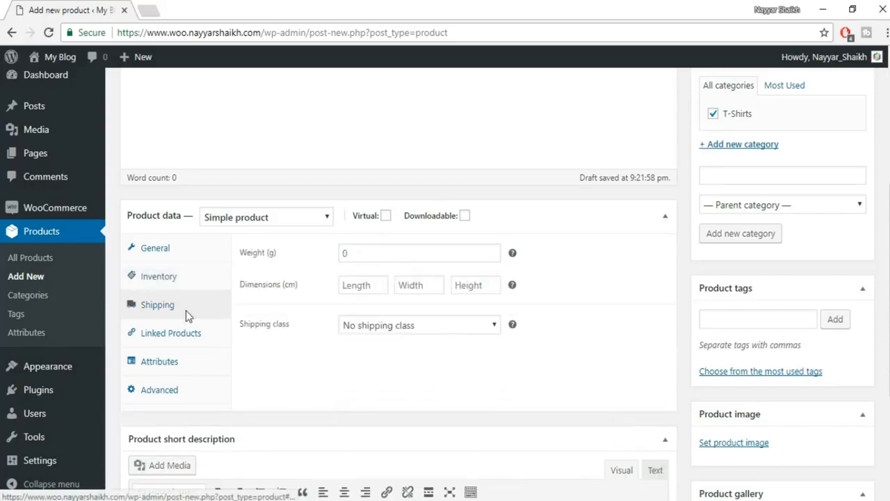
pyautogui.click(380, 255)
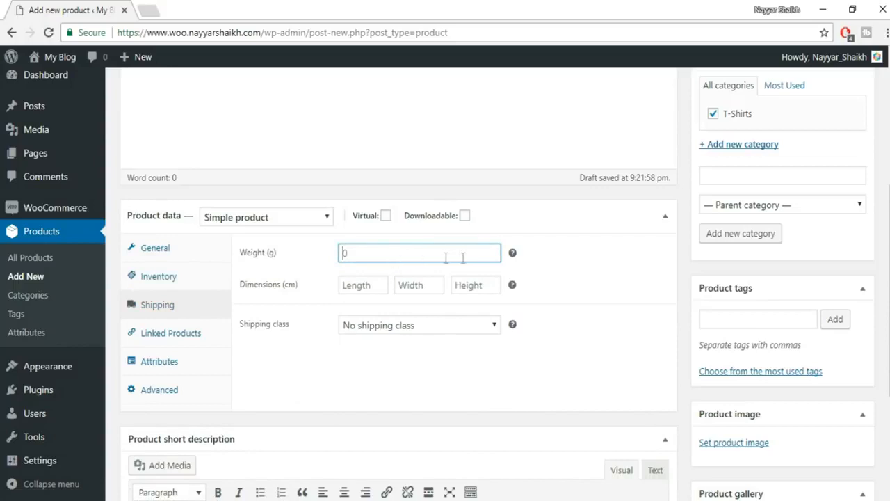
pyautogui.write('200')
pyautogui.click(370, 289)
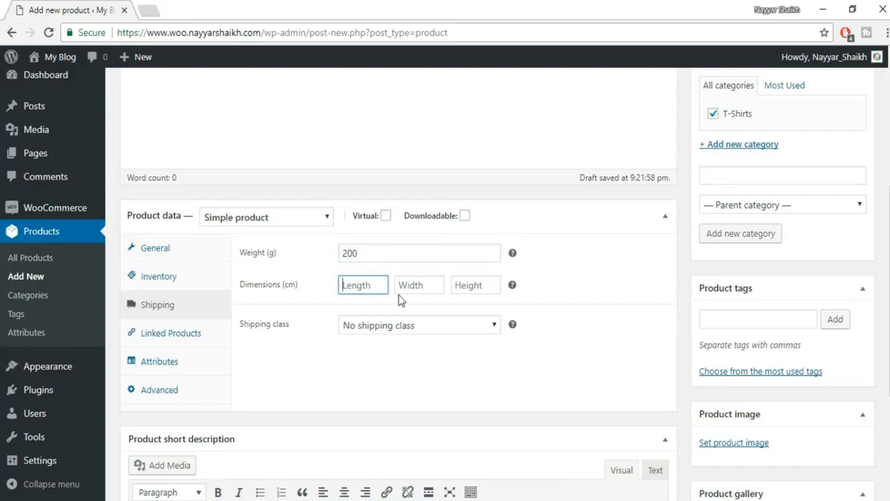
pyautogui.write('50')
pyautogui.press('Tab')
pyautogui.write('20')
pyautogui.press('Tab')
pyautogui.write('30')
# - Keep the product's shipping class at 'No shipping class' after briefly trying Television
pyautogui.click(409, 327)
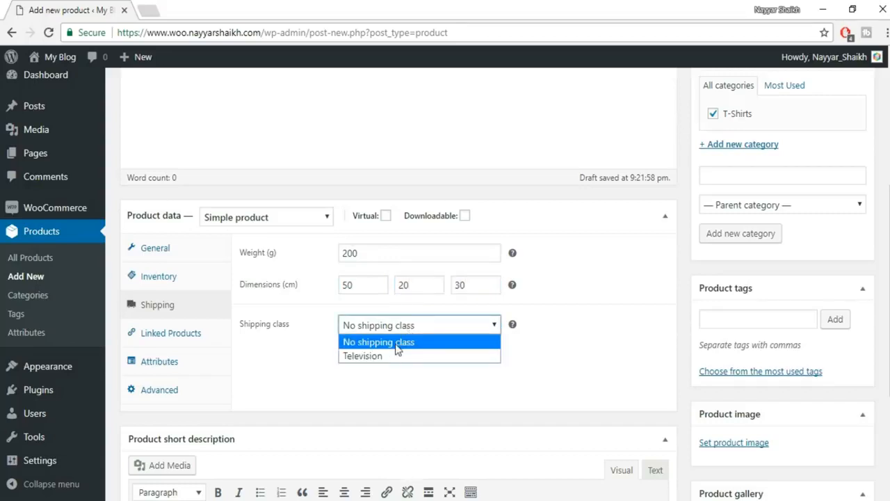
pyautogui.click(400, 342)
pyautogui.click(431, 328)
pyautogui.click(396, 341)
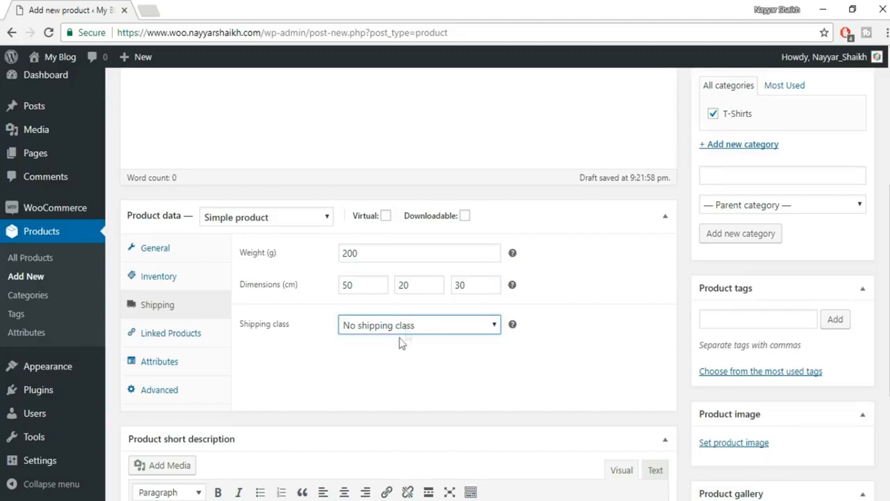
pyautogui.click(410, 329)
pyautogui.click(407, 356)
pyautogui.click(398, 327)
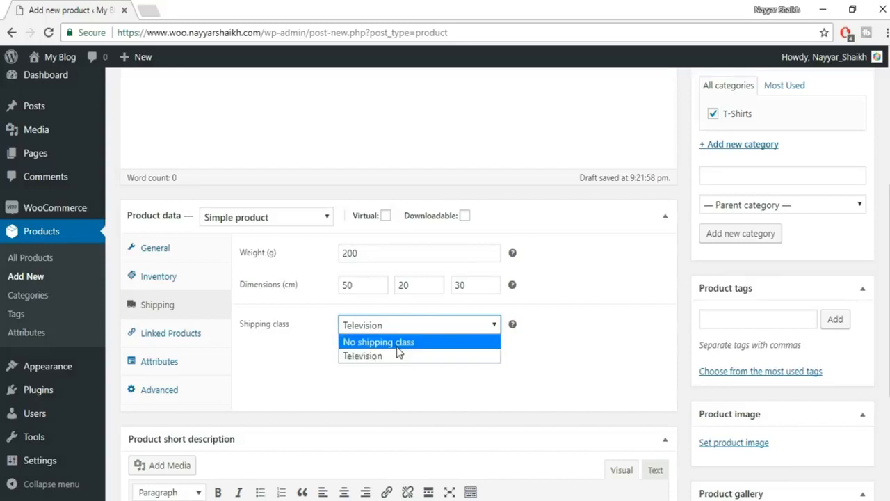
pyautogui.click(374, 341)
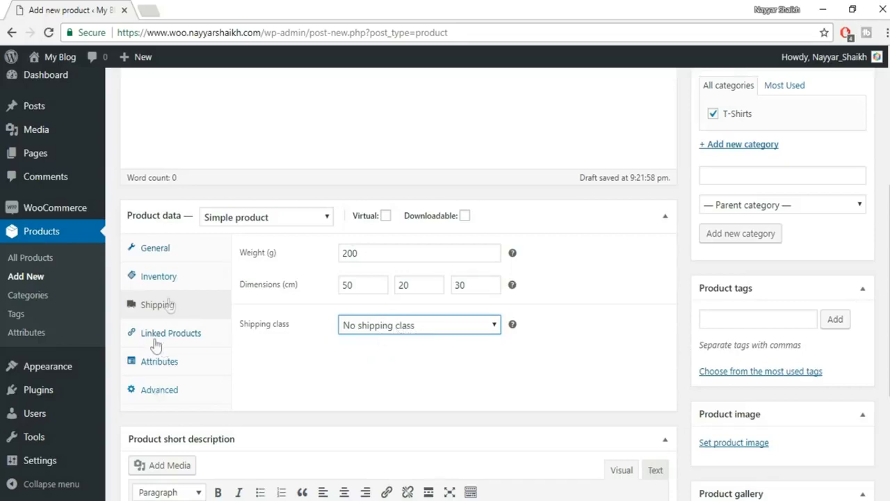
pyautogui.click(405, 325)
pyautogui.click(409, 341)
pyautogui.click(219, 335)
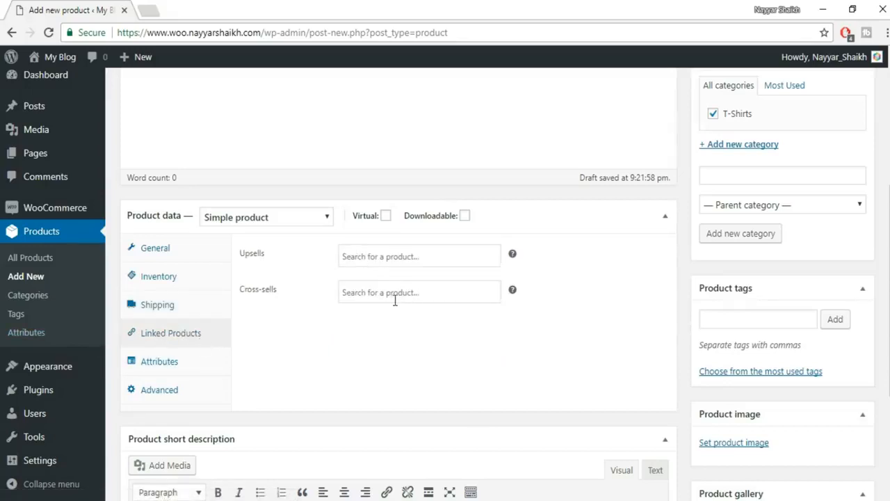
# - Leave Upsells empty and return to General settings showing the 600 price, Taxable status and GST class
pyautogui.click(388, 254)
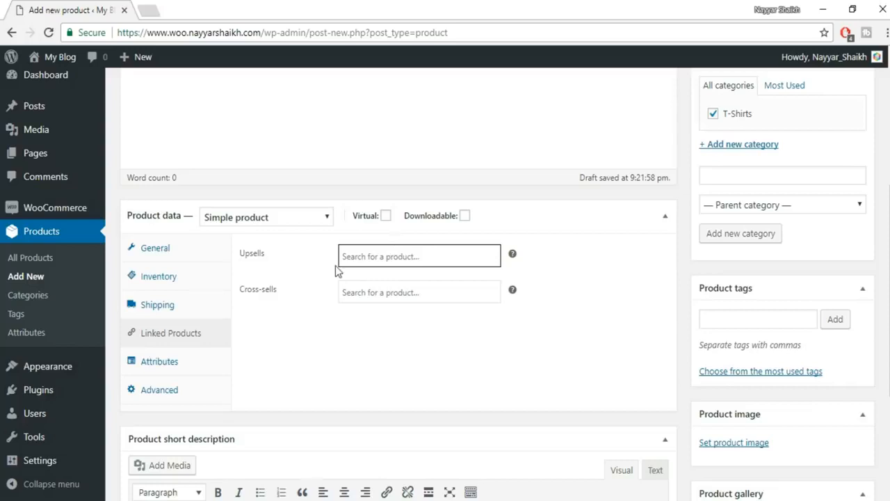
pyautogui.click(409, 338)
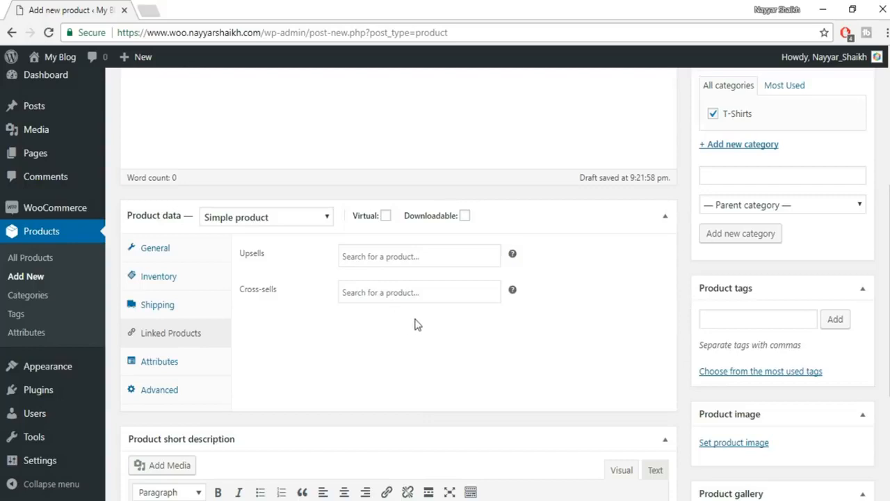
pyautogui.click(169, 366)
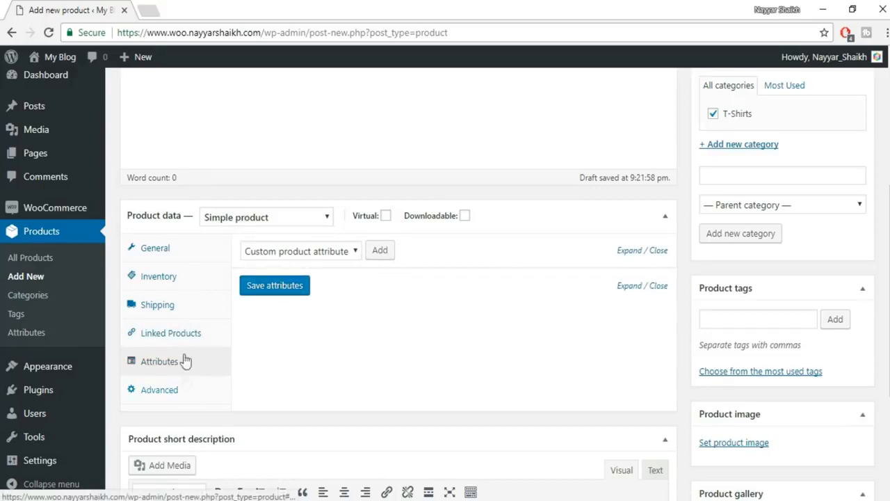
pyautogui.click(164, 249)
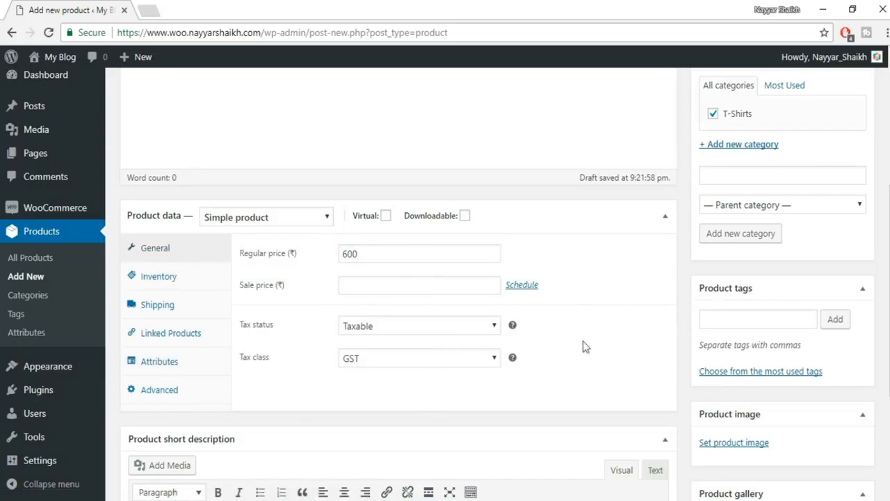
pyautogui.scroll(-2, 566, 384)
pyautogui.scroll(1, 410, 266)
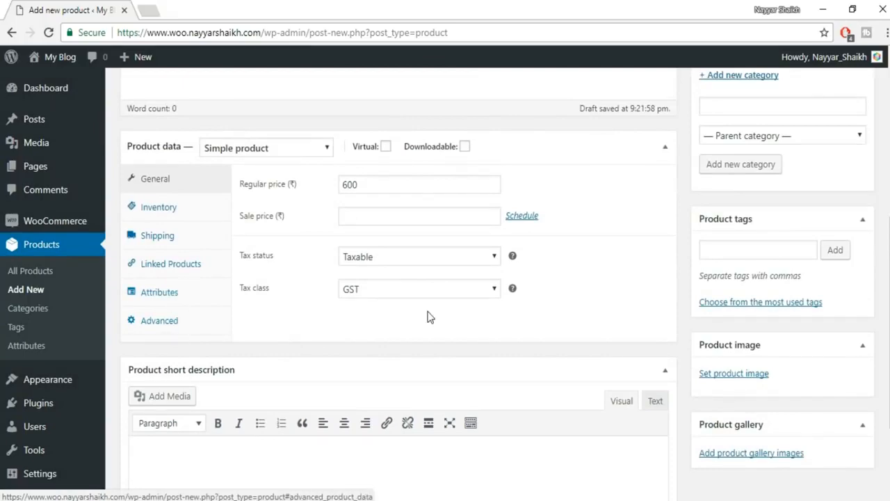
pyautogui.scroll(-1, 427, 313)
pyautogui.scroll(-1, 439, 396)
pyautogui.scroll(4, 373, 376)
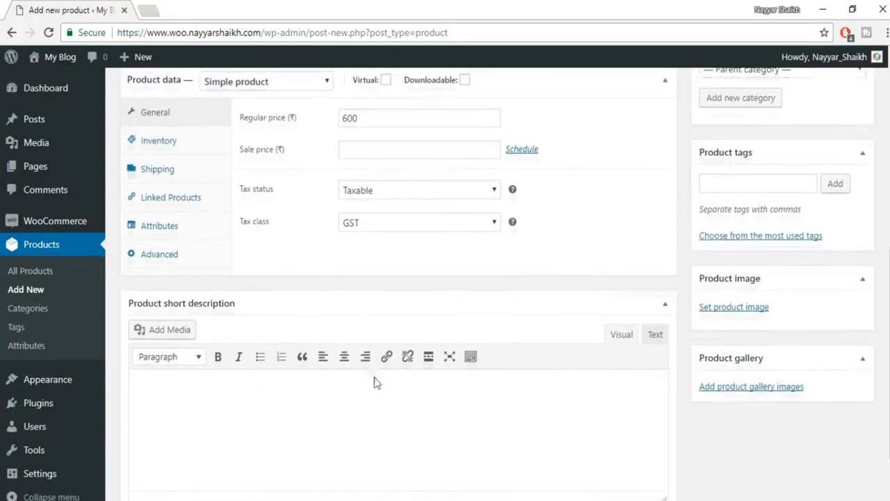
pyautogui.scroll(3, 374, 382)
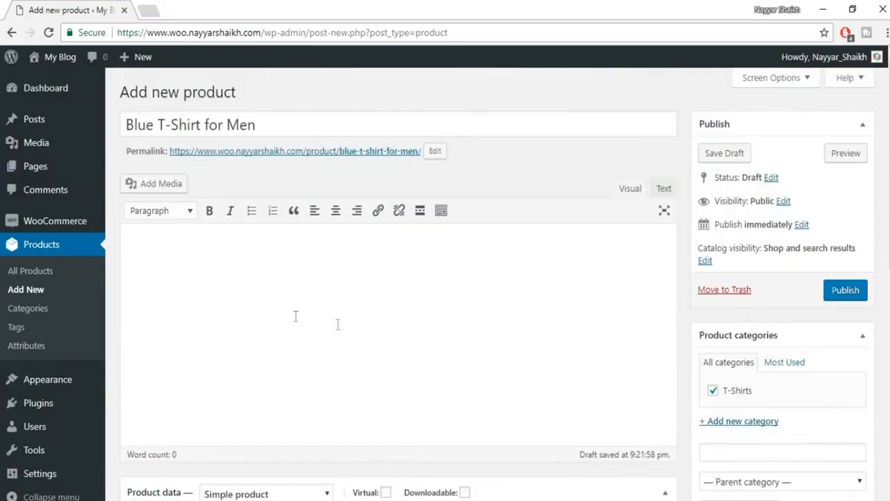
# - Search Google for 'lorem ipsum' in a new tab and open lipsum.com
pyautogui.click(155, 5)
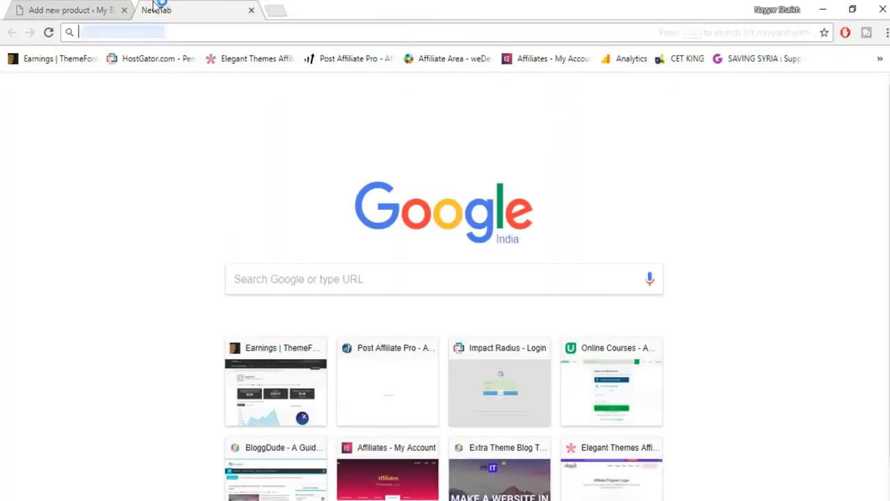
pyautogui.write('lorem i')
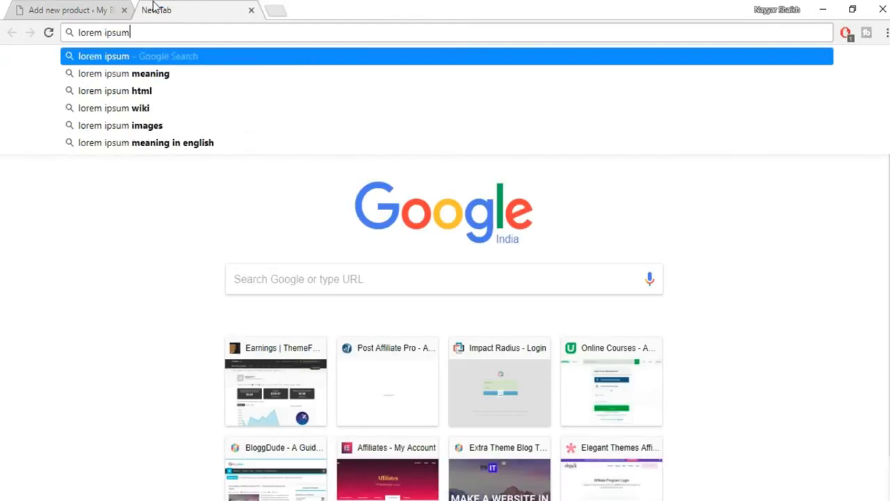
pyautogui.write('psum')
pyautogui.press('Return')
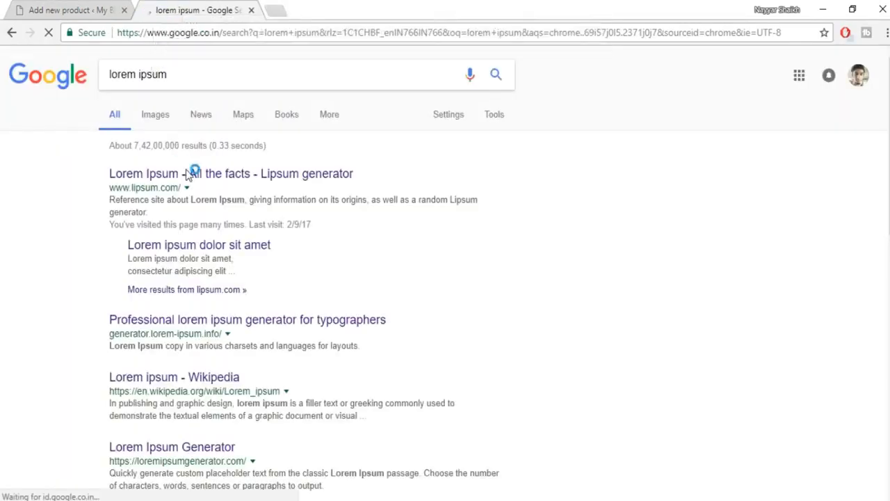
pyautogui.click(187, 174)
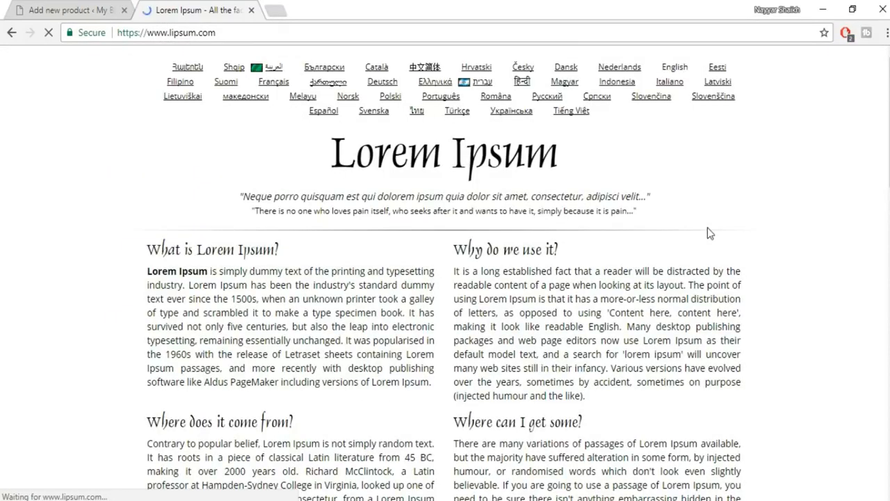
# - Generate Lorem Ipsum paragraphs, copy two of them, and return to the Add new product tab
pyautogui.scroll(-6, 707, 232)
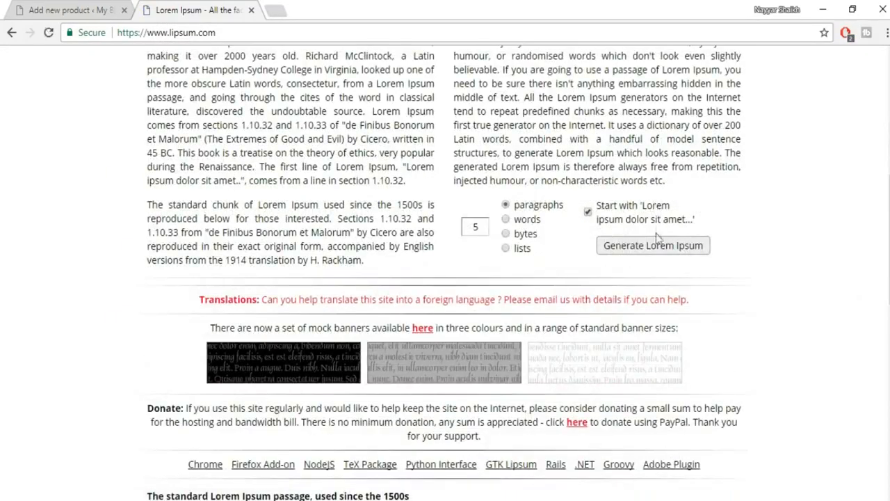
pyautogui.click(656, 245)
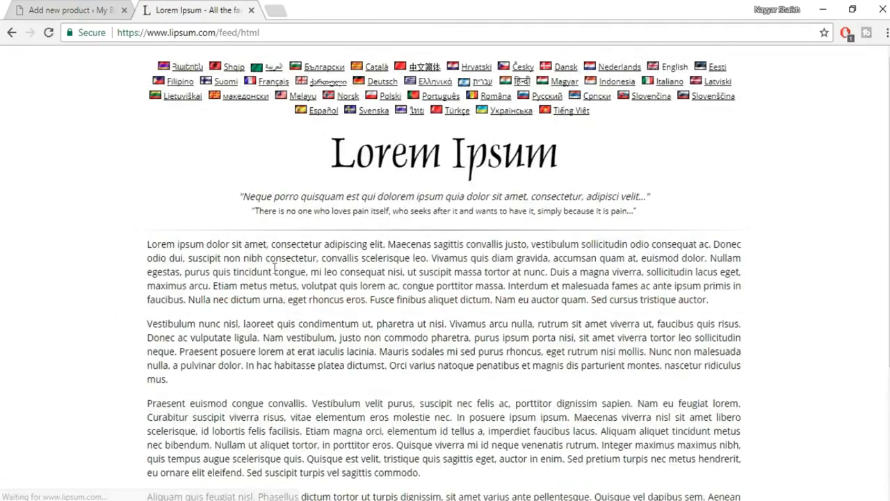
pyautogui.scroll(-1, 413, 276)
pyautogui.moveTo(549, 283); pyautogui.dragTo(397, 379)
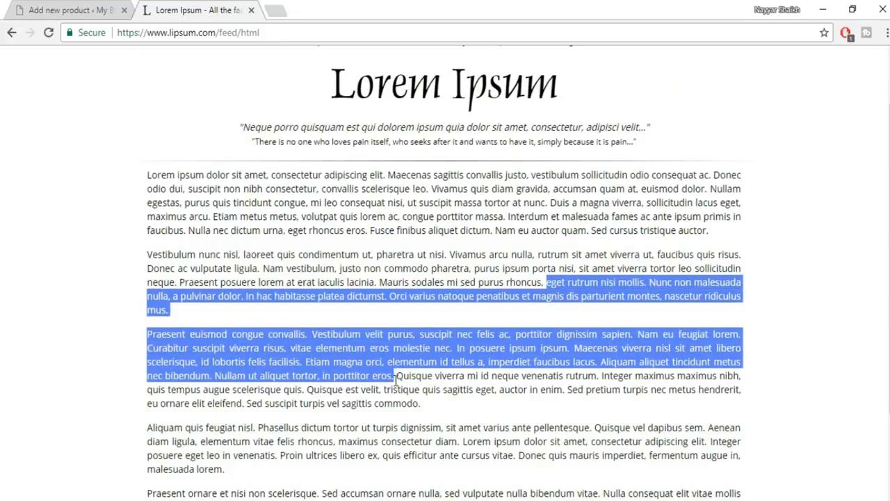
pyautogui.click(82, 9)
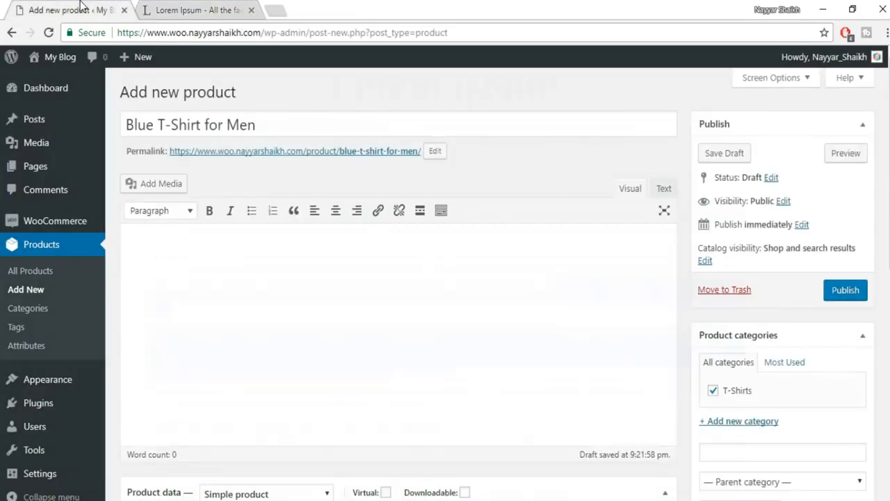
# - Paste the two Lorem Ipsum paragraphs into the product description
pyautogui.scroll(-7, 440, 272)
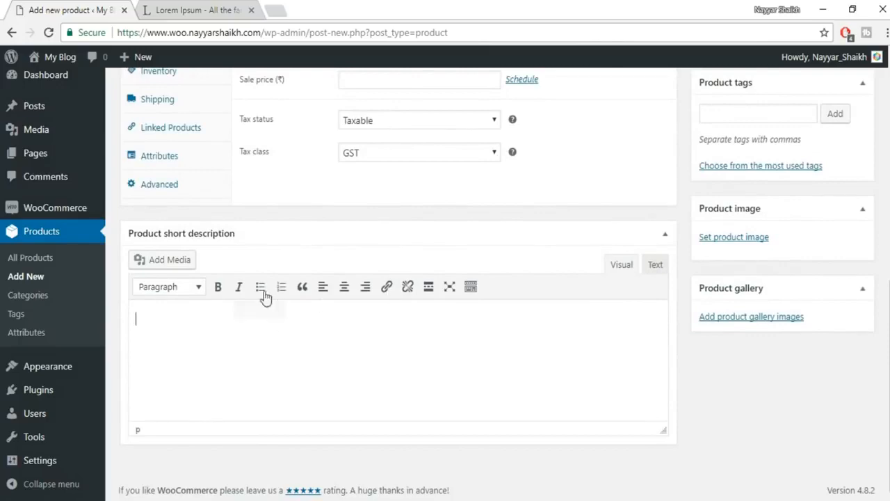
pyautogui.scroll(7, 274, 369)
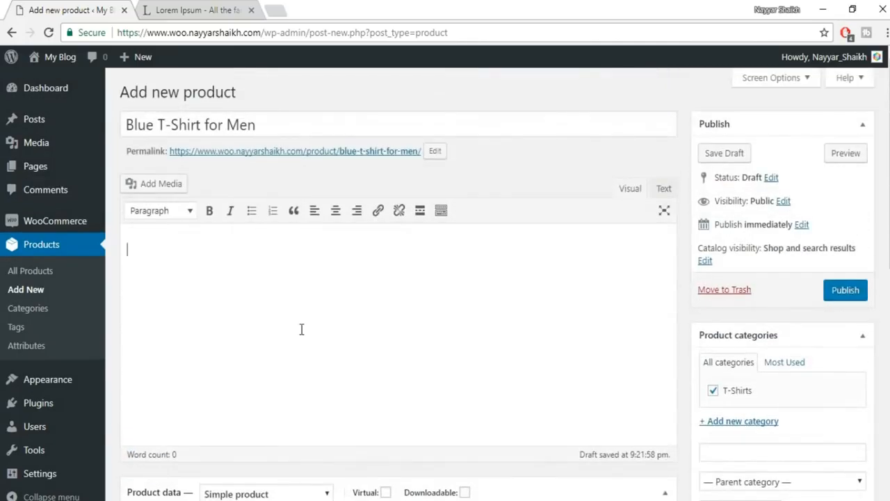
pyautogui.hotkey('ctrl', 'v')
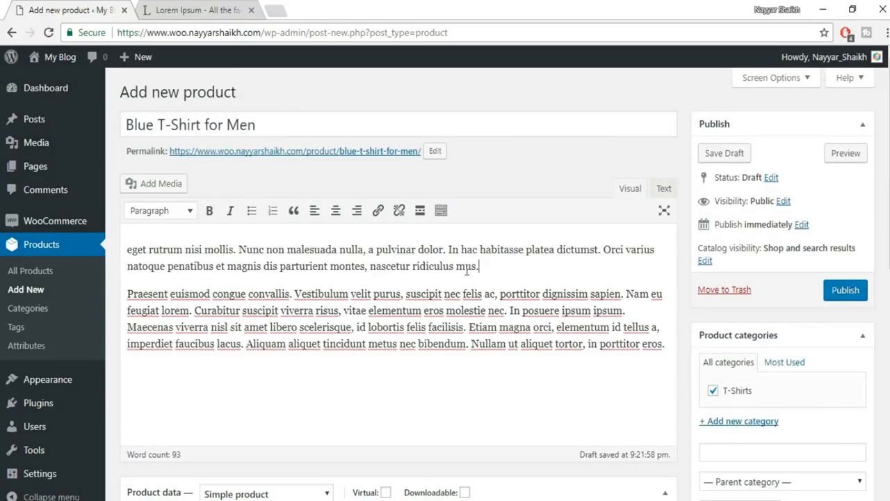
# - Copy the first description paragraph into the Product short description
pyautogui.moveTo(499, 270); pyautogui.dragTo(139, 239)
pyautogui.hotkey('ctrl', 'c')
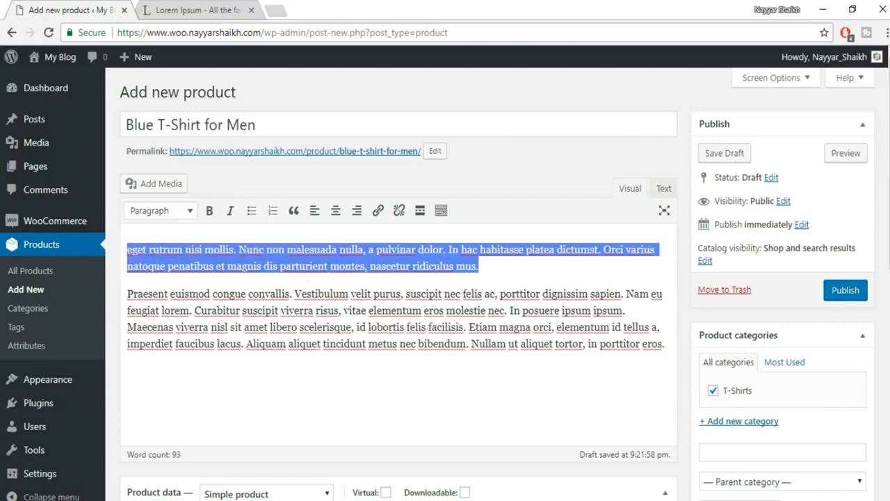
pyautogui.scroll(-7, 309, 279)
pyautogui.click(279, 344)
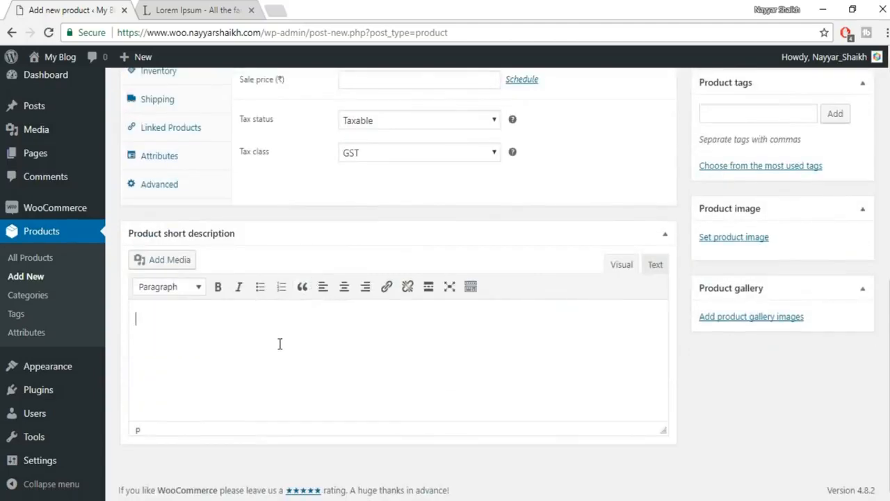
pyautogui.hotkey('ctrl', 'v')
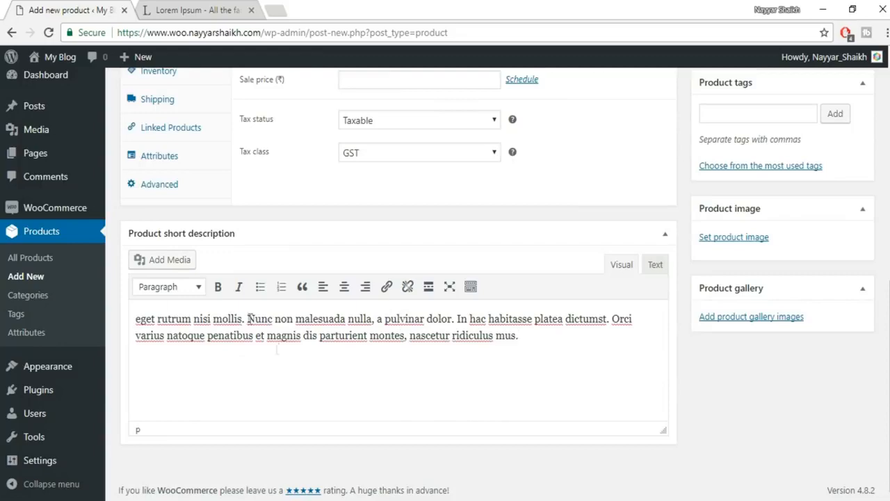
pyautogui.scroll(2, 429, 370)
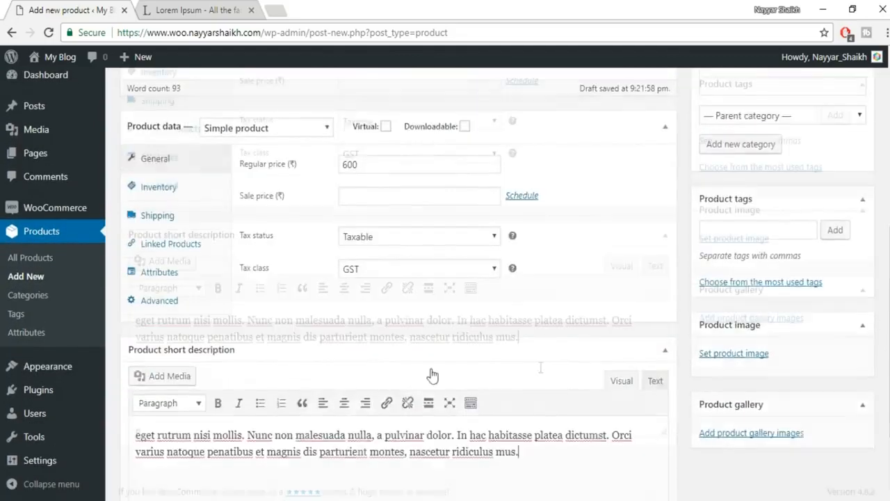
pyautogui.scroll(-2, 429, 370)
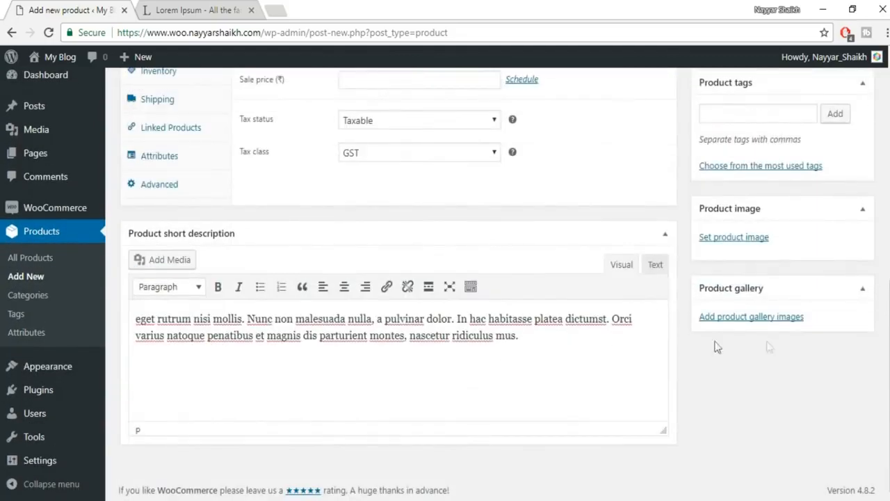
# - Upload 1.jpeg and set it as the product image
pyautogui.click(742, 240)
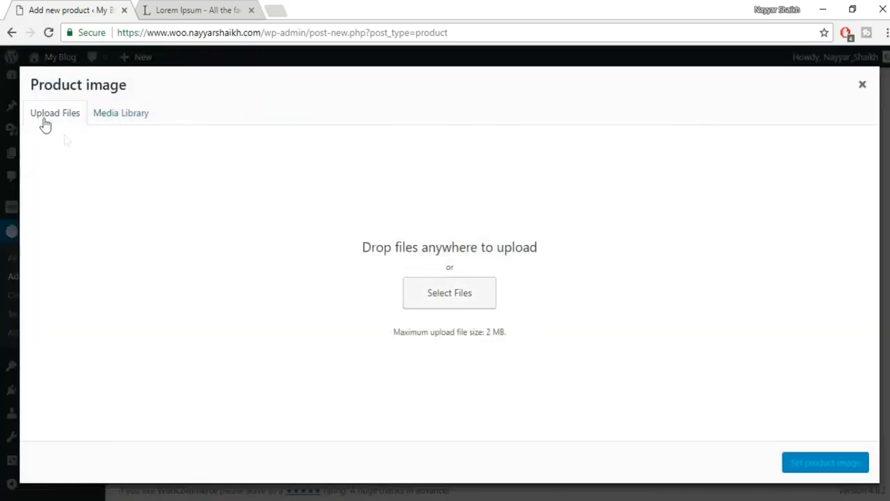
pyautogui.click(428, 299)
pyautogui.click(171, 119)
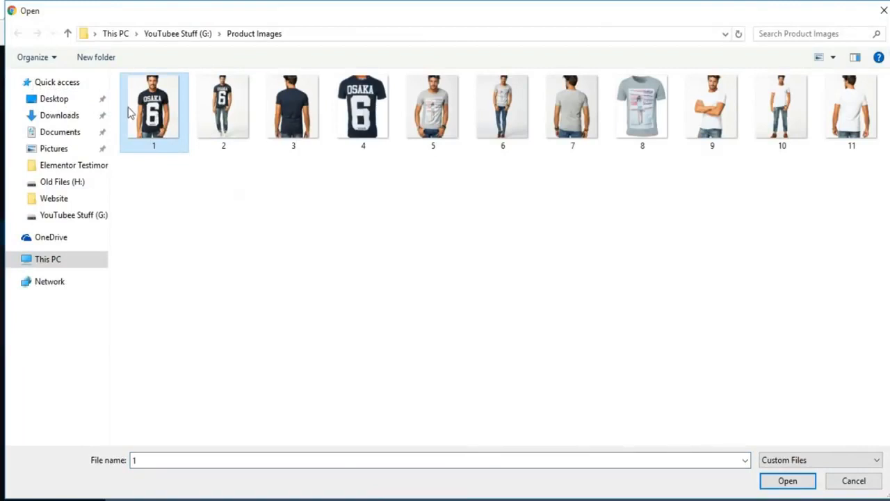
pyautogui.click(787, 481)
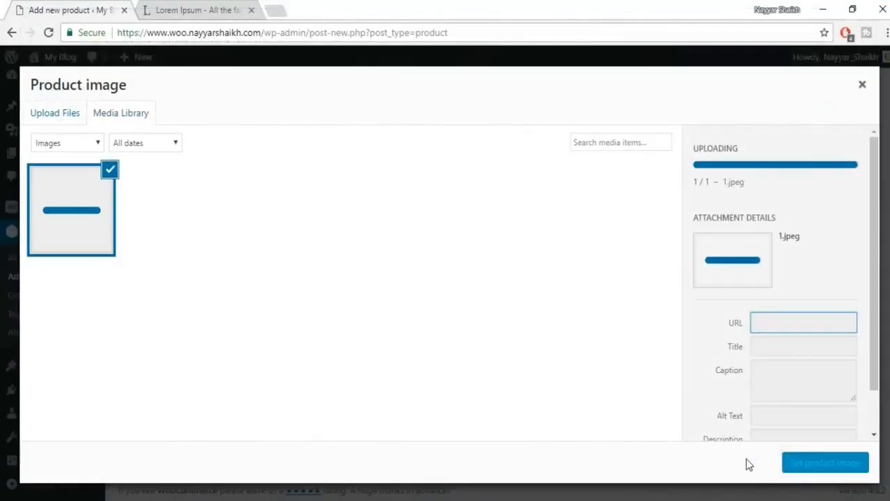
pyautogui.click(826, 464)
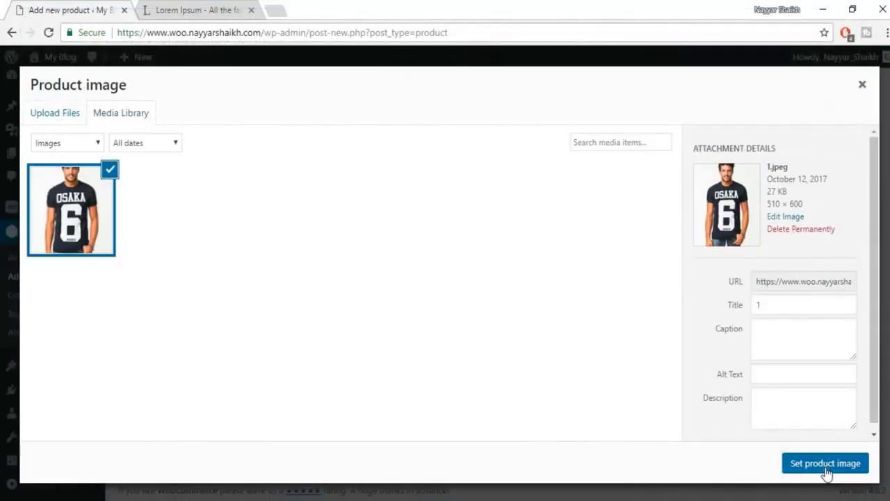
# - Upload images 2, 3 and 4 for the product gallery
pyautogui.scroll(-2, 819, 442)
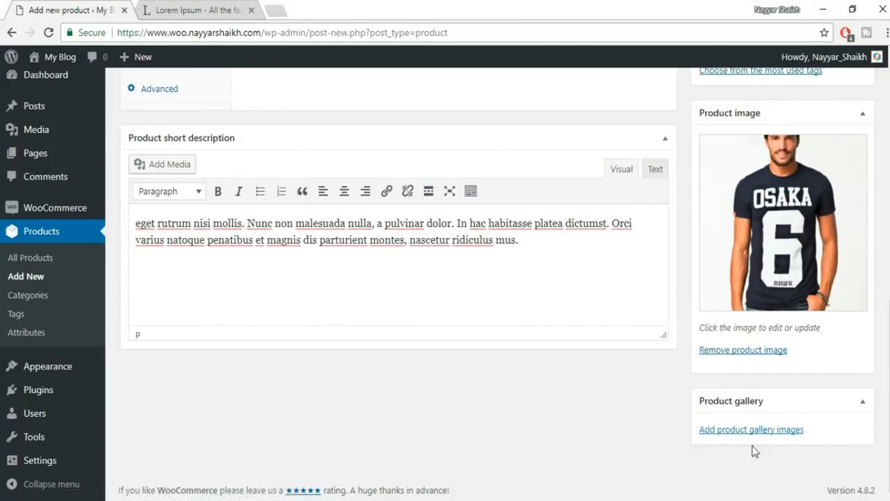
pyautogui.click(744, 431)
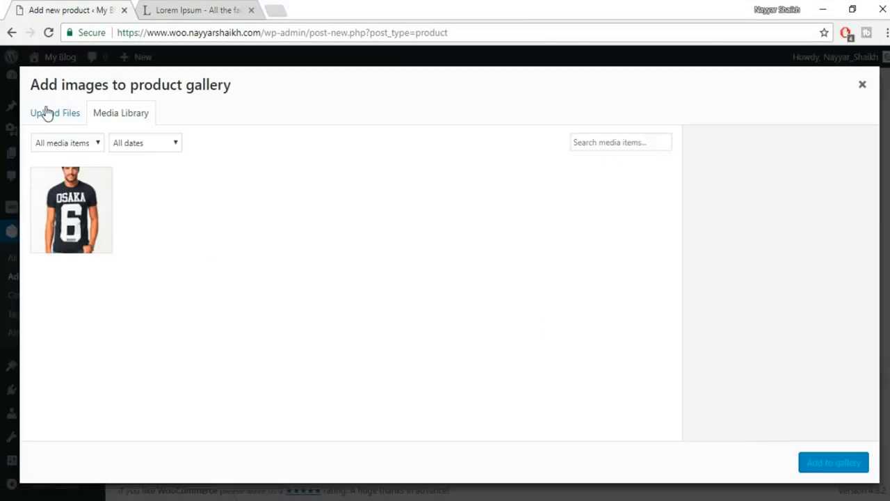
pyautogui.click(46, 114)
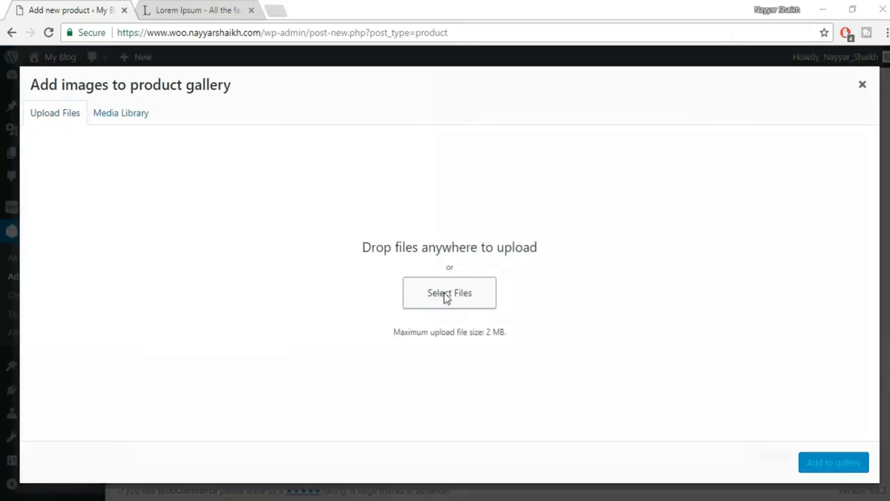
pyautogui.click(447, 293)
pyautogui.click(242, 132)
pyautogui.keyDown('ctrl'); pyautogui.click(292, 132); pyautogui.keyUp('ctrl')
pyautogui.keyDown('ctrl'); pyautogui.click(348, 132); pyautogui.keyUp('ctrl')
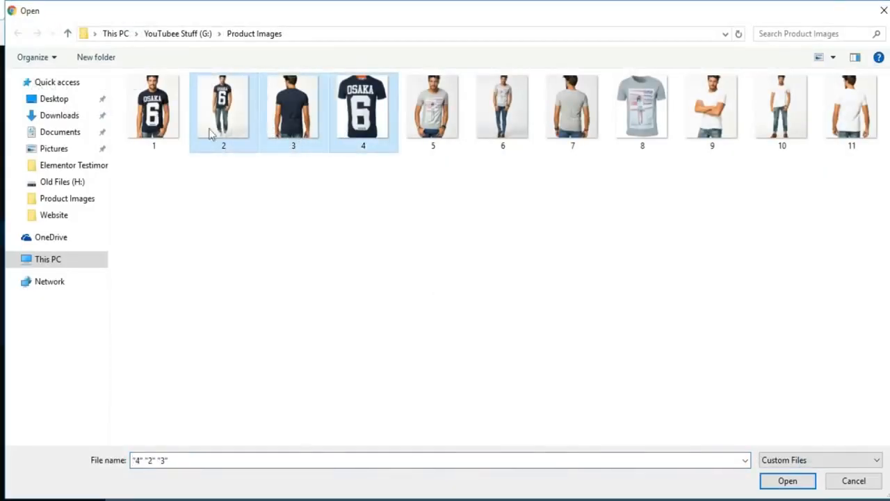
pyautogui.click(790, 480)
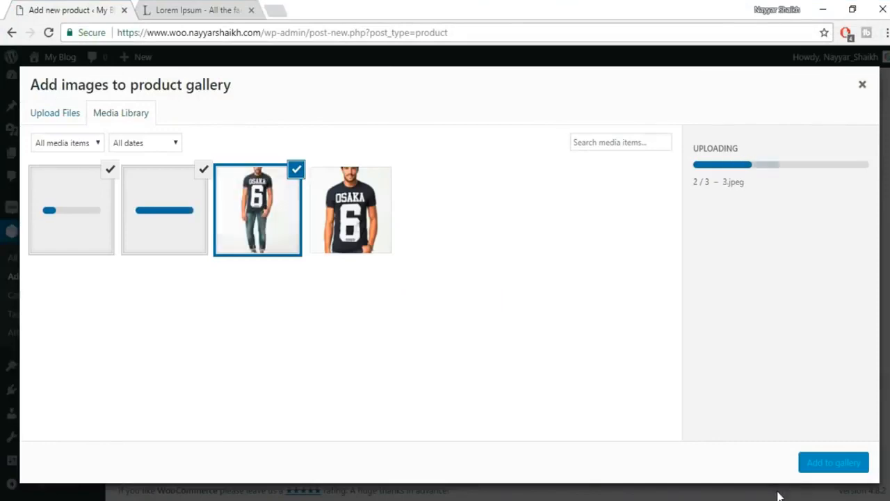
# - Add the three uploaded photos to the gallery and tag the product Shirts and Men
pyautogui.click(810, 468)
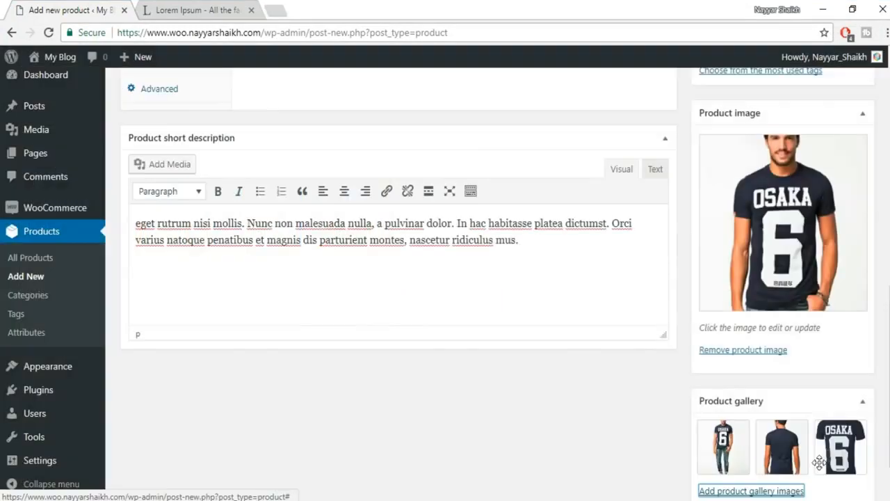
pyautogui.scroll(4, 815, 455)
pyautogui.click(763, 298)
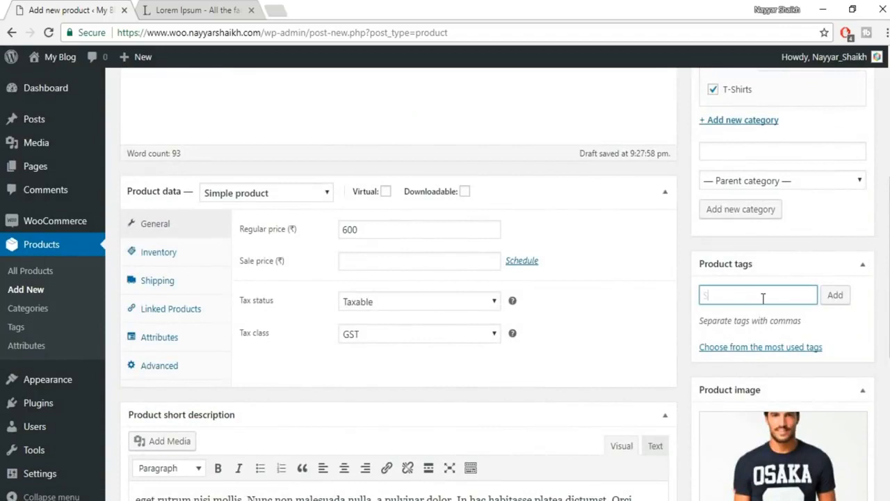
pyautogui.write('Shirts')
pyautogui.press('Return')
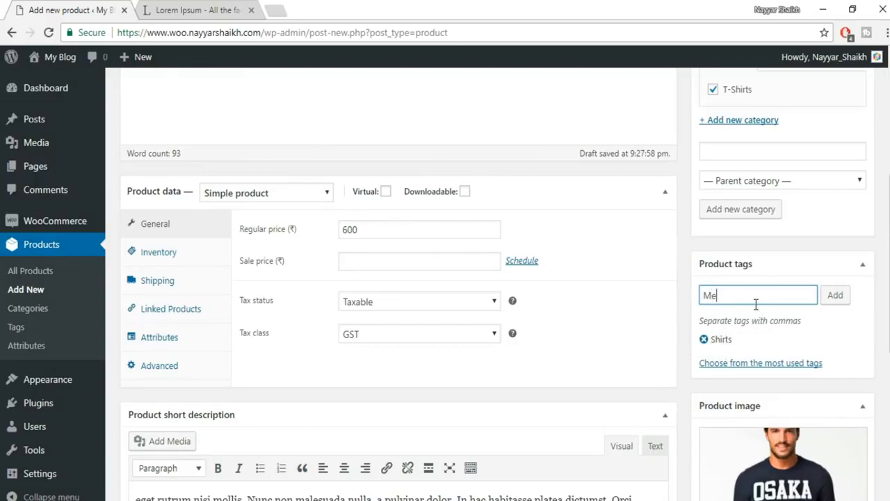
pyautogui.write('Men')
pyautogui.press('Return')
# - Preview Blue T-Shirt for Men on the storefront and check its title, price and tag details
pyautogui.scroll(5, 823, 313)
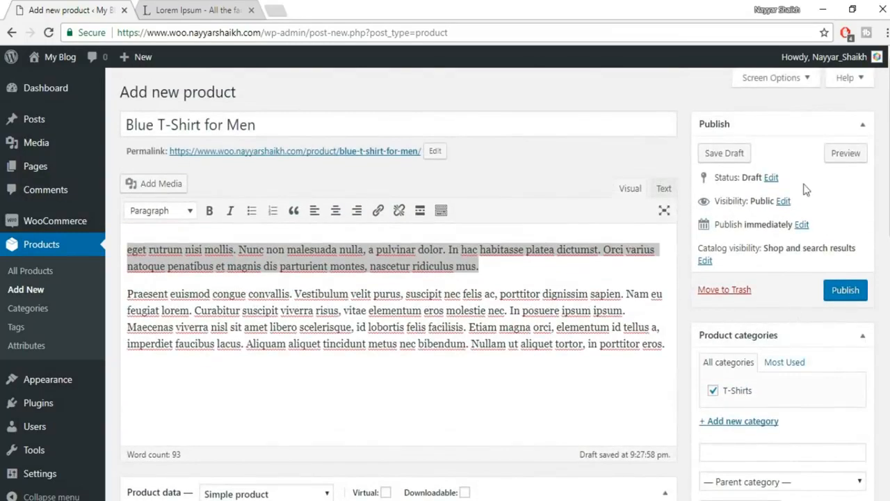
pyautogui.click(854, 153)
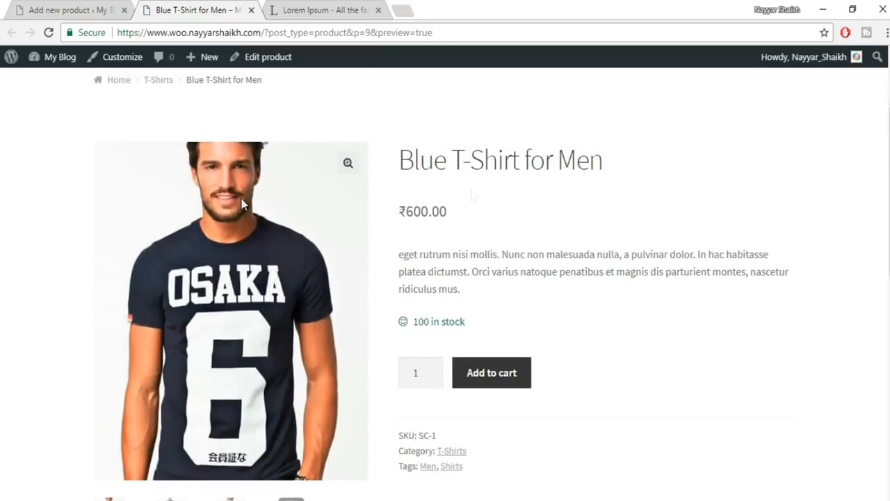
pyautogui.moveTo(407, 160); pyautogui.dragTo(612, 155)
pyautogui.click(664, 175)
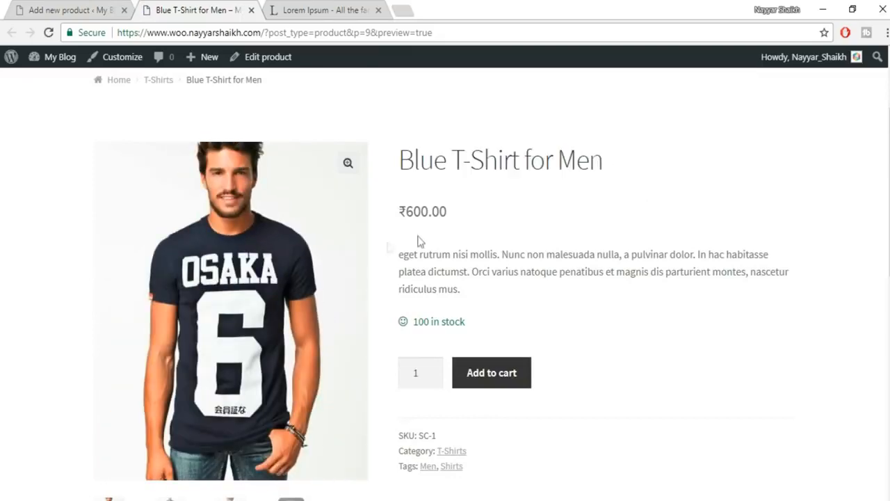
pyautogui.moveTo(421, 211); pyautogui.dragTo(467, 212)
pyautogui.click(467, 212)
pyautogui.scroll(-2, 556, 233)
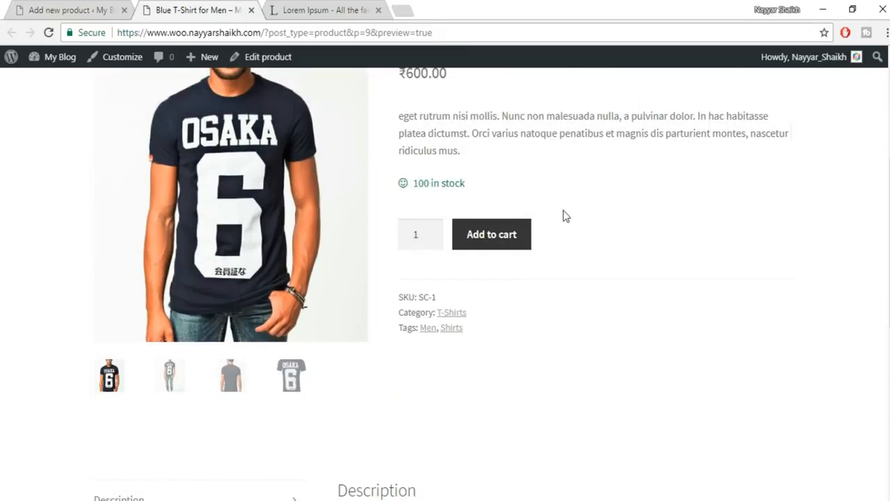
pyautogui.scroll(1, 564, 215)
pyautogui.moveTo(441, 202); pyautogui.dragTo(468, 219)
pyautogui.click(471, 220)
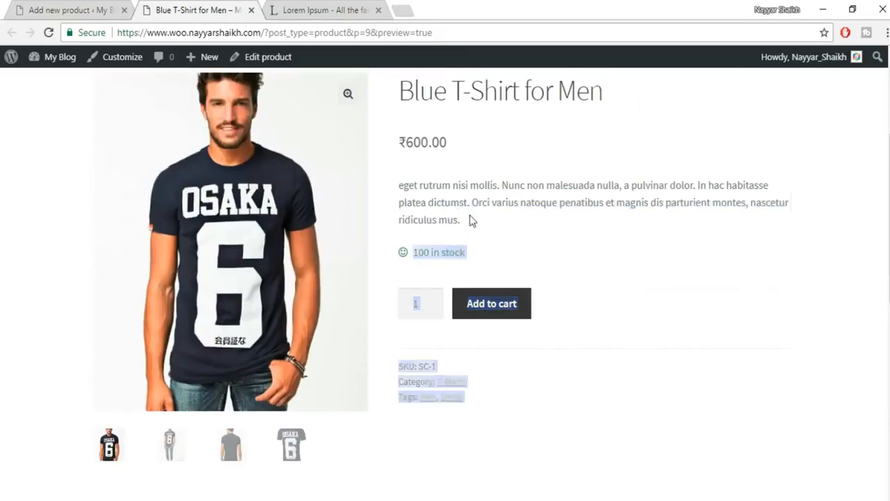
pyautogui.scroll(-1, 487, 321)
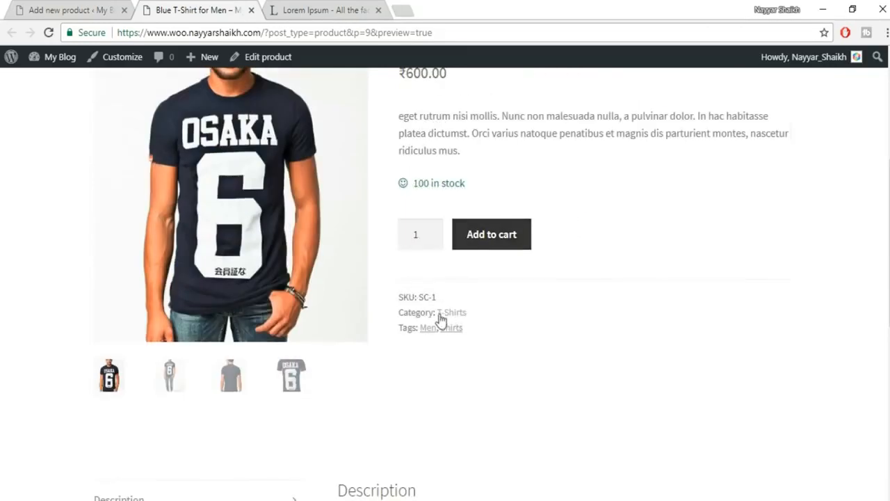
pyautogui.scroll(-5, 591, 306)
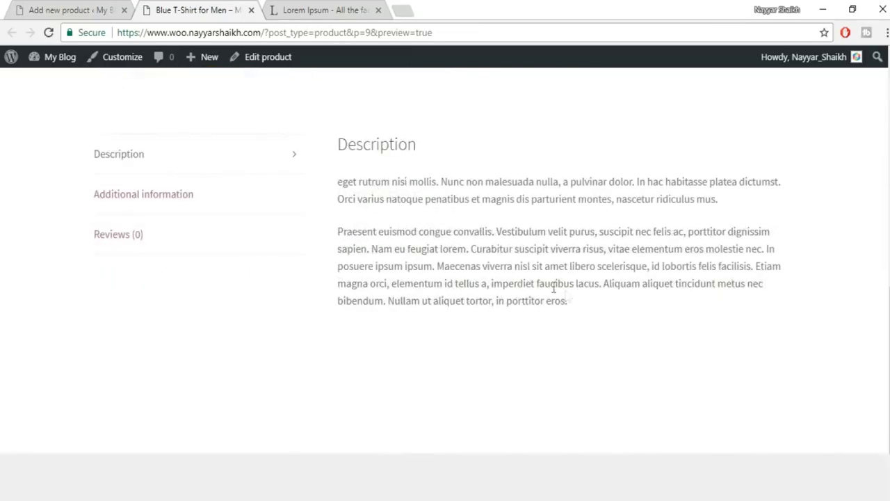
# - Check the preview's Additional information, Reviews and Description tabs
pyautogui.click(198, 198)
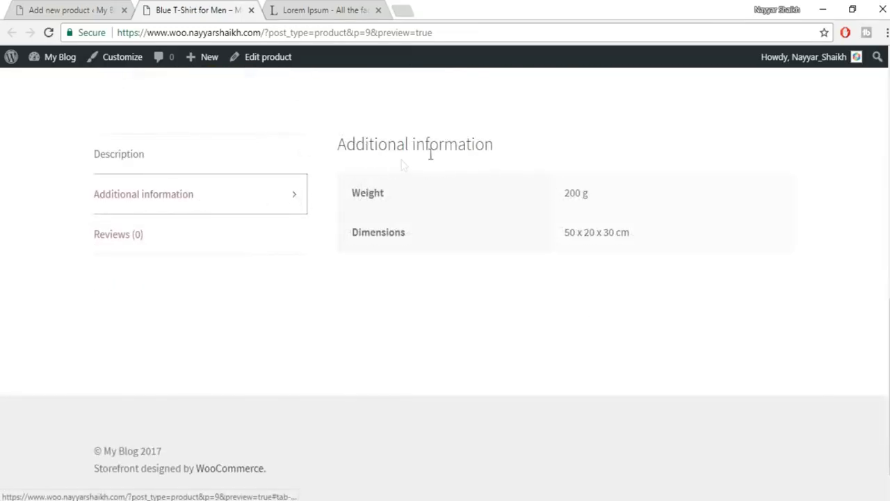
pyautogui.click(165, 245)
pyautogui.scroll(-3, 498, 318)
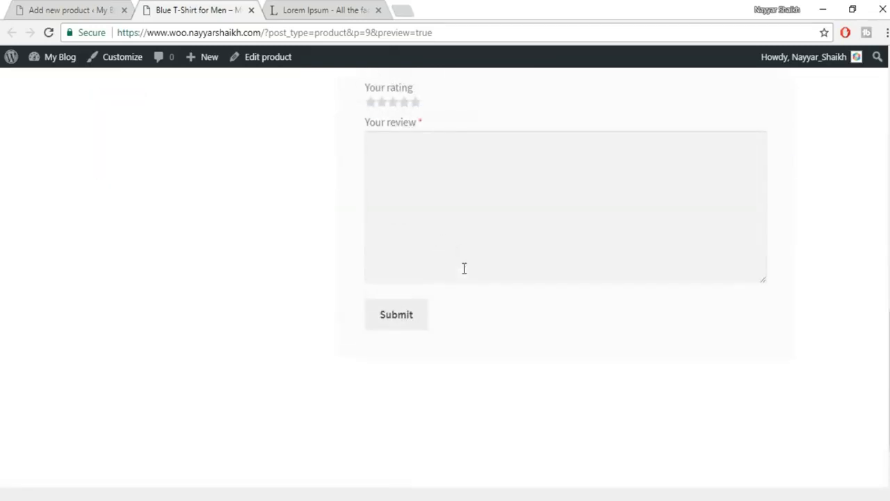
pyautogui.scroll(2, 463, 266)
pyautogui.scroll(1, 346, 247)
pyautogui.click(193, 167)
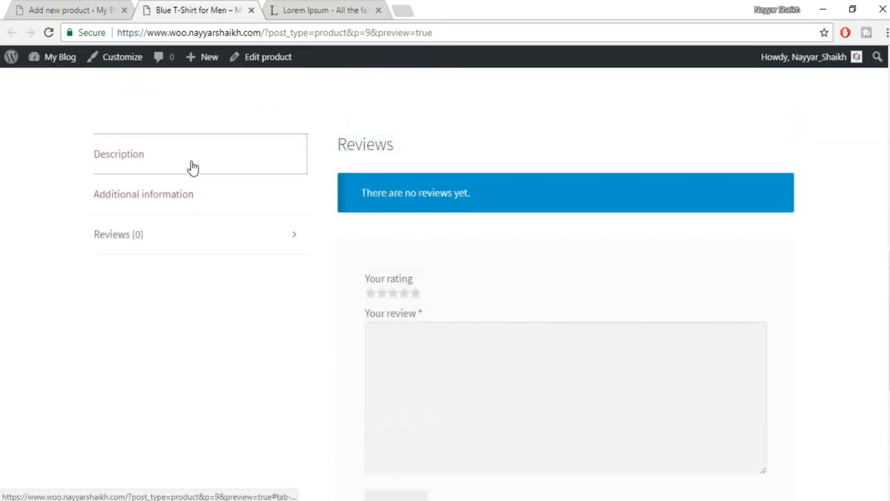
# - Browse gallery images two, four and one, then return to the product editor
pyautogui.scroll(2, 625, 185)
pyautogui.scroll(6, 664, 187)
pyautogui.scroll(-3, 666, 230)
pyautogui.click(171, 390)
pyautogui.click(288, 378)
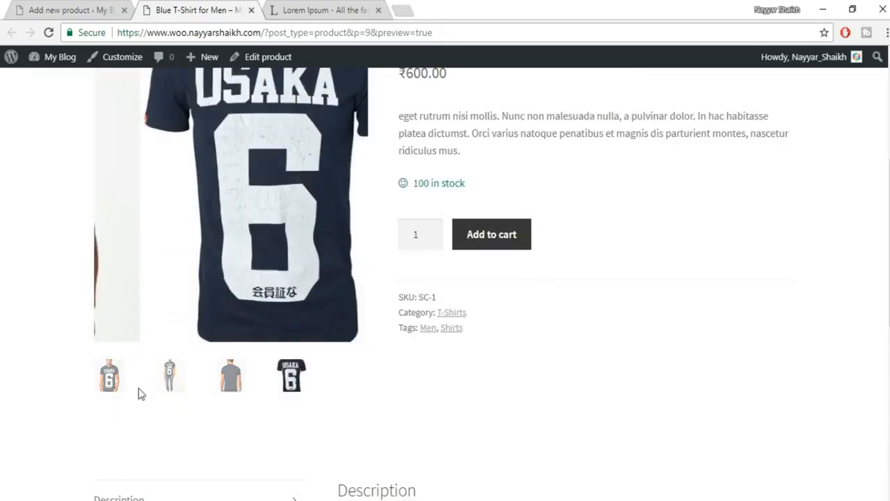
pyautogui.click(117, 382)
pyautogui.scroll(2, 621, 351)
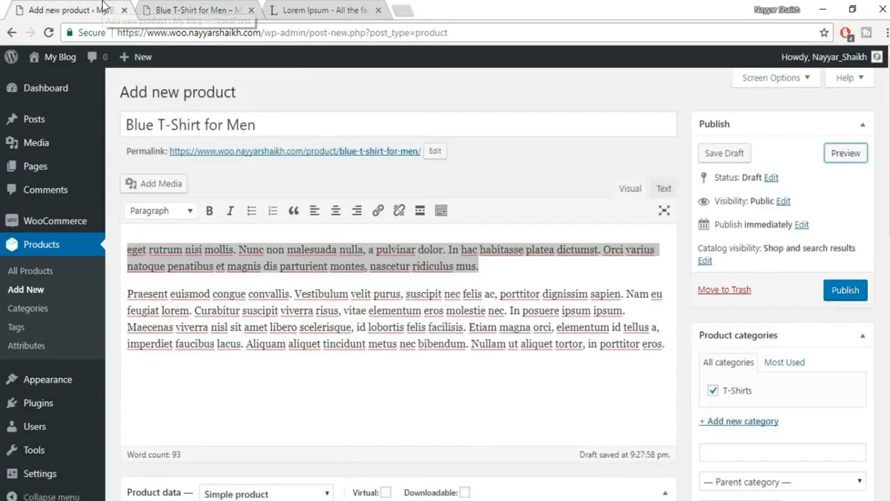
pyautogui.click(103, 9)
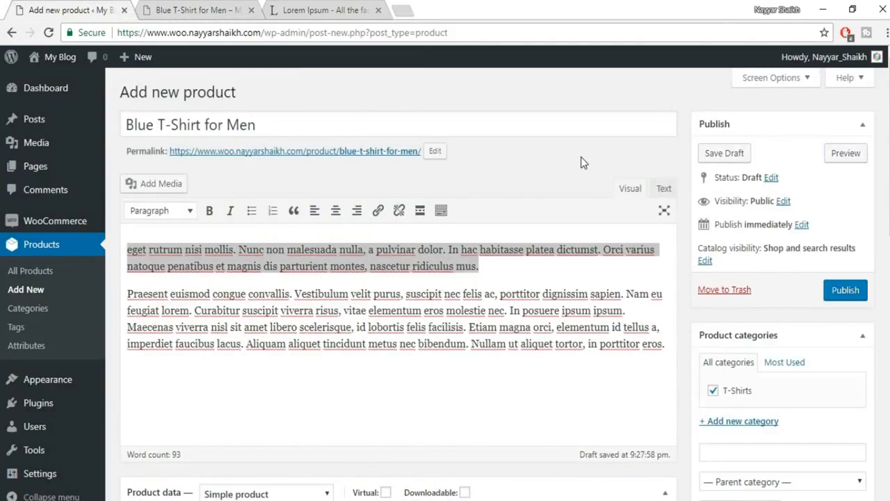
# - Publish Blue T-Shirt for Men and check its Shipping data, which has no shipping class
pyautogui.click(848, 297)
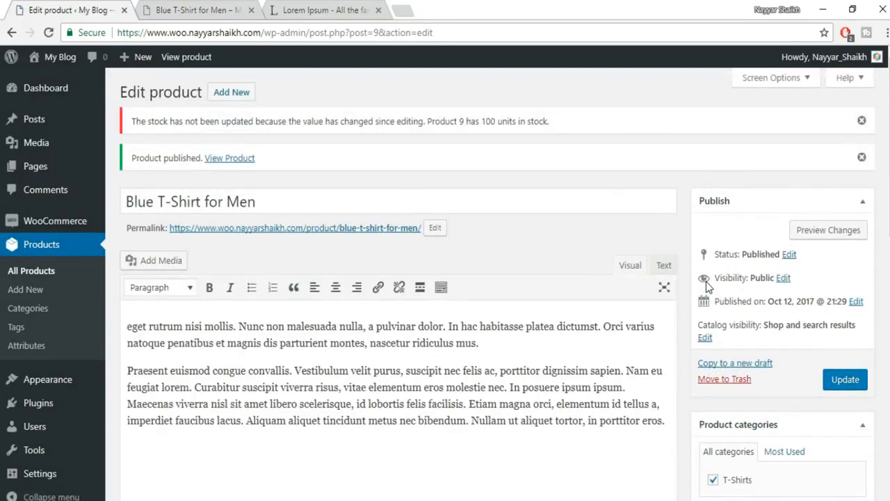
pyautogui.scroll(-7, 526, 255)
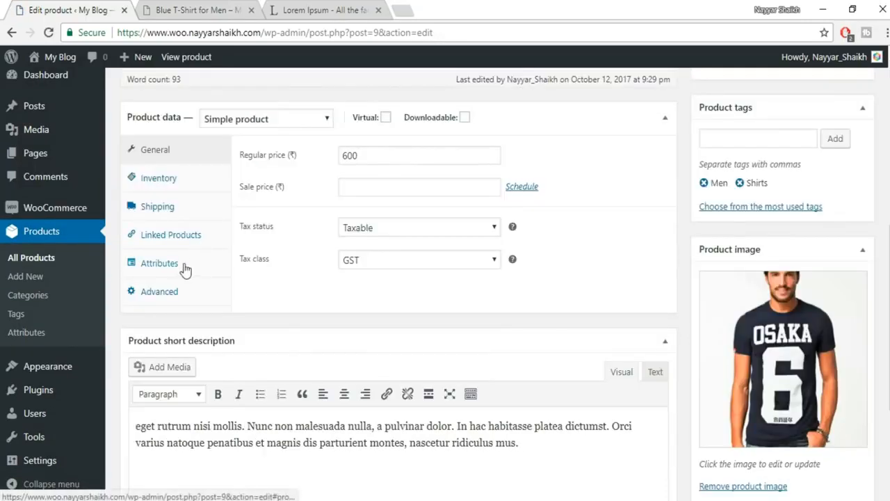
pyautogui.click(170, 206)
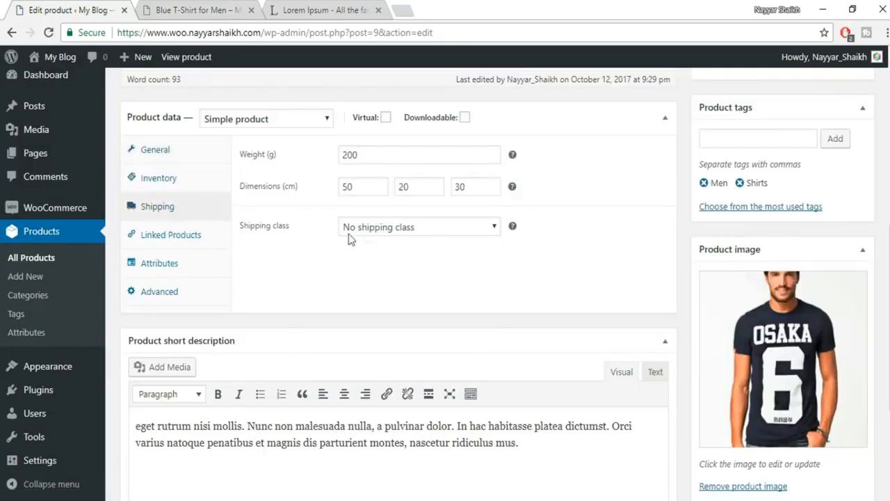
pyautogui.moveTo(70, 214)
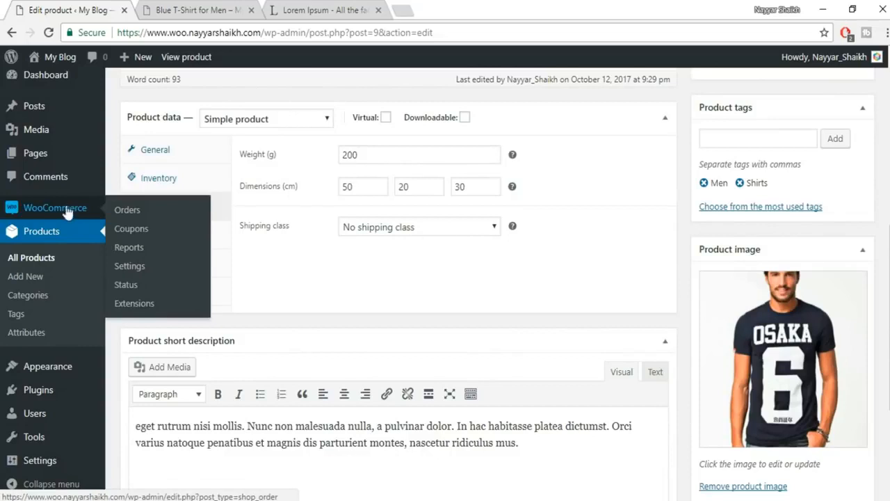
# - Go to WooCommerce Settings > Shipping > Shipping classes and add a new class row
pyautogui.click(137, 265)
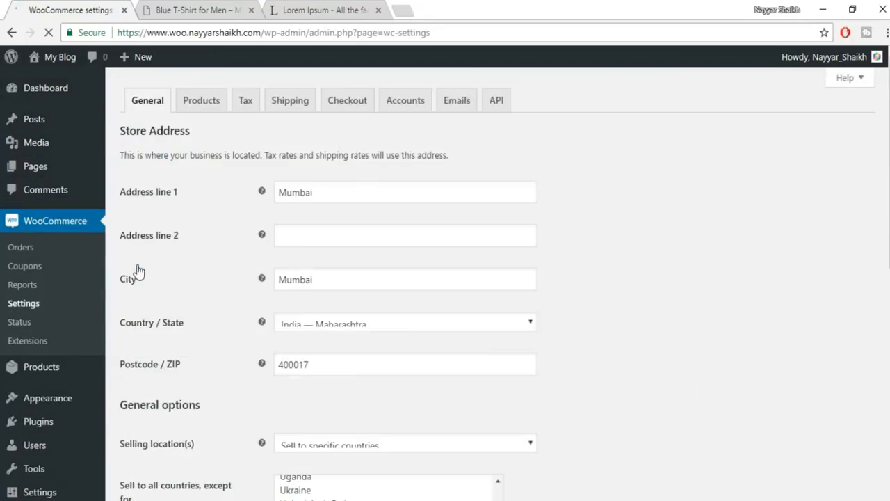
pyautogui.click(297, 113)
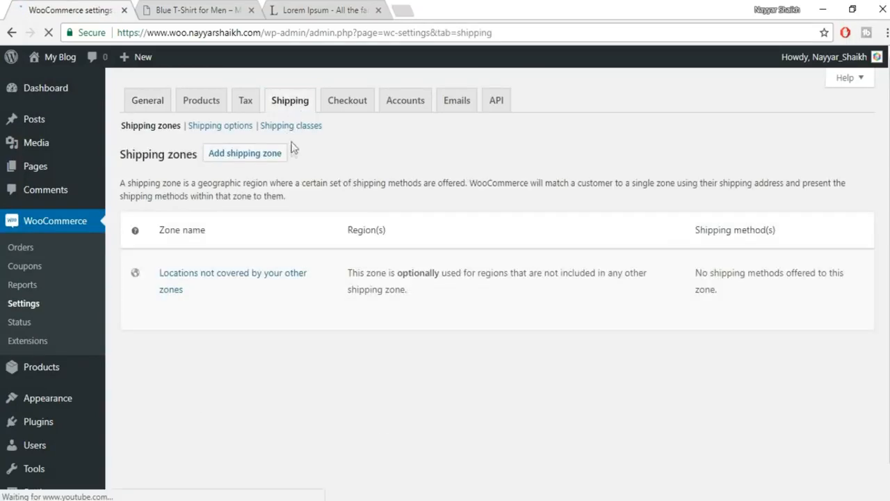
pyautogui.click(300, 126)
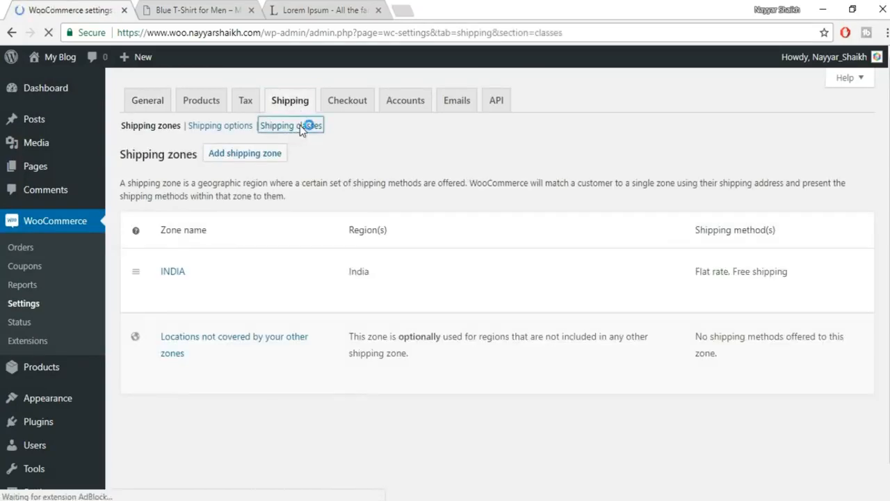
pyautogui.moveTo(211, 255)
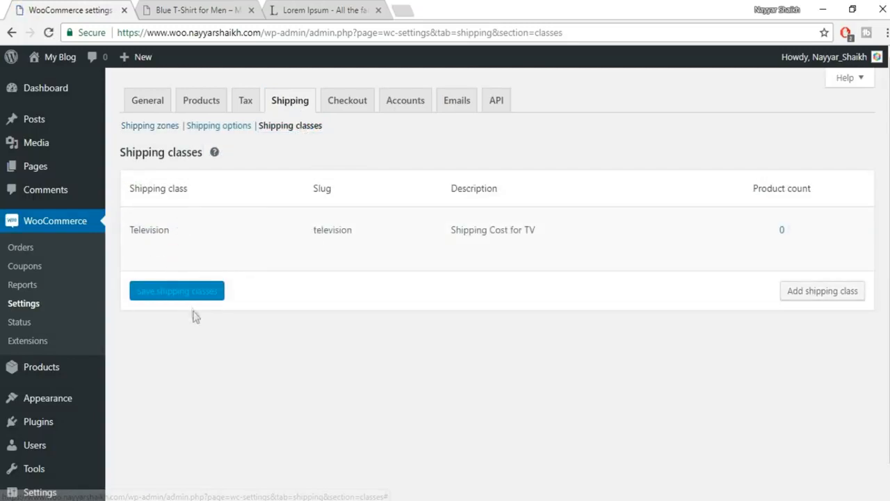
pyautogui.click(807, 295)
# - Name the class T-Shirts with slug shirts and description Shirts, and save it
pyautogui.click(277, 295)
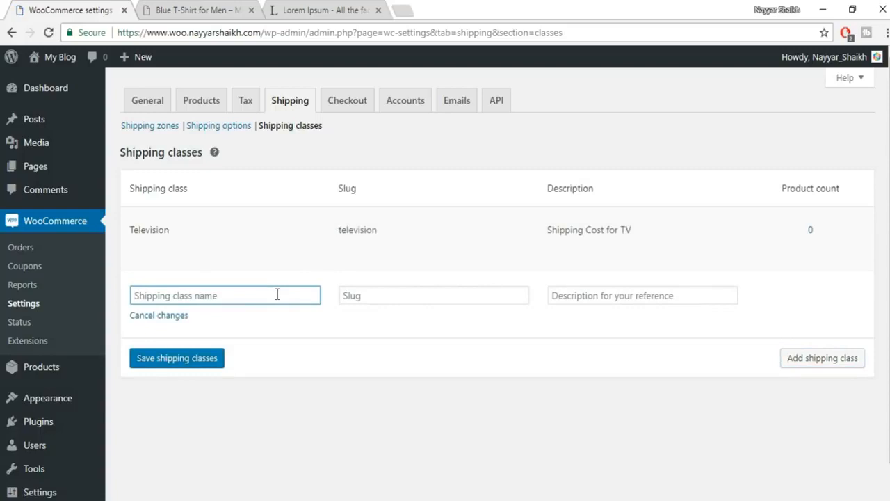
pyautogui.write('T-Shirts')
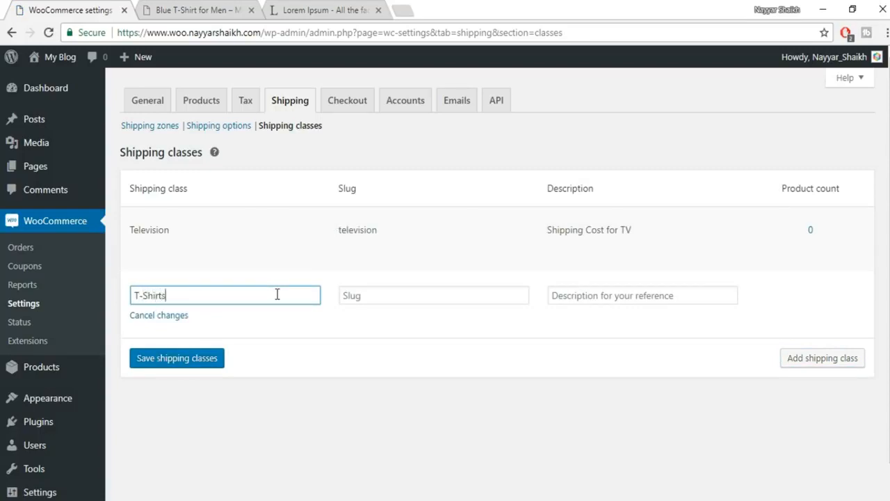
pyautogui.press('Tab')
pyautogui.click(403, 298)
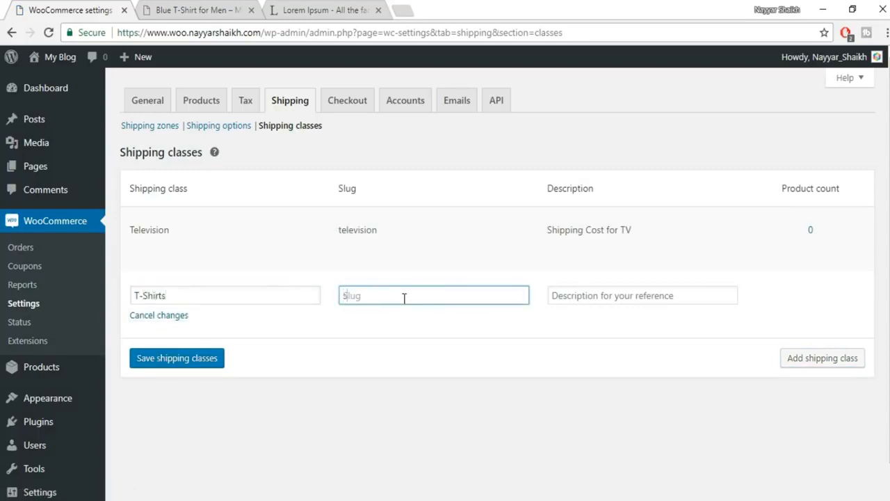
pyautogui.click(597, 296)
pyautogui.write('Shirts')
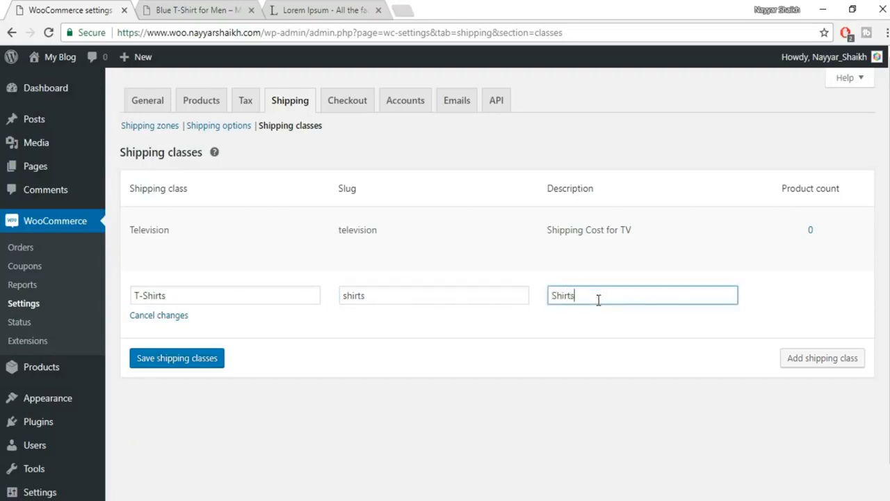
pyautogui.click(198, 362)
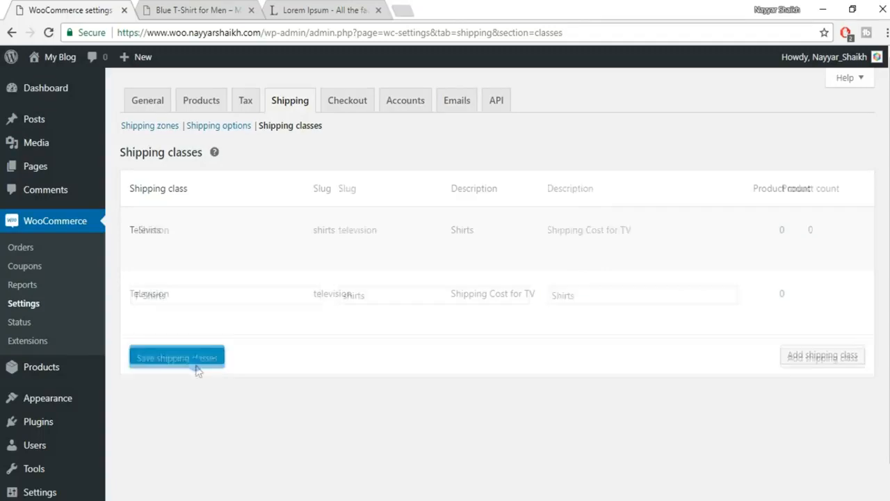
pyautogui.click(212, 129)
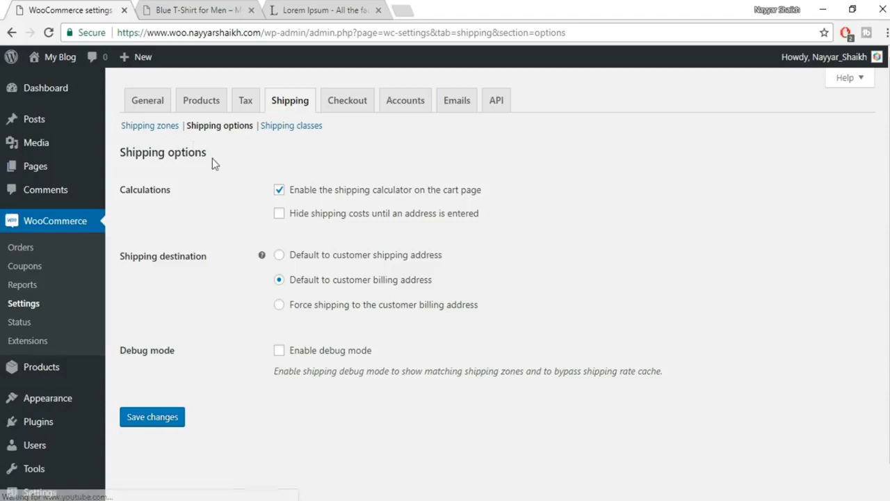
# - Set the INDIA zone Flat rate's T-Shirts class cost to [qty] * 60 and save
pyautogui.click(162, 129)
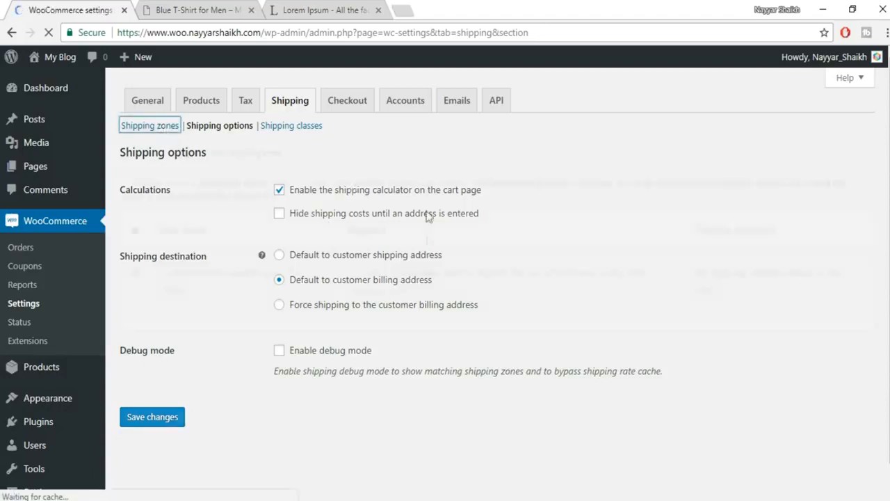
pyautogui.scroll(-1, 172, 276)
pyautogui.click(168, 257)
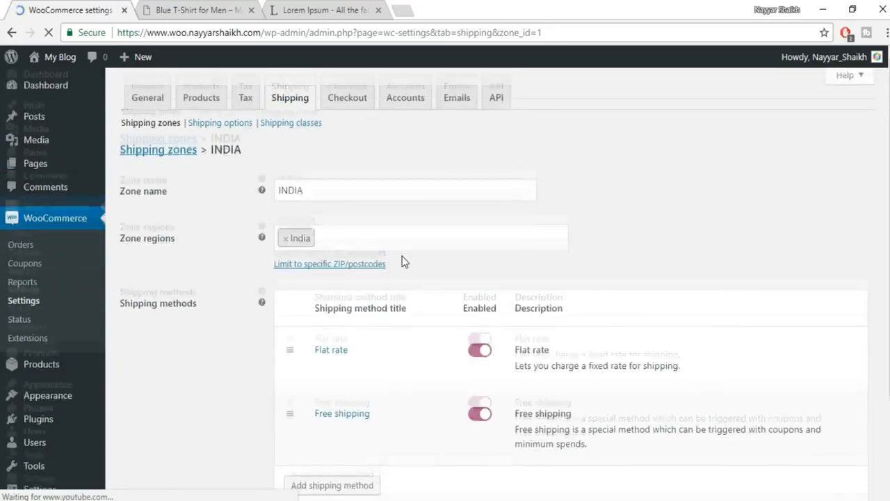
pyautogui.scroll(-2, 404, 258)
pyautogui.click(321, 302)
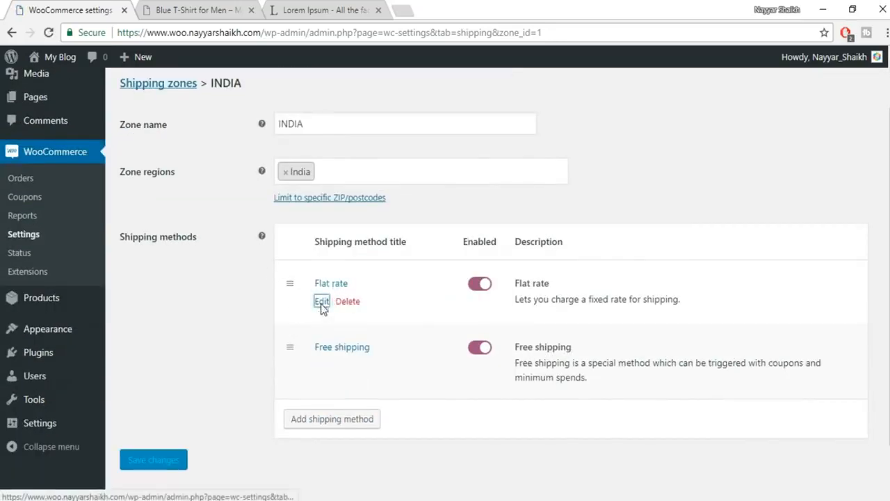
pyautogui.scroll(-1, 456, 272)
pyautogui.click(402, 303)
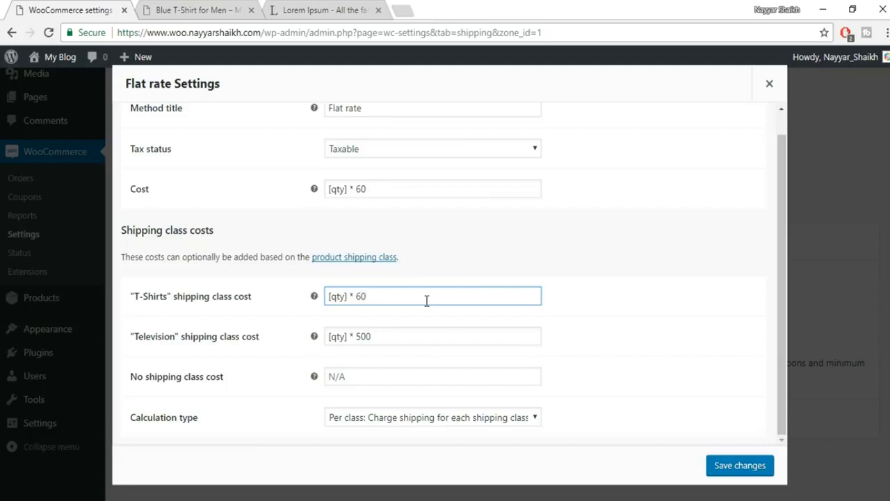
pyautogui.click(743, 465)
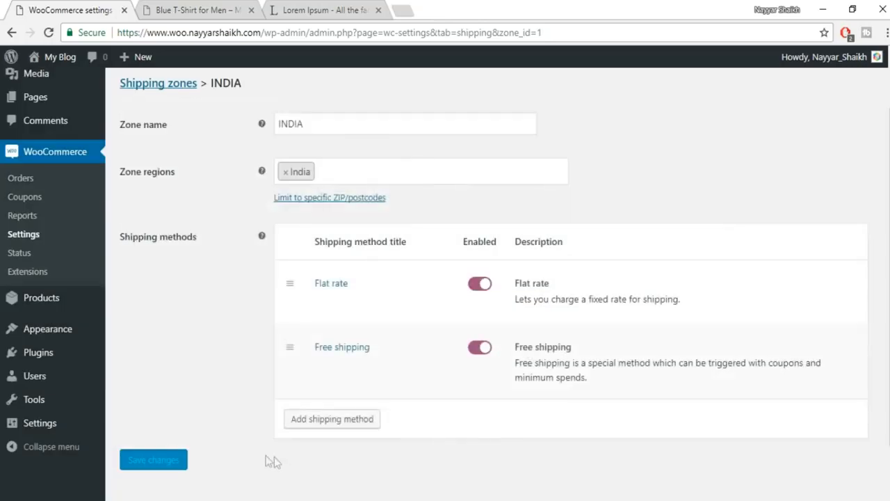
pyautogui.click(199, 10)
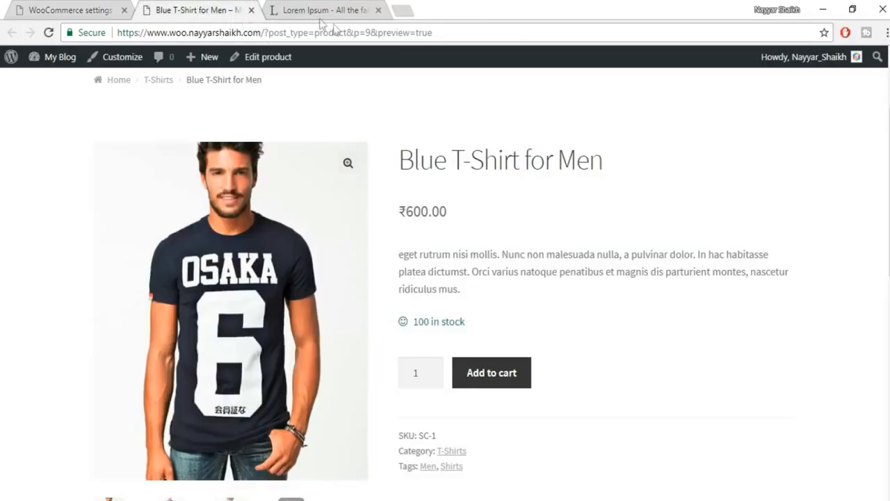
# - Assign the T-Shirts shipping class to Blue T-Shirt for Men and update the product
pyautogui.keyDown('ctrl'); pyautogui.click(270, 63); pyautogui.keyUp('ctrl')
pyautogui.moveTo(324, 8); pyautogui.dragTo(215, 6)
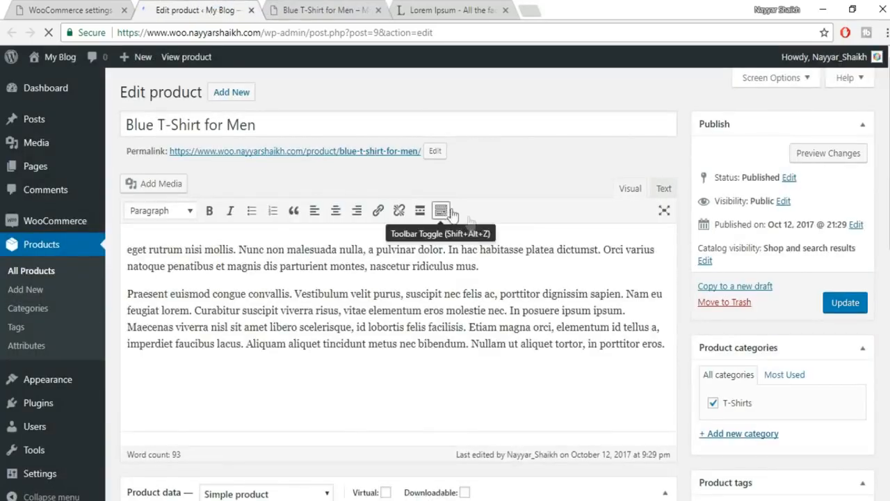
pyautogui.scroll(-3, 470, 221)
pyautogui.scroll(-3, 469, 221)
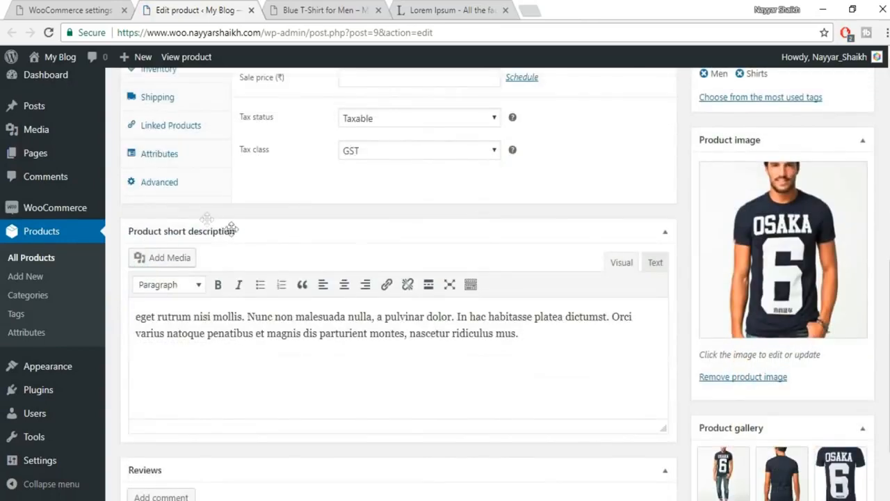
pyautogui.scroll(1, 195, 154)
pyautogui.click(187, 166)
pyautogui.click(410, 187)
pyautogui.click(388, 232)
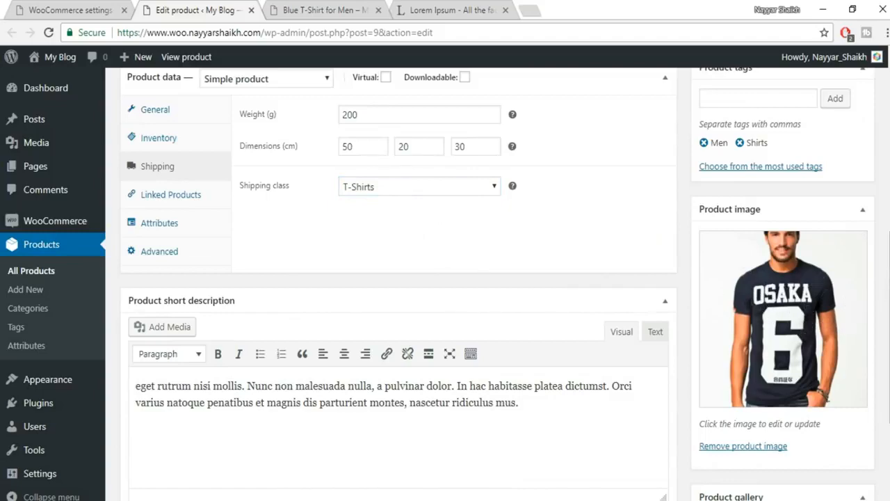
pyautogui.scroll(5, 399, 278)
pyautogui.click(856, 252)
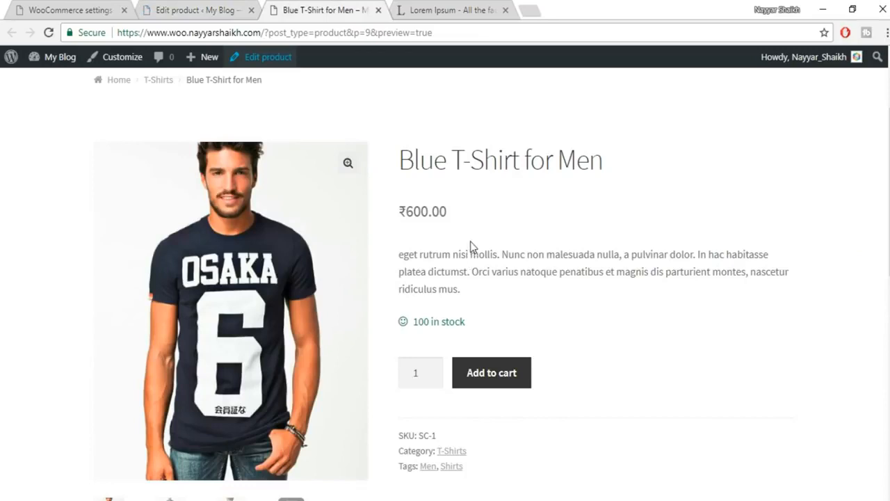
pyautogui.scroll(-1, 707, 206)
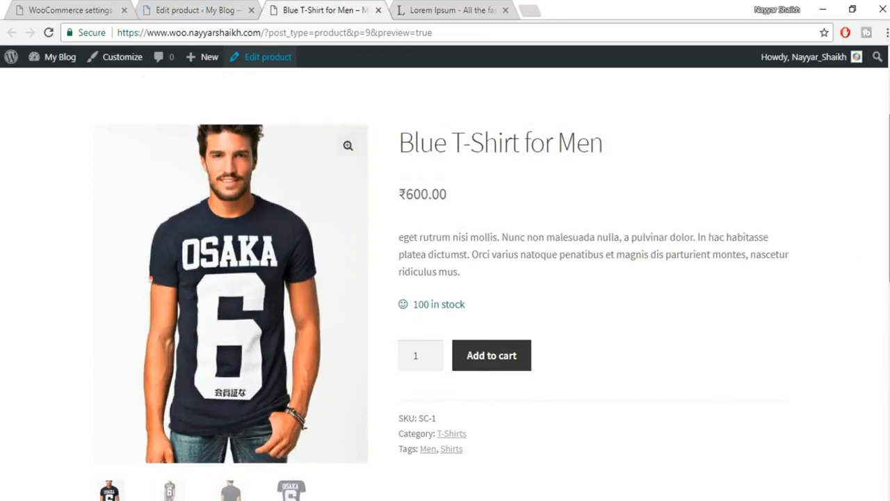
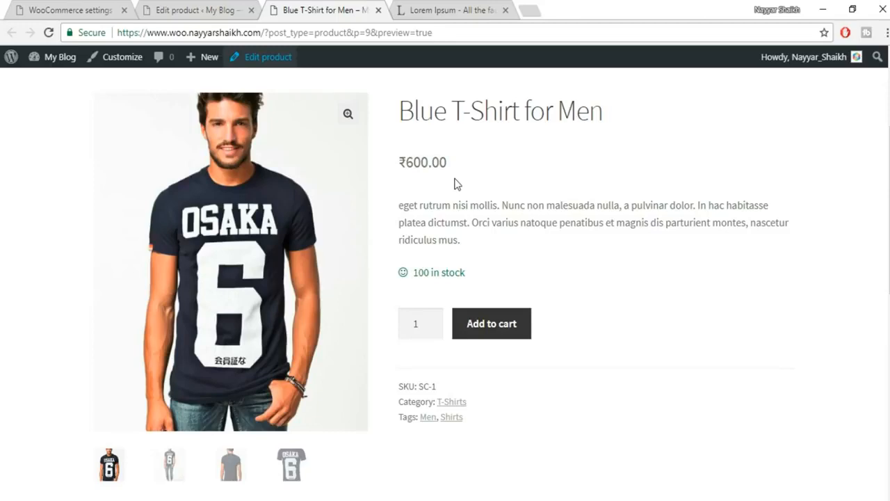
# - Return from the preview tab to the Blue T-Shirt for Men product editor
pyautogui.click(208, 9)
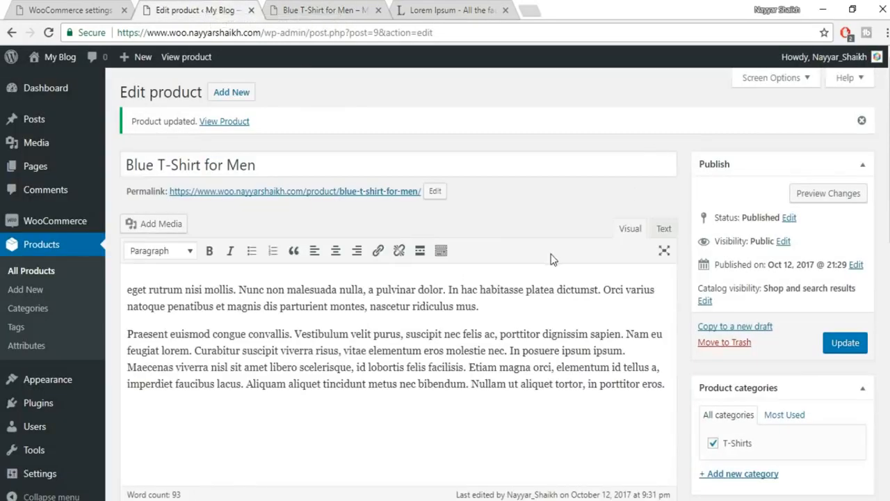
# - Enter 400 as the sale price alongside the 600 regular price
pyautogui.scroll(-6, 551, 259)
pyautogui.click(360, 188)
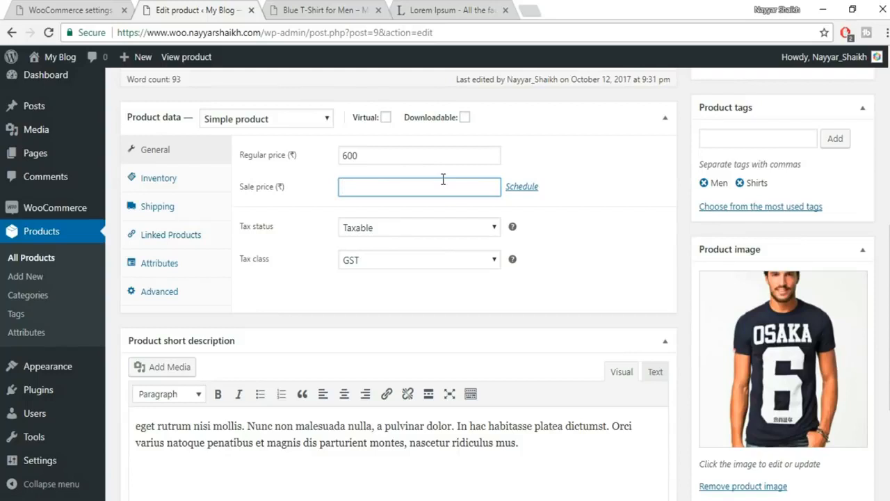
pyautogui.moveTo(443, 180); pyautogui.dragTo(333, 195)
pyautogui.click(355, 154)
pyautogui.moveTo(354, 155); pyautogui.dragTo(336, 157)
pyautogui.moveTo(359, 186); pyautogui.dragTo(335, 189)
pyautogui.click(546, 265)
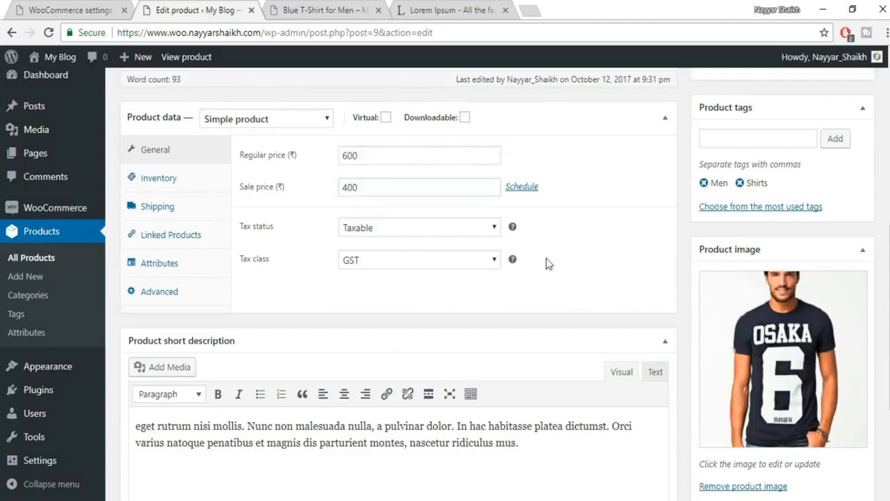
# - Schedule the sale from 2017-10-12 to 2017-10-15 and update the product
pyautogui.click(523, 188)
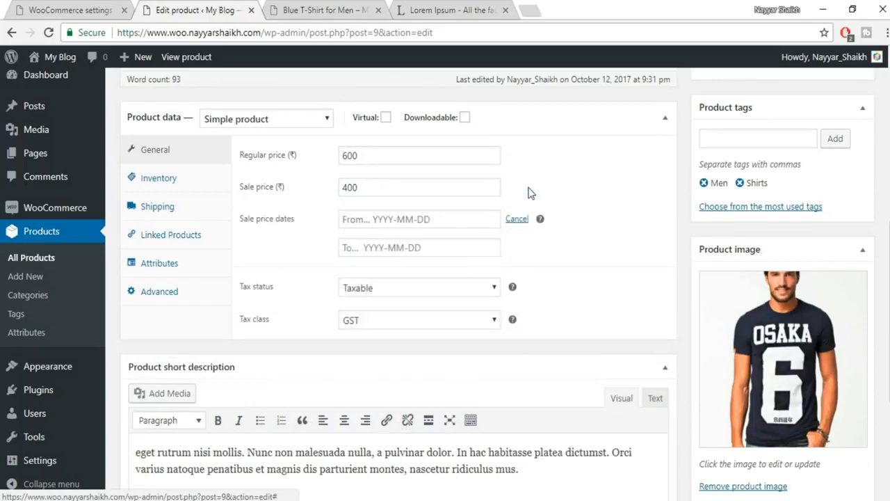
pyautogui.click(405, 220)
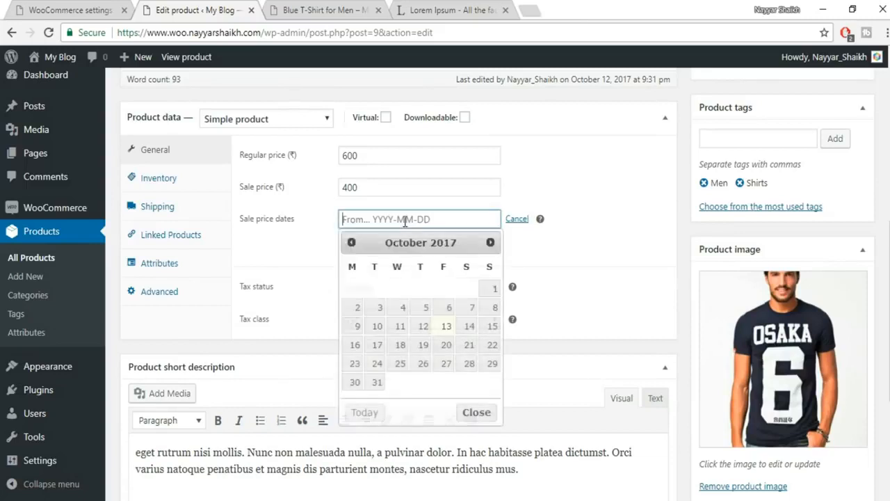
pyautogui.click(446, 325)
pyautogui.click(420, 221)
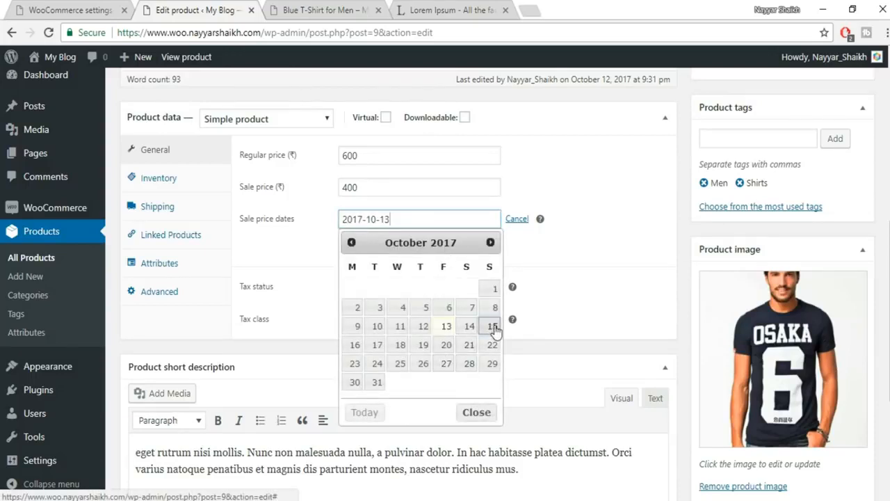
pyautogui.click(492, 326)
pyautogui.click(431, 220)
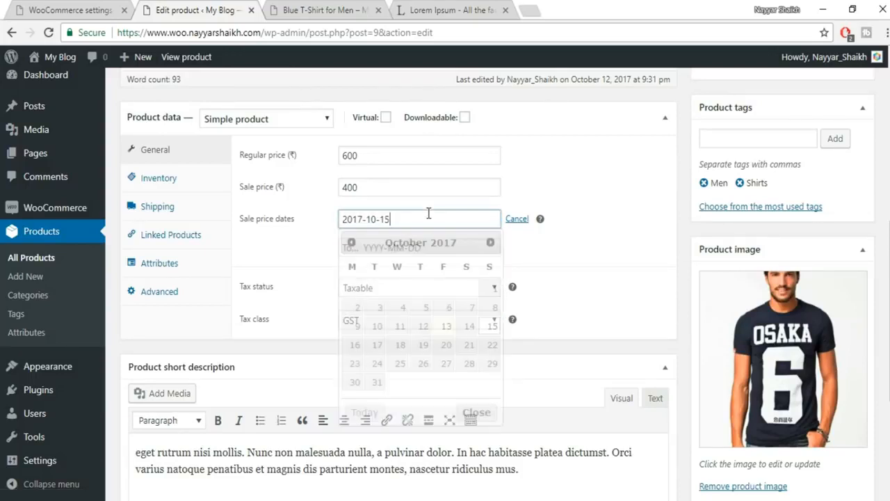
pyautogui.click(423, 326)
pyautogui.click(417, 248)
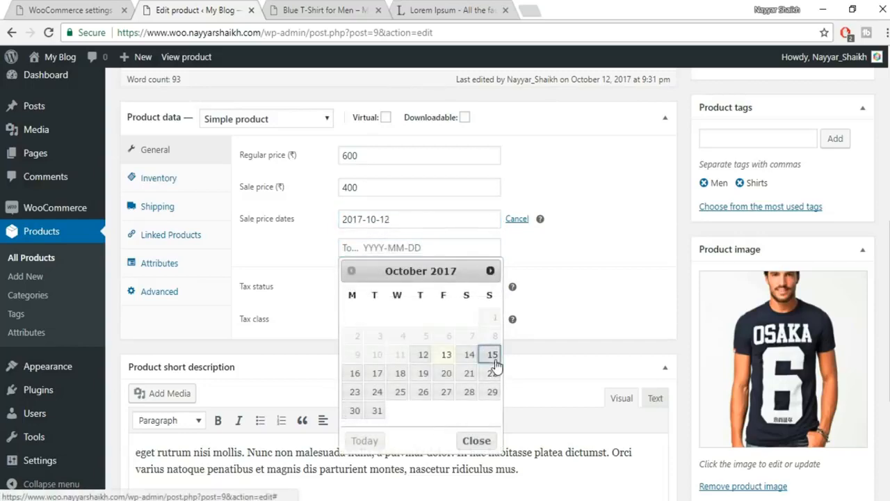
pyautogui.click(493, 356)
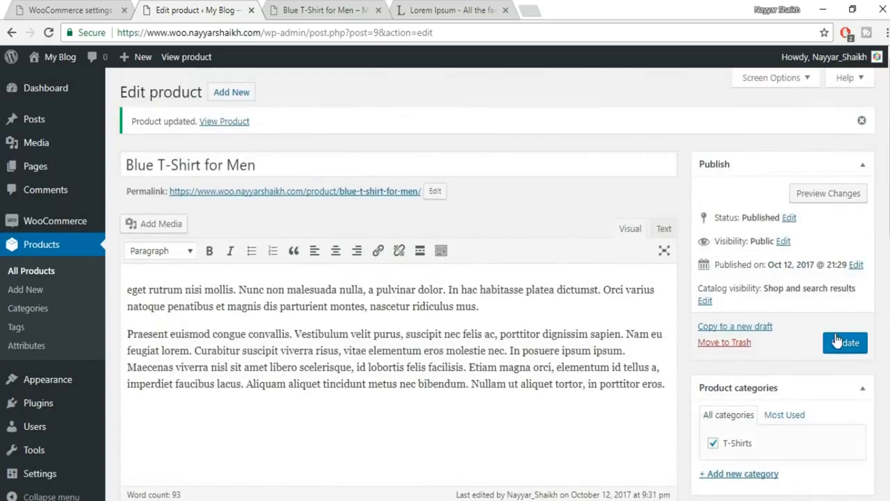
pyautogui.click(836, 335)
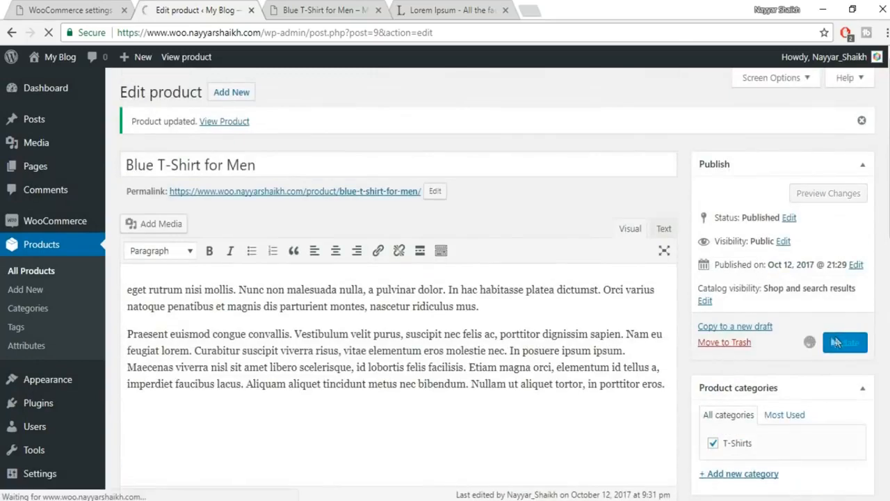
pyautogui.click(339, 9)
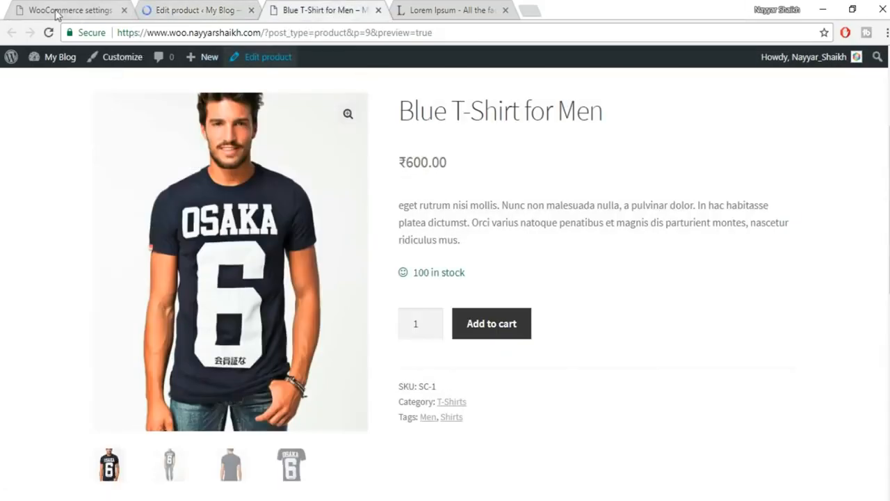
pyautogui.click(49, 33)
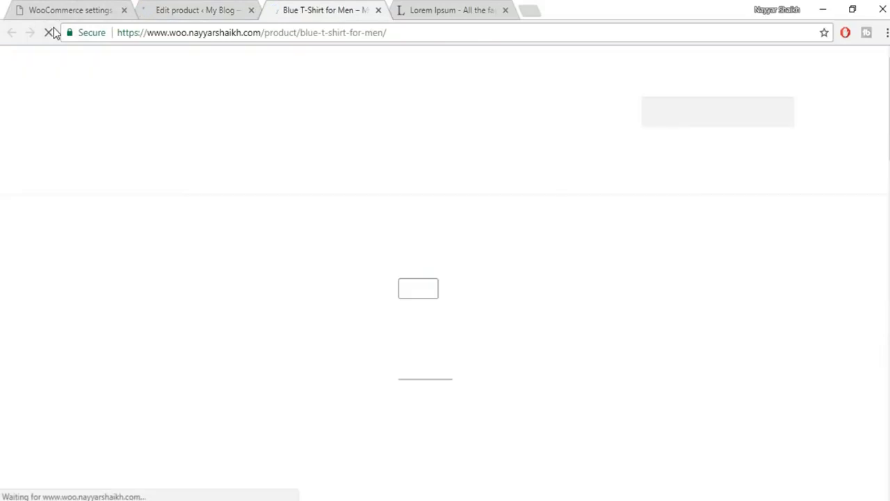
pyautogui.scroll(-2, 640, 225)
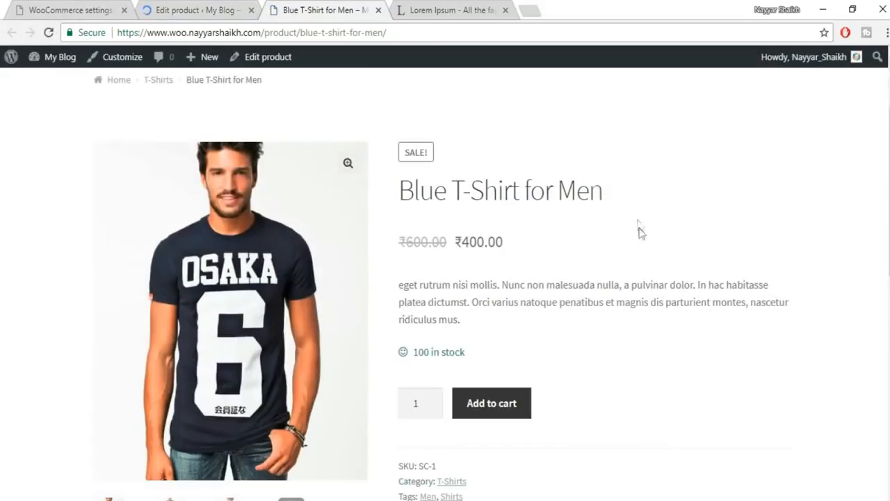
pyautogui.moveTo(403, 247); pyautogui.dragTo(441, 248)
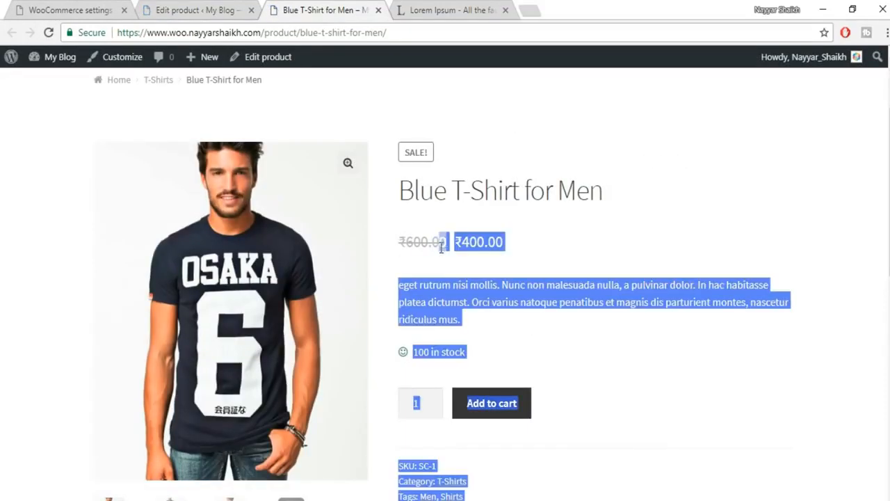
pyautogui.click(441, 249)
pyautogui.scroll(-3, 512, 251)
pyautogui.scroll(2, 507, 143)
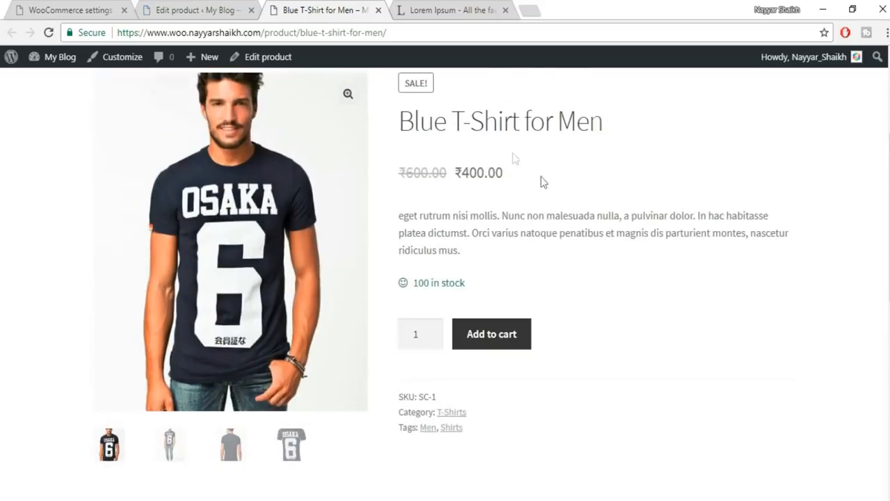
pyautogui.moveTo(516, 175); pyautogui.dragTo(456, 172)
pyautogui.click(505, 176)
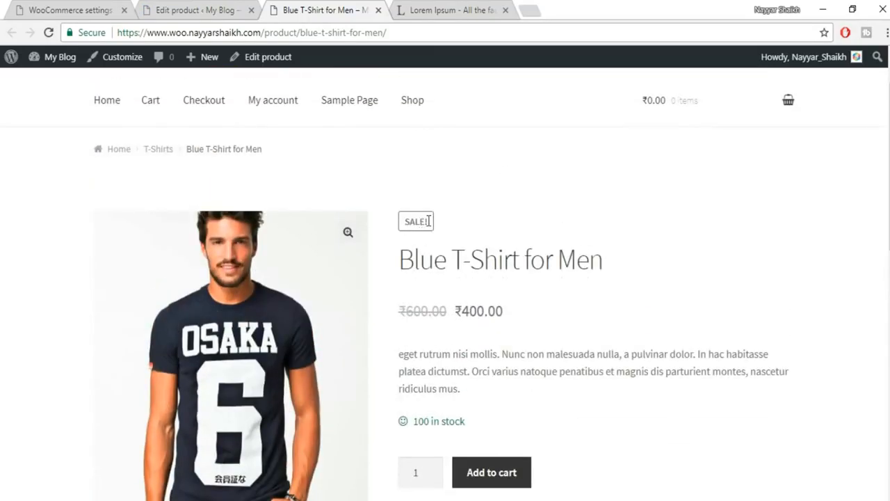
pyautogui.moveTo(428, 221); pyautogui.dragTo(391, 223)
pyautogui.click(466, 222)
pyautogui.scroll(-6, 545, 244)
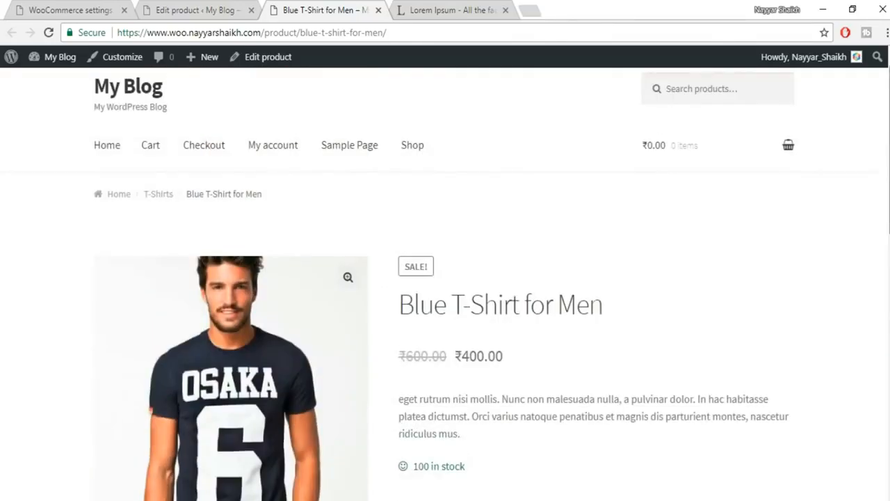
pyautogui.scroll(-2, 433, 136)
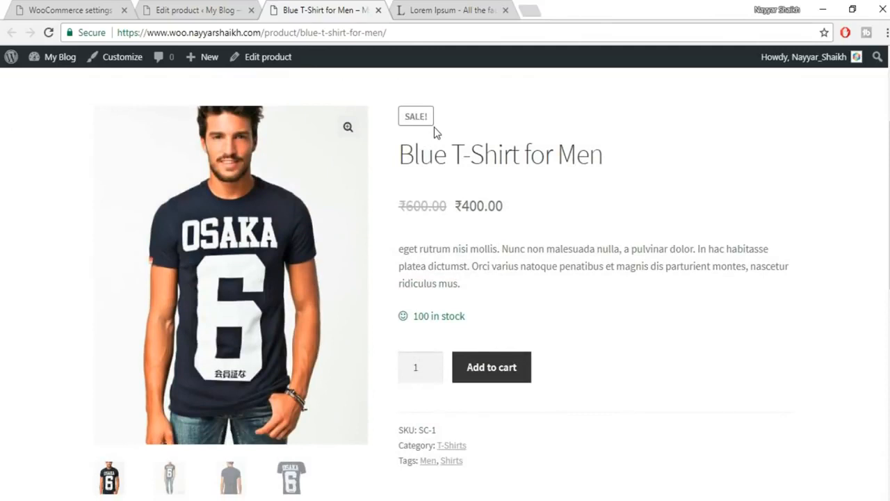
pyautogui.click(198, 10)
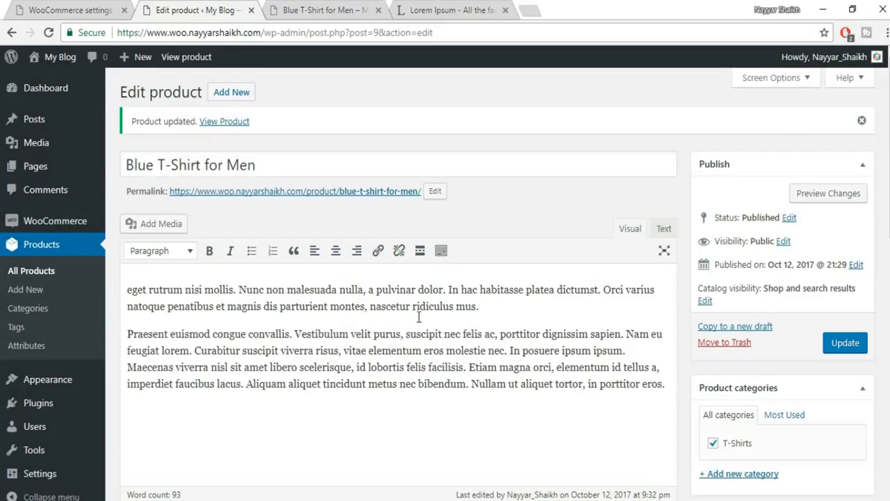
# - Change the product type to Variable product
pyautogui.scroll(-6, 295, 120)
pyautogui.click(268, 122)
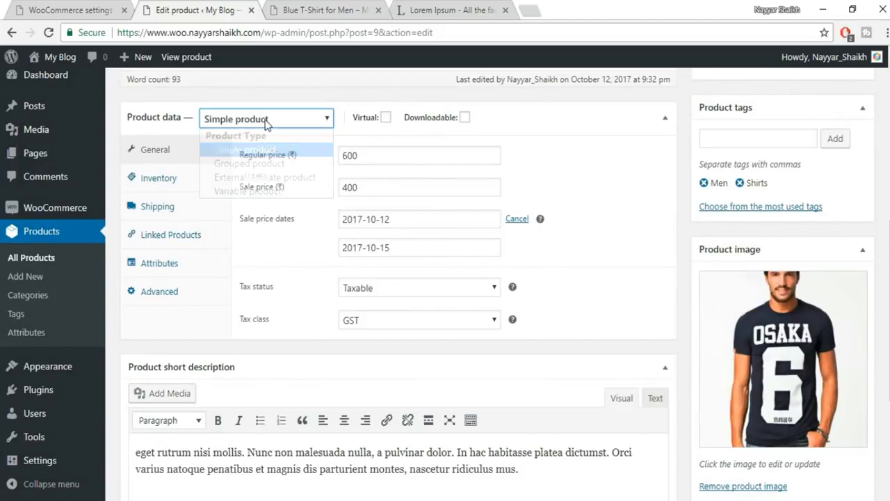
pyautogui.click(253, 193)
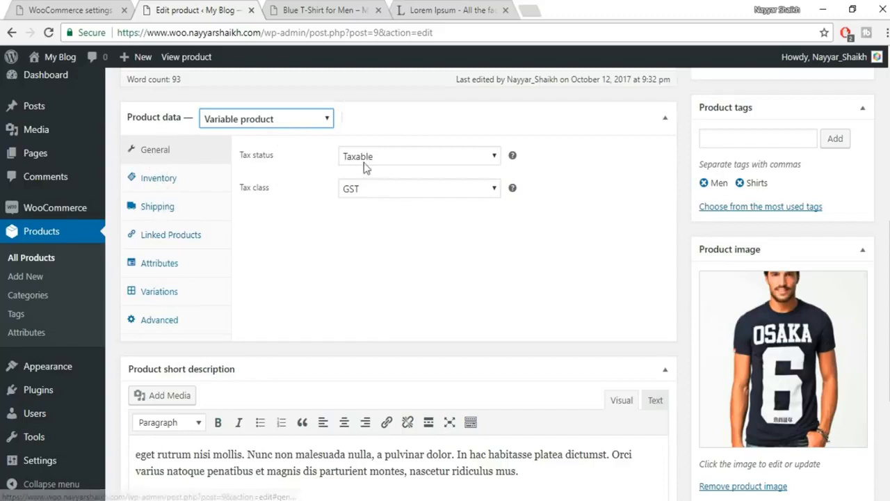
# - Review the Inventory, Shipping and Linked Products settings, then go to Attributes
pyautogui.click(160, 182)
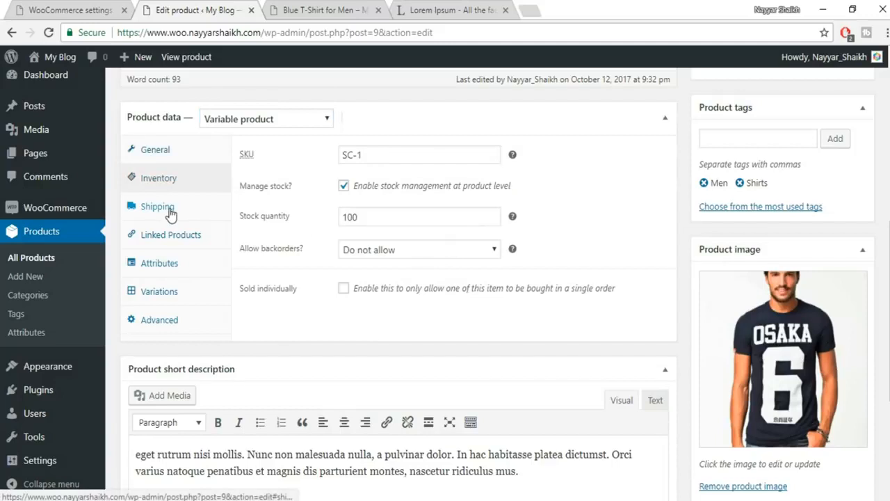
pyautogui.click(170, 211)
pyautogui.click(192, 237)
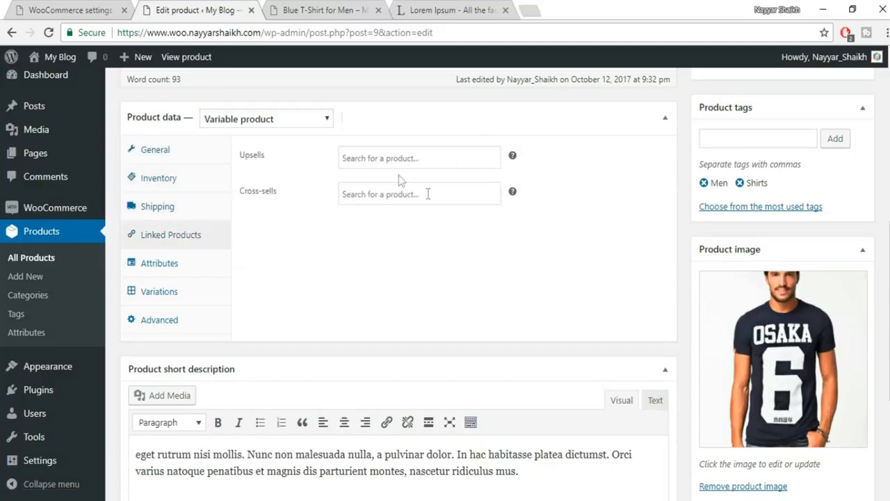
pyautogui.click(427, 159)
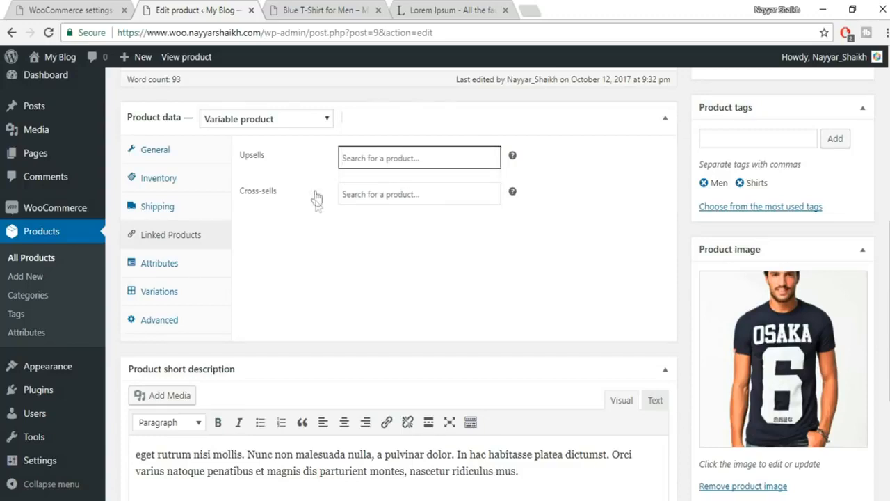
pyautogui.click(158, 267)
# - Add a custom Colors attribute used for variations with values Blue | White | Black, and save it
pyautogui.click(377, 153)
pyautogui.click(348, 233)
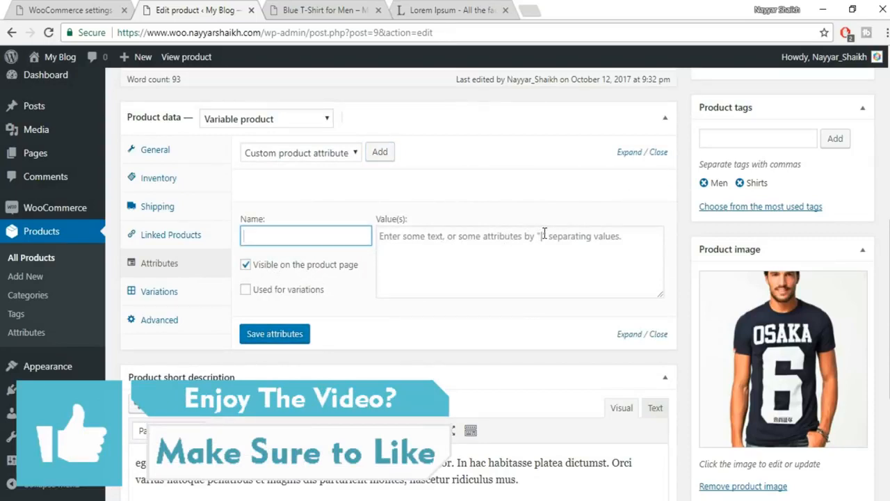
pyautogui.write('C')
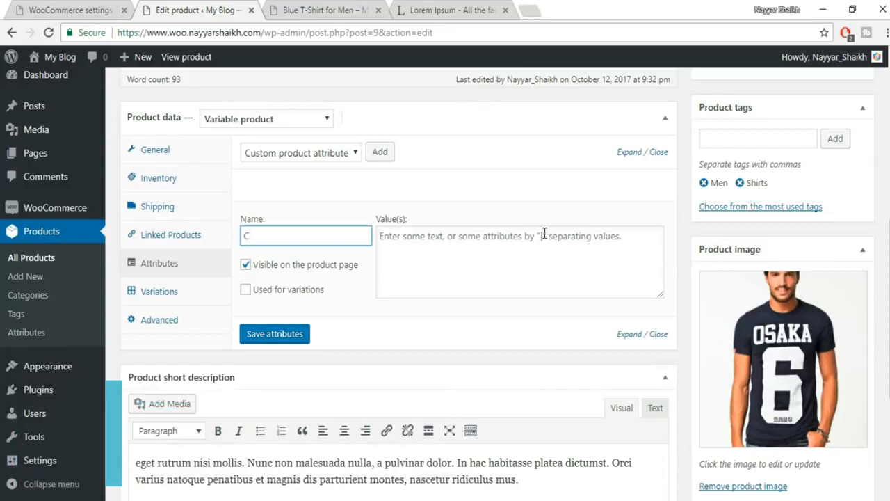
pyautogui.write('olors')
pyautogui.click(246, 290)
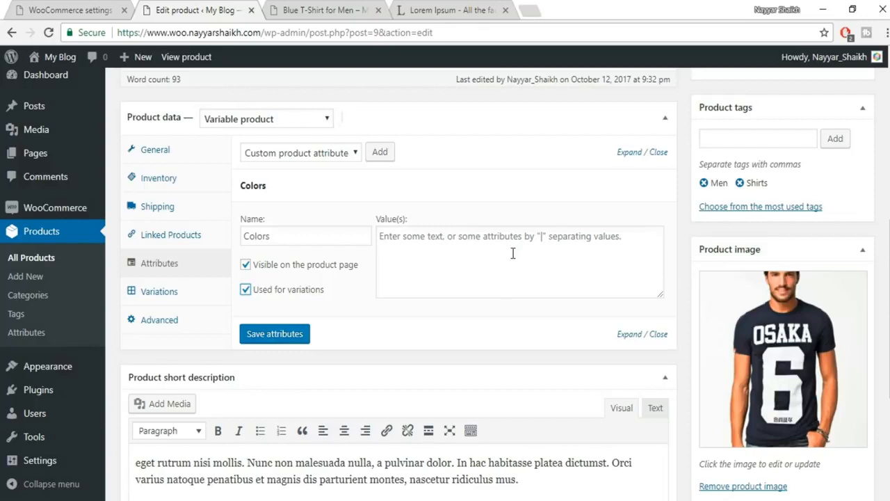
pyautogui.click(566, 240)
pyautogui.write('R')
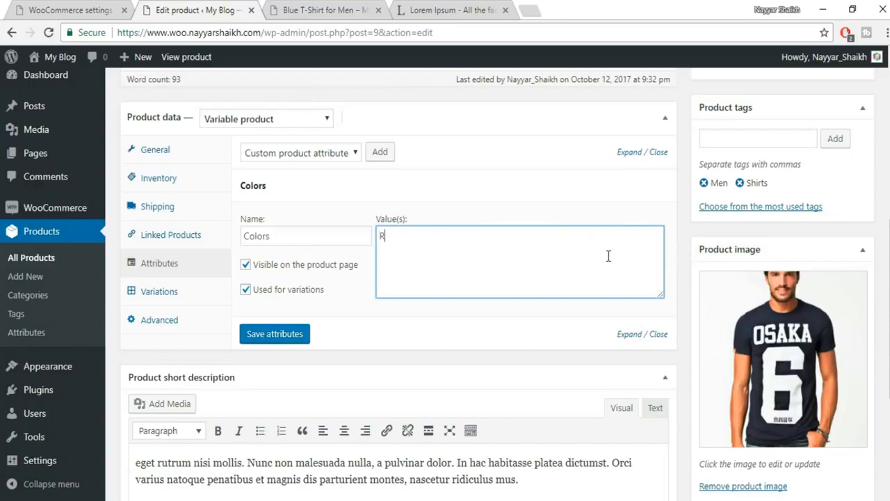
pyautogui.press('BackSpace')
pyautogui.write('Blue | White | Black')
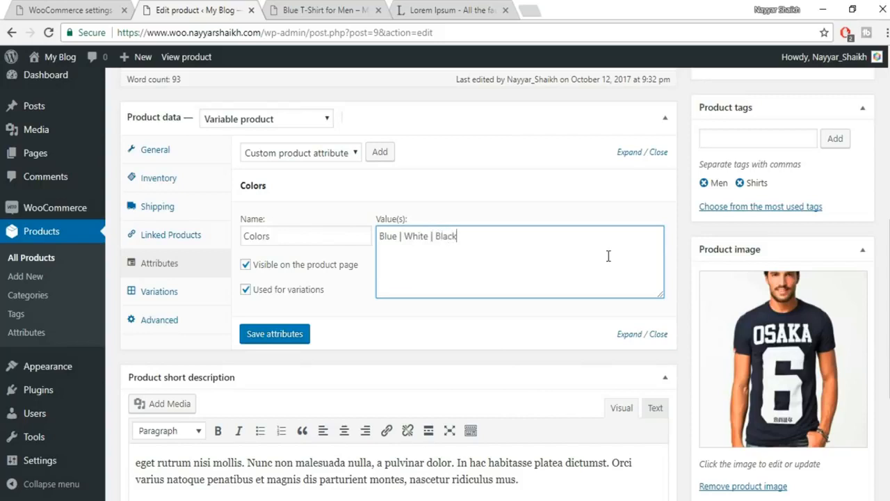
pyautogui.click(309, 335)
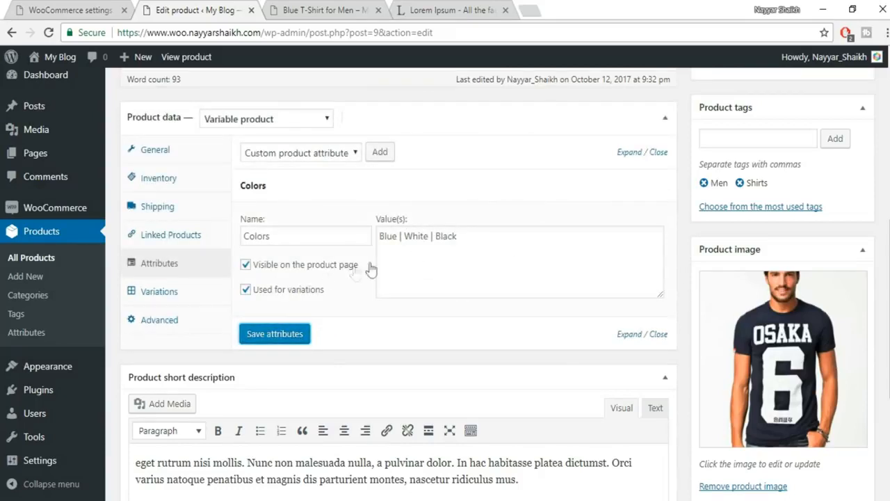
# - Create variations #14 Blue, #15 White and #16 Black from all attributes, then expand Blue
pyautogui.click(157, 293)
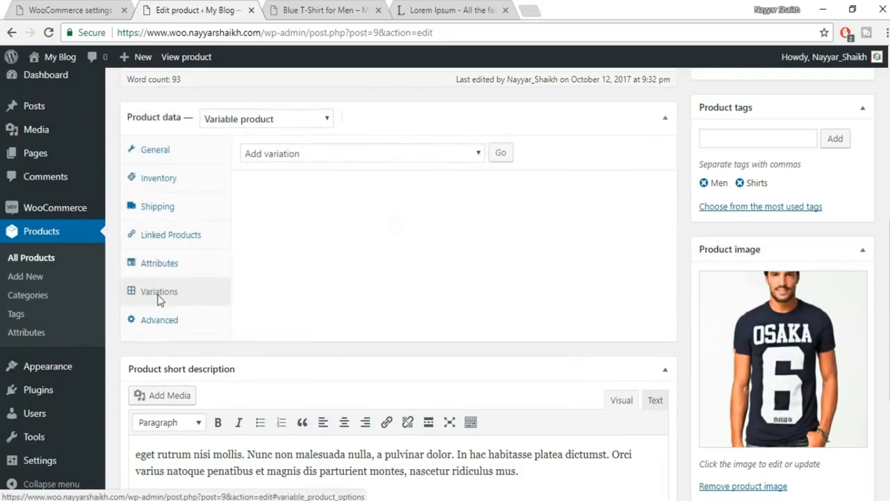
pyautogui.click(374, 153)
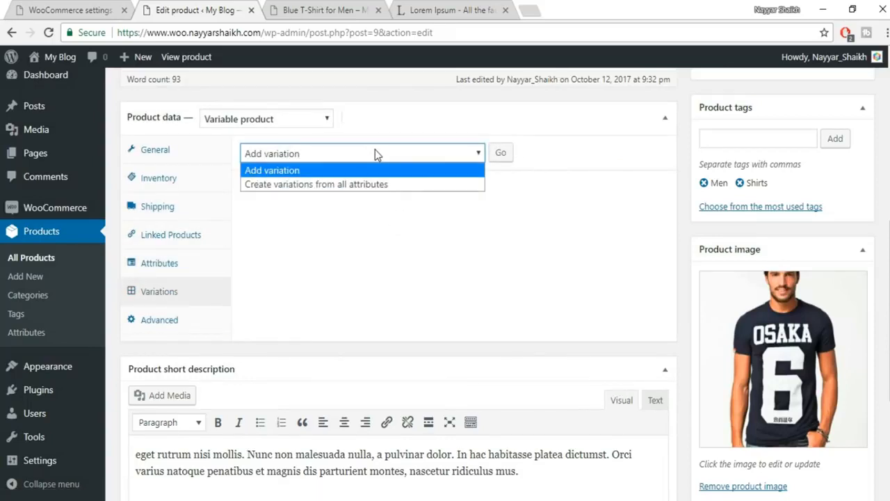
pyautogui.click(316, 185)
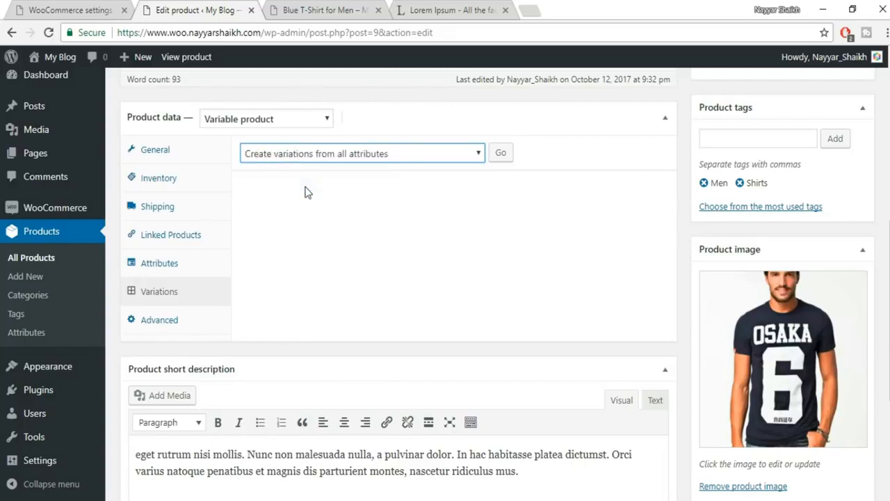
pyautogui.click(500, 155)
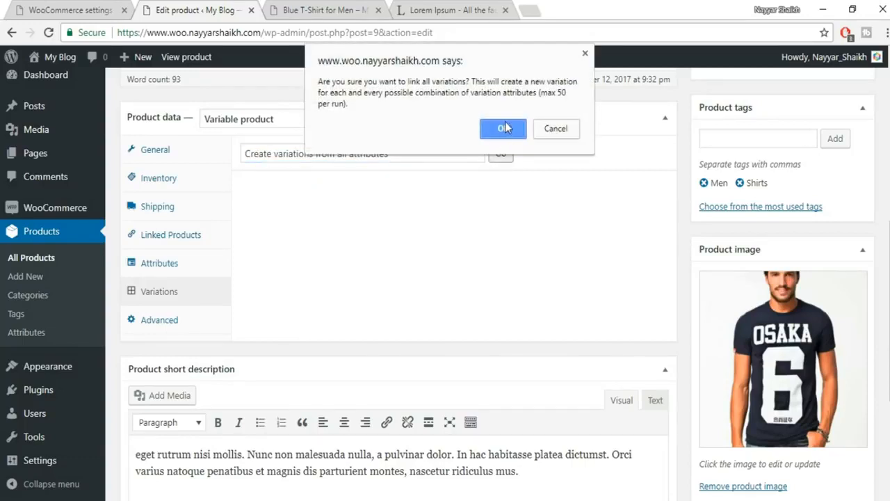
pyautogui.click(503, 129)
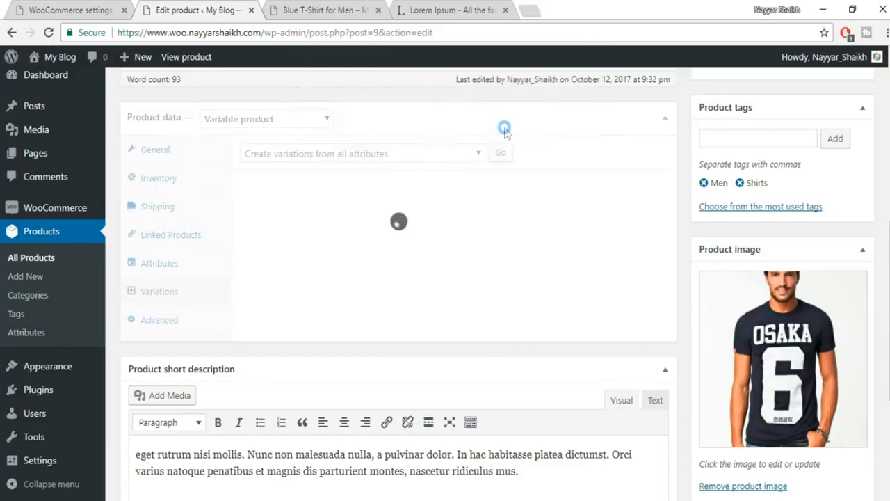
pyautogui.click(549, 108)
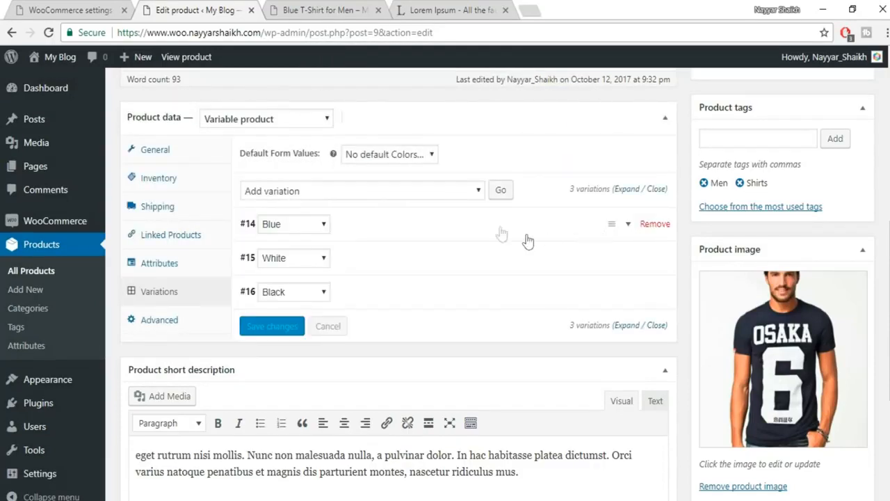
pyautogui.click(629, 226)
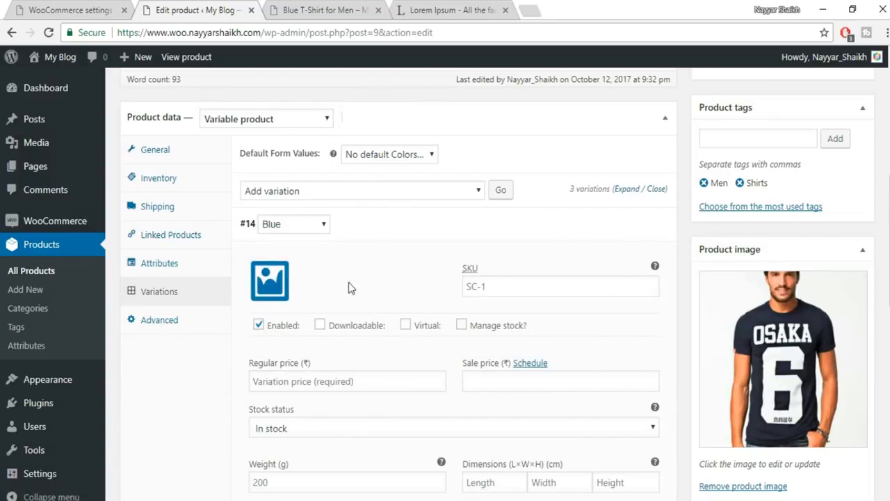
# - Give the Blue variation the front-view OSAKA shirt photo and a 600 regular price
pyautogui.scroll(-1, 312, 228)
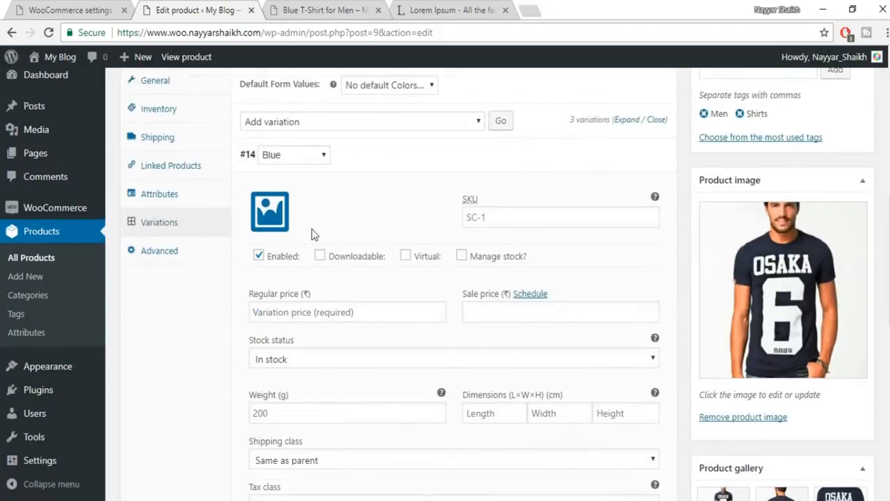
pyautogui.click(264, 216)
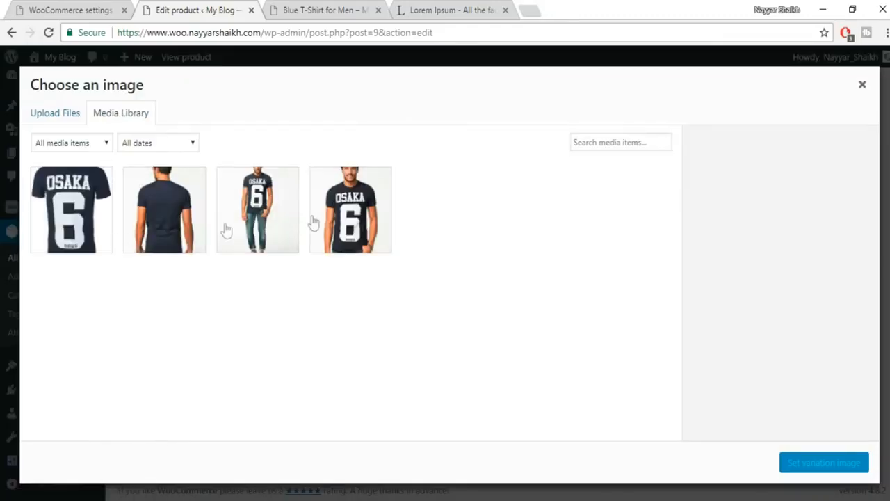
pyautogui.click(360, 221)
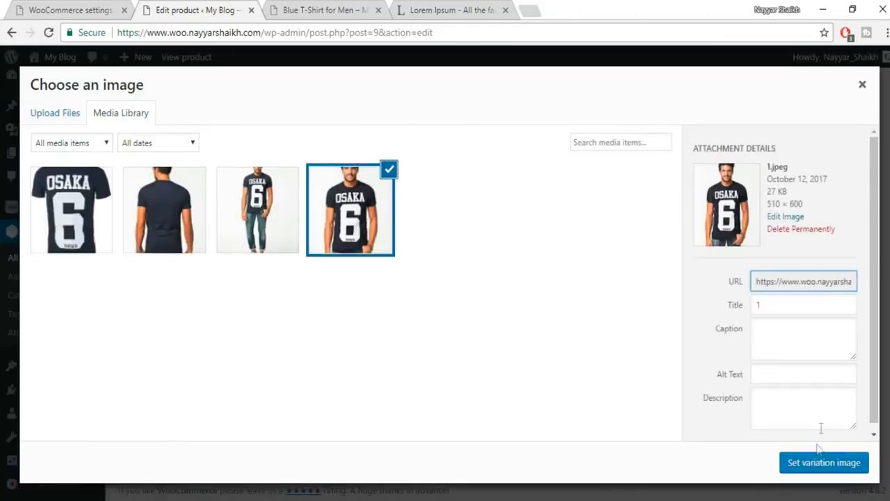
pyautogui.click(822, 461)
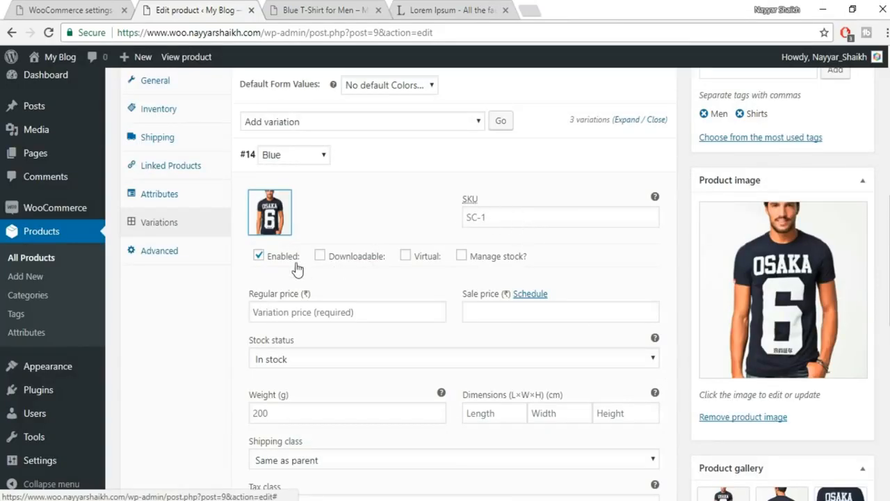
pyautogui.click(324, 312)
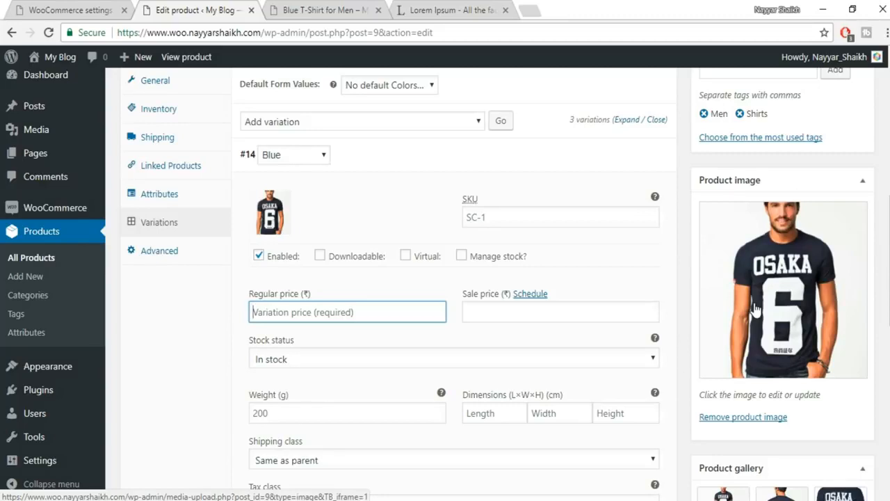
pyautogui.write('600')
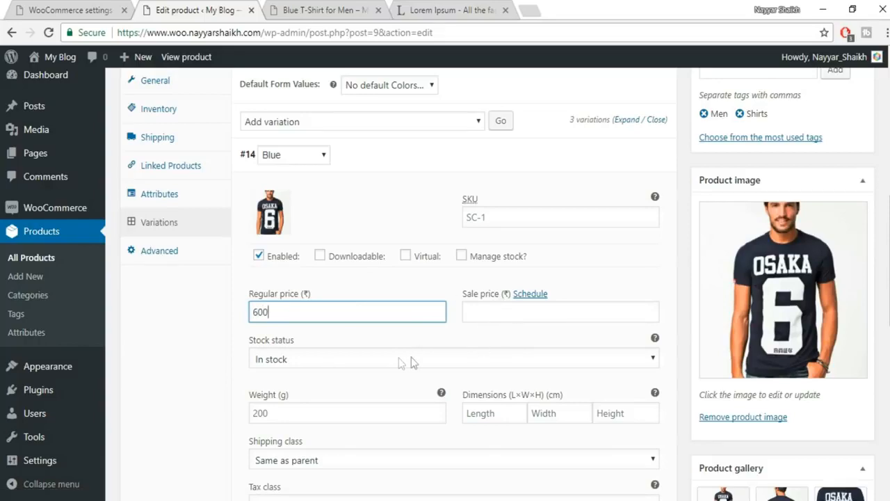
pyautogui.scroll(-1, 347, 335)
pyautogui.scroll(-2, 397, 352)
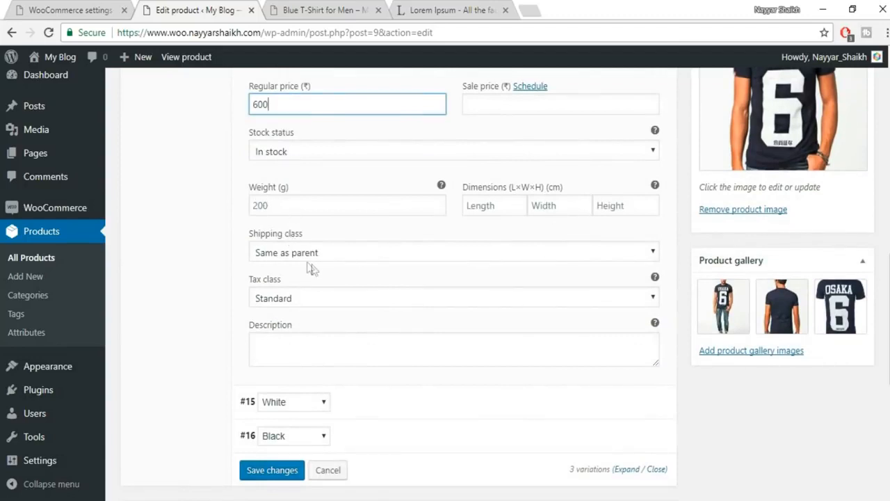
pyautogui.scroll(-1, 358, 329)
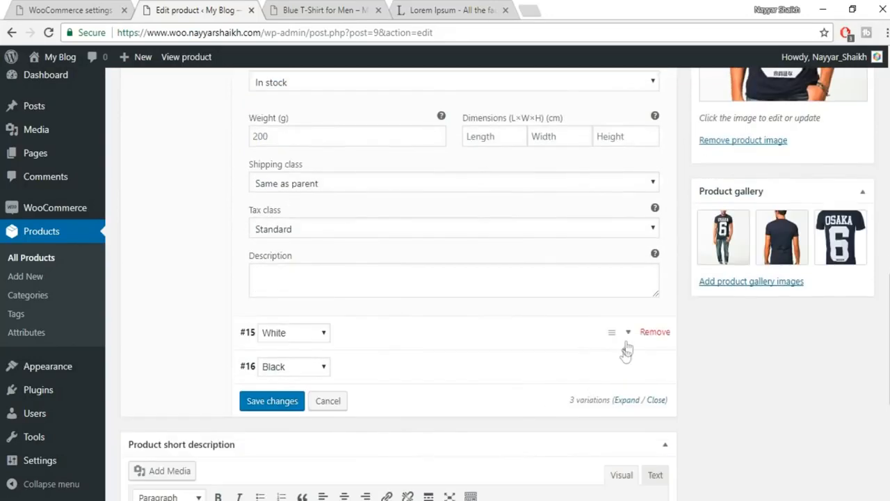
# - Give the White variation an uploaded white T-shirt photo 9 and its regular price
pyautogui.click(628, 334)
pyautogui.scroll(-1, 631, 340)
pyautogui.scroll(-3, 631, 340)
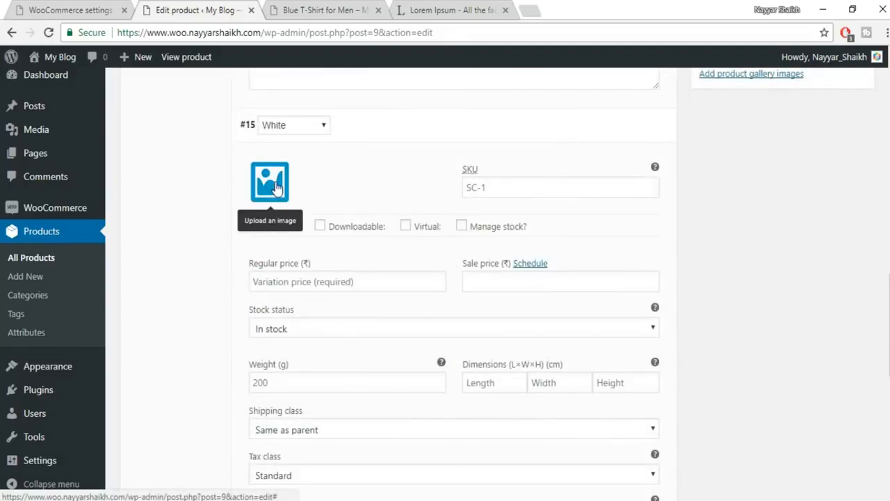
pyautogui.click(276, 186)
pyautogui.click(49, 117)
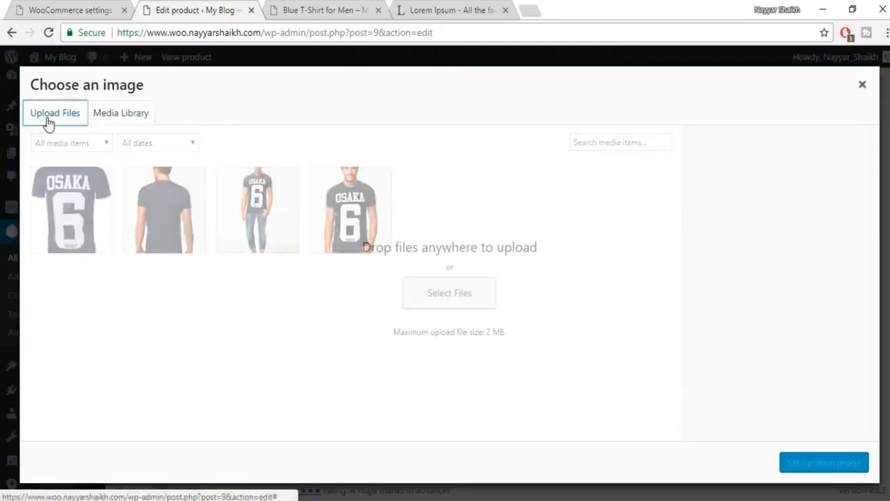
pyautogui.click(438, 305)
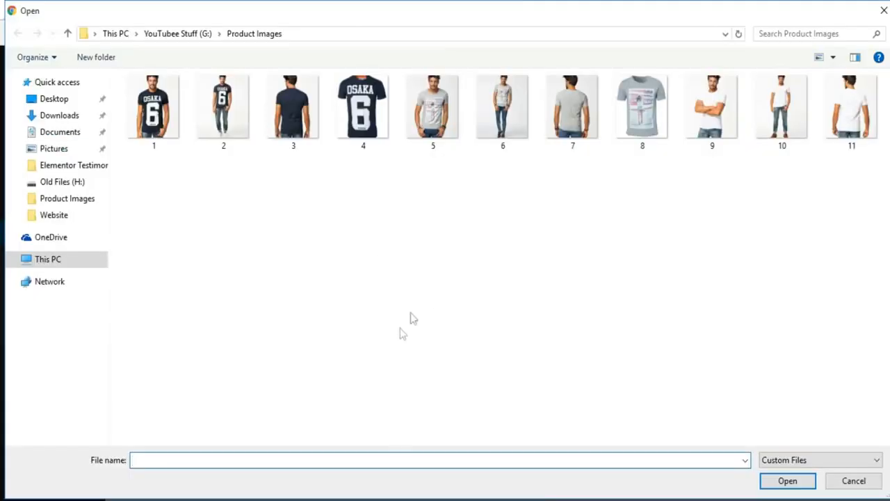
pyautogui.click(721, 130)
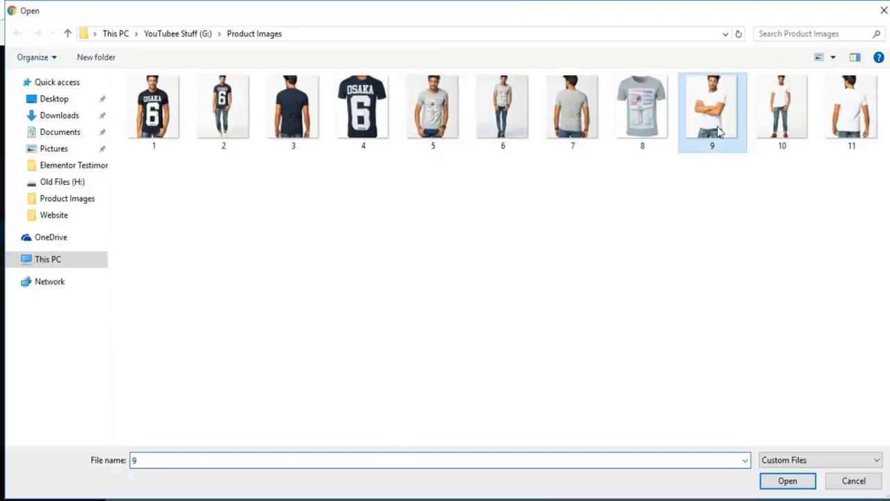
pyautogui.click(787, 480)
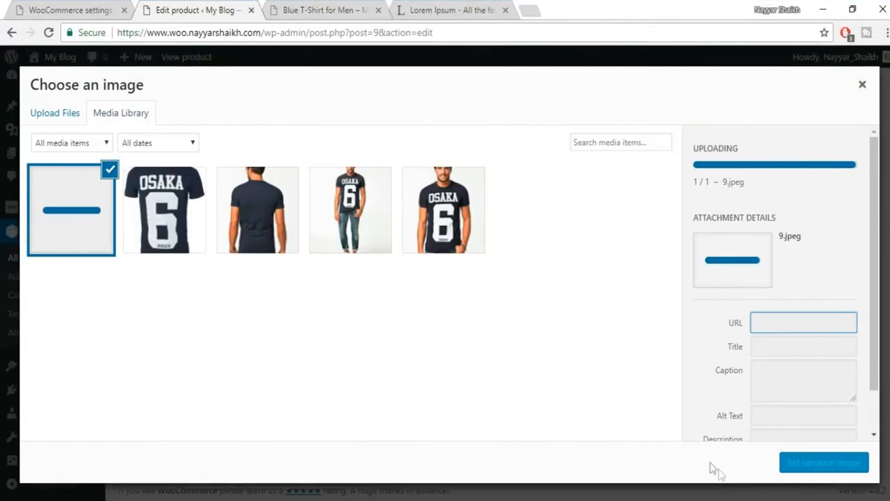
pyautogui.click(815, 466)
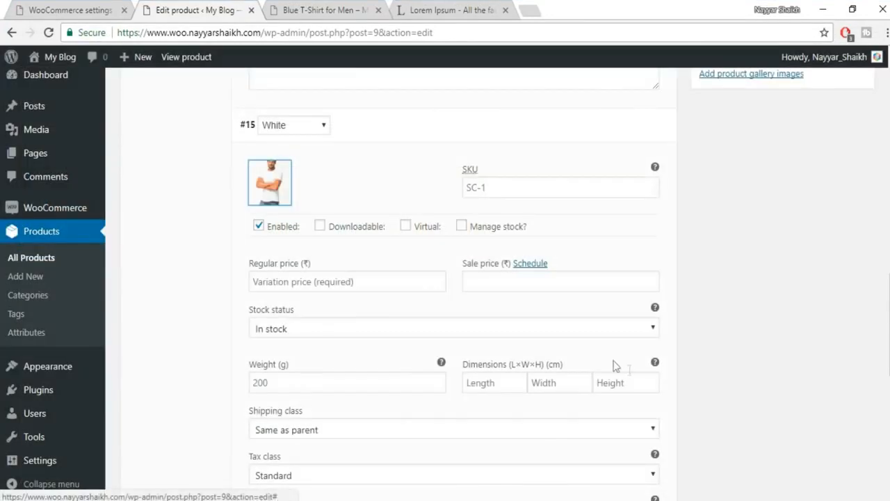
pyautogui.scroll(-1, 749, 325)
pyautogui.click(325, 215)
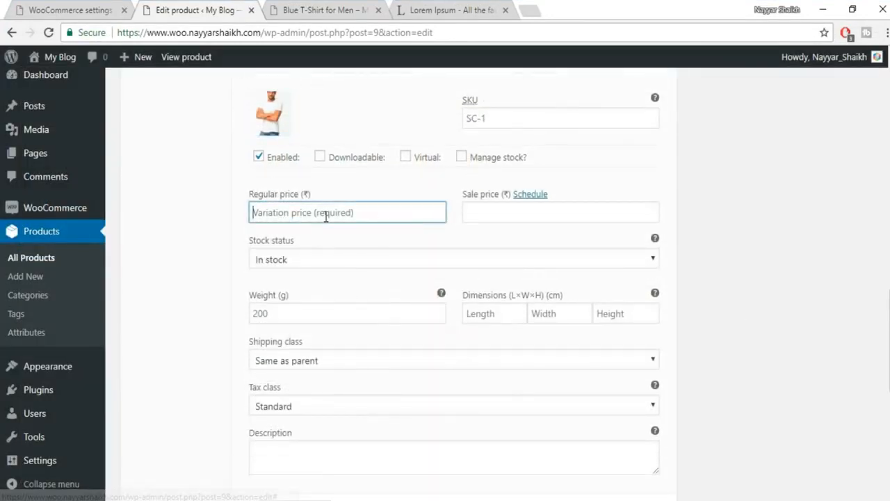
pyautogui.write('500')
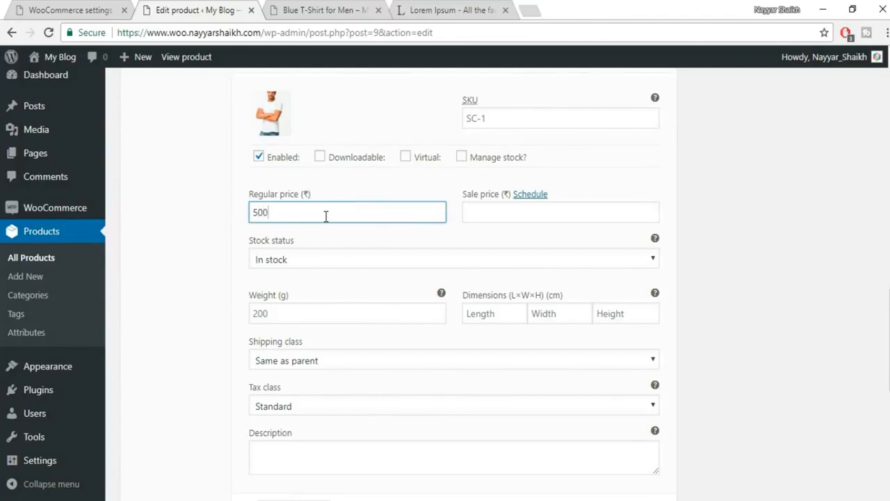
pyautogui.scroll(-2, 741, 323)
pyautogui.scroll(-1, 723, 348)
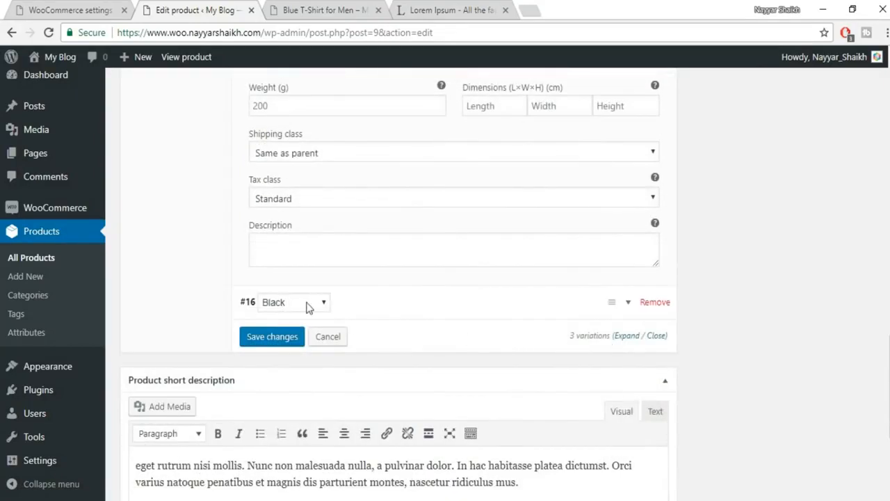
# - Give the Black variation an uploaded photo 5 and a 400 regular price
pyautogui.click(629, 303)
pyautogui.scroll(-3, 706, 297)
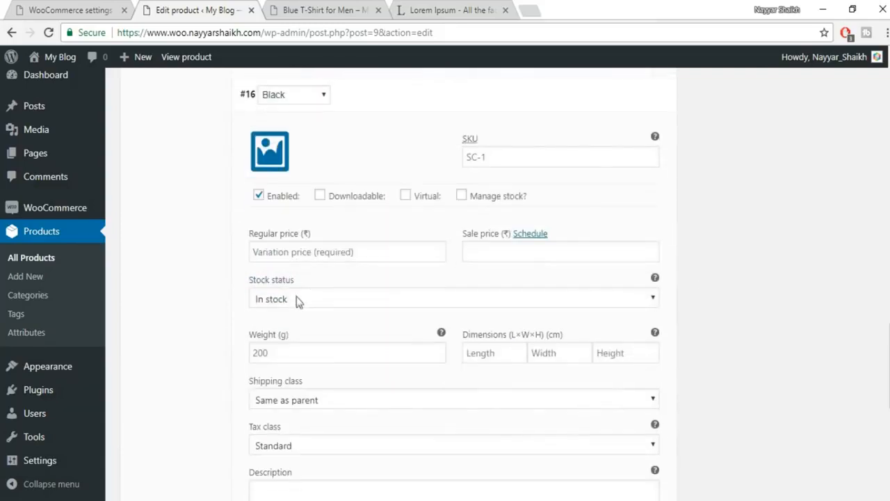
pyautogui.click(271, 150)
pyautogui.click(44, 122)
pyautogui.click(433, 287)
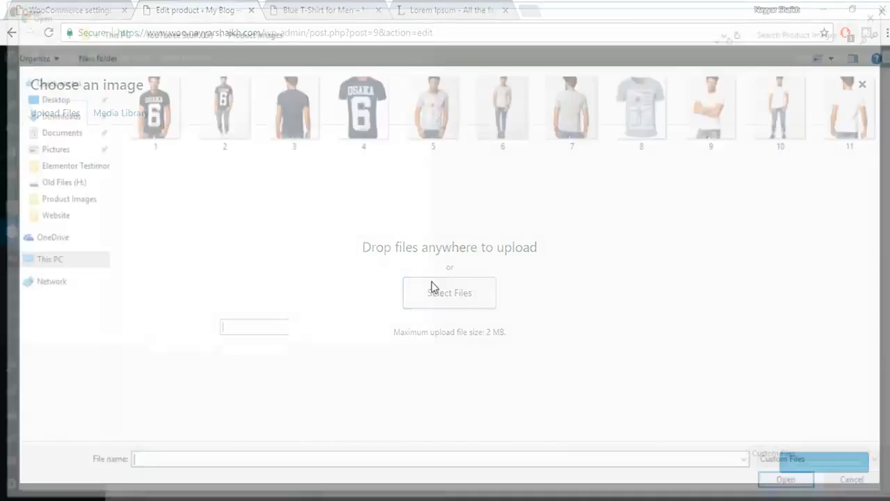
pyautogui.click(432, 121)
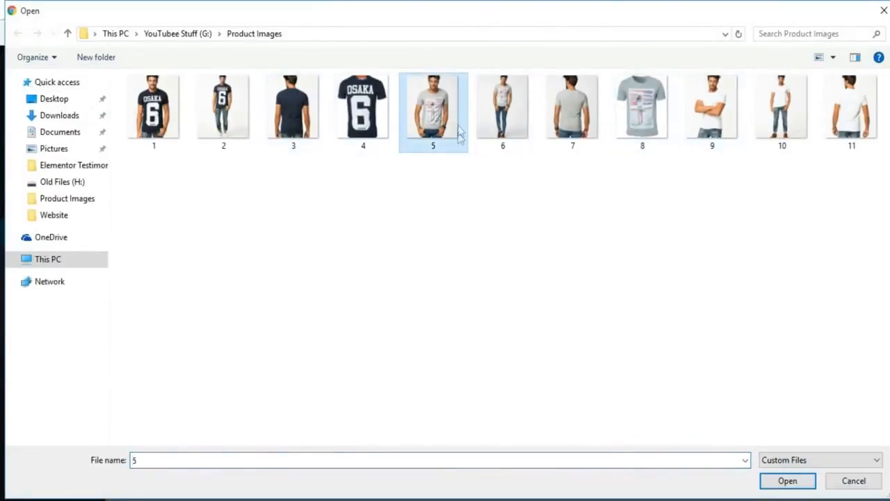
pyautogui.click(775, 479)
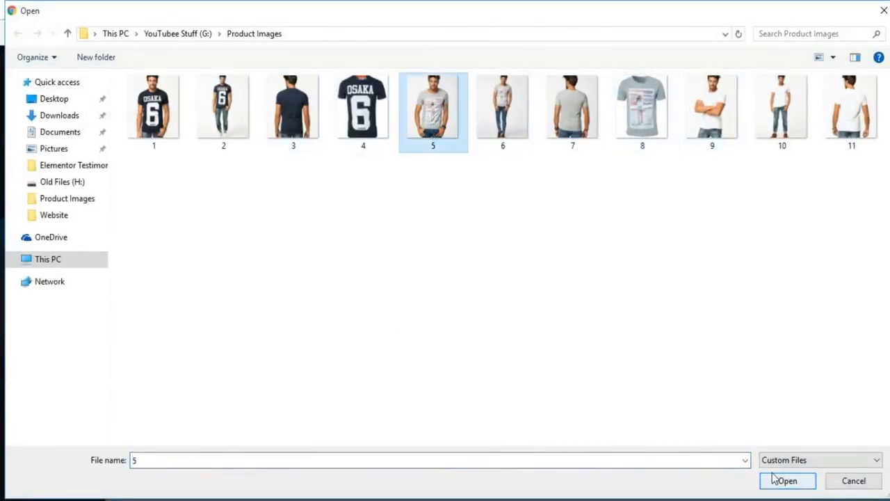
pyautogui.click(860, 464)
pyautogui.click(361, 251)
pyautogui.write('400')
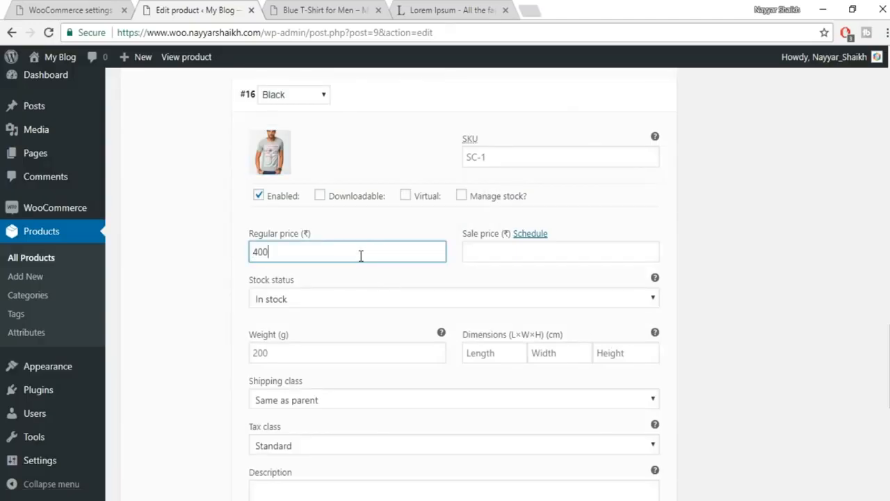
pyautogui.scroll(-5, 635, 344)
# - Save the changes to all three variations and return to the top of the editor
pyautogui.click(255, 209)
pyautogui.scroll(-2, 811, 433)
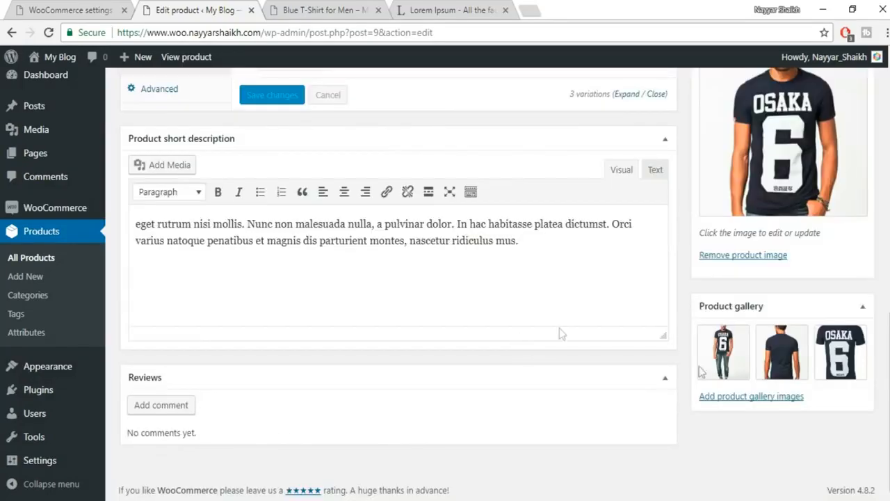
pyautogui.scroll(2, 755, 408)
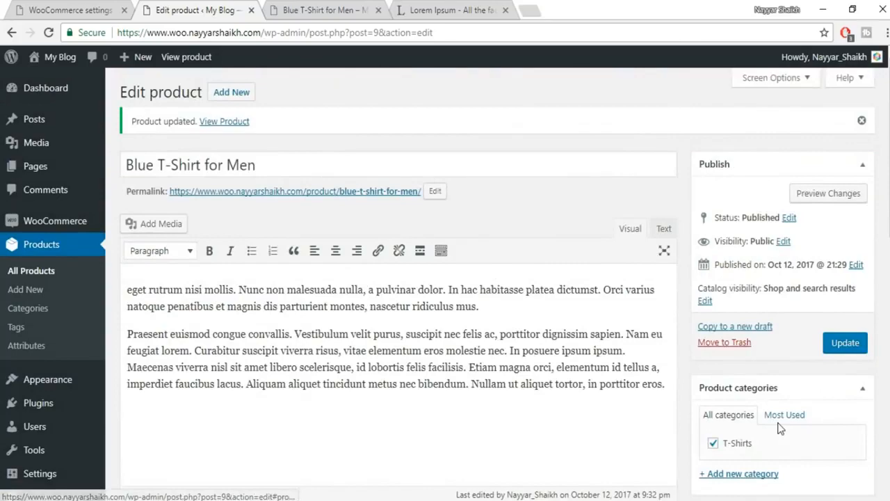
pyautogui.scroll(-3, 765, 292)
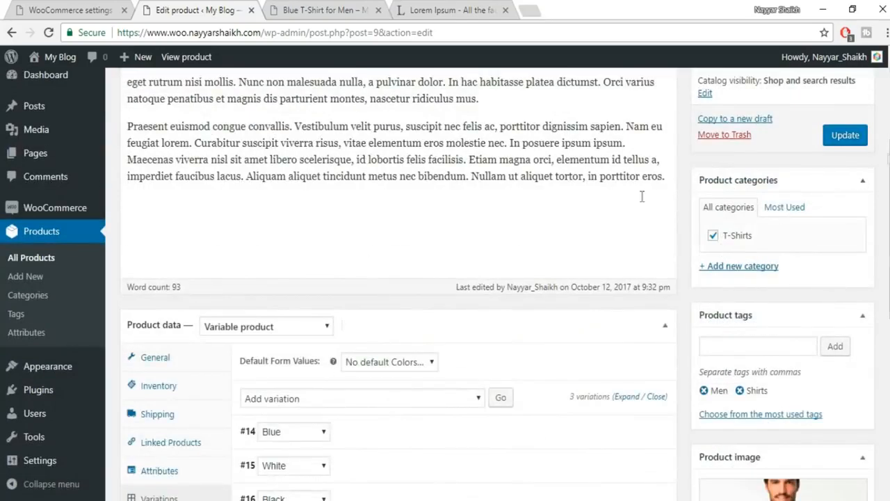
pyautogui.scroll(-4, 588, 369)
pyautogui.scroll(1, 435, 371)
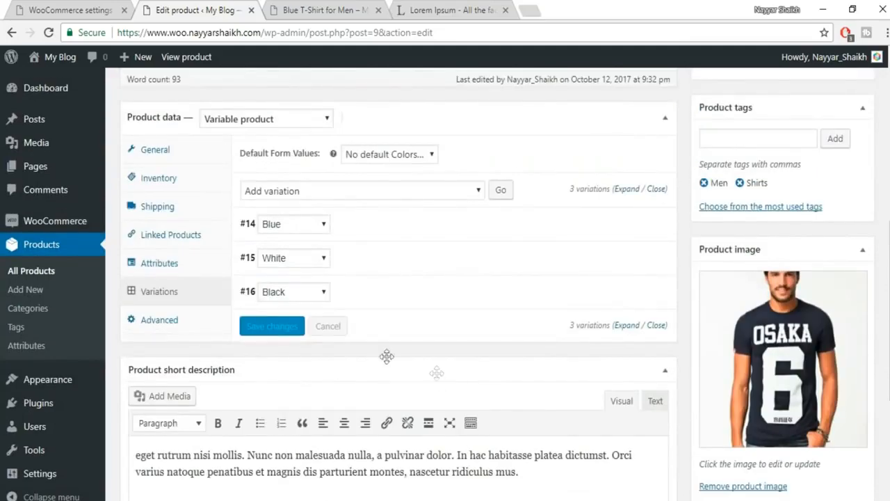
pyautogui.scroll(5, 451, 347)
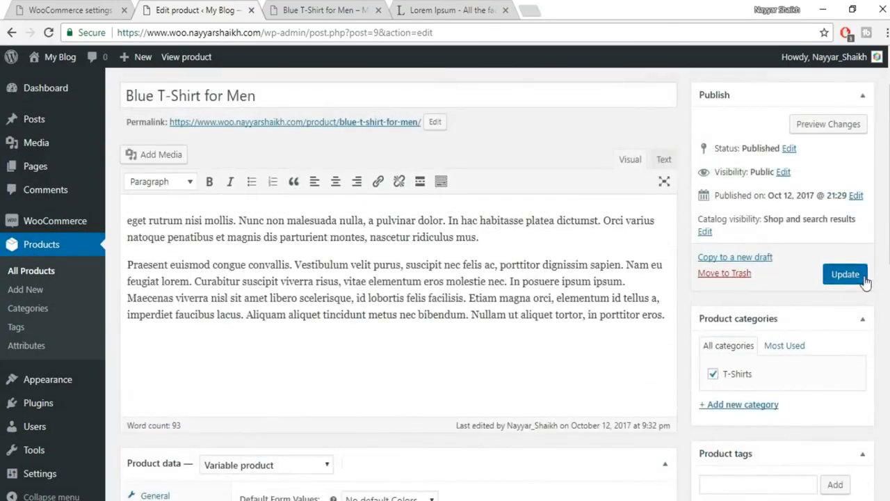
# - Update the product and reload its storefront page, now showing ₹400.00 – ₹600.00
pyautogui.click(856, 274)
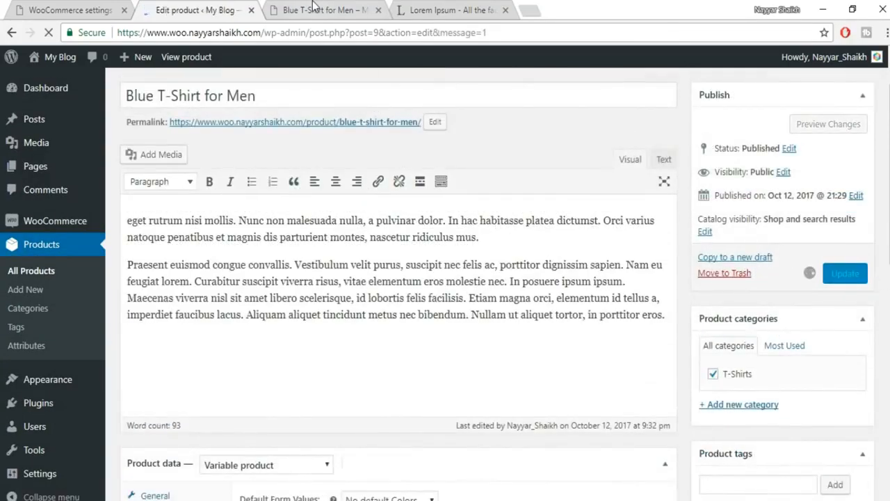
pyautogui.click(324, 9)
pyautogui.click(49, 33)
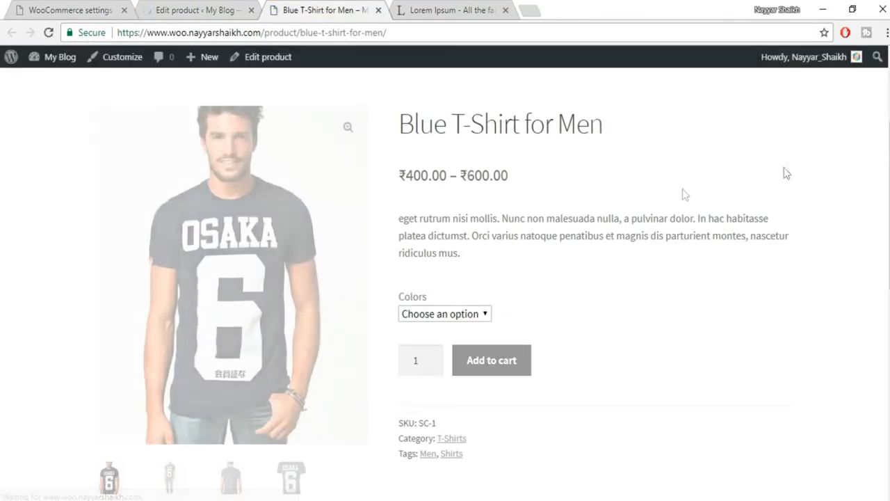
pyautogui.moveTo(399, 177); pyautogui.dragTo(546, 178)
pyautogui.click(546, 179)
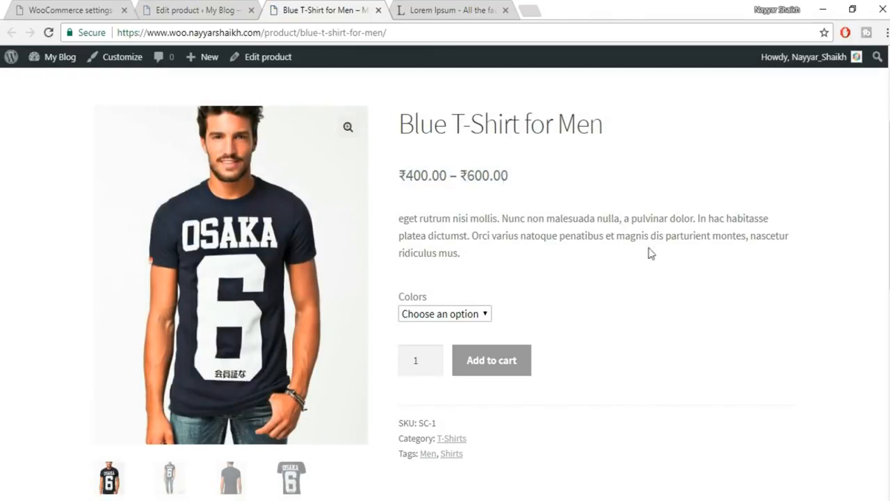
# - Select Blue (₹600.00), White and Black (₹400.00) in Colors to compare prices and stock
pyautogui.click(432, 315)
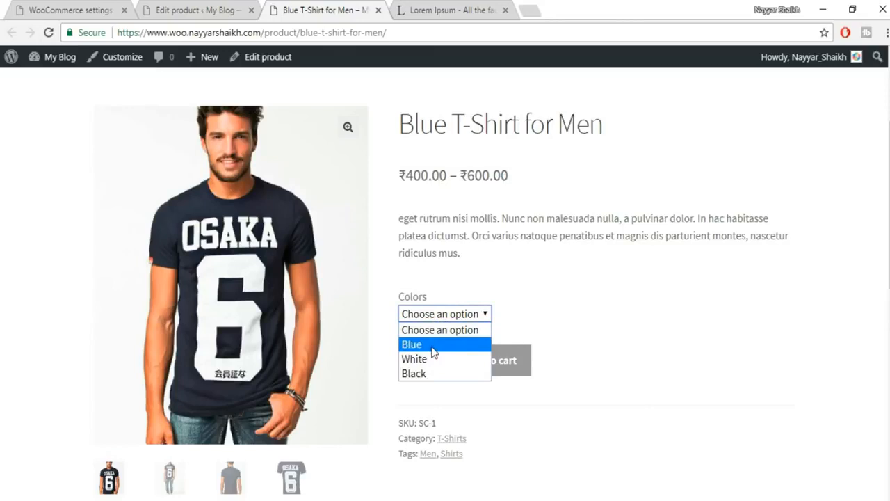
pyautogui.click(432, 346)
pyautogui.moveTo(400, 343); pyautogui.dragTo(457, 347)
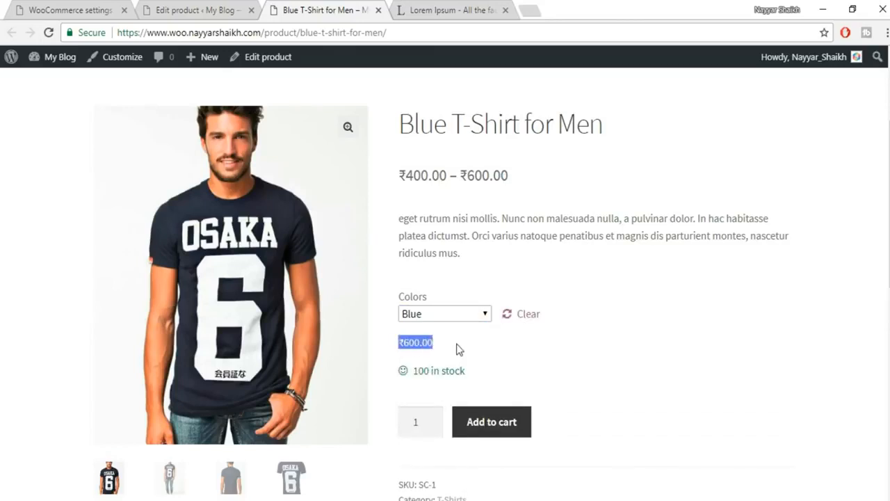
pyautogui.click(473, 352)
pyautogui.moveTo(494, 377); pyautogui.dragTo(418, 371)
pyautogui.click(465, 344)
pyautogui.click(455, 315)
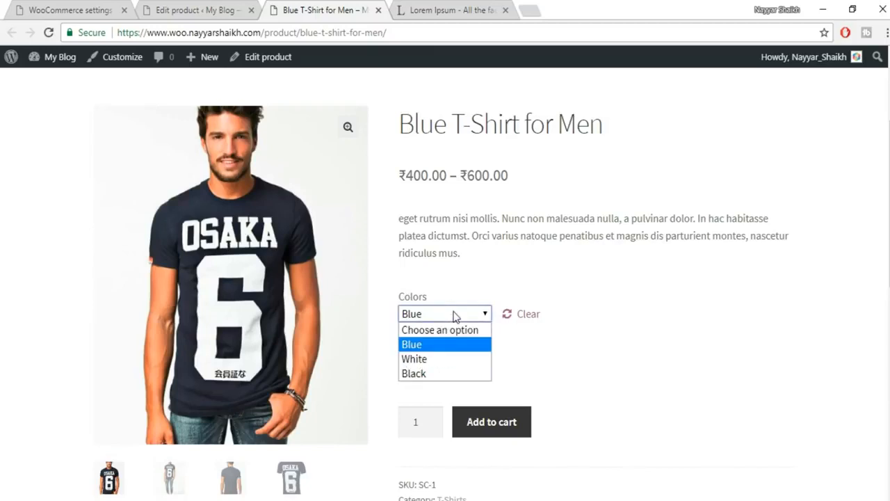
pyautogui.click(438, 360)
pyautogui.moveTo(456, 348); pyautogui.dragTo(398, 348)
pyautogui.click(399, 348)
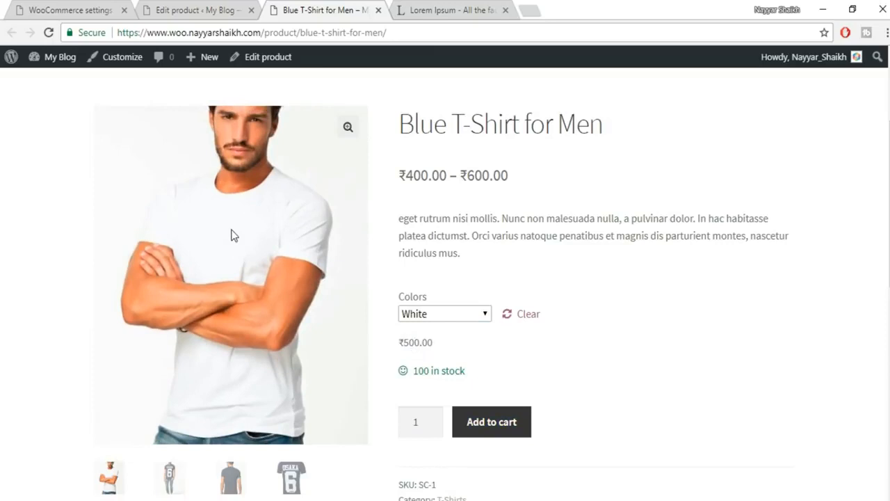
pyautogui.click(445, 314)
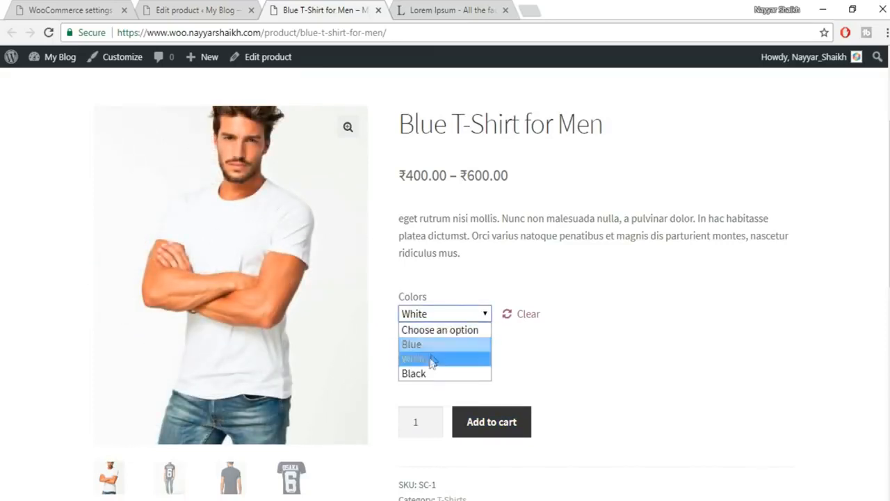
pyautogui.click(427, 373)
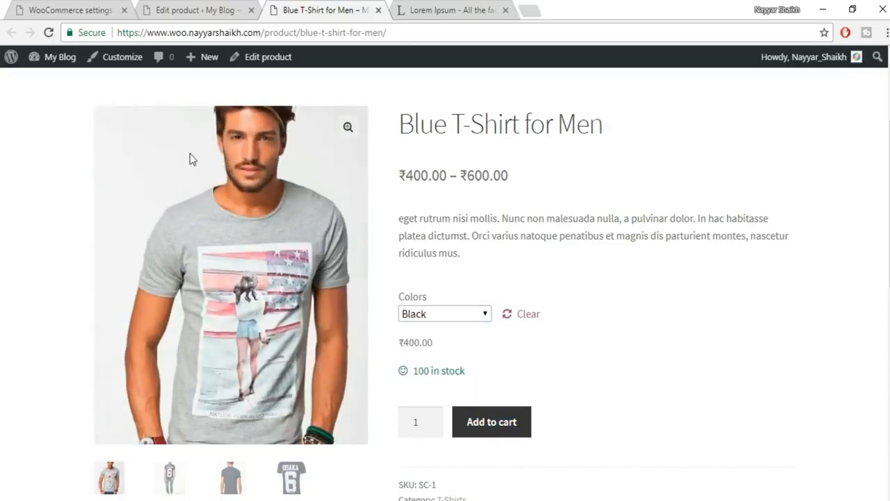
pyautogui.moveTo(440, 350); pyautogui.dragTo(368, 350)
pyautogui.click(407, 343)
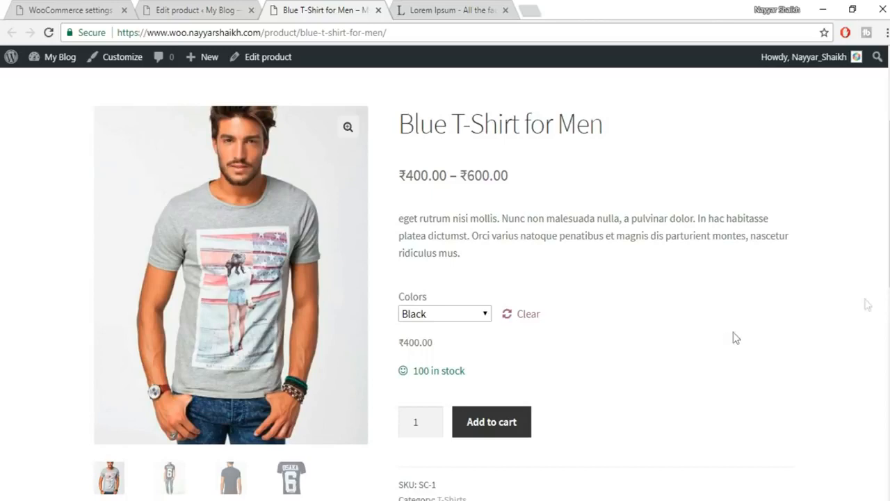
pyautogui.scroll(-4, 569, 361)
pyautogui.scroll(3, 569, 361)
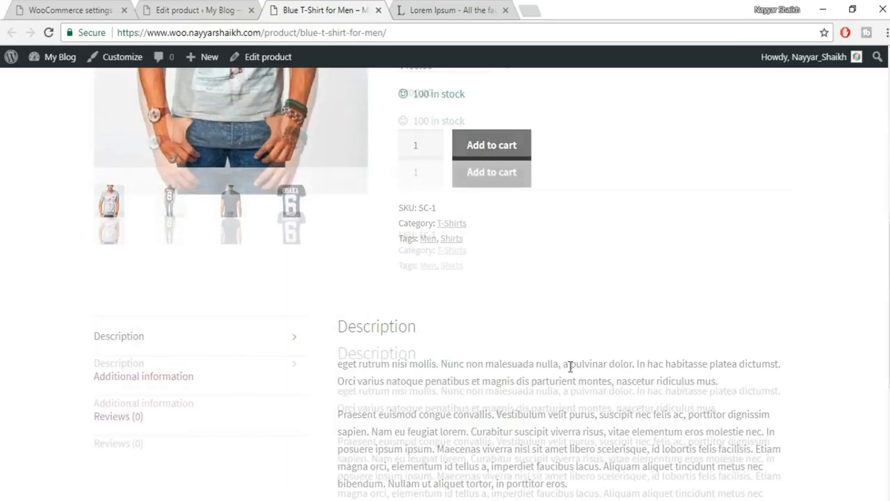
# - Return to the Blue T-Shirt for Men editor and check its Product type dropdown
pyautogui.click(199, 10)
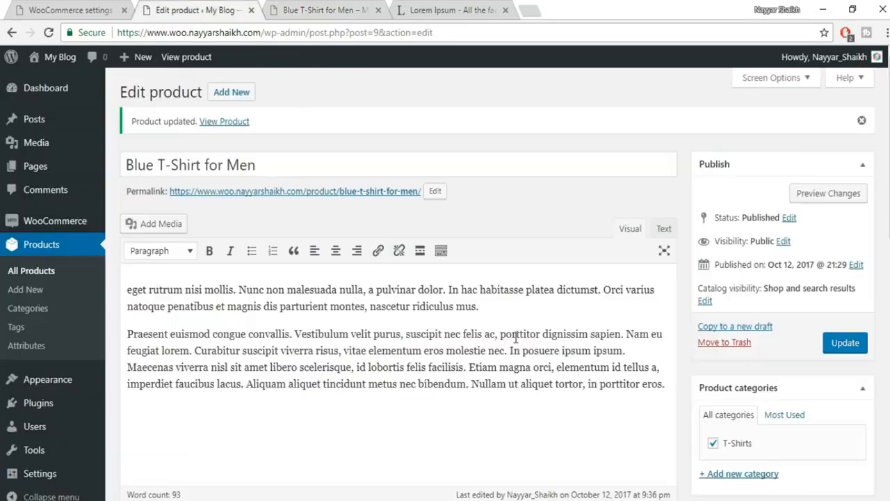
pyautogui.scroll(-5, 562, 359)
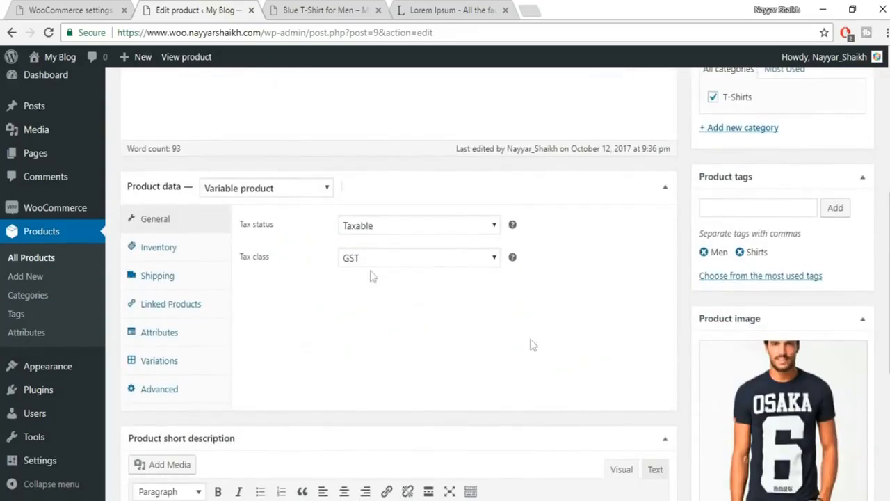
pyautogui.click(293, 193)
pyautogui.scroll(1, 378, 272)
pyautogui.scroll(5, 379, 290)
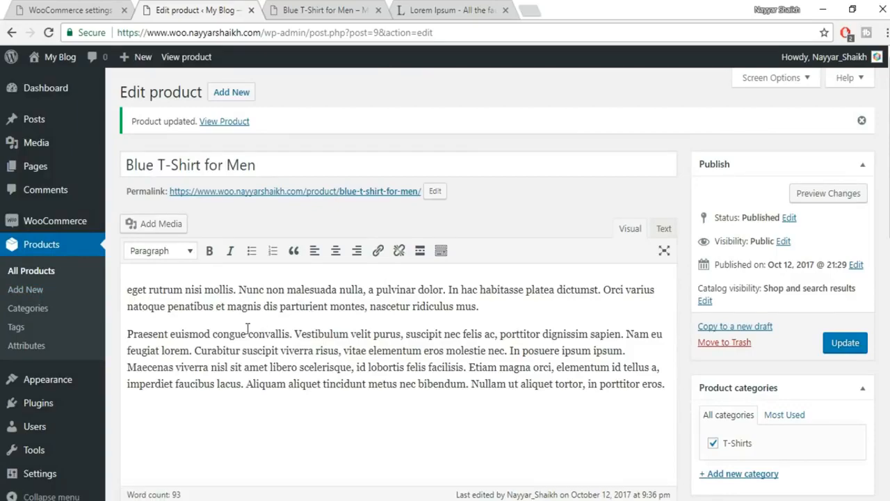
pyautogui.scroll(-8, 302, 314)
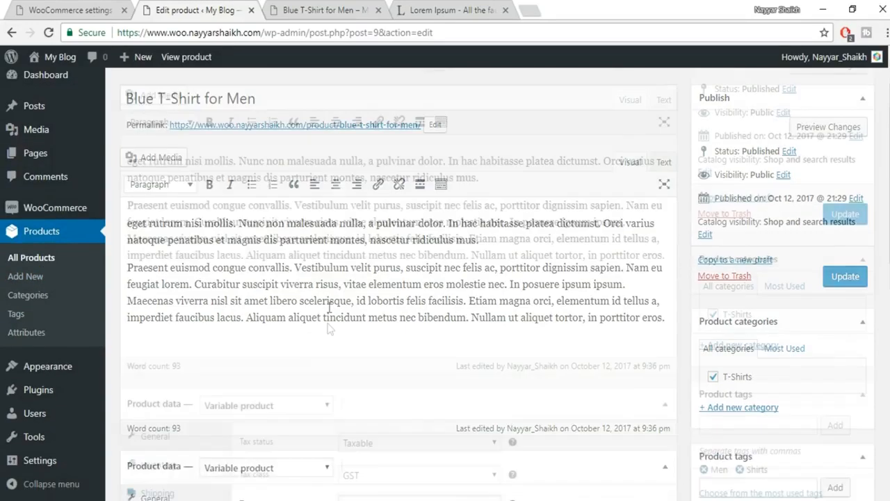
pyautogui.scroll(4, 800, 393)
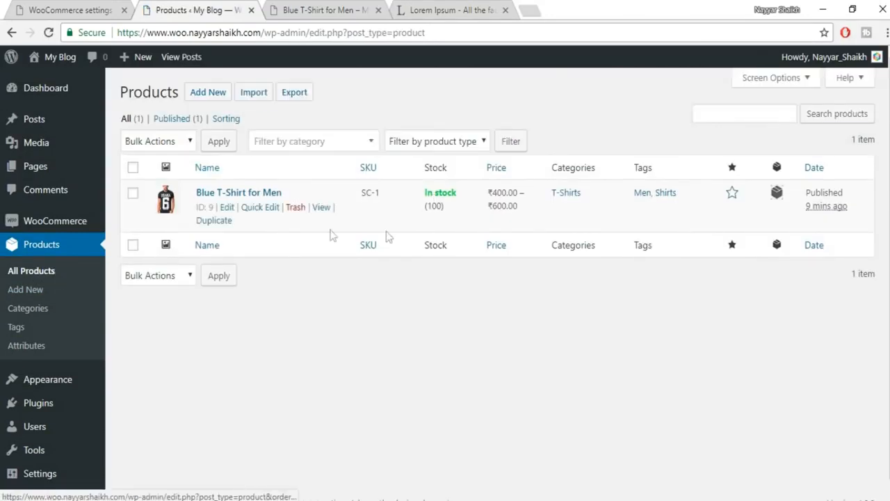
# - Duplicate Blue T-Shirt for Men and retitle the copy 'White T-Shirt for Men'
pyautogui.click(215, 222)
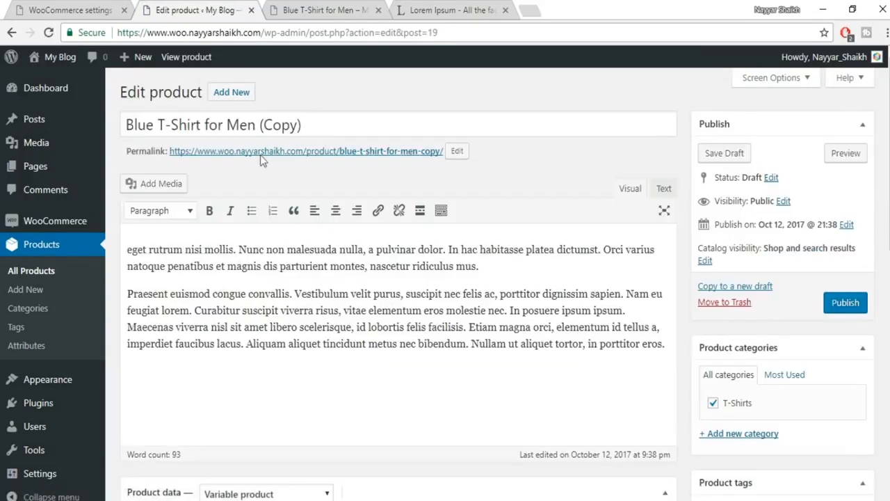
pyautogui.doubleClick(153, 127)
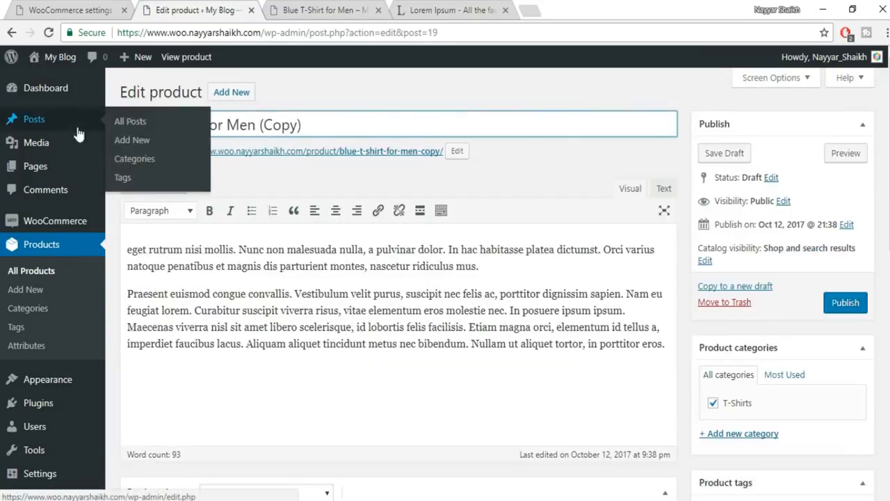
pyautogui.press('BackSpace')
pyautogui.write('White')
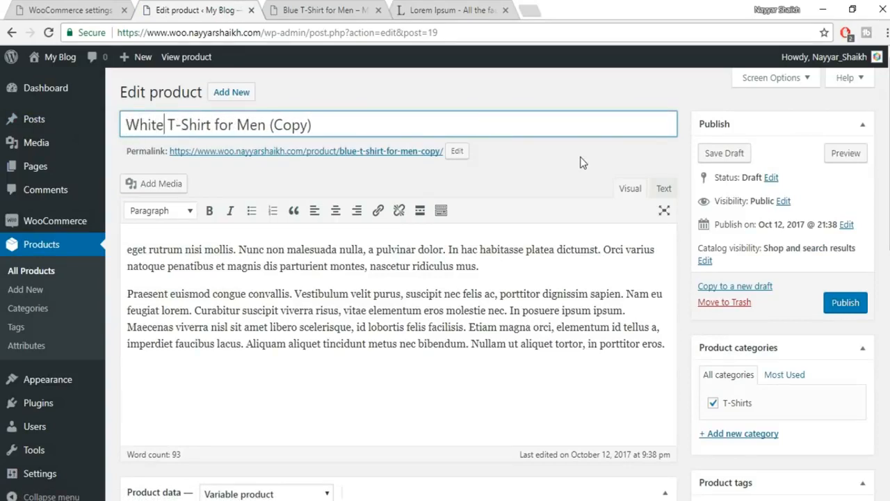
pyautogui.moveTo(312, 124); pyautogui.dragTo(271, 125)
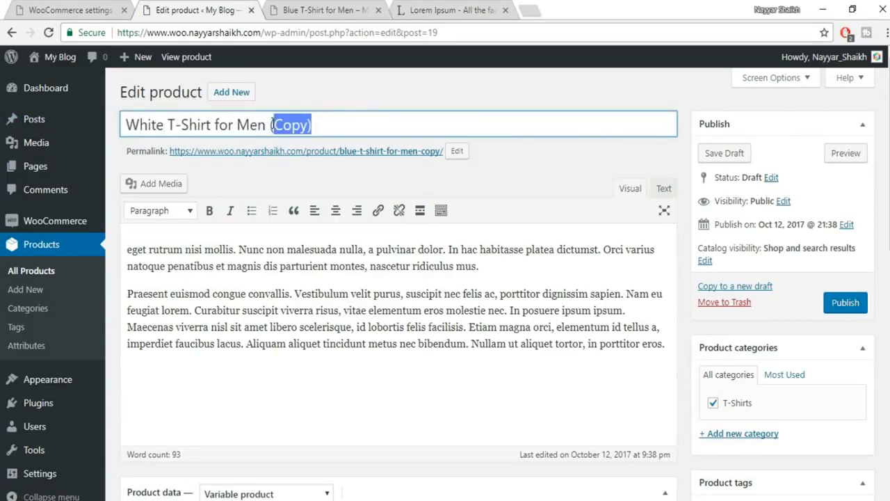
pyautogui.press('BackSpace')
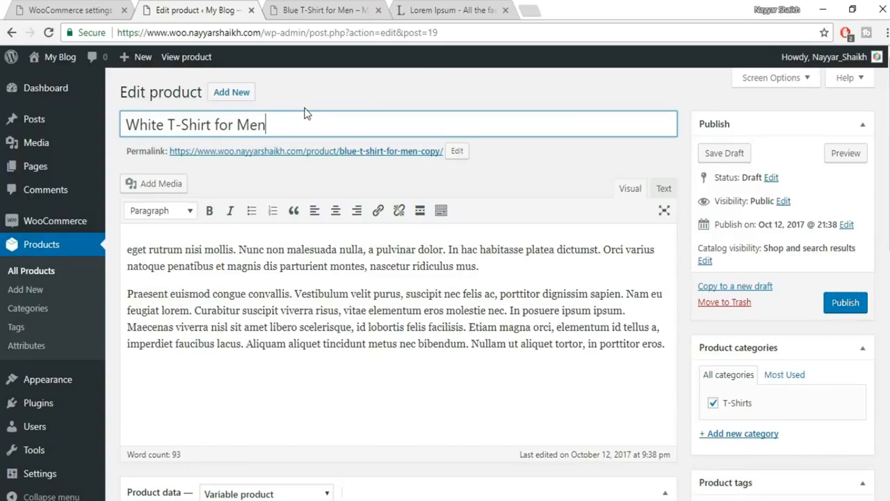
pyautogui.scroll(-1, 358, 306)
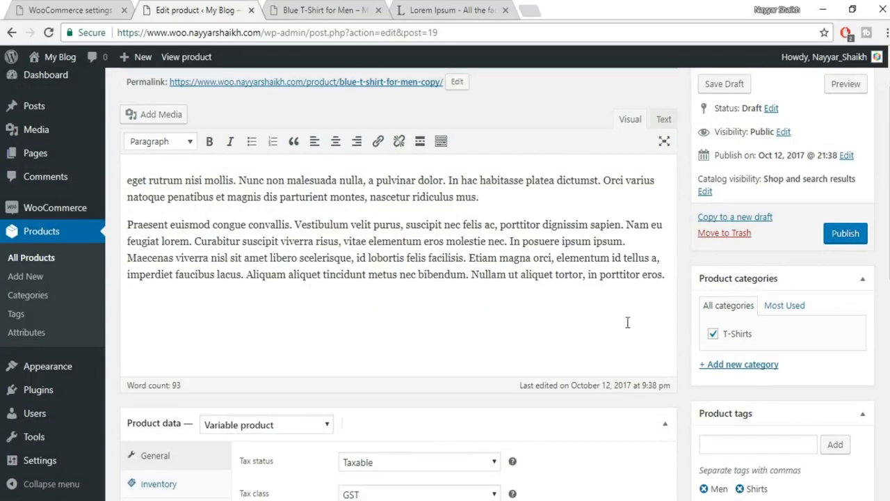
pyautogui.scroll(-4, 757, 334)
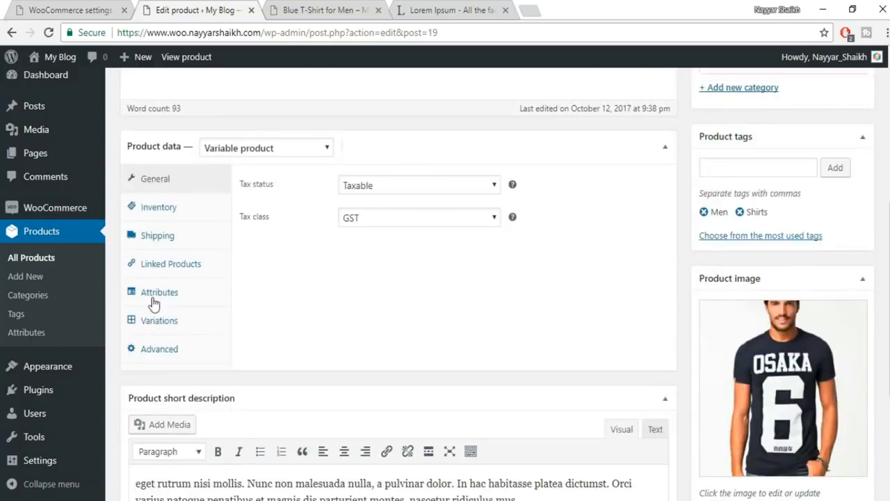
# - Link Blue T-Shirt for Men as both upsell and cross-sell, then bring up the product image chooser
pyautogui.click(177, 271)
pyautogui.click(422, 187)
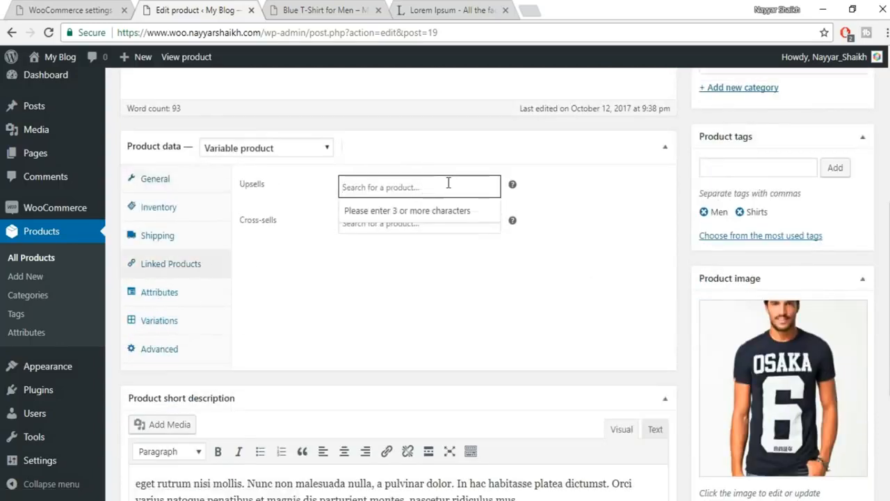
pyautogui.write('blue')
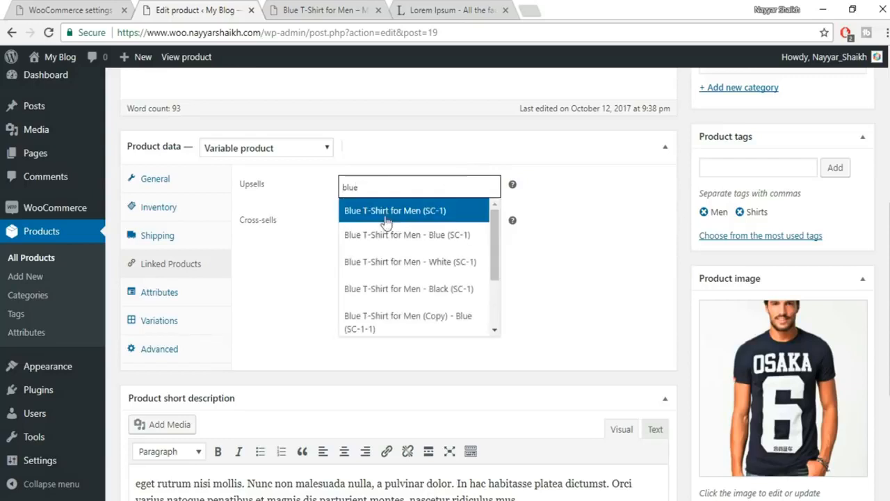
pyautogui.scroll(-2, 459, 300)
pyautogui.scroll(2, 461, 288)
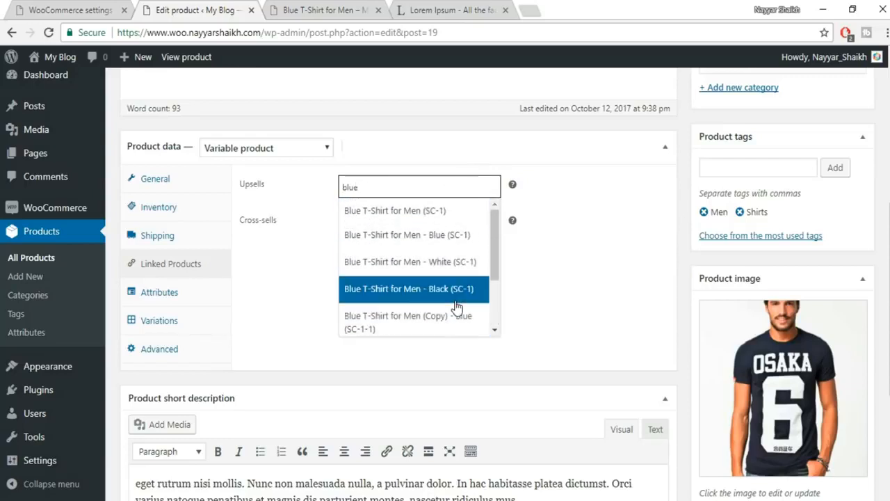
pyautogui.click(401, 211)
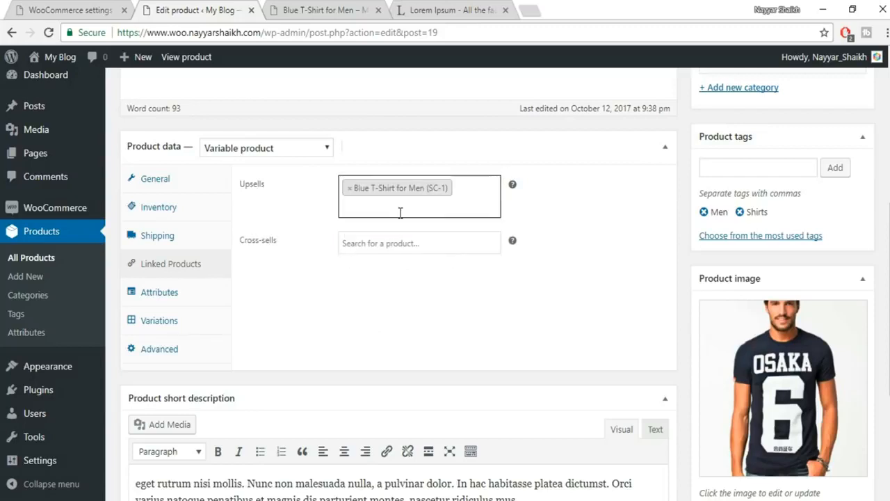
pyautogui.click(372, 241)
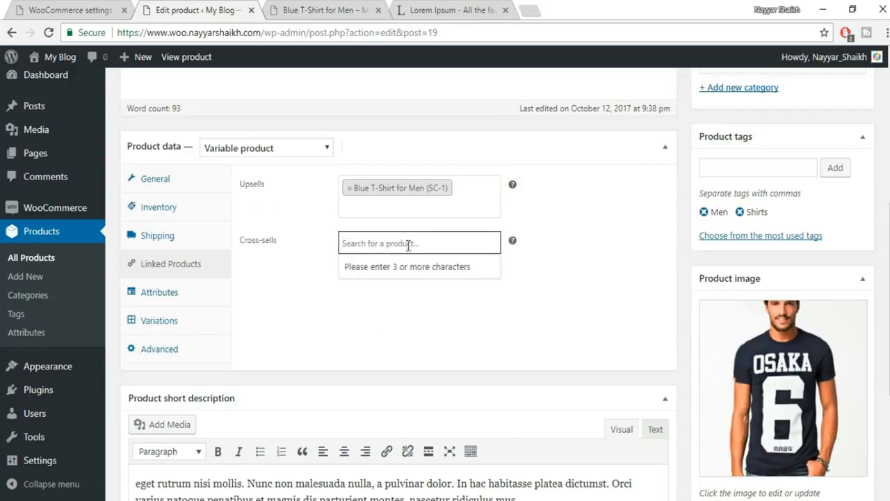
pyautogui.write('blue')
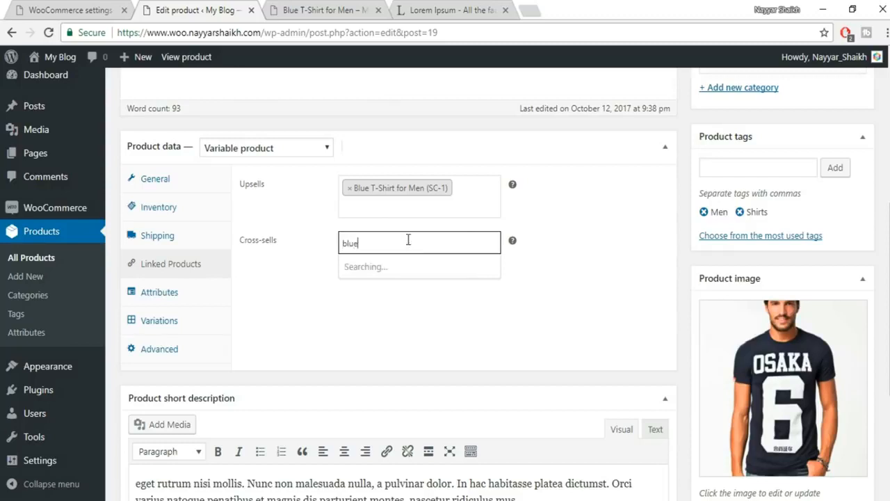
pyautogui.click(400, 269)
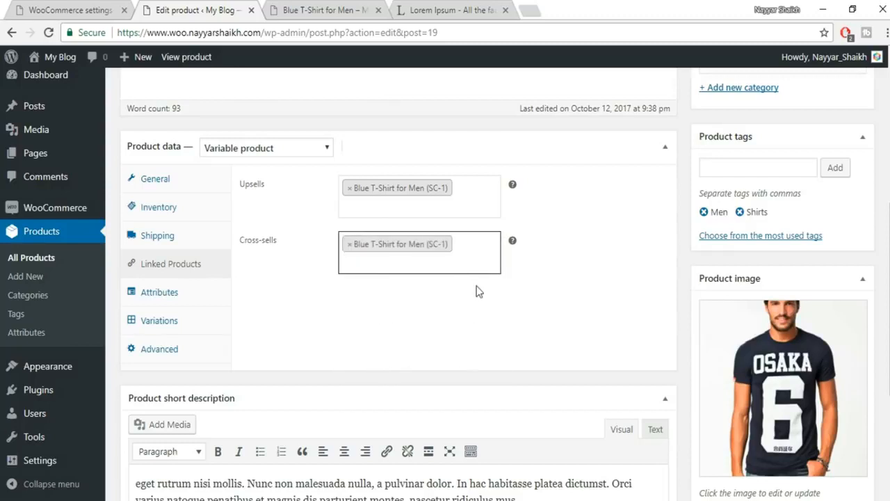
pyautogui.scroll(-2, 570, 314)
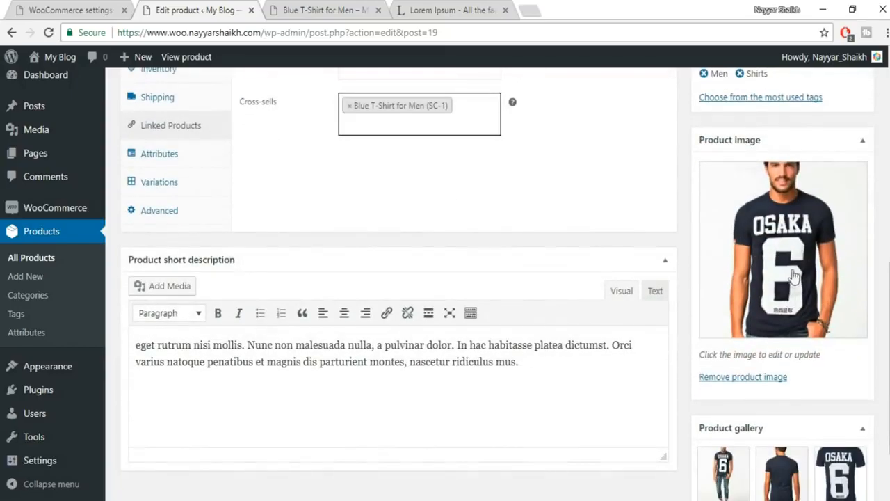
pyautogui.click(795, 274)
# - Make the white T-shirt photo the product image and remove the three old gallery images
pyautogui.click(163, 213)
pyautogui.click(815, 462)
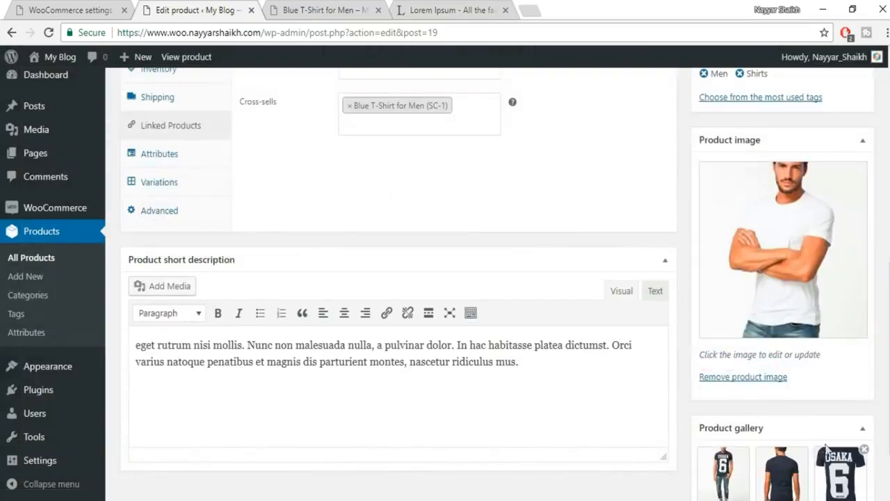
pyautogui.scroll(-1, 827, 448)
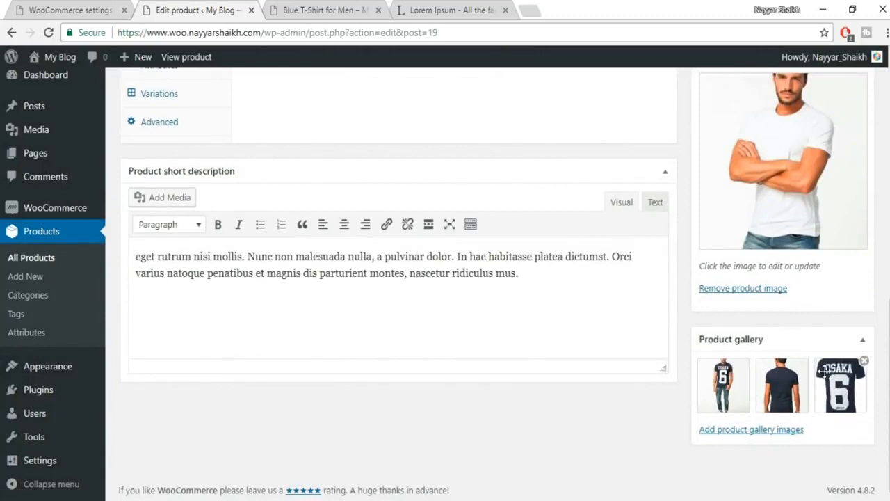
pyautogui.click(747, 360)
pyautogui.click(748, 362)
pyautogui.click(747, 361)
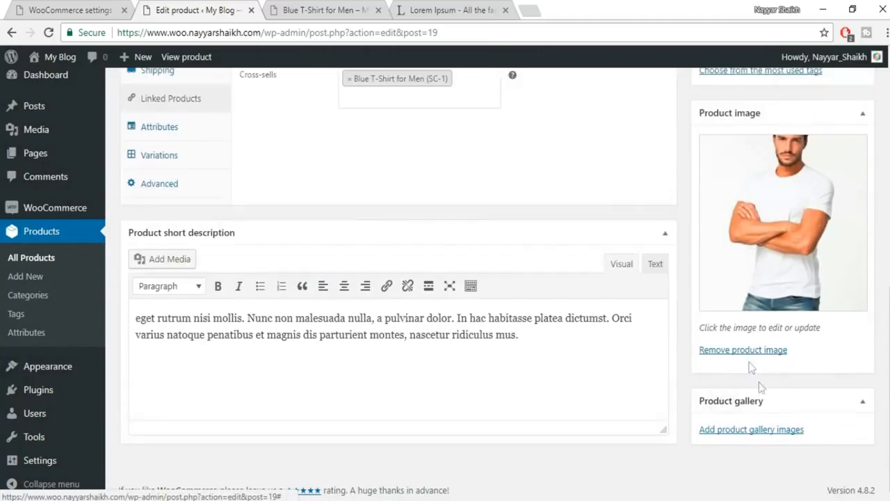
# - Upload photos 10 and 11, add them to the product gallery, and publish
pyautogui.click(782, 429)
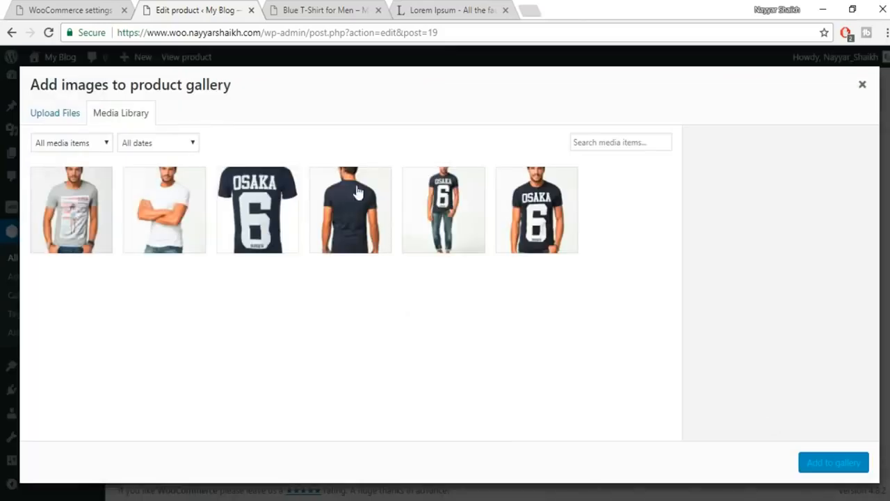
pyautogui.click(55, 118)
pyautogui.click(453, 296)
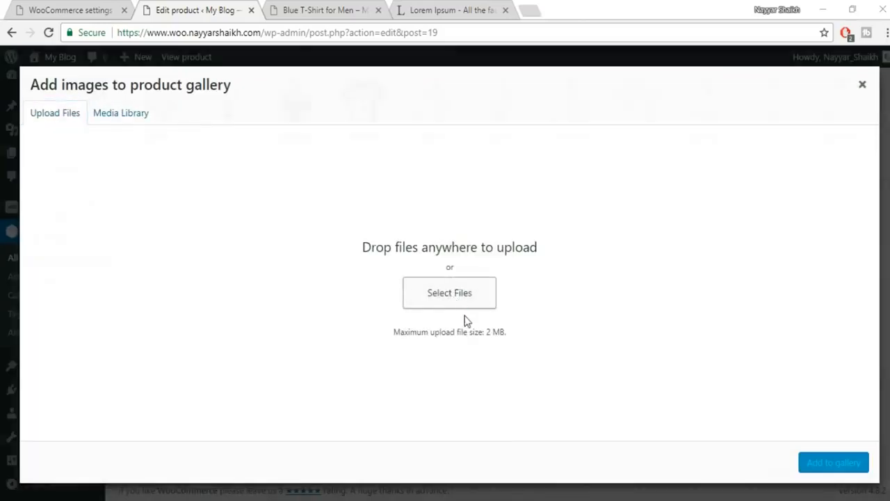
pyautogui.moveTo(879, 181); pyautogui.dragTo(792, 128)
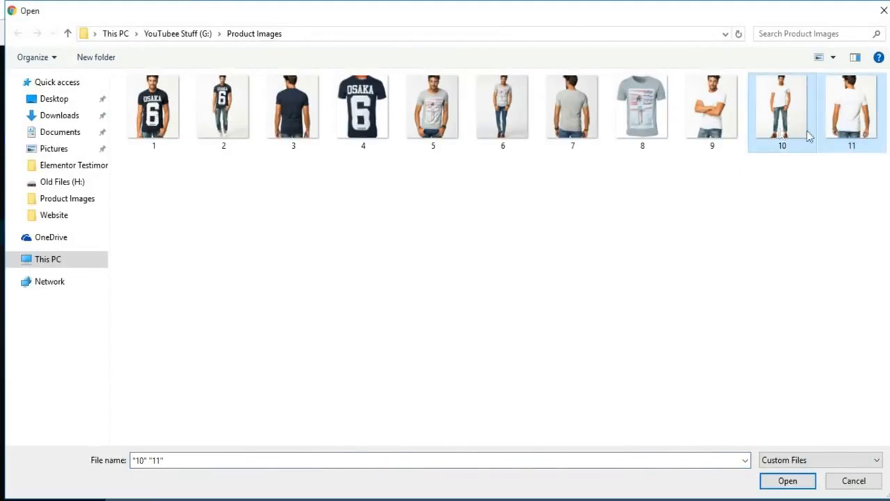
pyautogui.click(790, 483)
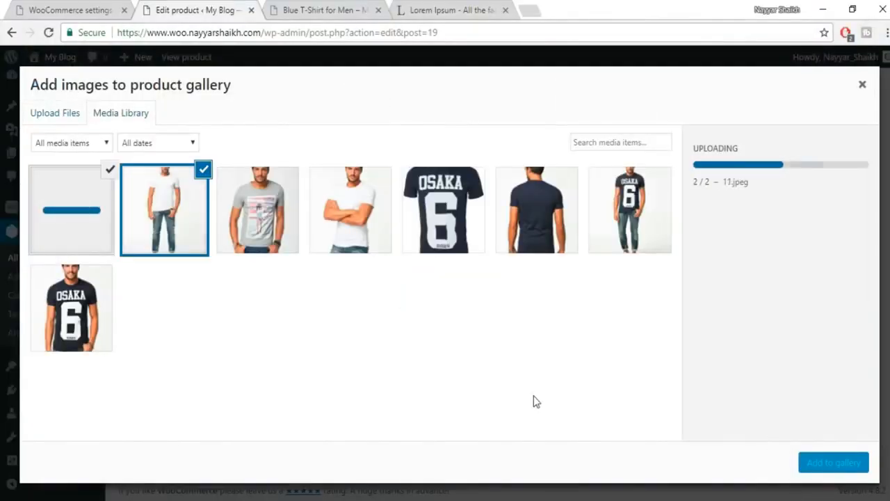
pyautogui.click(845, 461)
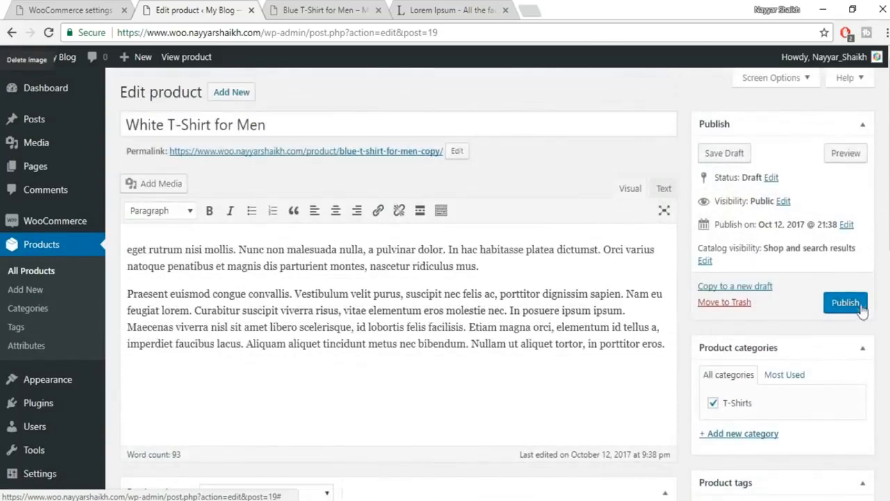
pyautogui.click(858, 303)
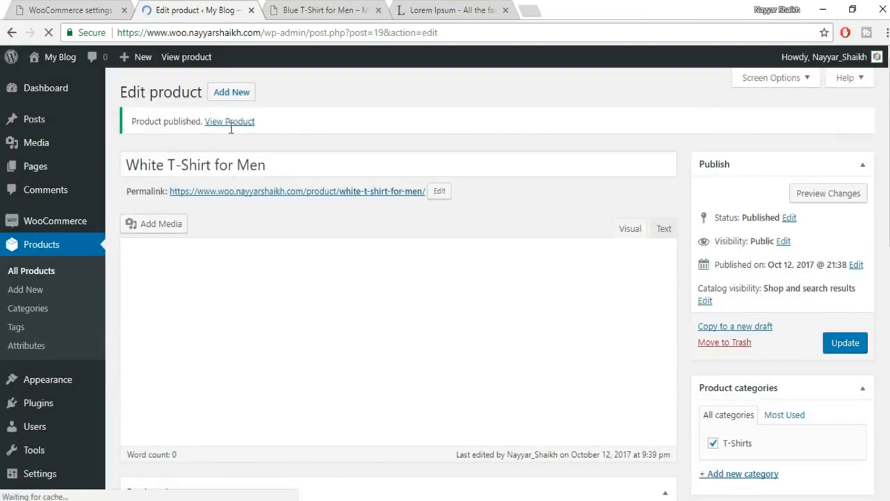
# - Preview the product page and try the Blue, White and Black colour options
pyautogui.click(804, 194)
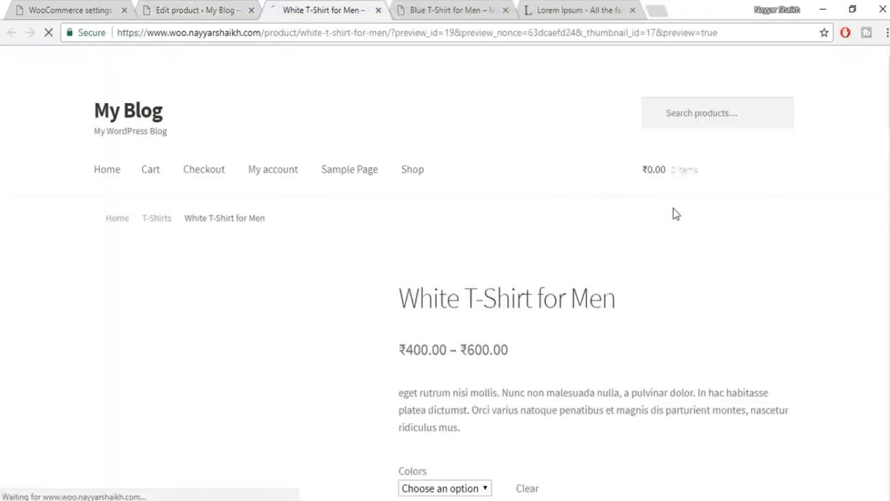
pyautogui.scroll(-3, 678, 229)
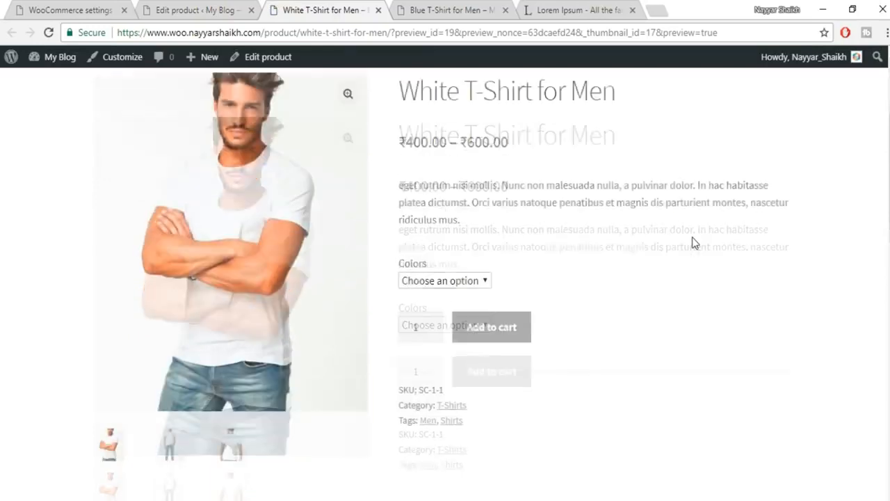
pyautogui.click(410, 281)
pyautogui.click(447, 313)
pyautogui.click(455, 281)
pyautogui.click(447, 325)
pyautogui.click(470, 281)
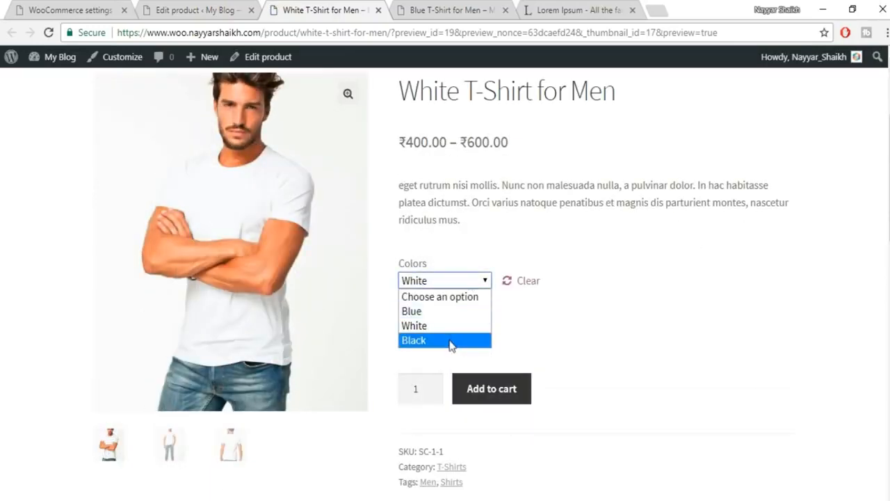
pyautogui.click(451, 340)
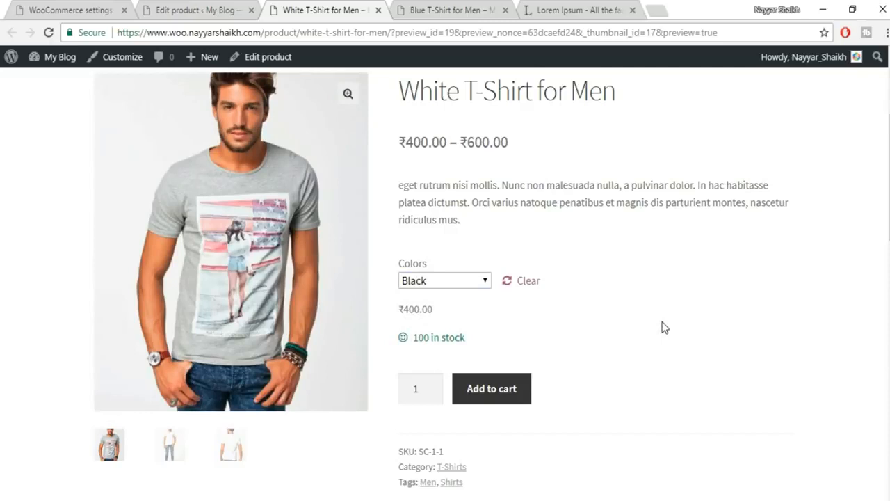
# - Scroll down to the You may also like… section, then back up to the Black details
pyautogui.scroll(-10, 664, 326)
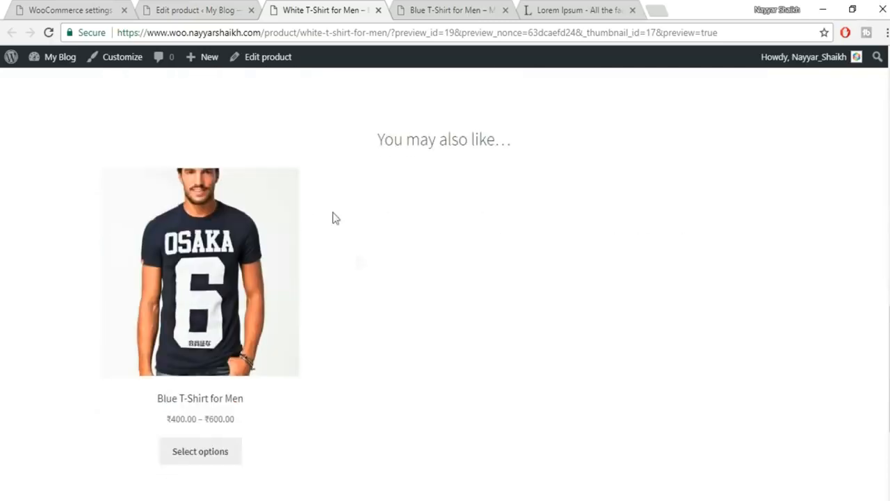
pyautogui.moveTo(368, 146); pyautogui.dragTo(511, 141)
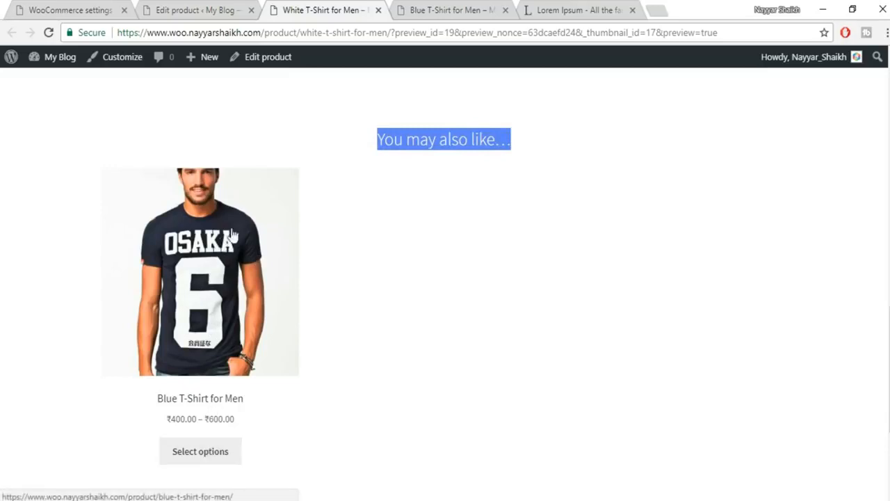
pyautogui.scroll(-3, 239, 368)
pyautogui.scroll(3, 238, 387)
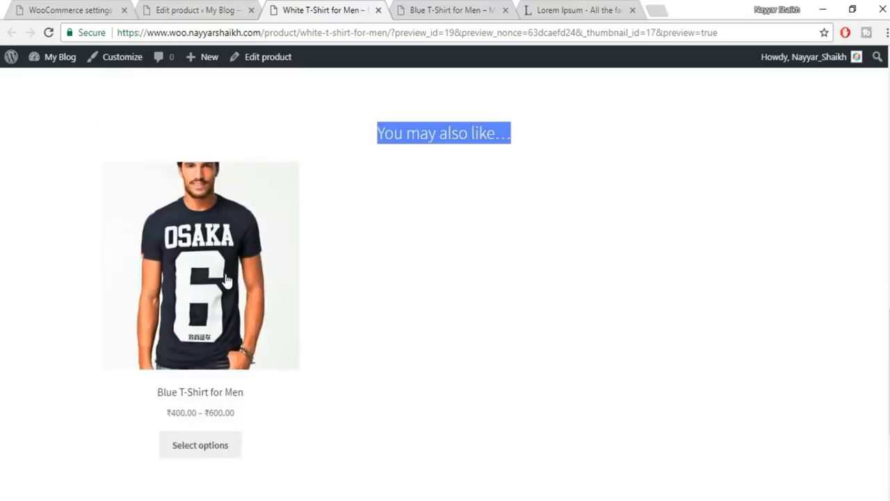
pyautogui.scroll(10, 243, 362)
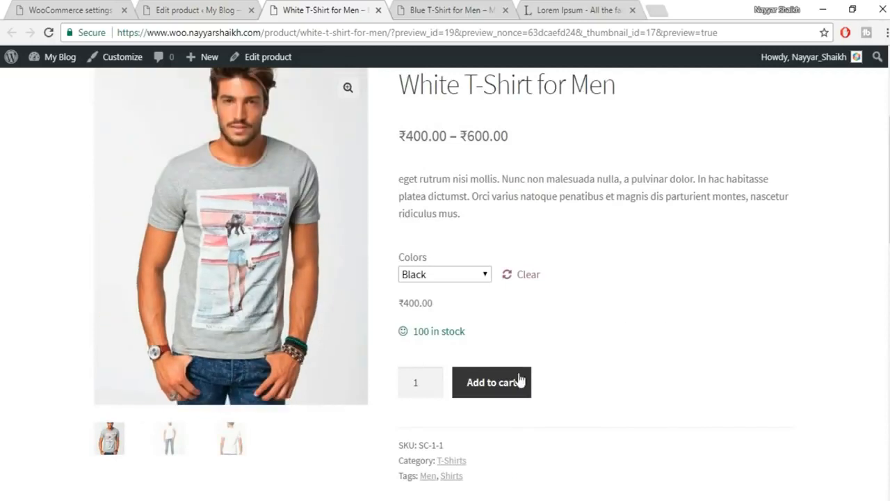
# - Add the Black variant at ₹400.00 to the cart and go to the Cart page
pyautogui.click(495, 384)
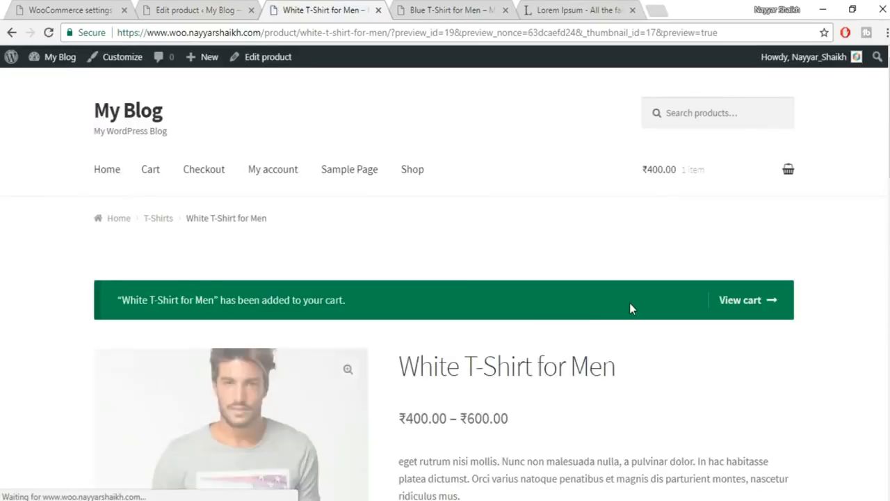
pyautogui.moveTo(729, 195)
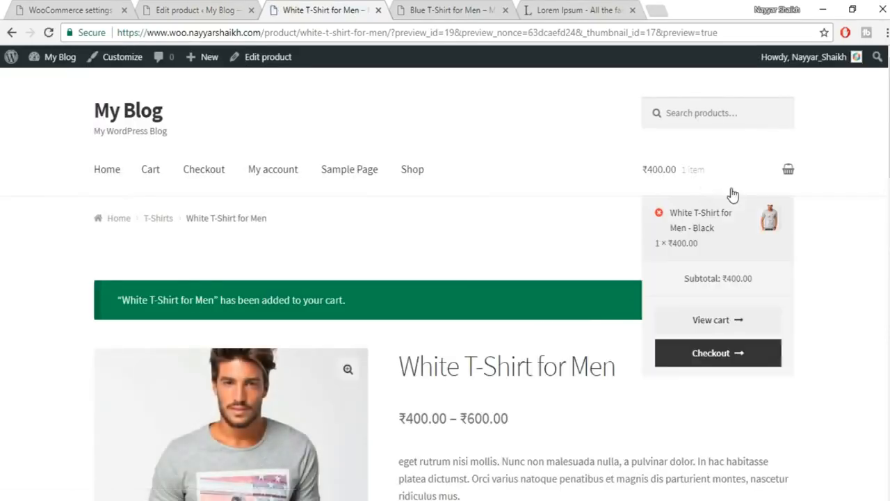
pyautogui.click(688, 234)
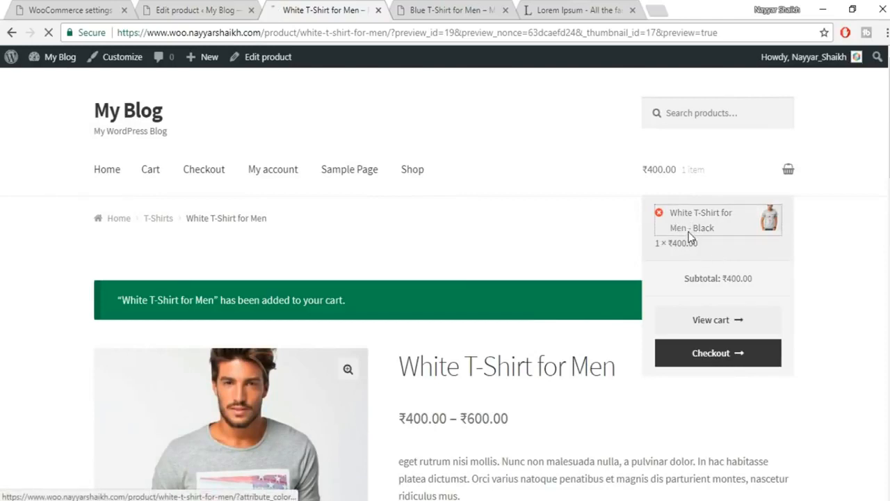
pyautogui.moveTo(653, 176)
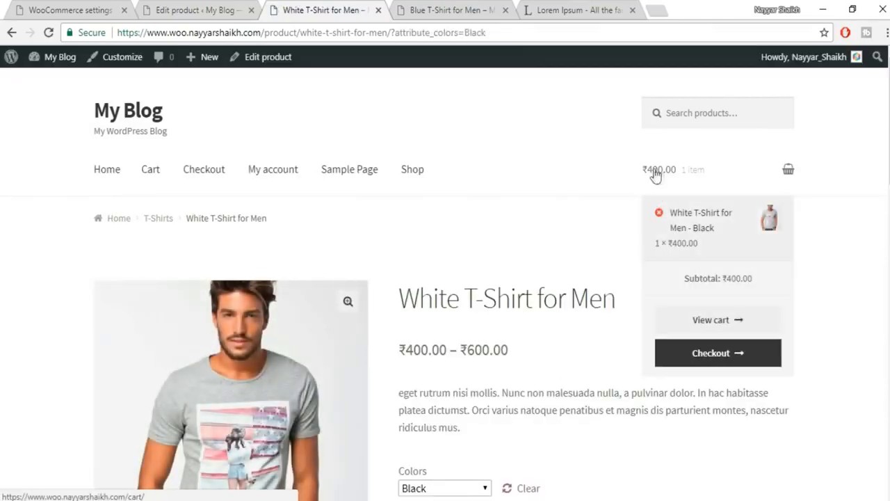
pyautogui.click(787, 170)
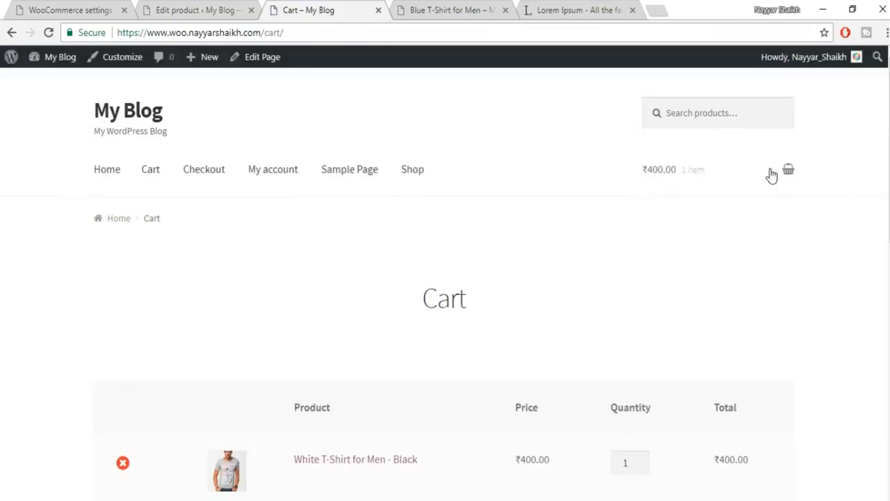
pyautogui.scroll(-5, 784, 230)
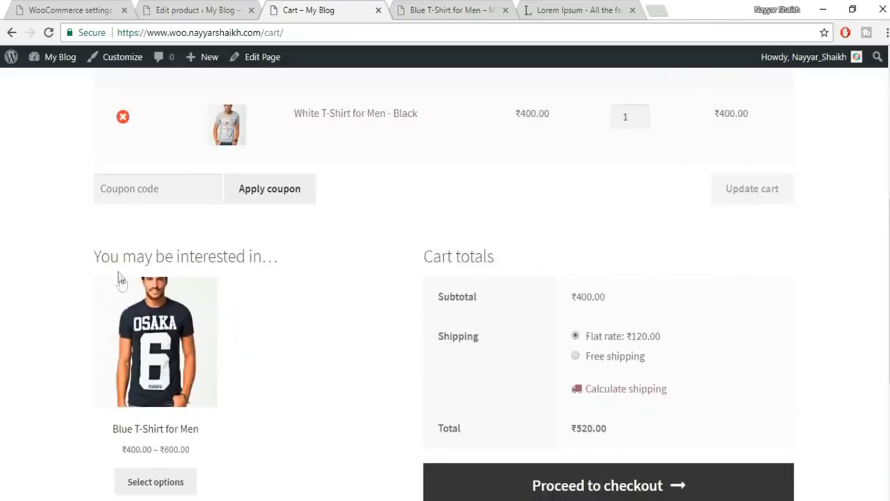
pyautogui.scroll(-1, 226, 296)
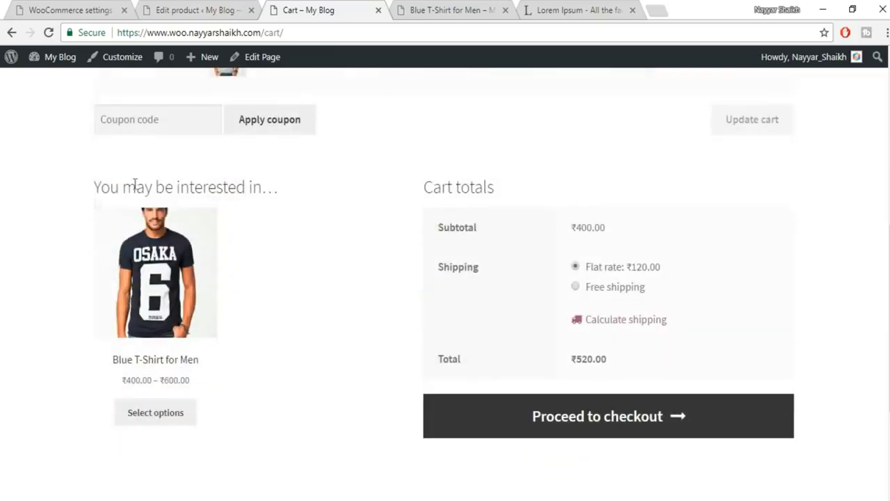
pyautogui.scroll(3, 270, 357)
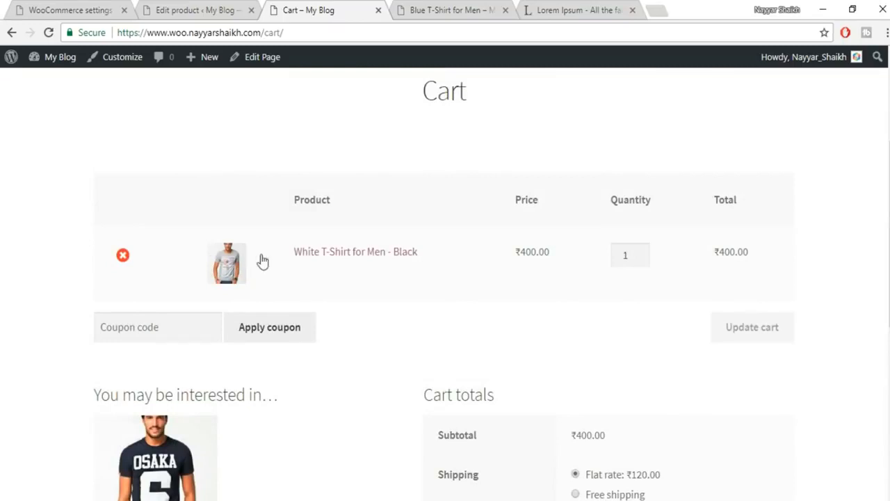
pyautogui.scroll(-3, 288, 279)
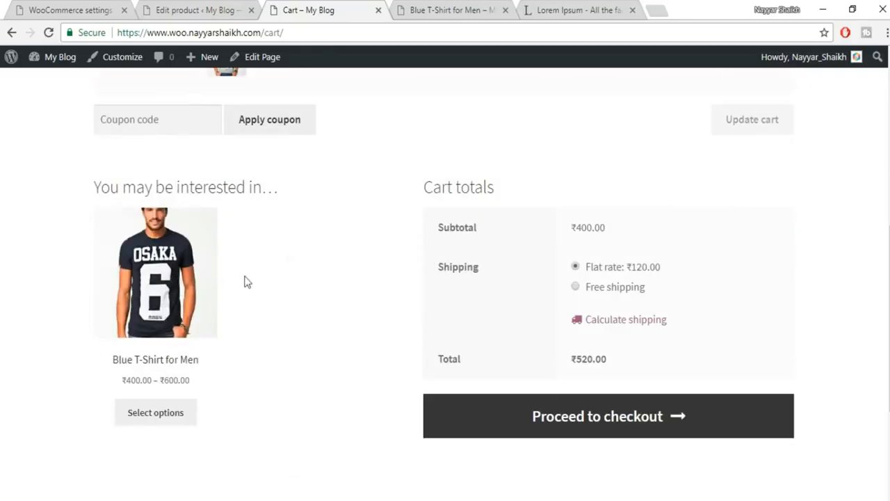
pyautogui.scroll(1, 355, 318)
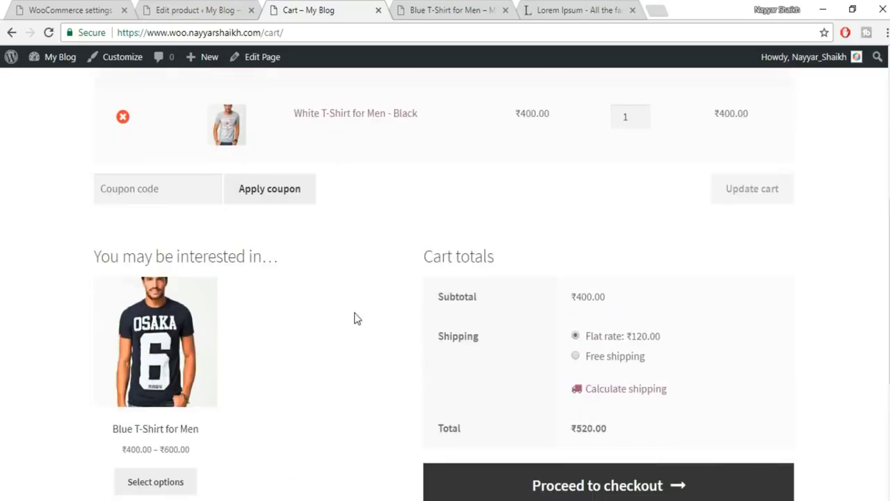
pyautogui.scroll(-1, 616, 287)
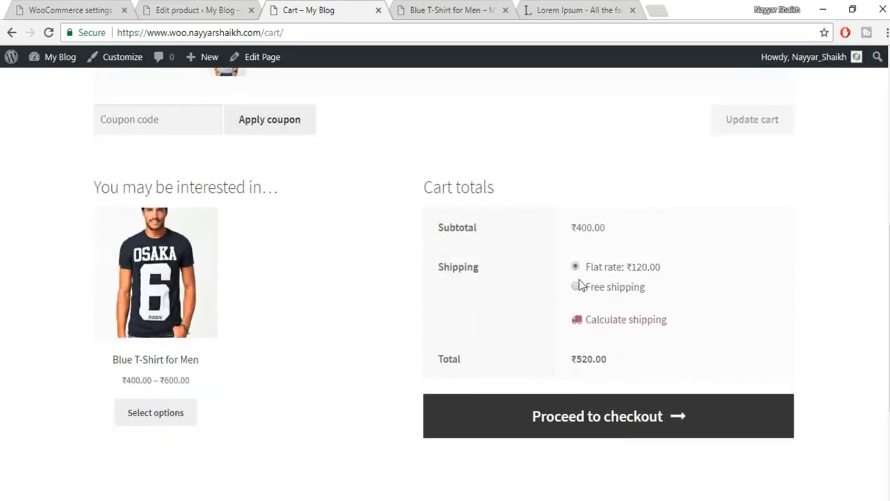
pyautogui.moveTo(661, 267); pyautogui.dragTo(629, 272)
pyautogui.click(675, 274)
pyautogui.scroll(2, 724, 322)
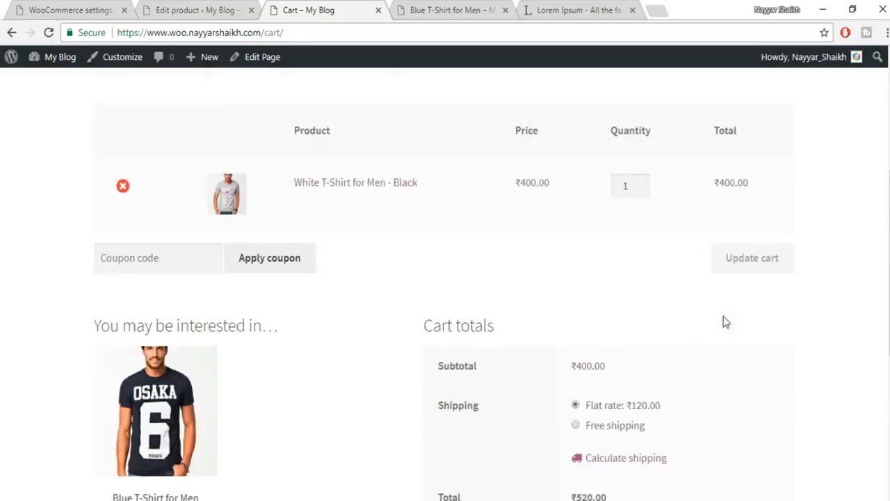
pyautogui.scroll(-2, 677, 312)
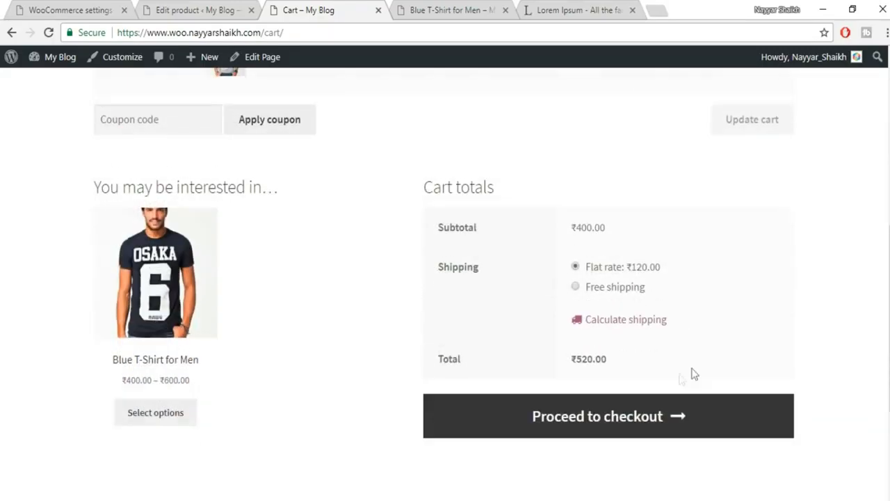
# - Calculate shipping for postcode 400017 and update the cart totals
pyautogui.click(626, 324)
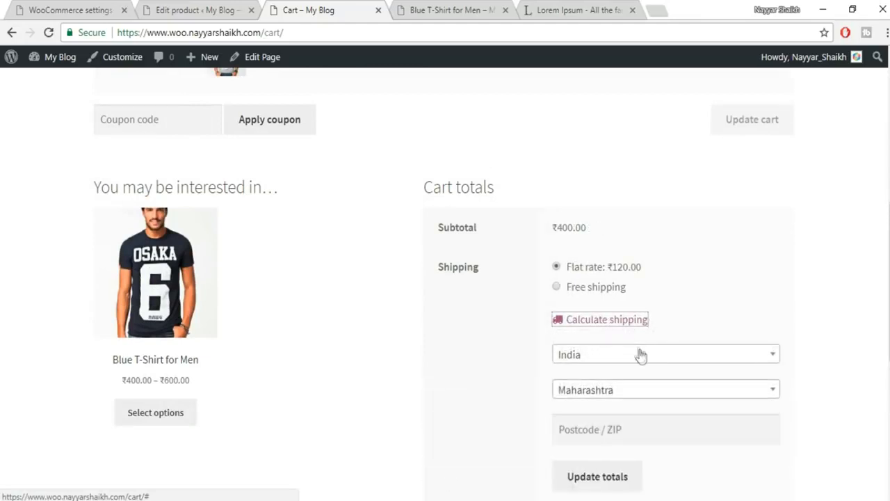
pyautogui.scroll(-2, 695, 362)
pyautogui.click(625, 290)
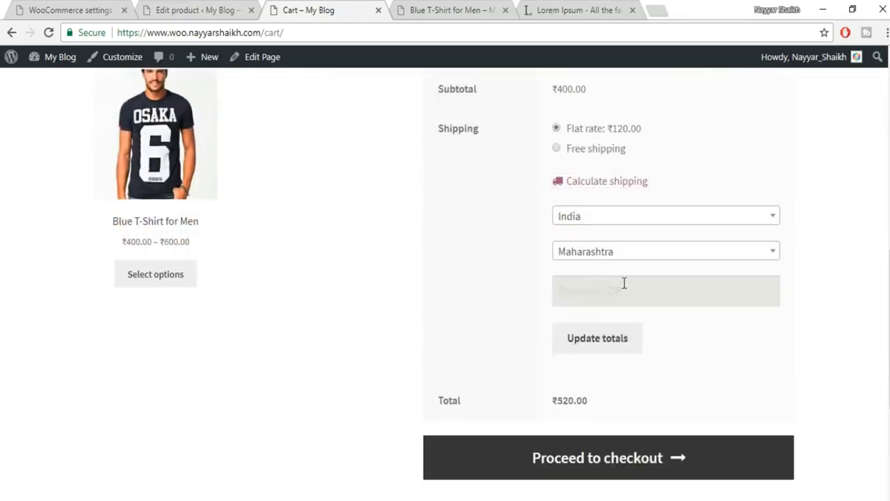
pyautogui.write('400017')
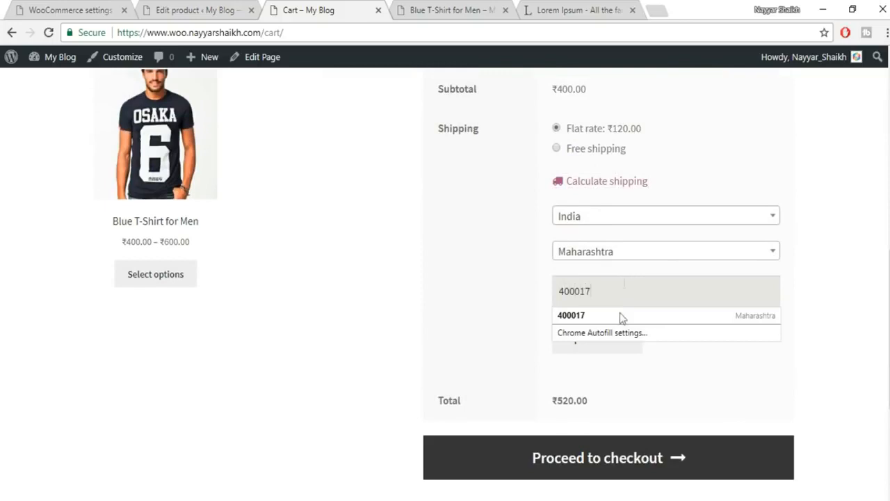
pyautogui.click(621, 318)
pyautogui.click(616, 342)
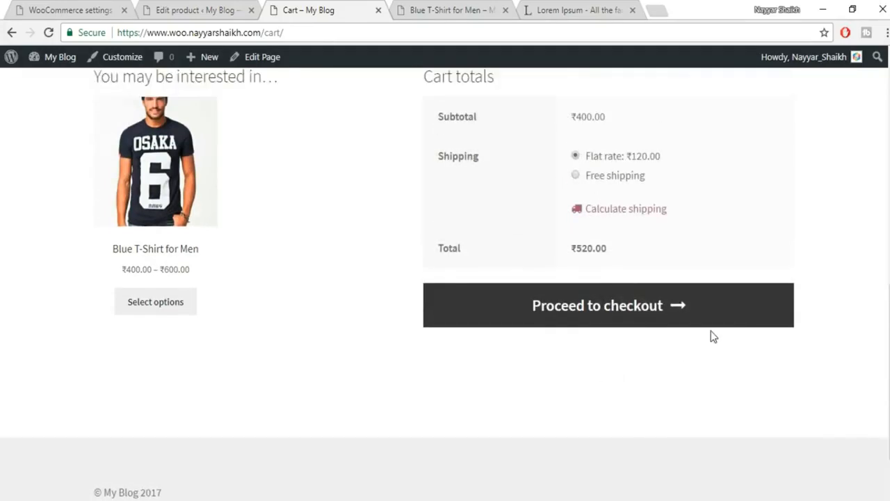
# - Choose the ₹120.00 flat rate for a ₹520.00 total, then close the cart tab
pyautogui.scroll(2, 695, 327)
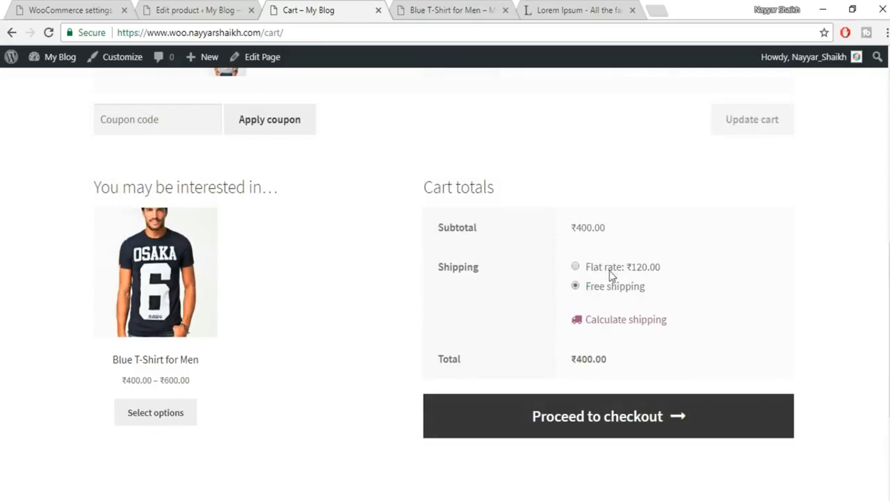
pyautogui.click(616, 272)
pyautogui.moveTo(690, 267); pyautogui.dragTo(586, 268)
pyautogui.click(673, 279)
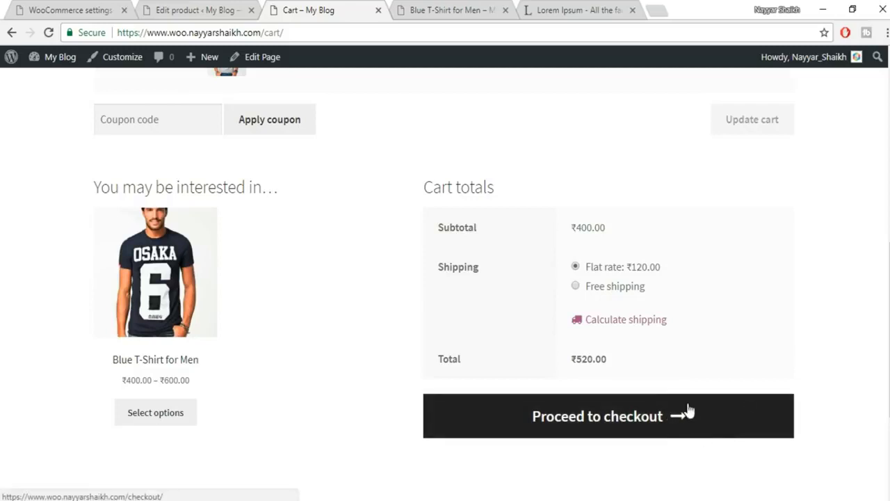
pyautogui.scroll(5, 788, 392)
pyautogui.scroll(1, 786, 388)
pyautogui.scroll(1, 533, 303)
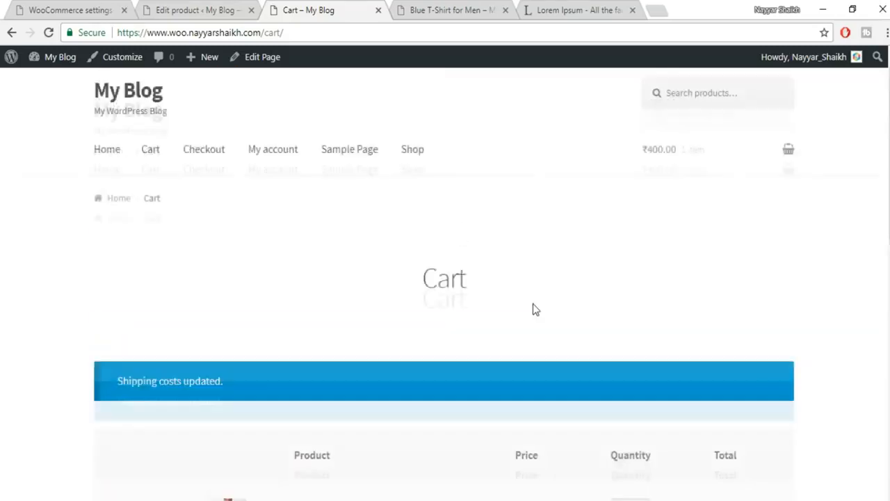
pyautogui.scroll(-3, 539, 307)
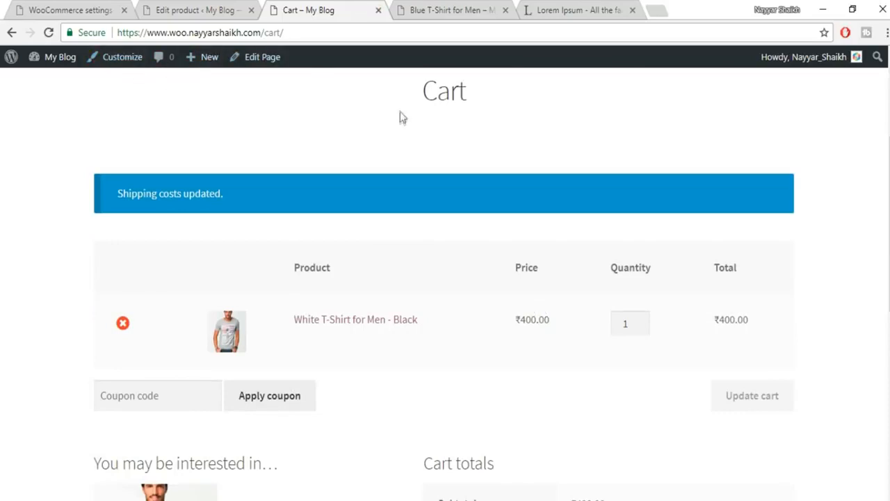
pyautogui.click(377, 9)
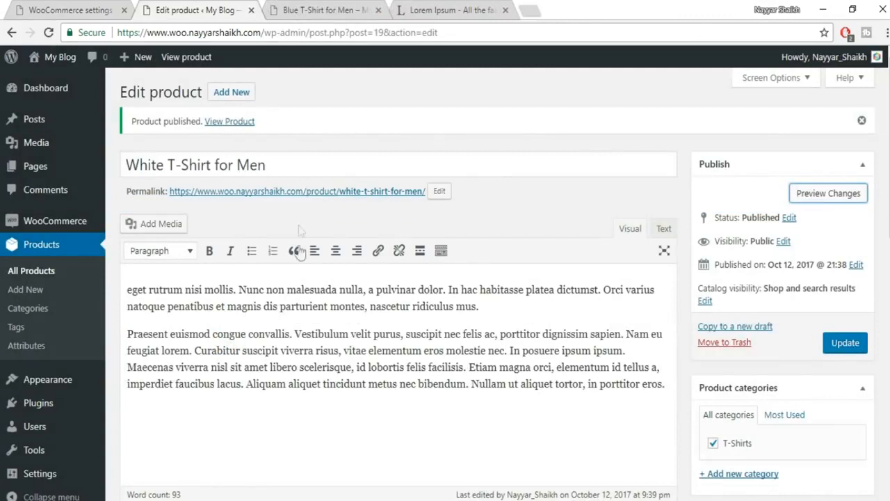
# - Duplicate White T-Shirt for Men from the All Products list
pyautogui.scroll(-5, 324, 298)
pyautogui.click(645, 185)
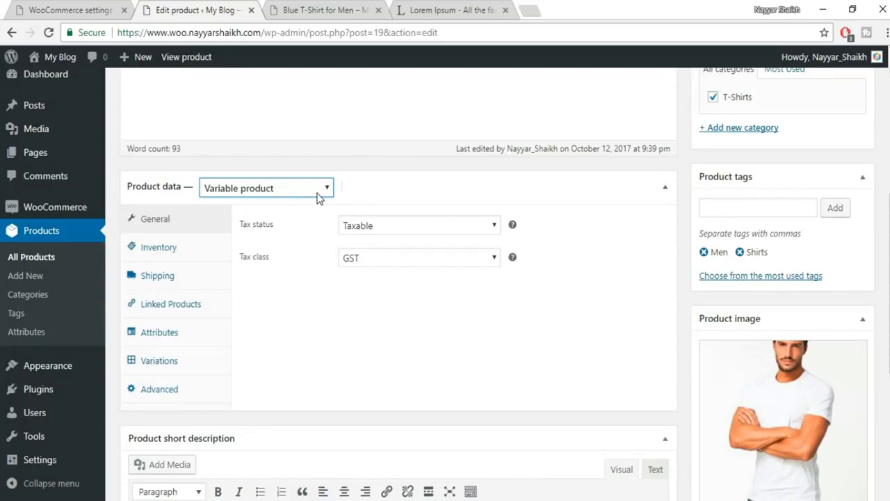
pyautogui.scroll(4, 324, 239)
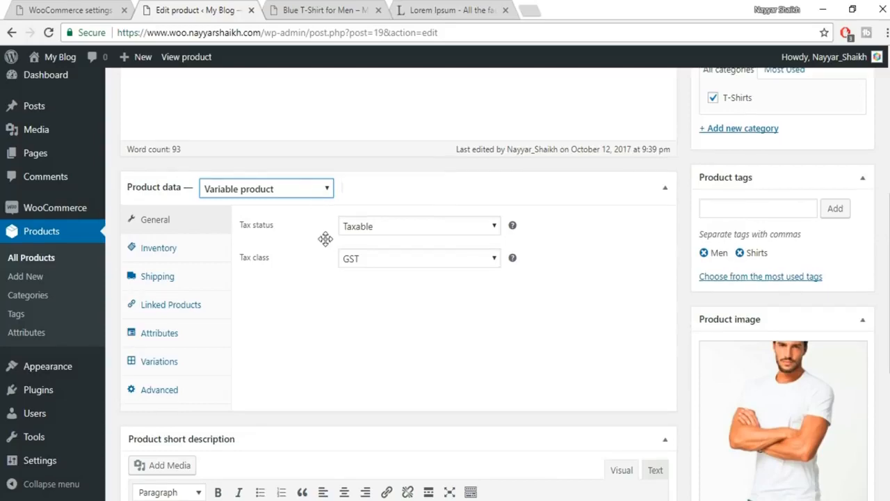
pyautogui.scroll(-3, 325, 239)
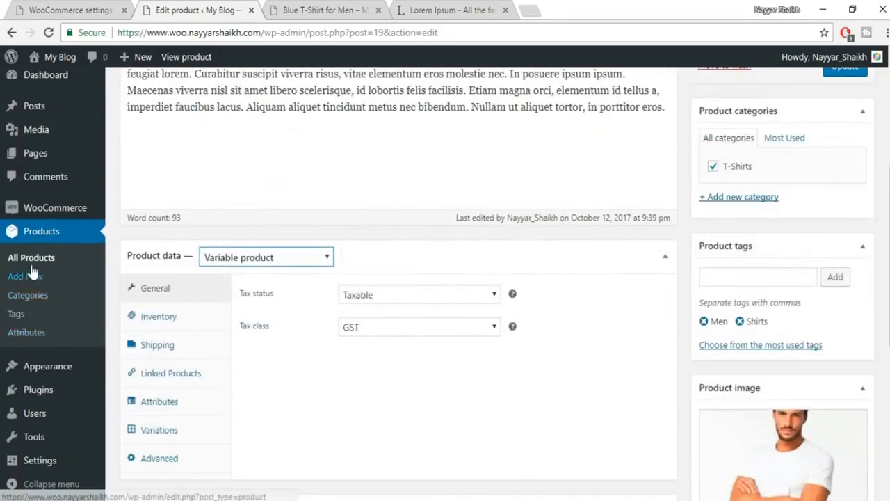
pyautogui.click(74, 257)
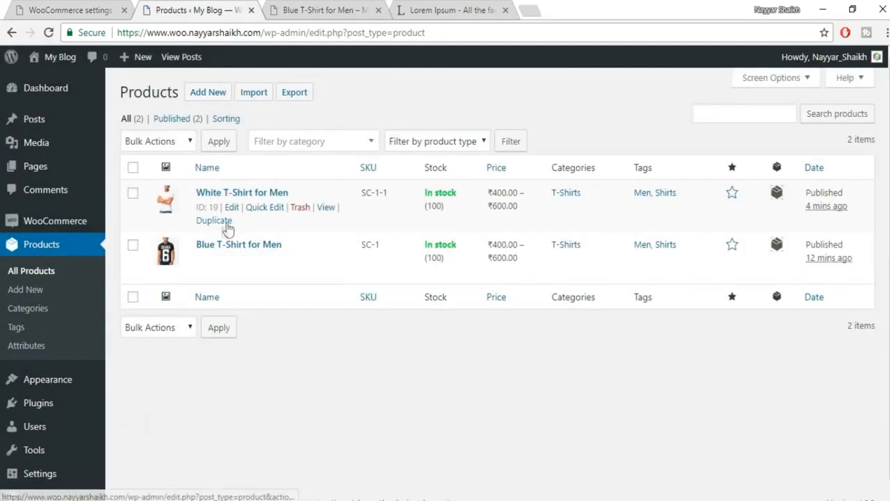
pyautogui.click(221, 223)
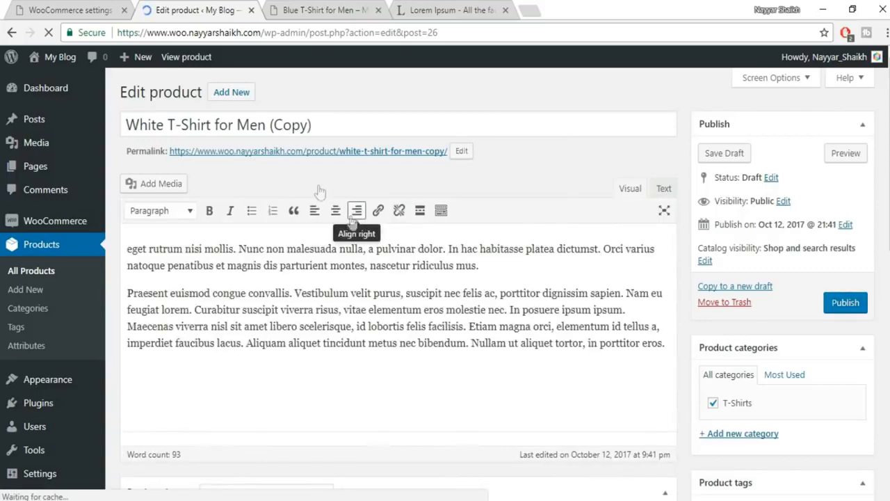
# - Retitle the draft copy 'Grey T-Shirt for Men', dropping the (Copy) suffix
pyautogui.moveTo(324, 124); pyautogui.dragTo(271, 130)
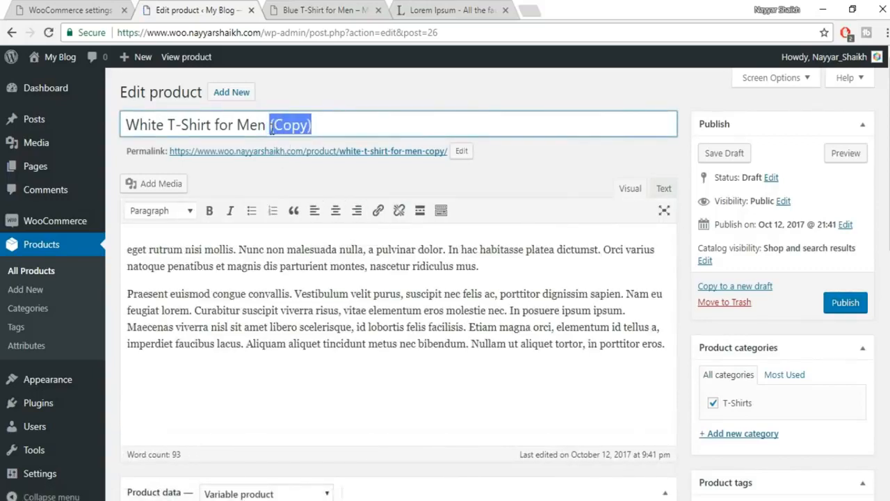
pyautogui.press('BackSpace')
pyautogui.press('BackSpace')
pyautogui.press('BackSpace')
pyautogui.press('BackSpace')
pyautogui.press('BackSpace')
pyautogui.press('BackSpace')
pyautogui.press('BackSpace')
pyautogui.press('BackSpace')
pyautogui.write('Grey')
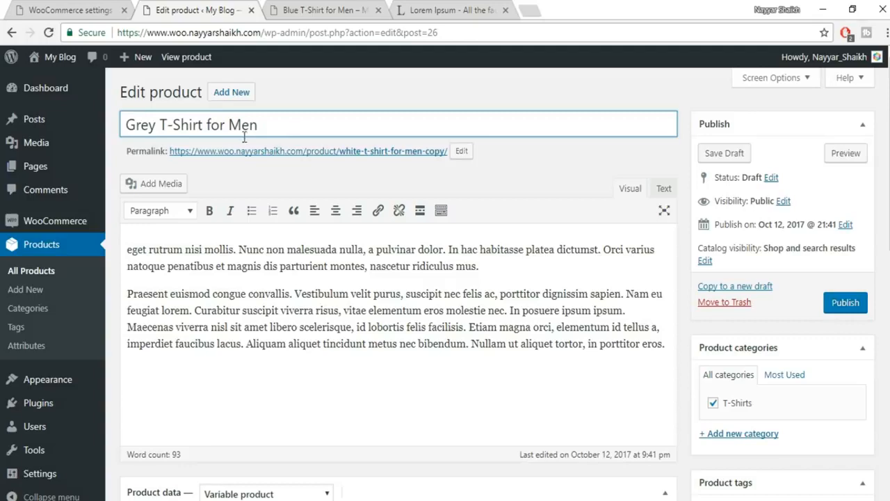
pyautogui.scroll(-5, 698, 297)
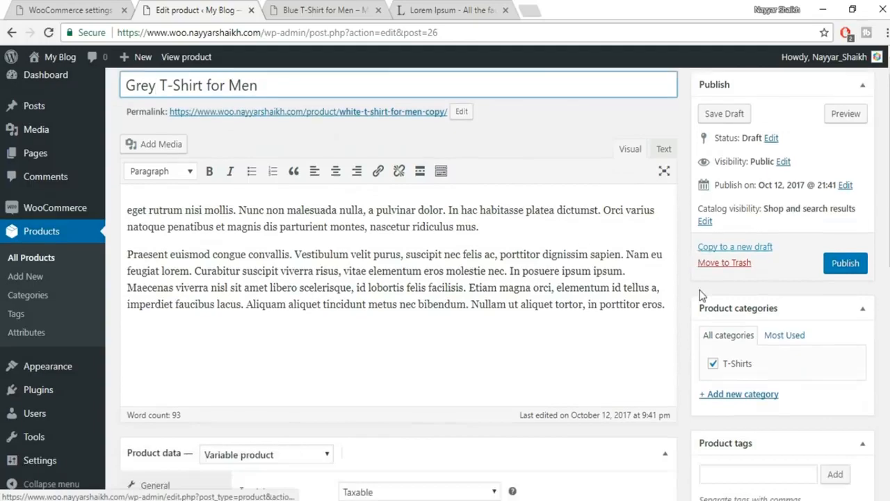
# - Set the product data type to Grouped product
pyautogui.click(306, 150)
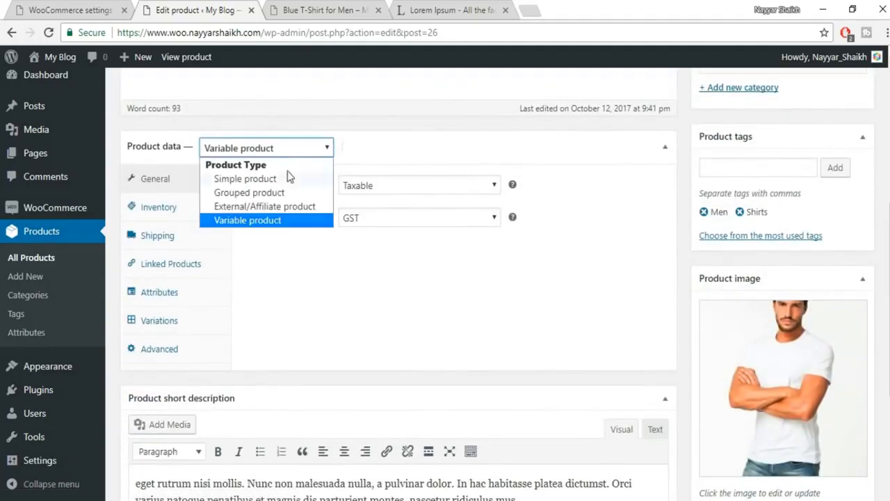
pyautogui.click(283, 194)
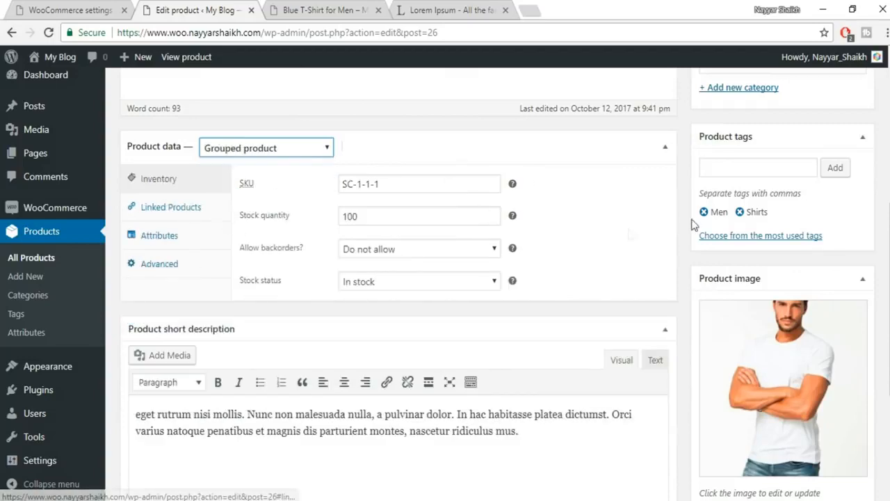
pyautogui.scroll(5, 618, 235)
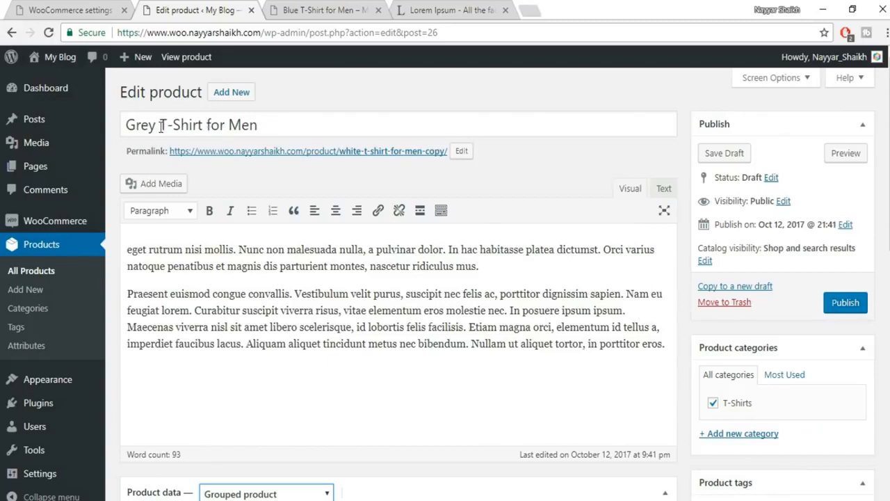
# - Replace the whole product title with 'T-Shirt Combo'
pyautogui.moveTo(161, 125); pyautogui.dragTo(360, 126)
pyautogui.hotkey('ctrl', 'a')
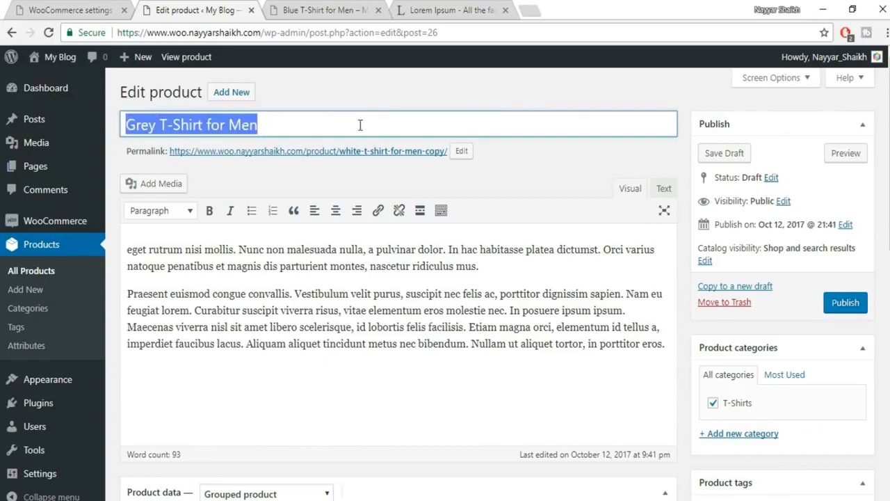
pyautogui.write('T-Shirt Combo')
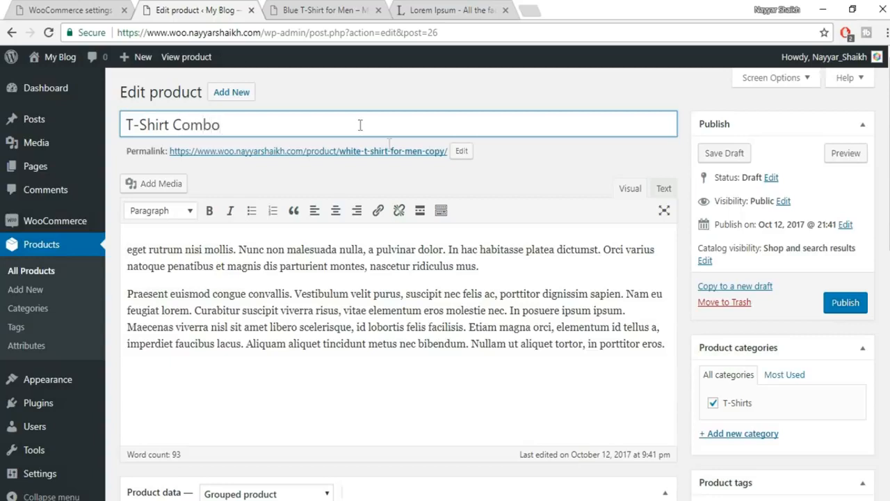
pyautogui.scroll(-5, 588, 229)
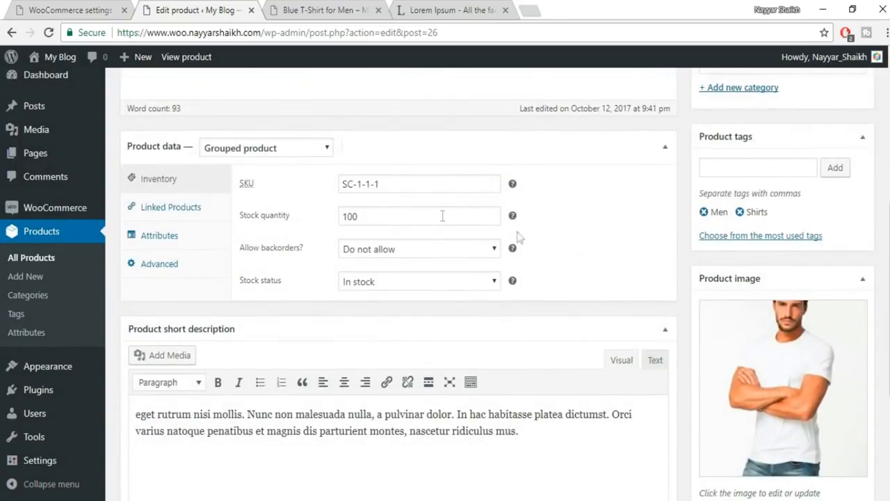
# - Clear the SKU, the Black, White and Blue grouped products, and the Blue T-Shirt upsell
pyautogui.moveTo(379, 186); pyautogui.dragTo(319, 200)
pyautogui.press('BackSpace')
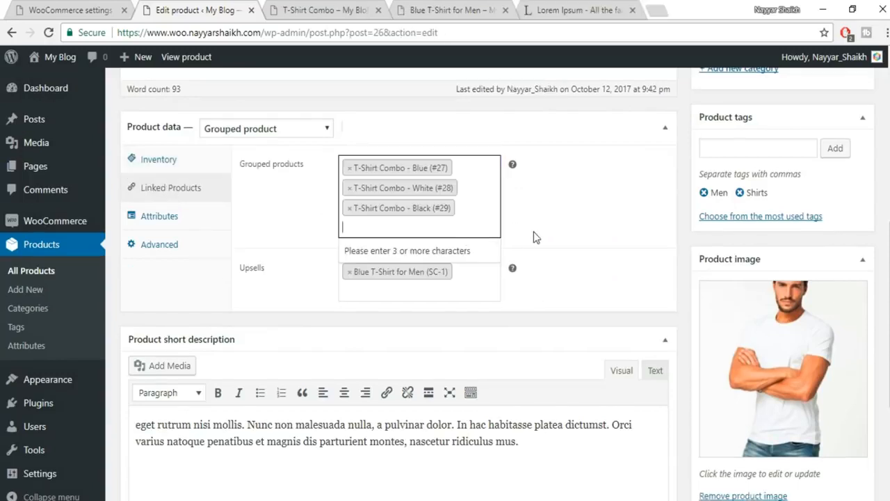
pyautogui.click(349, 208)
pyautogui.click(350, 188)
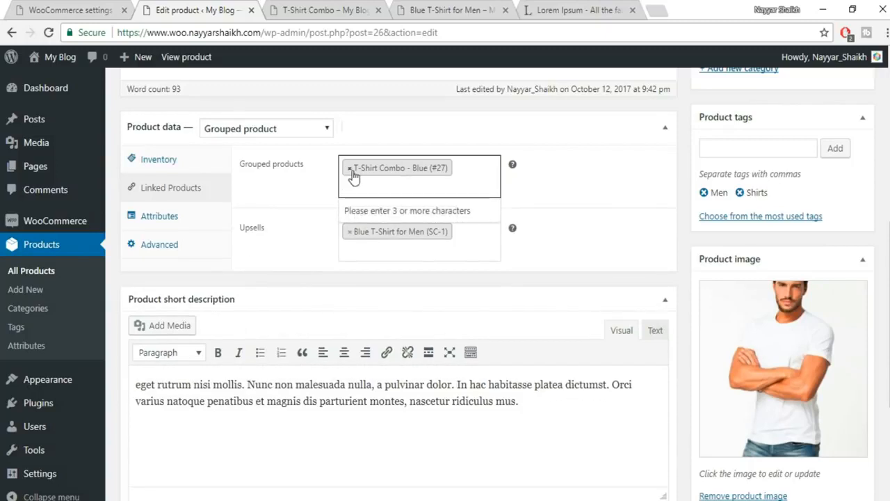
pyautogui.click(350, 169)
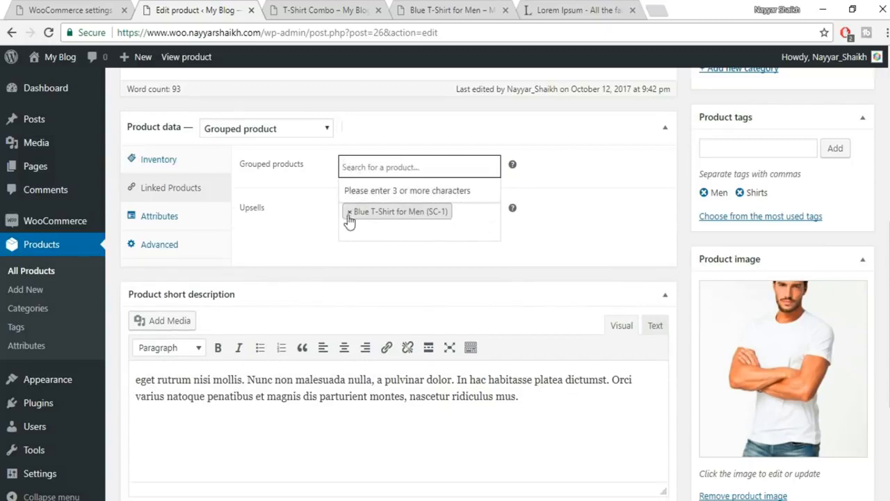
pyautogui.click(349, 213)
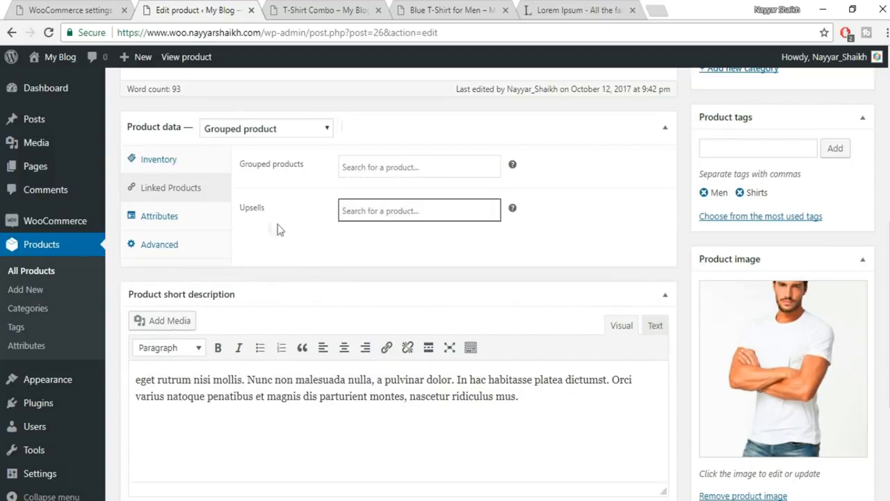
# - Save the product with Update and close the old T-Shirt Combo page
pyautogui.scroll(6, 874, 258)
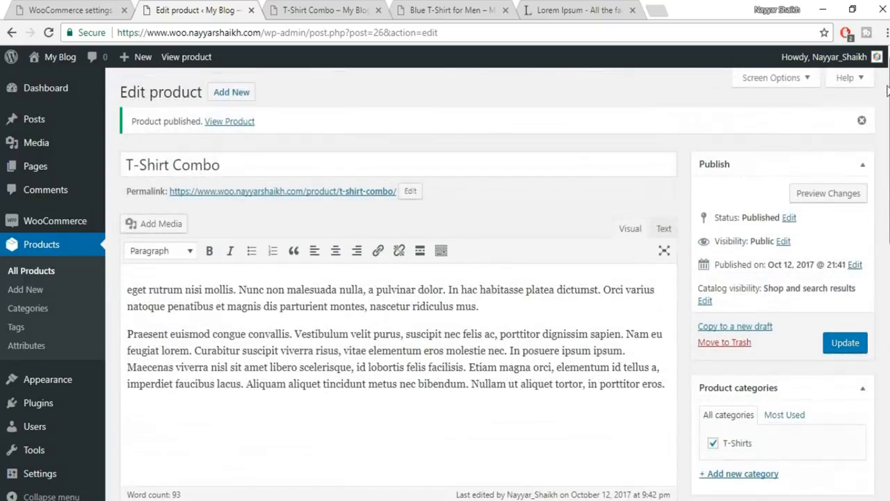
pyautogui.click(845, 342)
pyautogui.click(377, 9)
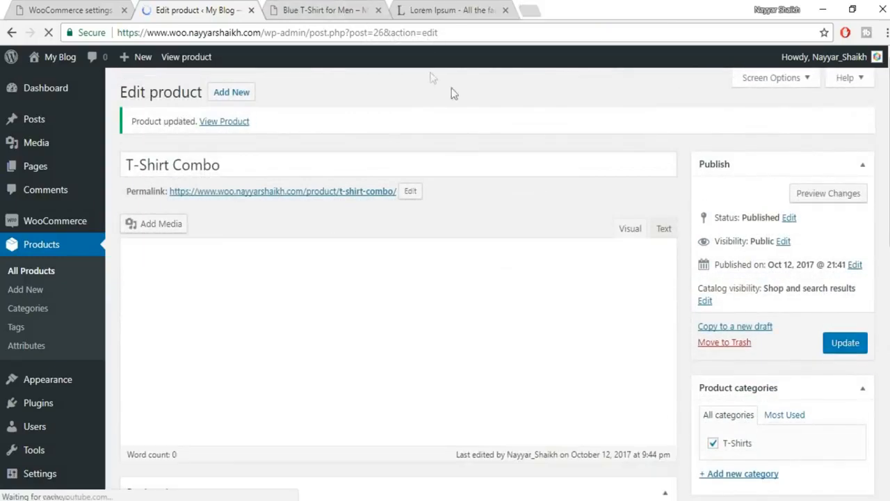
# - Preview the updated T-Shirt Combo page, then duplicate Blue T-Shirt for Men from All Products
pyautogui.click(827, 194)
pyautogui.scroll(-2, 794, 295)
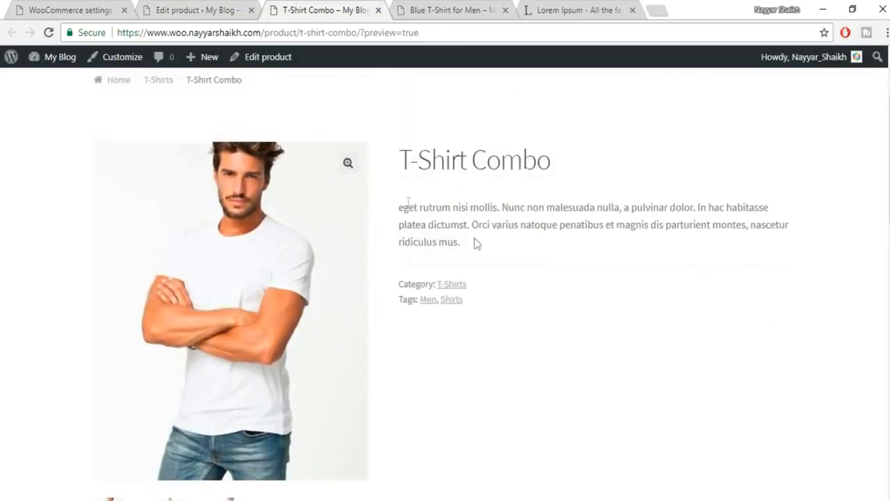
pyautogui.click(184, 7)
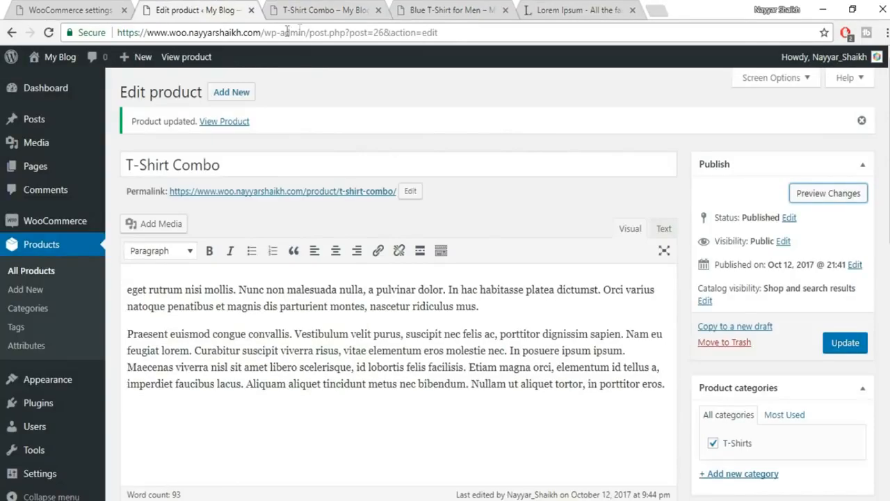
pyautogui.click(32, 278)
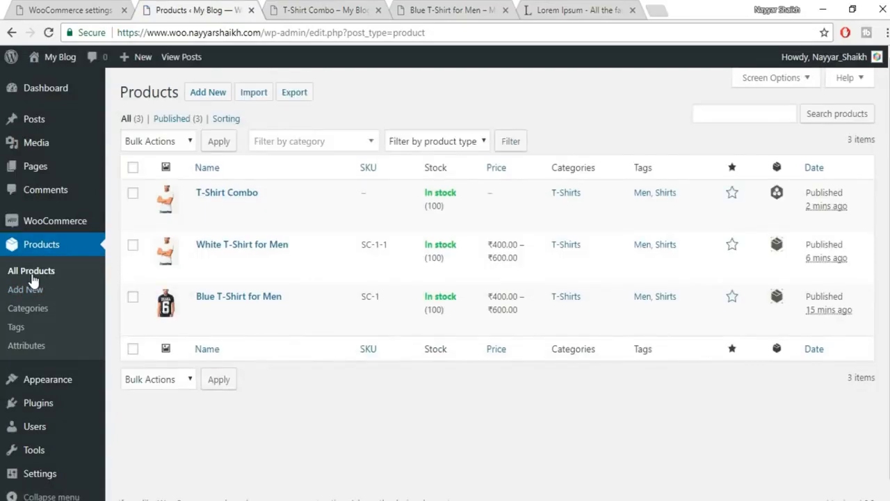
pyautogui.click(222, 325)
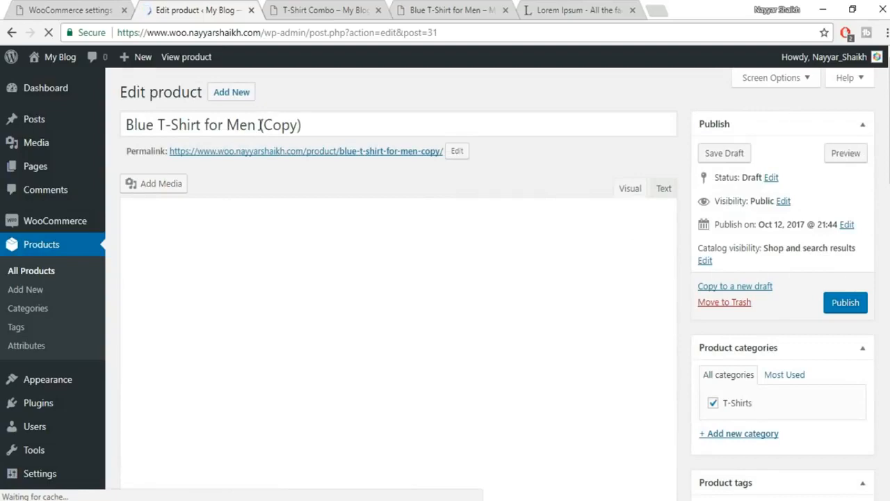
# - Retitle it 'Blue T-Shirt for Men Simple' as a Simple product priced 600, sale dates cancelled
pyautogui.moveTo(261, 124); pyautogui.dragTo(302, 124)
pyautogui.write('Simple')
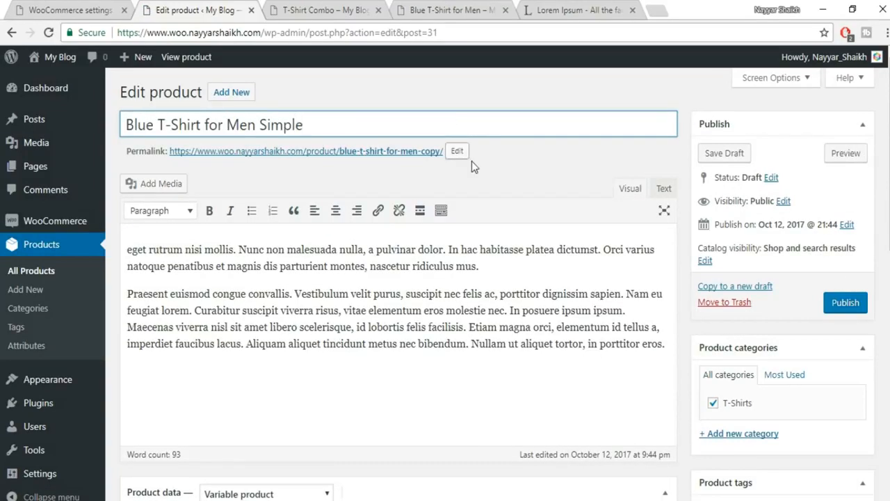
pyautogui.scroll(-6, 472, 161)
pyautogui.scroll(2, 281, 220)
pyautogui.click(280, 217)
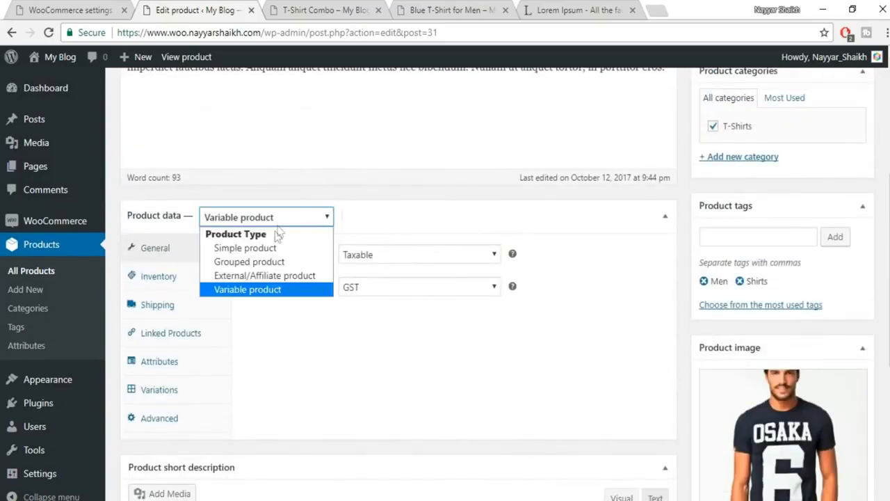
pyautogui.click(272, 248)
pyautogui.click(394, 249)
pyautogui.write('60')
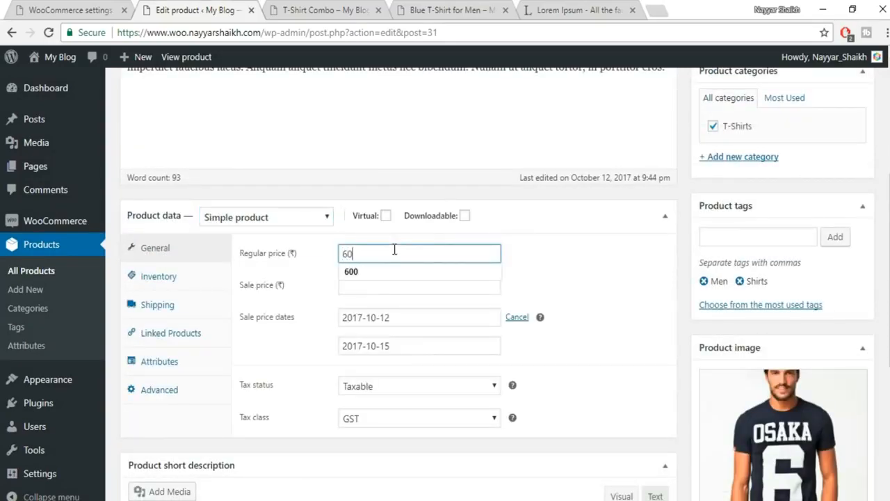
pyautogui.click(554, 248)
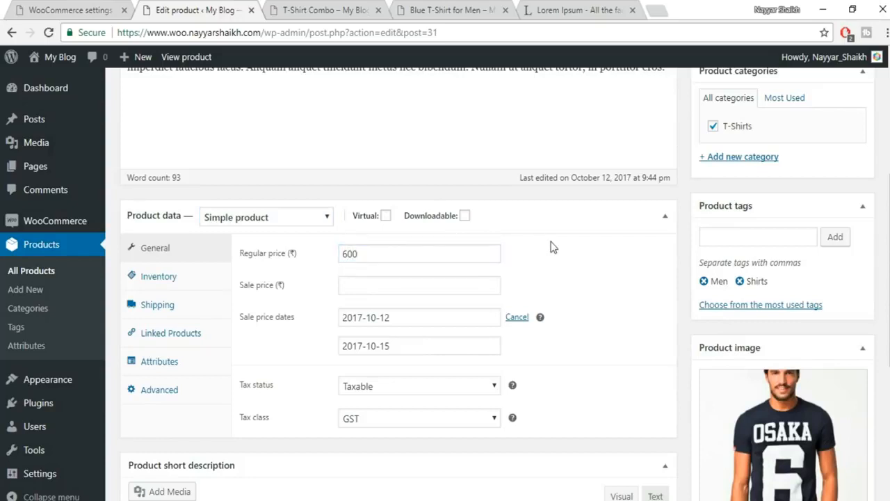
pyautogui.click(518, 318)
# - Remove the Colors attribute from the product
pyautogui.click(164, 279)
pyautogui.click(166, 317)
pyautogui.click(165, 333)
pyautogui.click(165, 361)
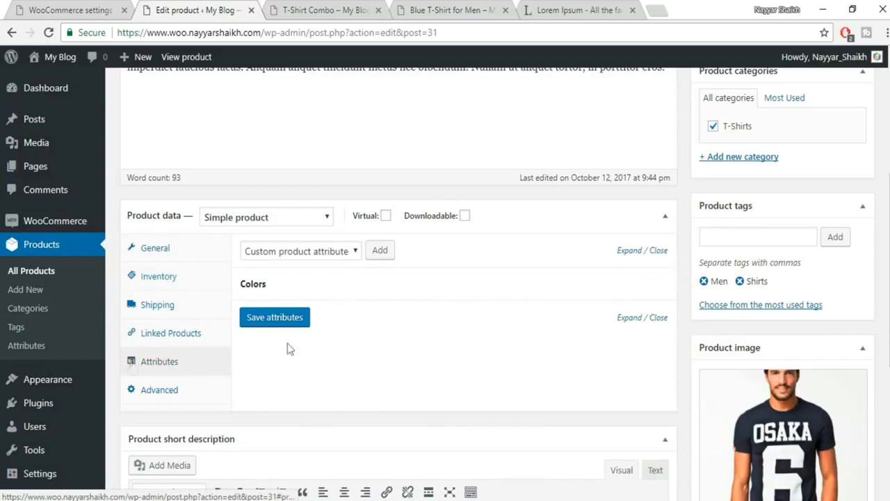
pyautogui.click(653, 284)
pyautogui.click(503, 105)
# - Publish the simple product and return to the All Products list
pyautogui.scroll(-2, 266, 354)
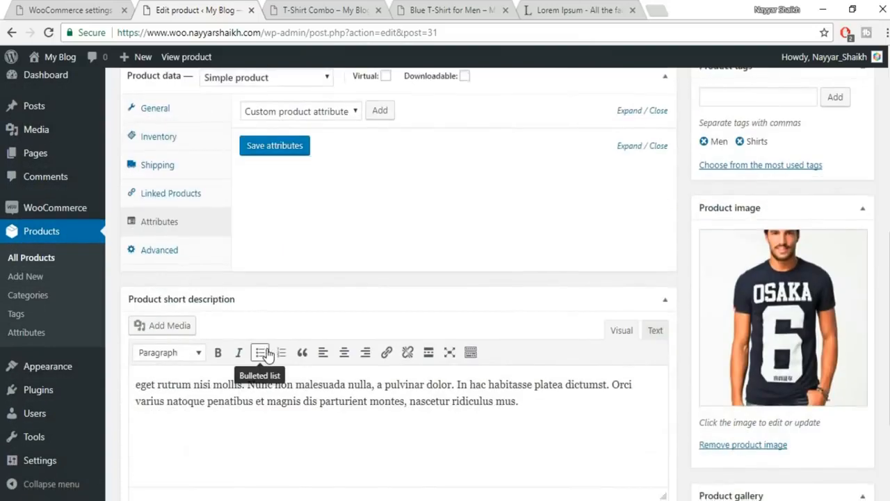
pyautogui.scroll(-2, 267, 355)
pyautogui.scroll(7, 266, 355)
pyautogui.scroll(1, 857, 302)
pyautogui.click(854, 284)
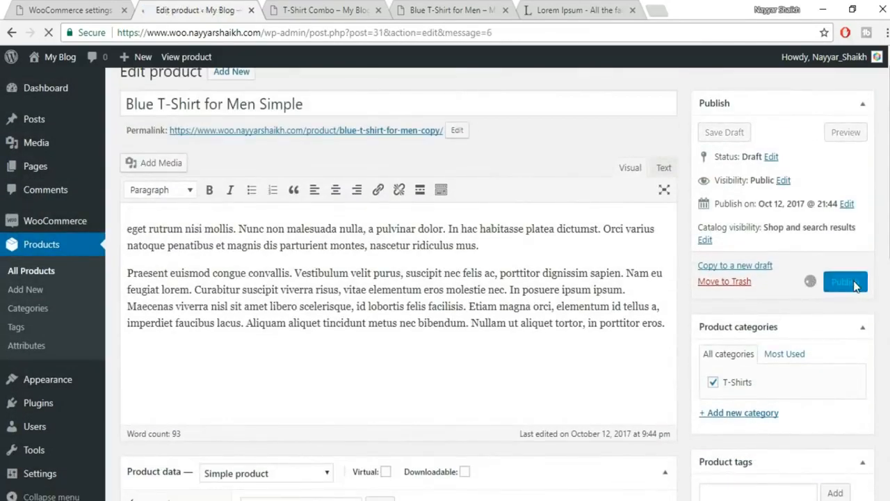
pyautogui.click(37, 275)
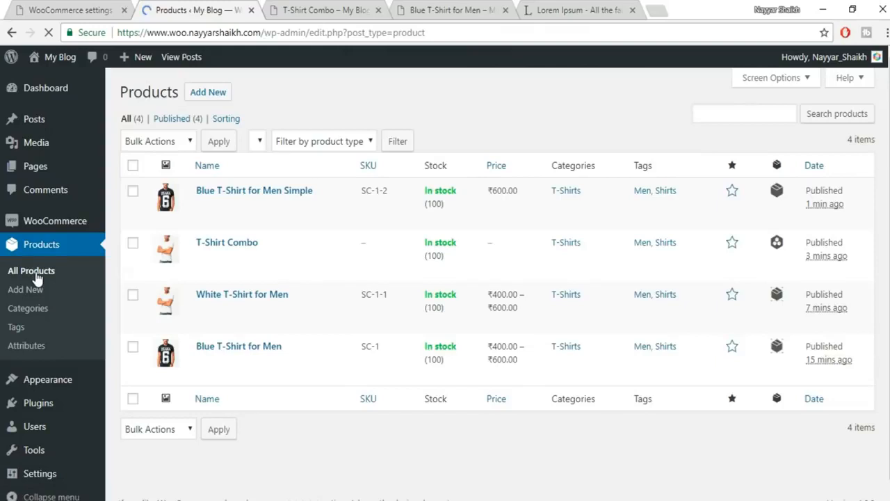
# - Duplicate Blue T-Shirt for Men Simple and retitle the copy 'Grey T-Shirt for Men Simple'
pyautogui.moveTo(269, 215)
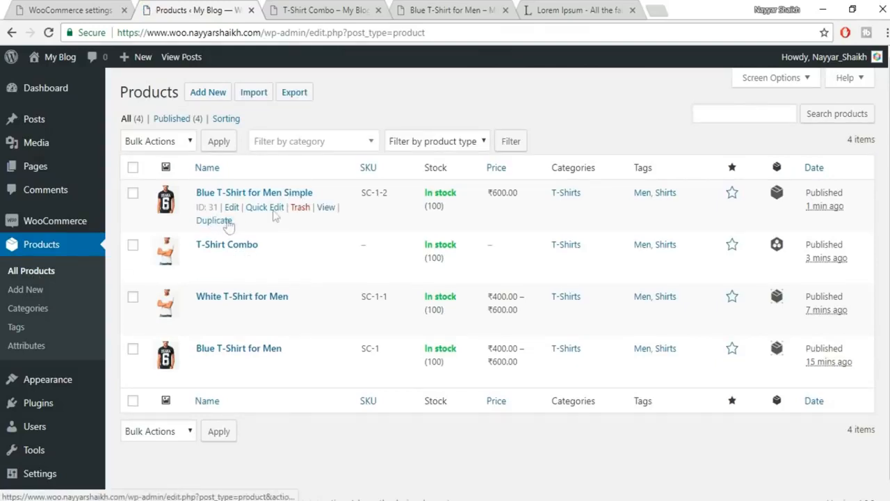
pyautogui.click(224, 221)
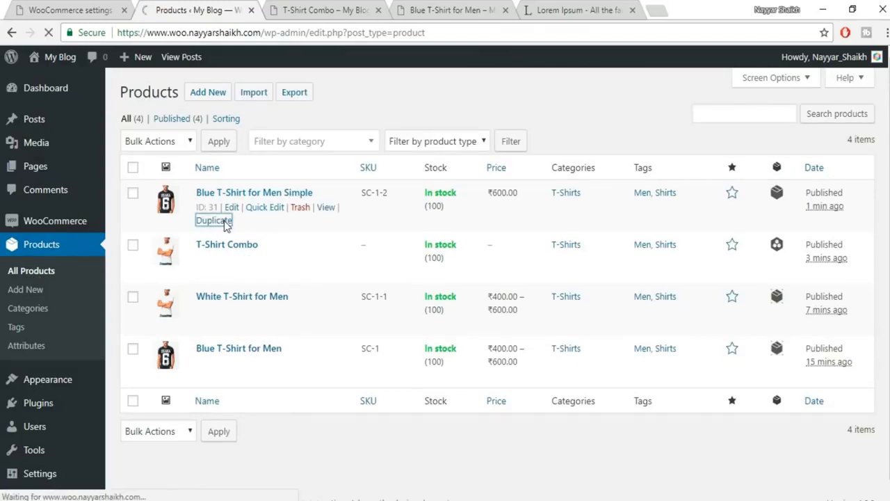
pyautogui.moveTo(374, 125); pyautogui.dragTo(304, 133)
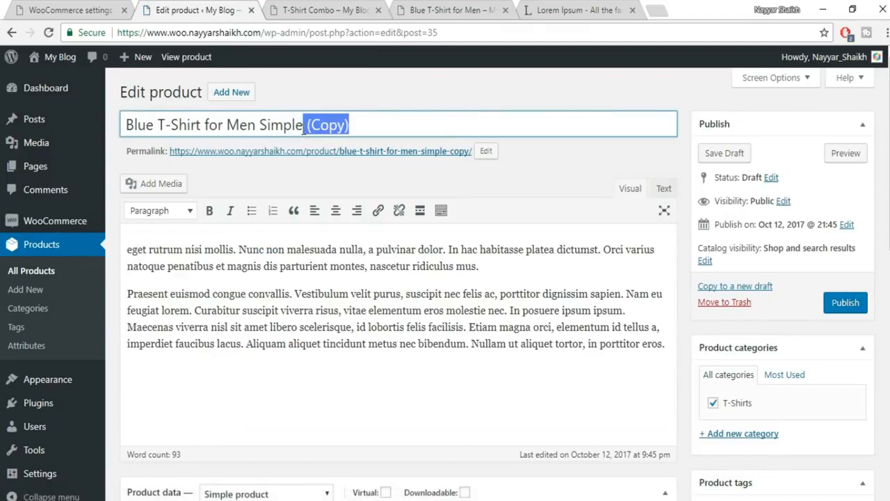
pyautogui.press('BackSpace')
pyautogui.moveTo(154, 133); pyautogui.dragTo(78, 130)
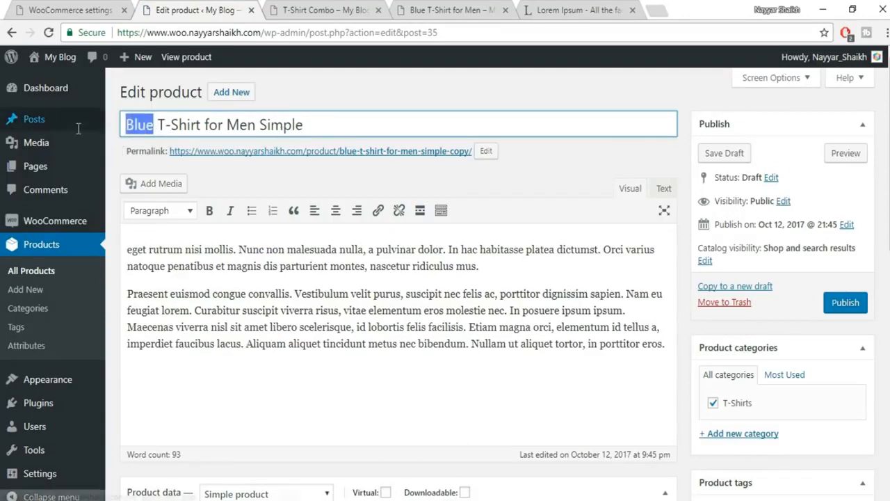
pyautogui.write('Gree')
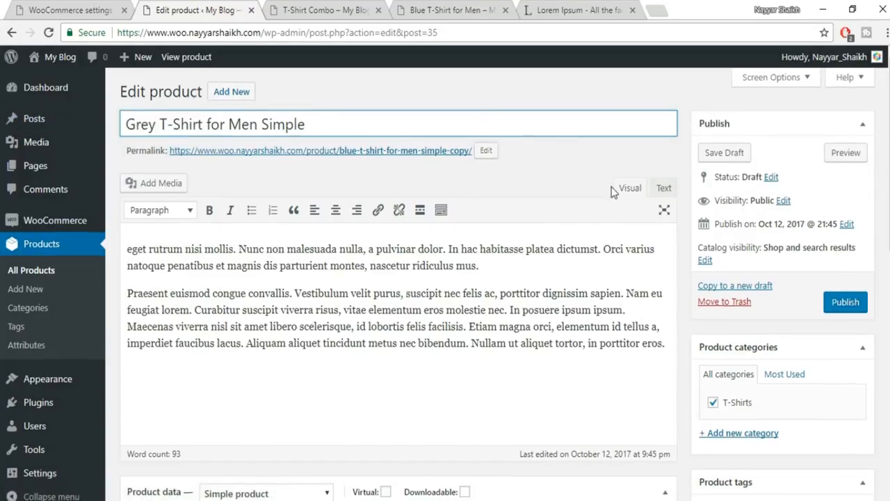
# - Set the grey shirt photo as product image, publish, and return to All Products
pyautogui.scroll(-6, 609, 193)
pyautogui.click(812, 249)
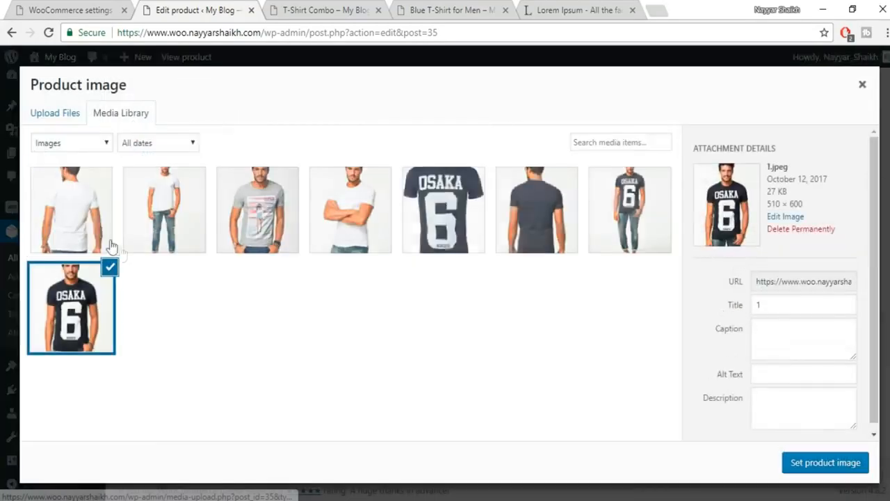
pyautogui.click(232, 212)
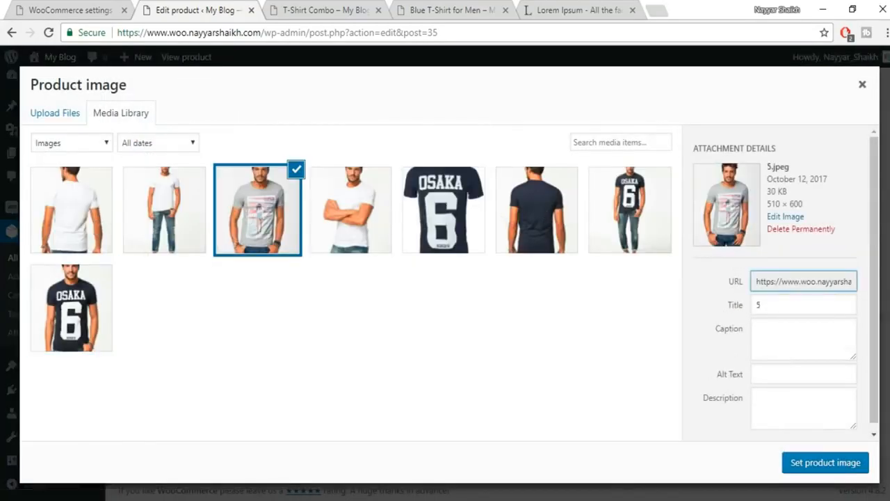
pyautogui.click(826, 462)
pyautogui.scroll(8, 827, 348)
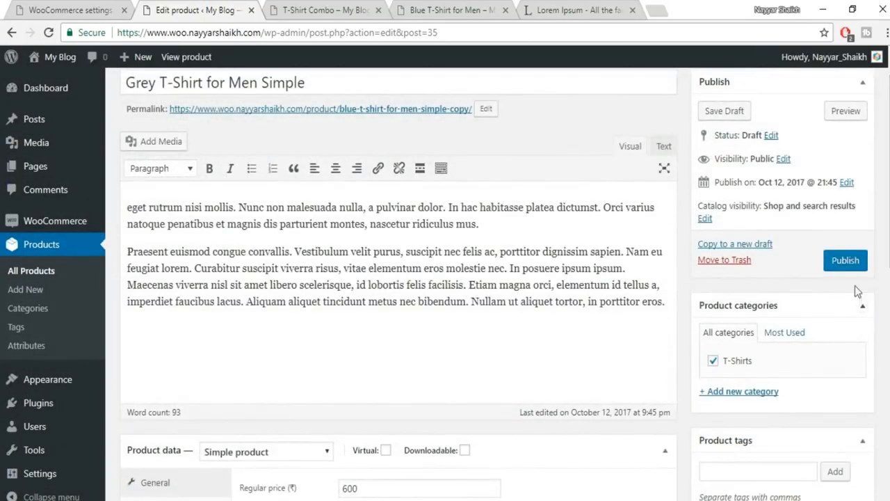
pyautogui.click(843, 263)
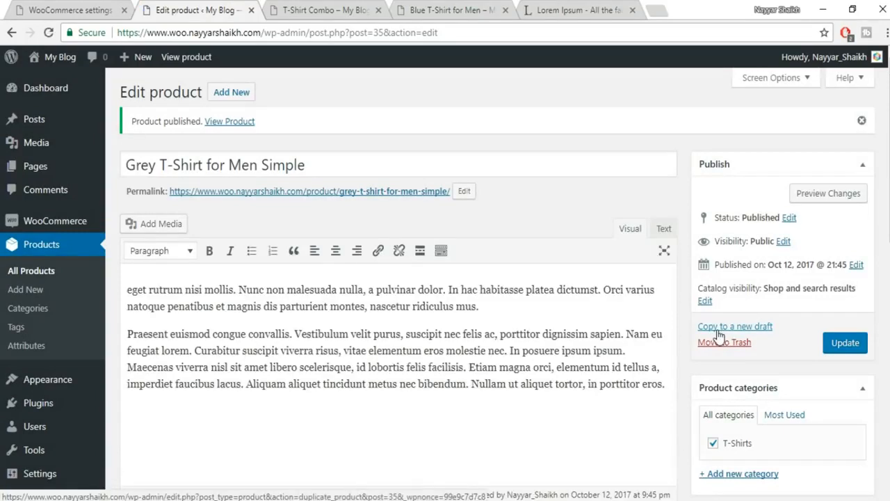
pyautogui.click(38, 274)
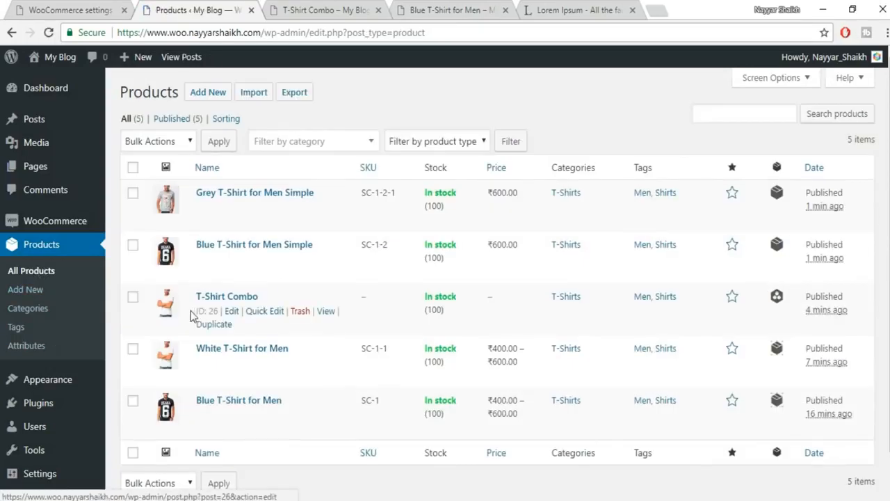
# - Add Blue T-Shirt for Men Simple (SC-1-2) to T-Shirt Combo's grouped products
pyautogui.click(232, 313)
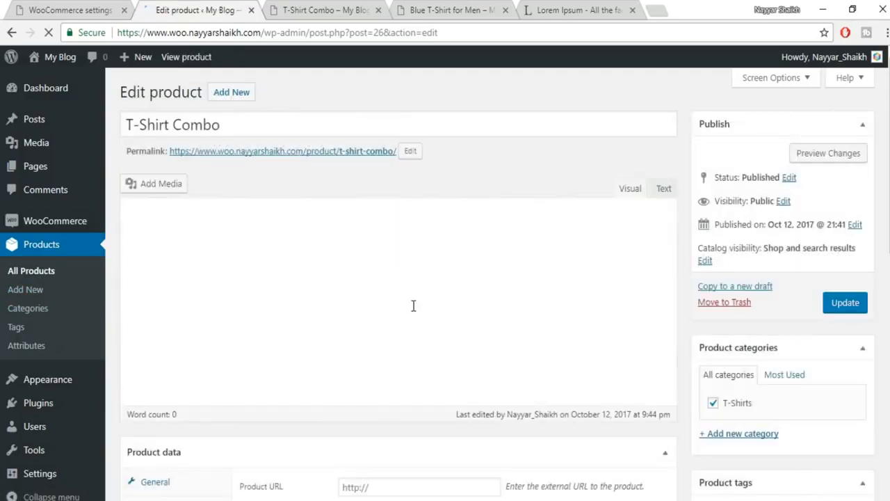
pyautogui.scroll(-4, 412, 305)
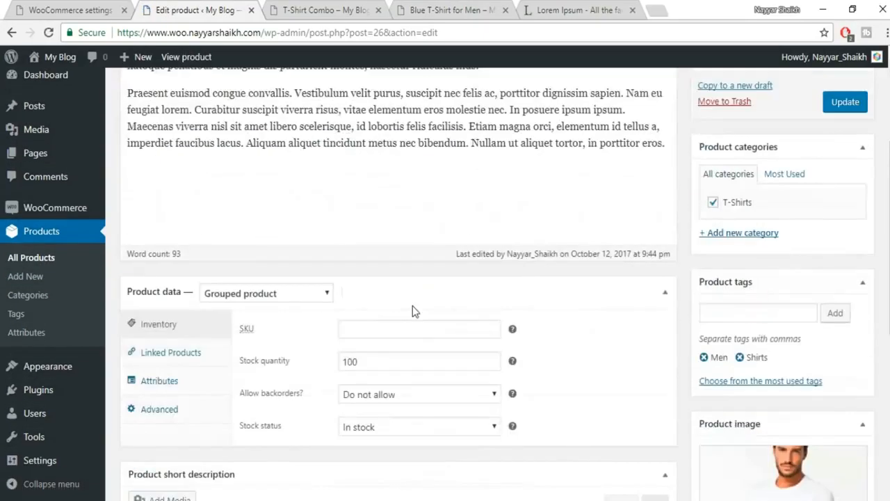
pyautogui.click(176, 212)
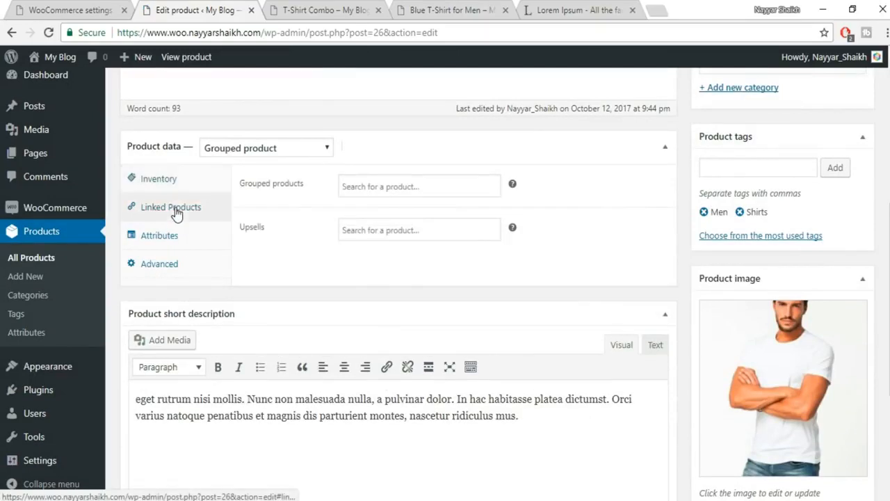
pyautogui.click(403, 186)
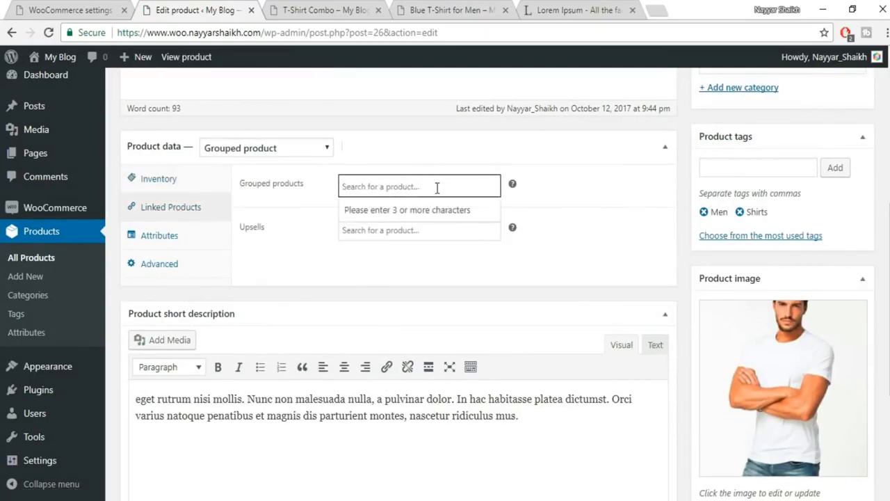
pyautogui.write('simpl')
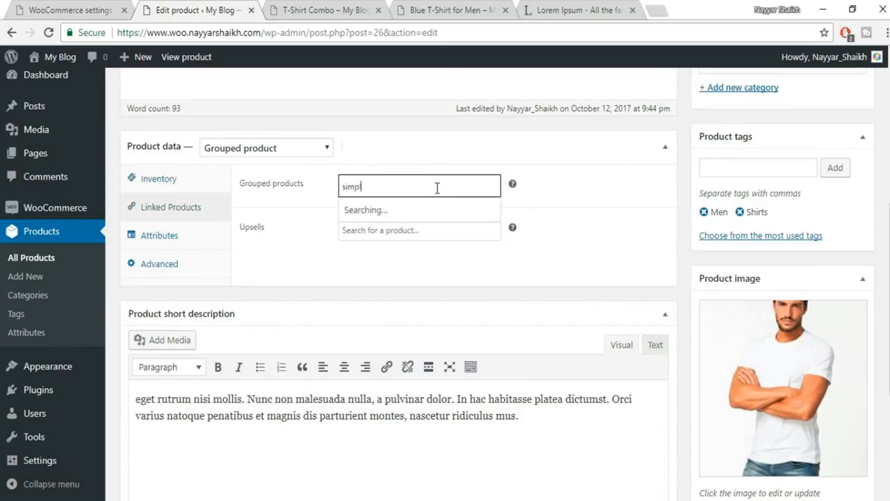
pyautogui.click(441, 211)
# - Add Grey T-Shirt for Men Simple (SC-1-2-1) to the group and update T-Shirt Combo
pyautogui.click(456, 209)
pyautogui.write('sim')
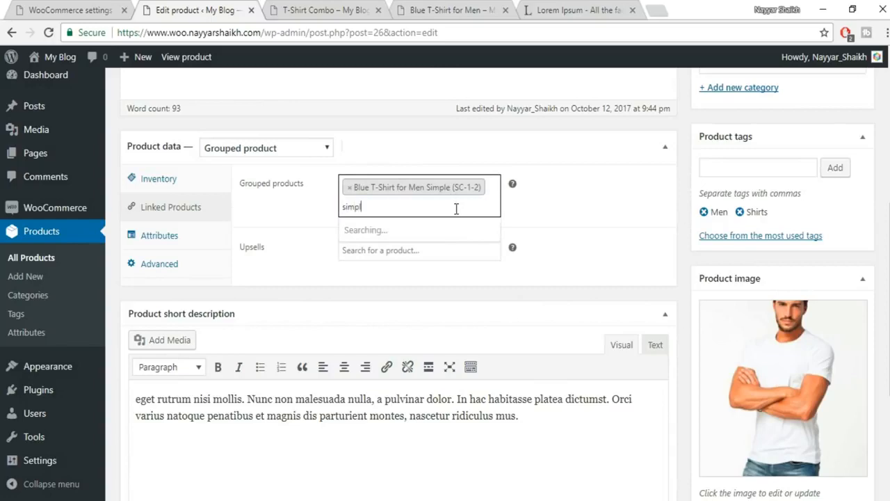
pyautogui.click(469, 256)
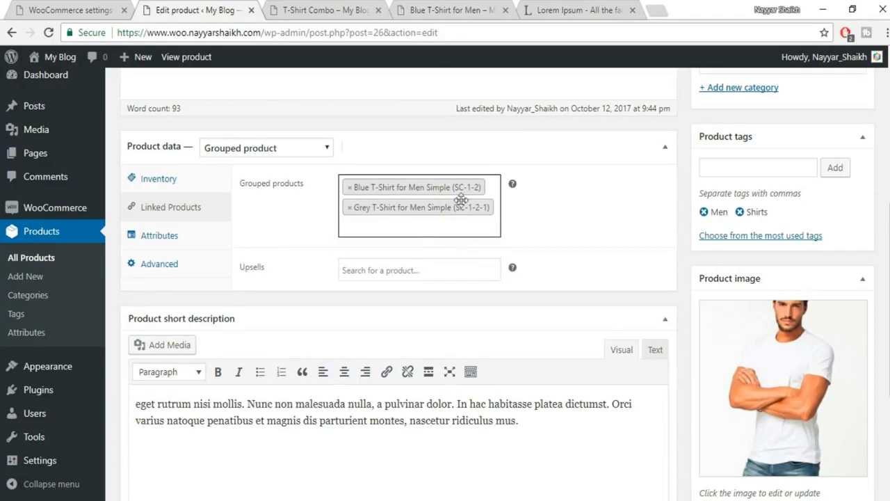
pyautogui.scroll(4, 399, 278)
pyautogui.click(854, 234)
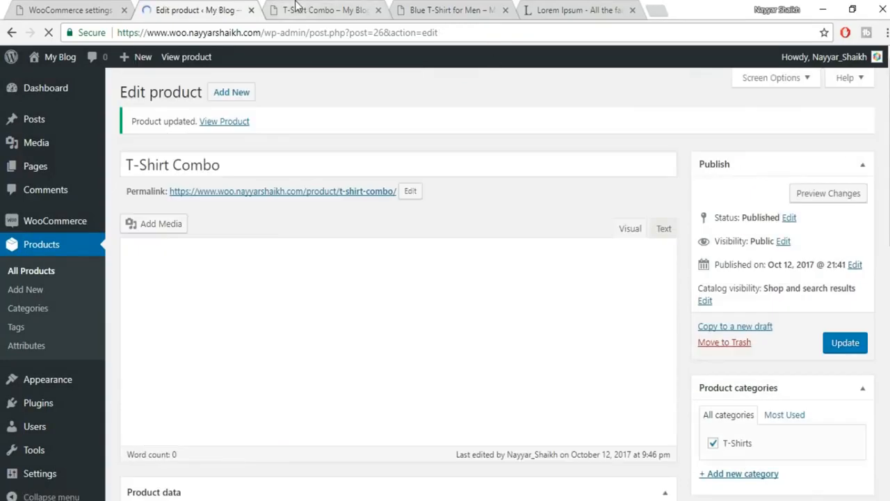
# - Reload the T-Shirt Combo preview so it shows the updated grouped shirts
pyautogui.click(297, 7)
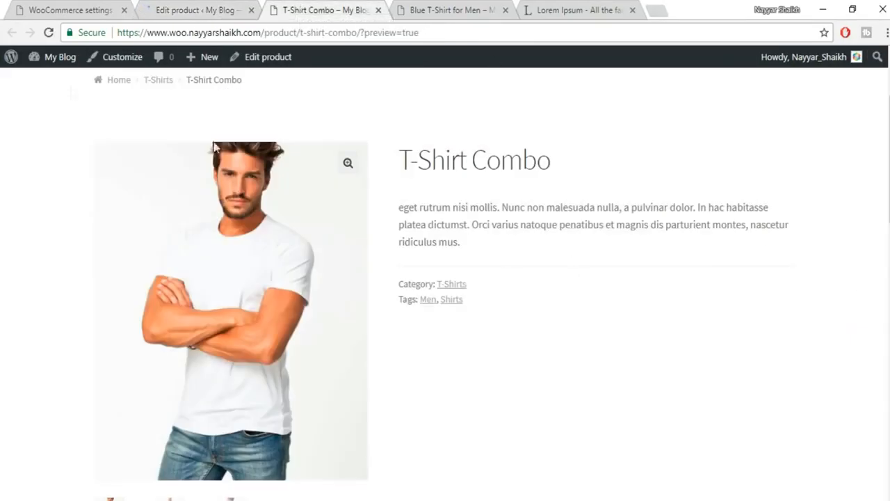
pyautogui.click(48, 32)
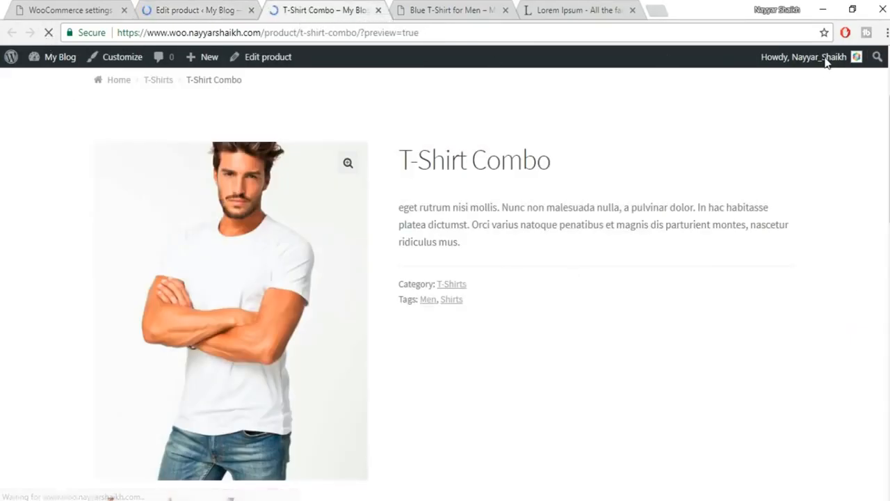
pyautogui.scroll(-2, 814, 188)
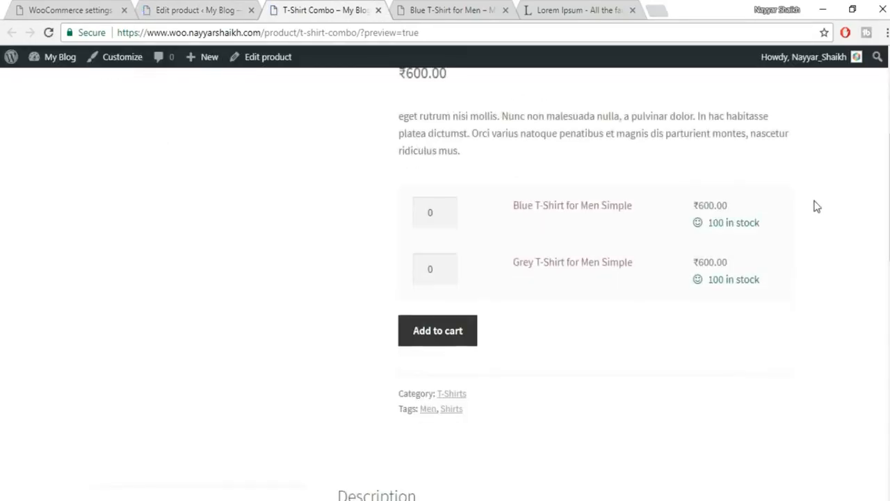
pyautogui.scroll(2, 516, 327)
pyautogui.scroll(-1, 491, 346)
pyautogui.click(165, 8)
pyautogui.scroll(-10, 826, 309)
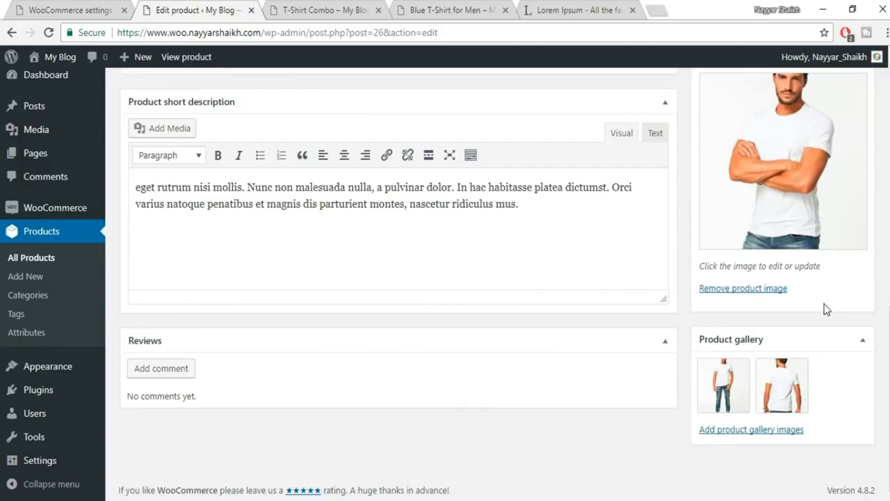
pyautogui.scroll(4, 826, 309)
# - Enter quantities 2 and 3 for the two ₹600.00 grouped shirts in the preview
pyautogui.click(373, 13)
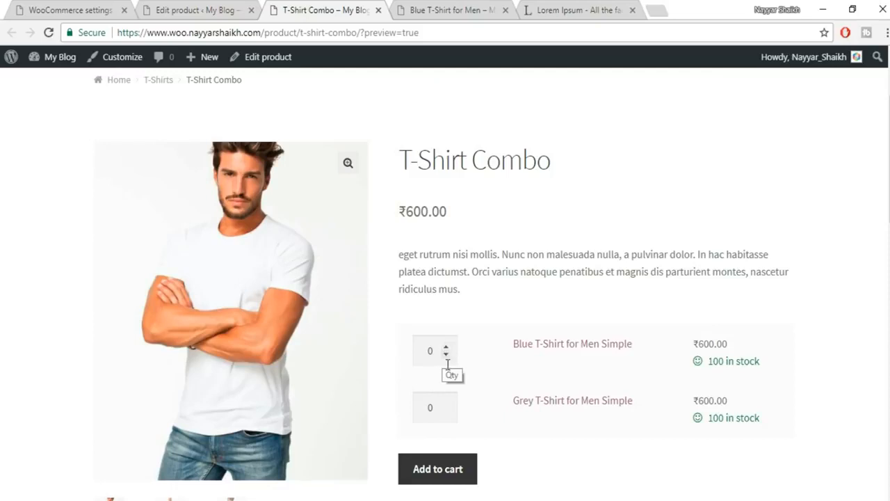
pyautogui.scroll(-1, 779, 271)
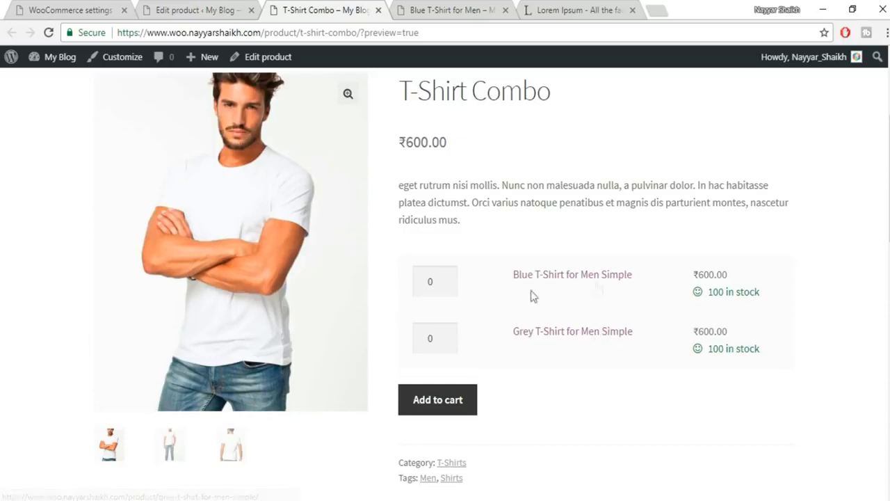
pyautogui.click(446, 278)
pyautogui.click(446, 279)
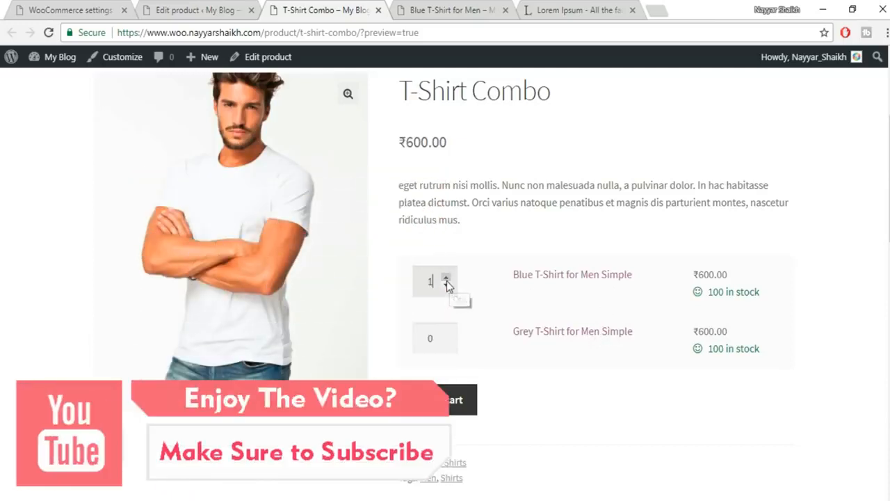
pyautogui.click(445, 334)
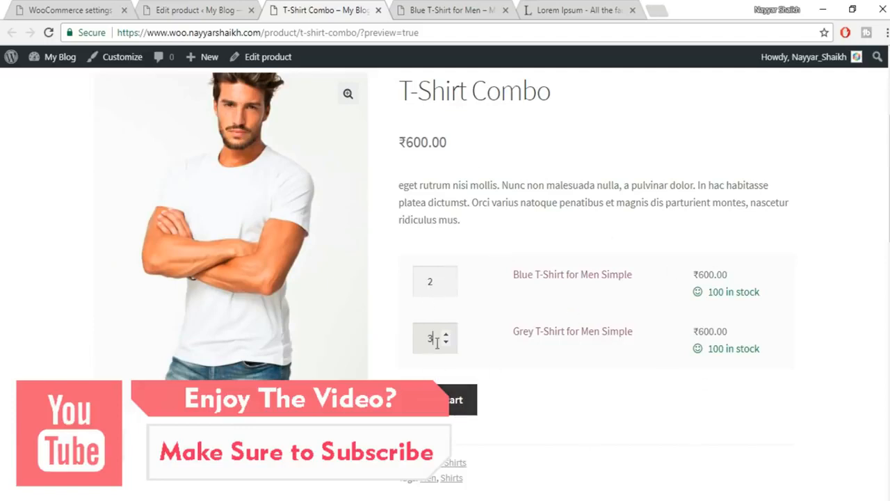
pyautogui.scroll(3, 695, 264)
pyautogui.scroll(-1, 820, 264)
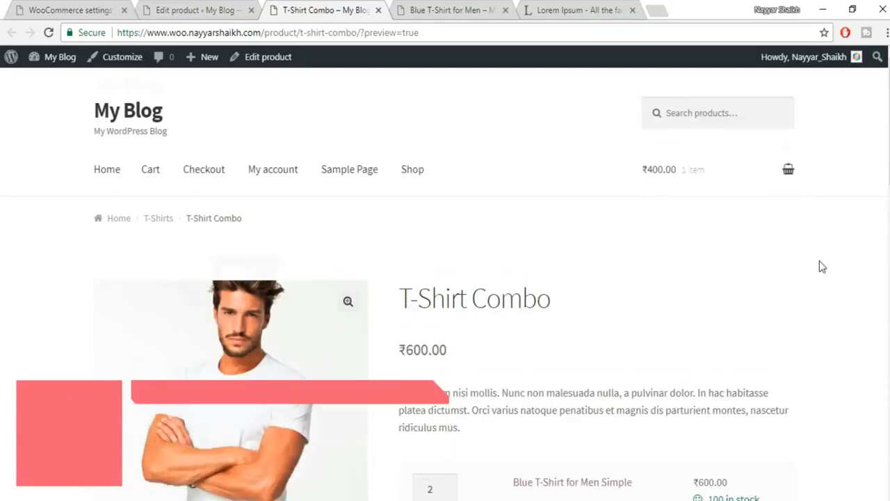
pyautogui.click(199, 9)
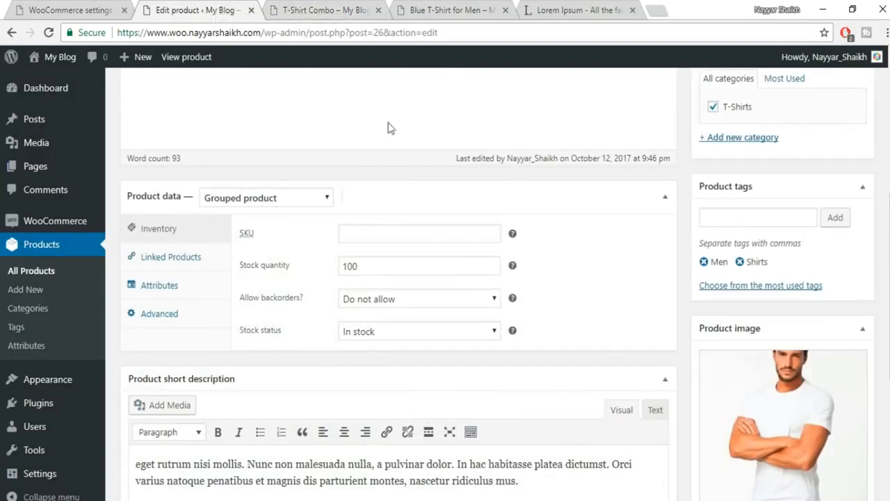
# - Duplicate Grey T-Shirt for Men Simple and remove ' (Copy)' from the duplicate's title
pyautogui.click(52, 273)
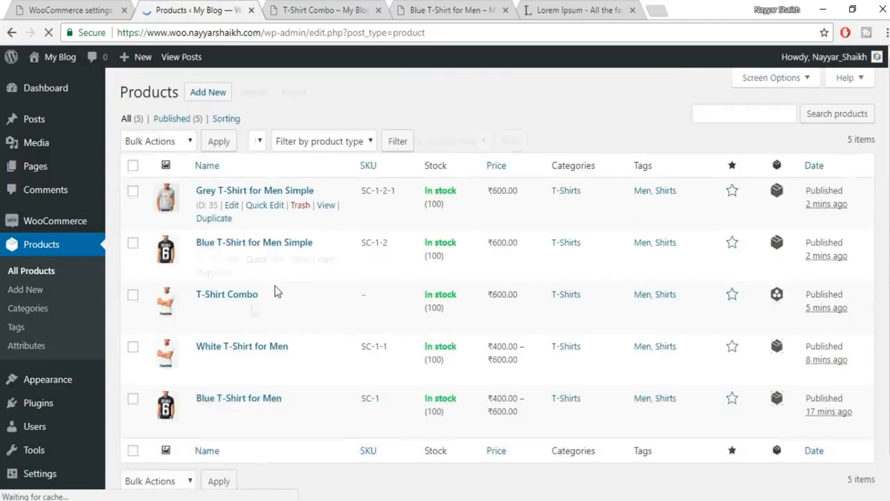
pyautogui.scroll(-1, 230, 376)
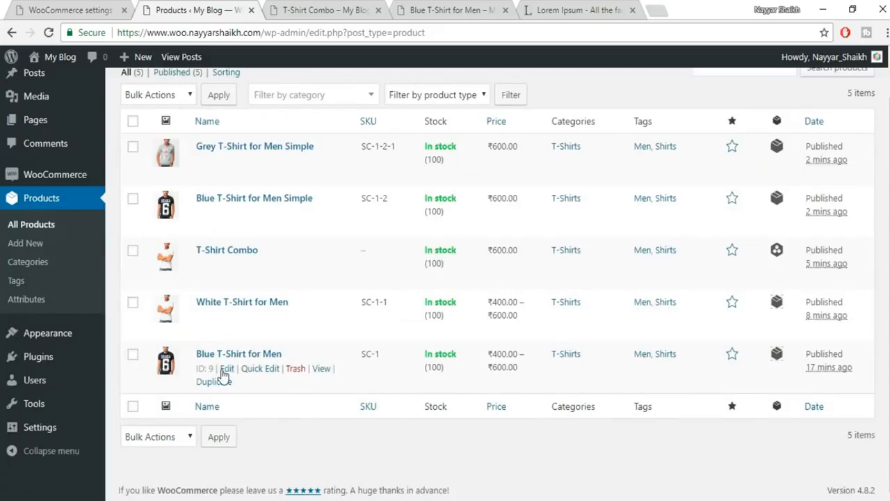
pyautogui.scroll(1, 302, 360)
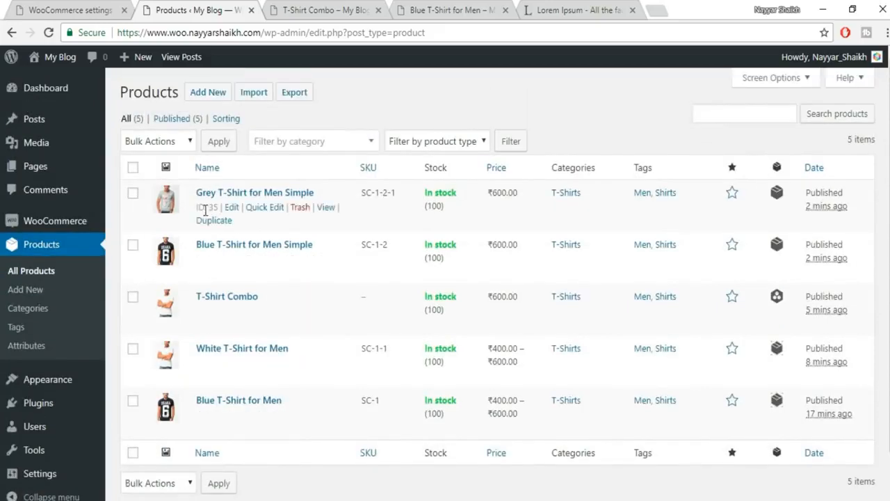
pyautogui.click(212, 222)
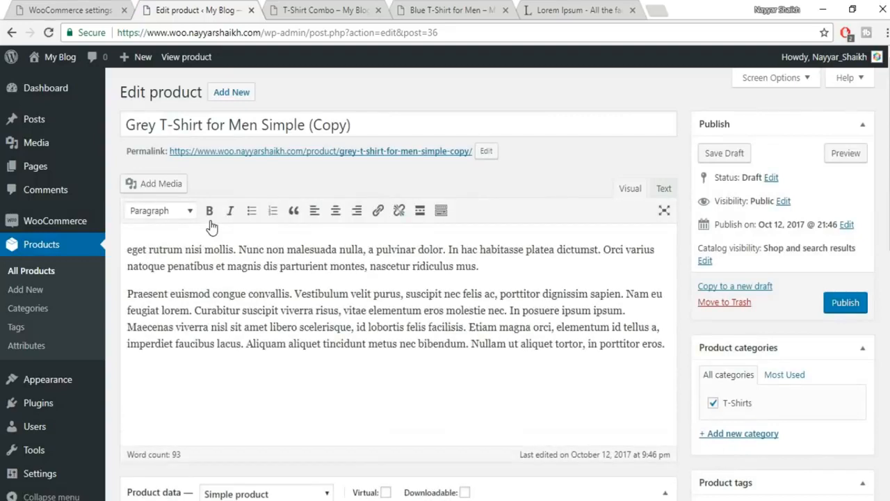
pyautogui.moveTo(374, 127); pyautogui.dragTo(303, 131)
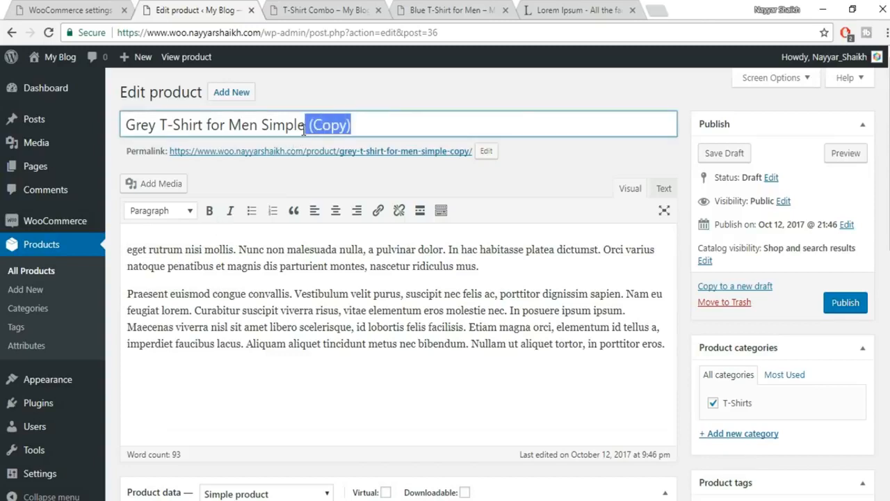
pyautogui.press('BackSpace')
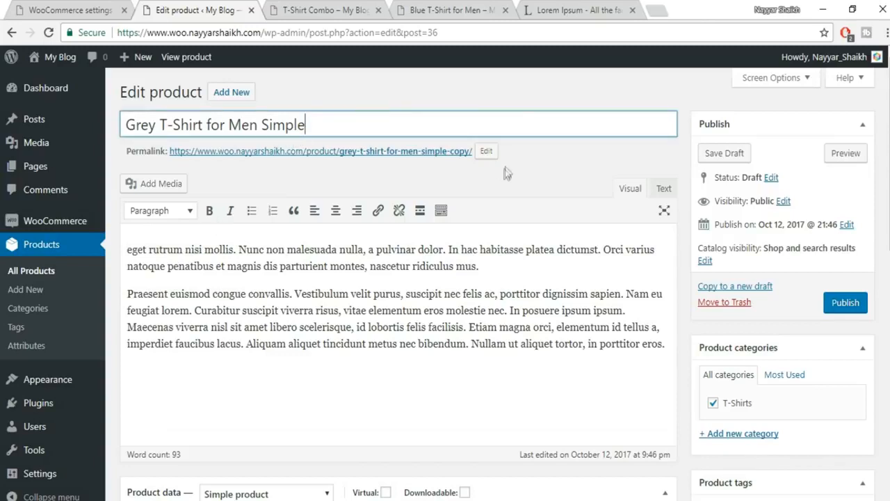
# - Set the copy's product type to External/Affiliate product
pyautogui.scroll(-5, 526, 235)
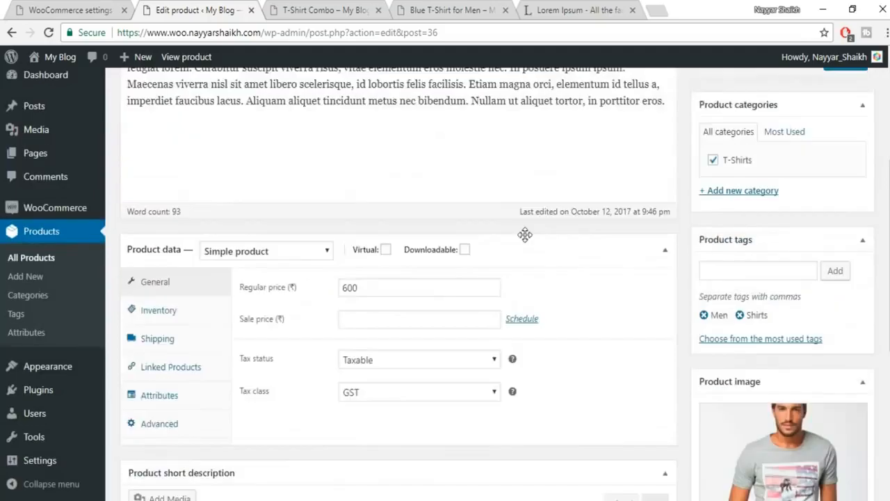
pyautogui.click(245, 153)
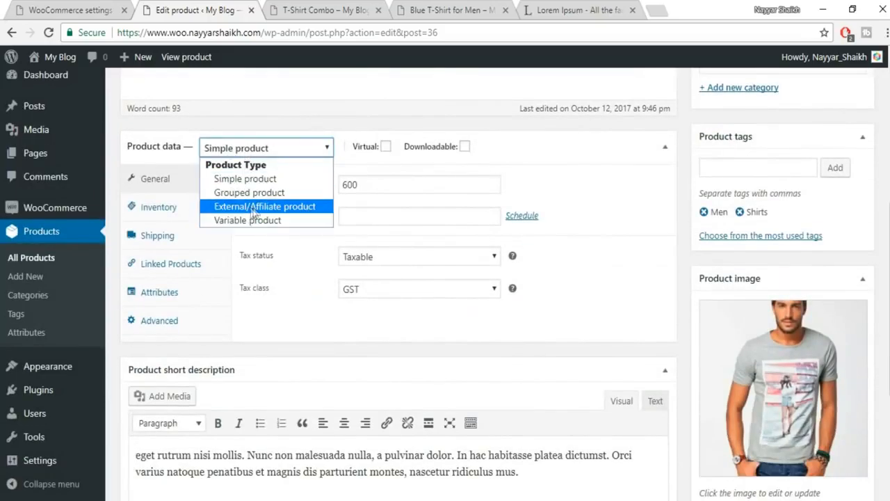
pyautogui.click(268, 207)
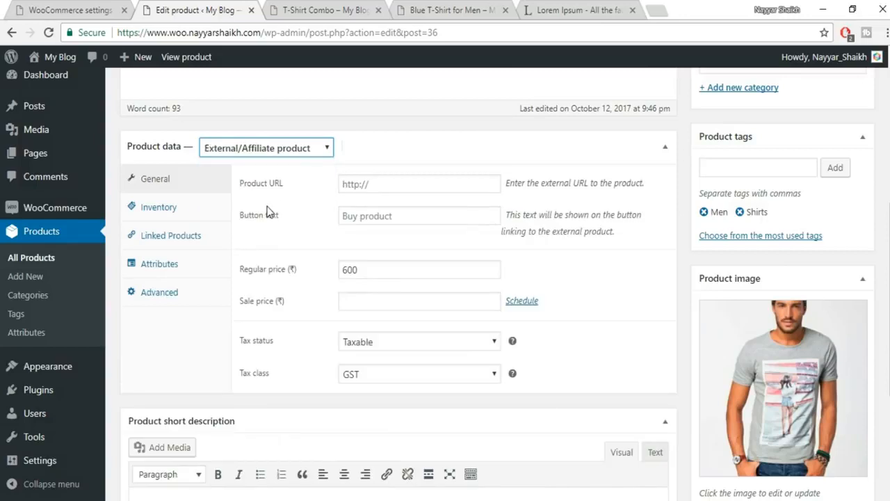
pyautogui.click(368, 185)
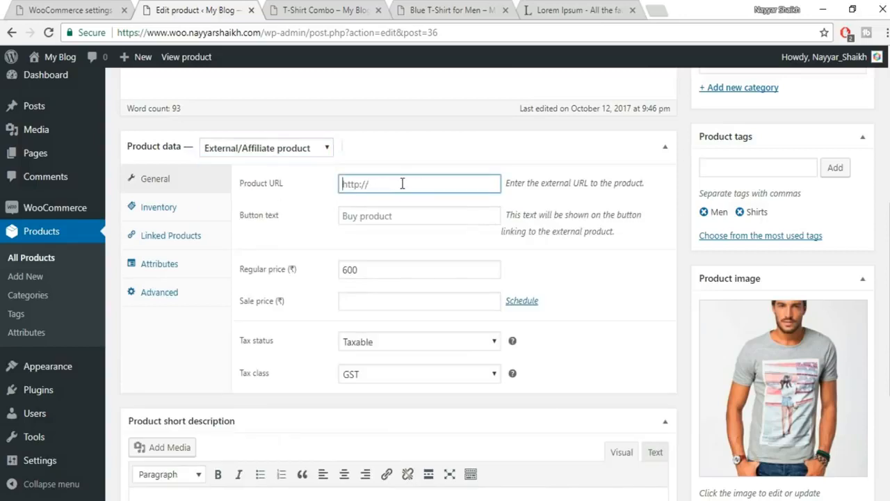
# - Load amazon.in in a new tab placed beside the product editor
pyautogui.click(663, 8)
pyautogui.write('ama')
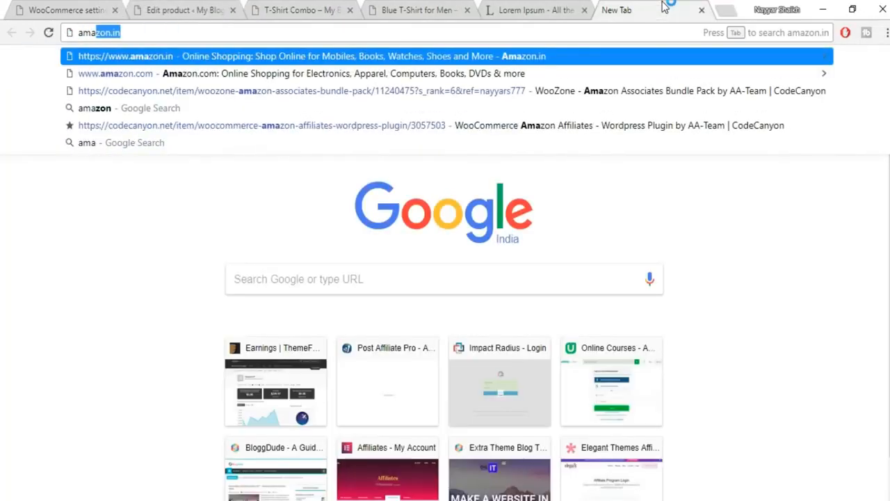
pyautogui.press('Return')
pyautogui.moveTo(664, 8); pyautogui.dragTo(313, 10)
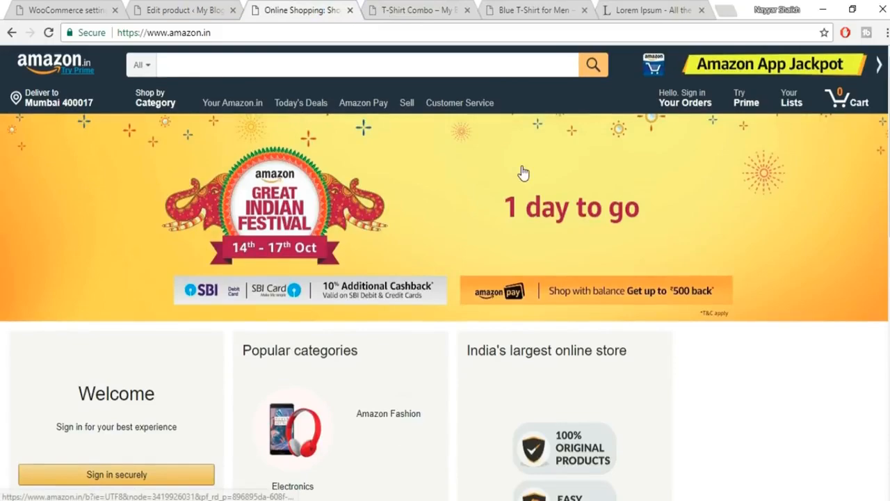
pyautogui.scroll(-7, 574, 206)
pyautogui.scroll(7, 575, 207)
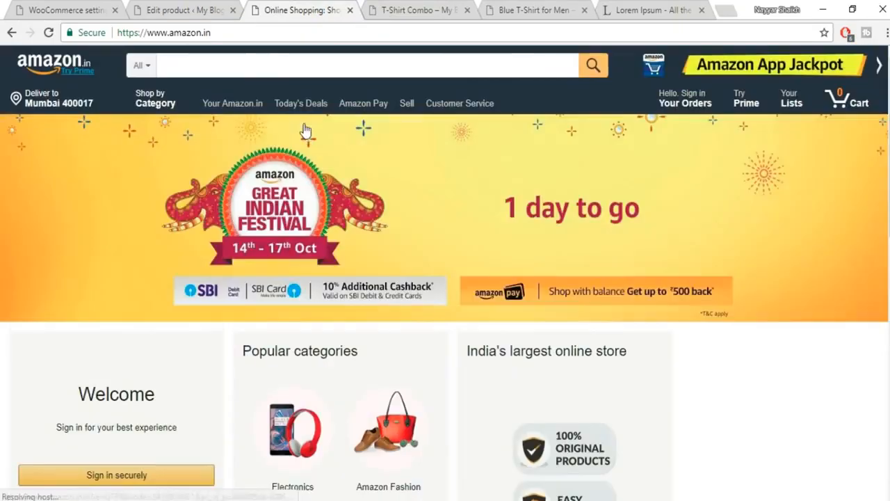
pyautogui.click(158, 18)
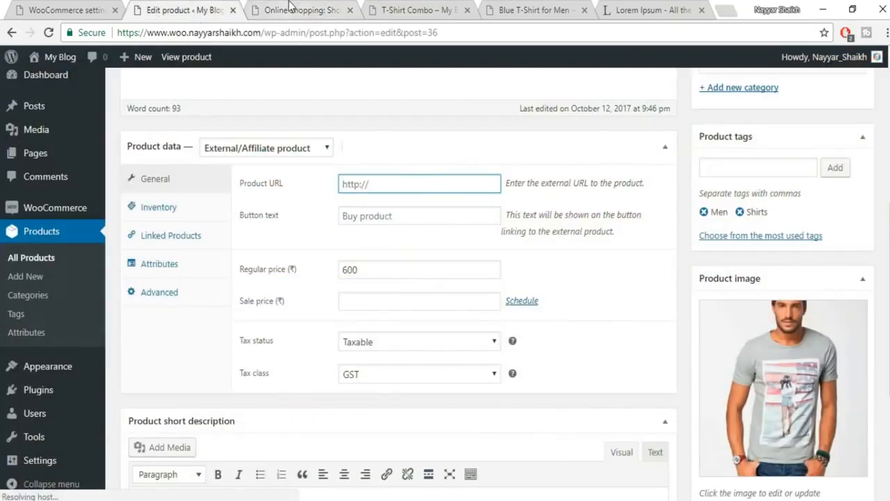
pyautogui.click(298, 10)
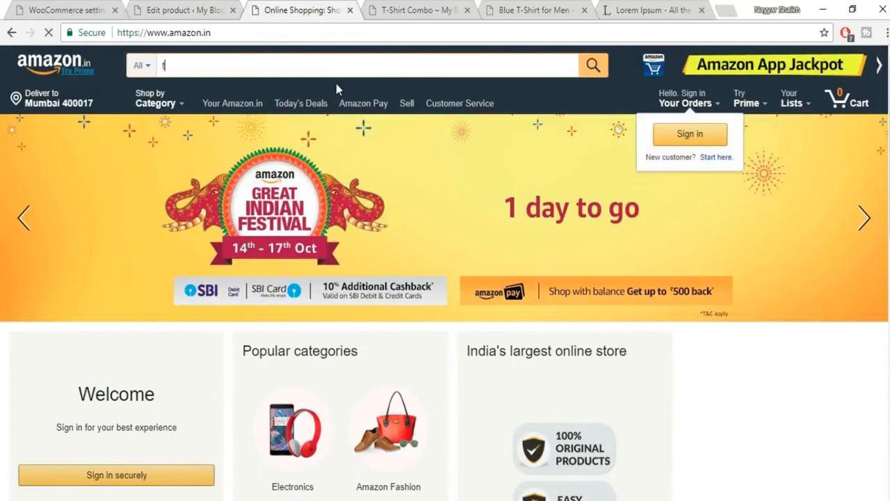
# - Search Amazon for t-shirts and copy the Qube By Fort Collins Men's T-Shirt page URL
pyautogui.write('t hisr')
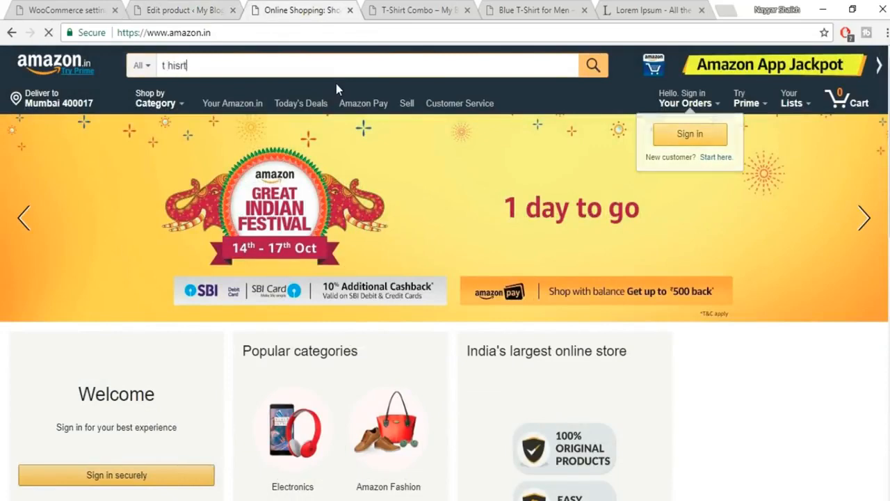
pyautogui.write('t')
pyautogui.press('Return')
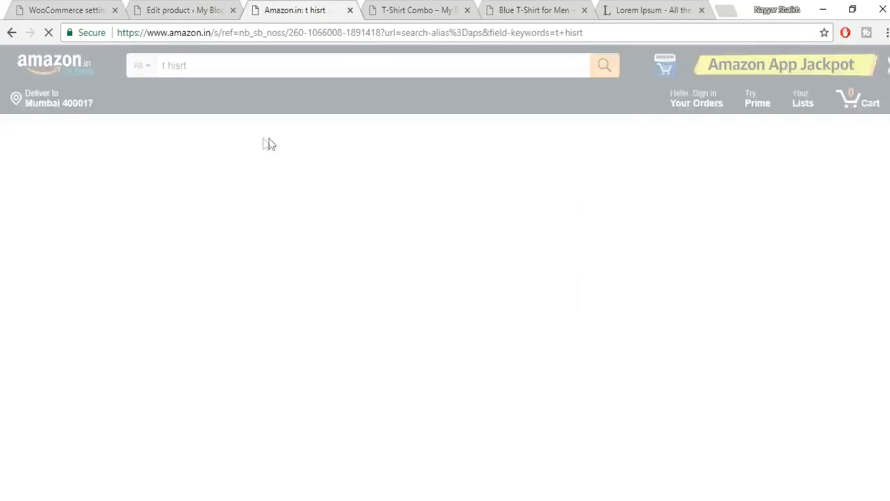
pyautogui.scroll(-2, 807, 156)
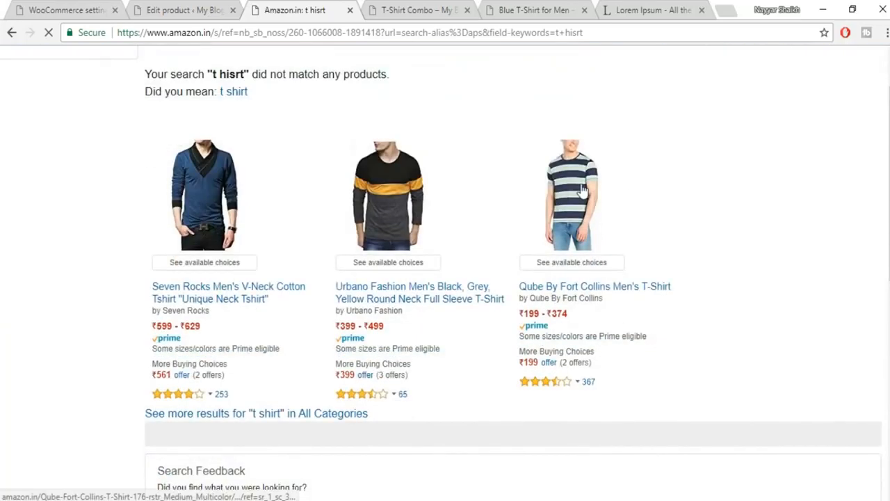
pyautogui.click(589, 194)
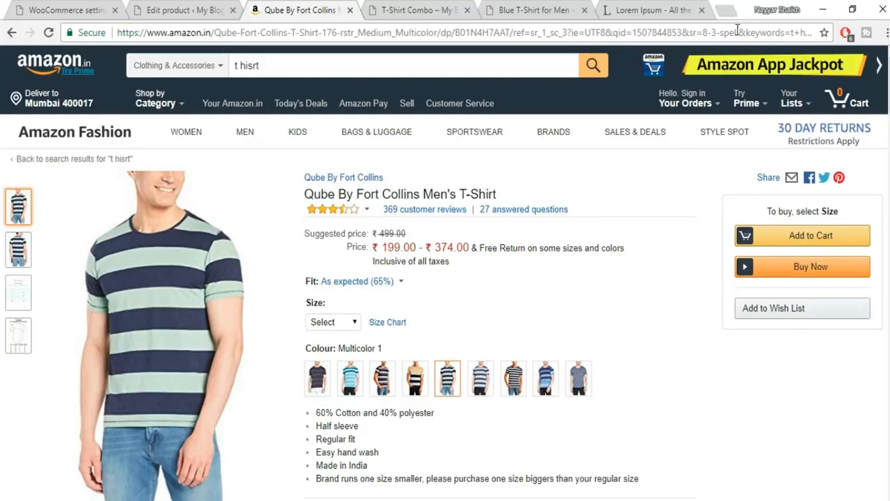
pyautogui.click(737, 32)
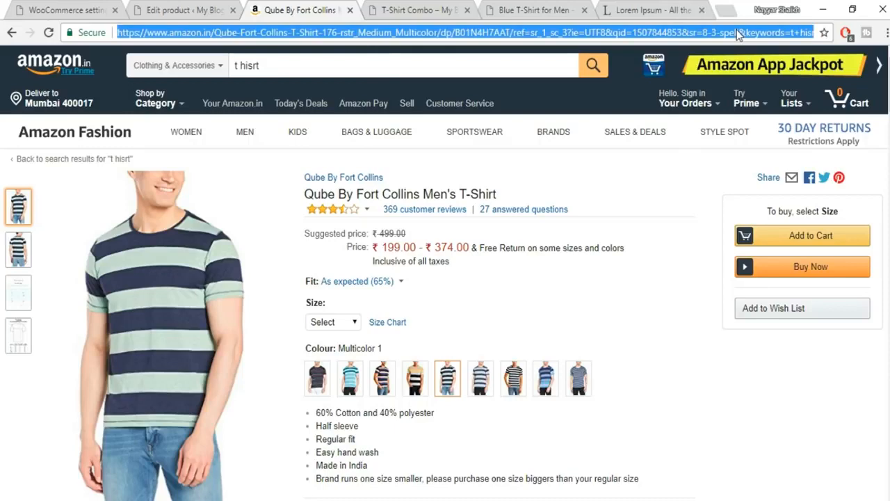
pyautogui.click(135, 8)
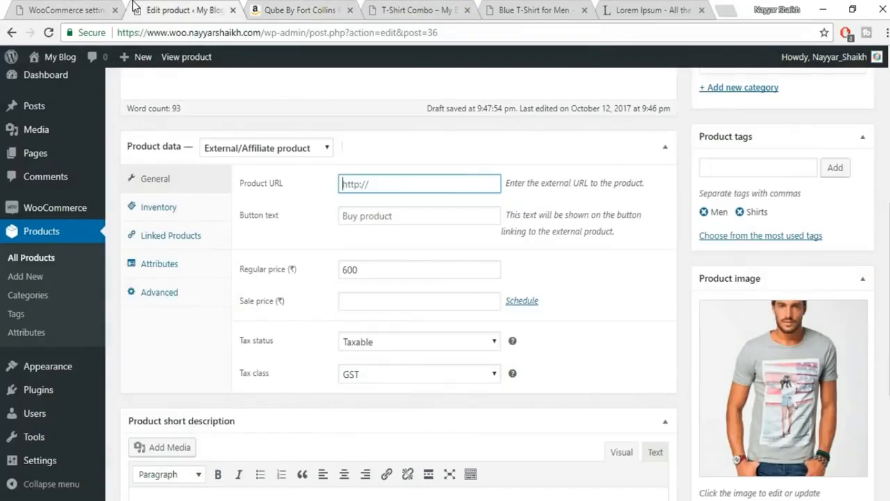
# - Paste the Amazon link as the product URL and set the button text to 'Buy it From Amazon'
pyautogui.hotkey('ctrl', 'v')
pyautogui.click(358, 221)
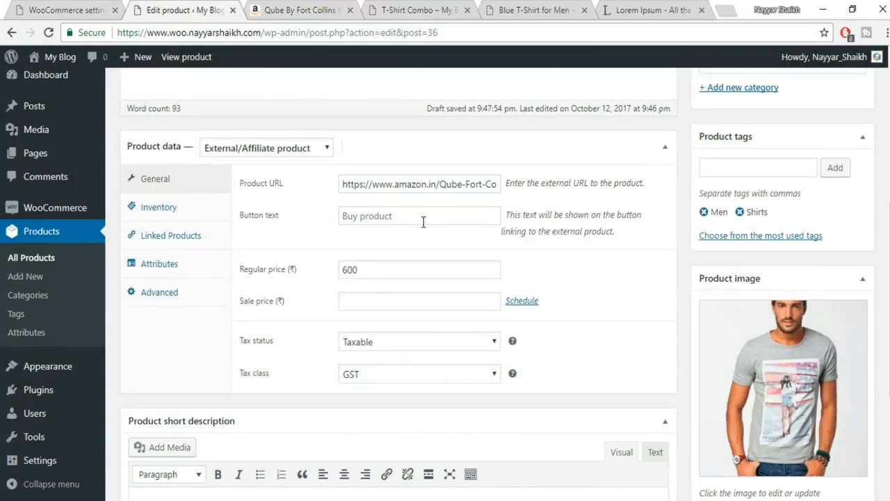
pyautogui.click(423, 221)
pyautogui.write('Buy it From Amazon')
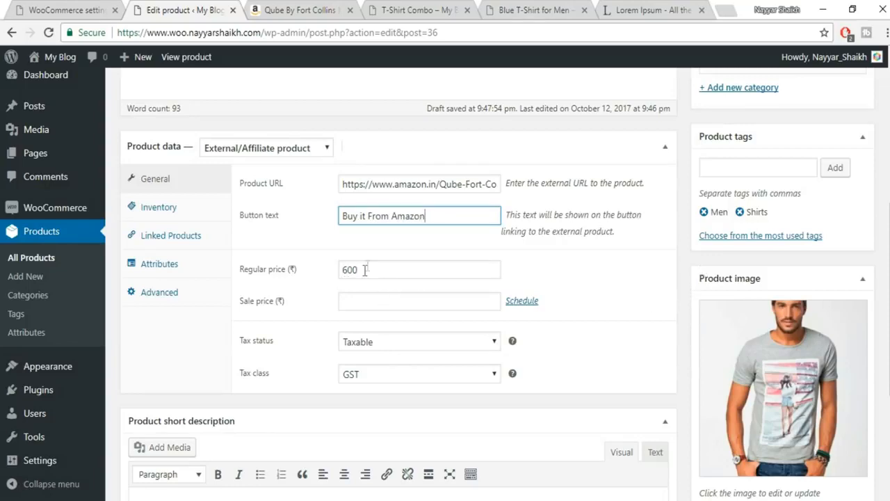
# - Compare the product with the Amazon listing, then publish Grey T-Shirt for Men Simple
pyautogui.click(334, 7)
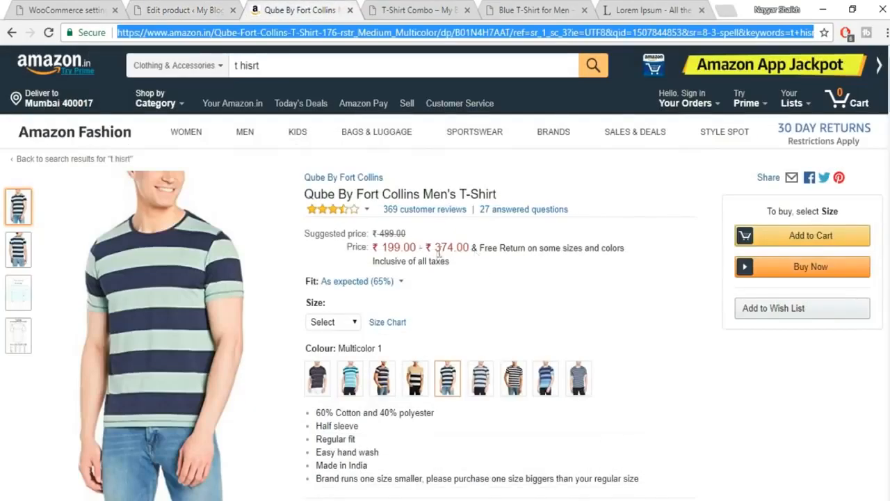
pyautogui.hotkey('ctrl', 'shift', 'Tab')
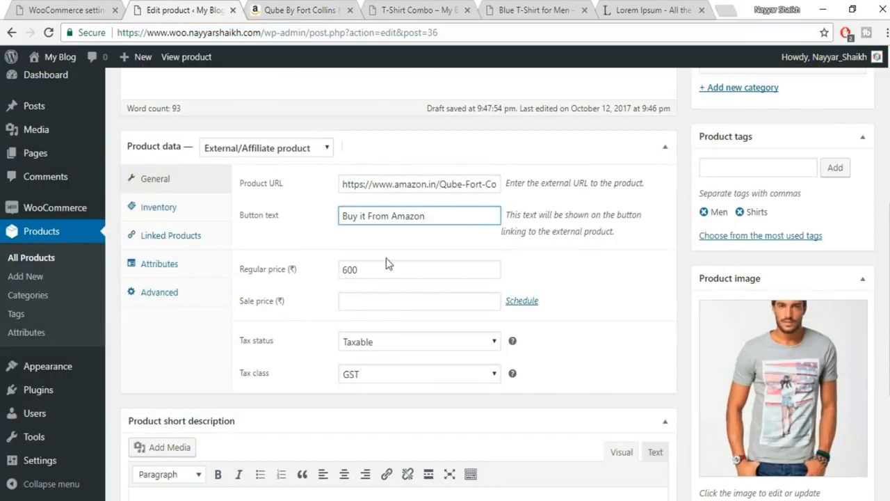
pyautogui.click(306, 8)
pyautogui.click(223, 7)
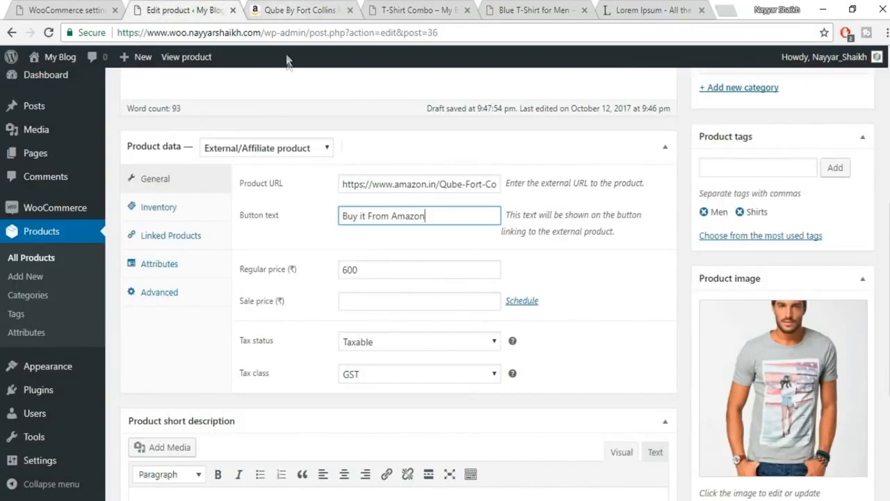
pyautogui.hotkey('ctrl', 'Tab')
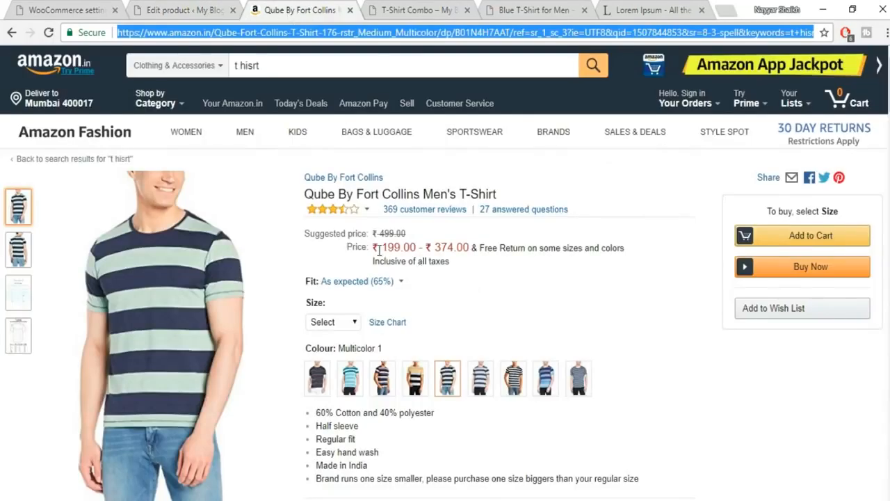
pyautogui.hotkey('ctrl', 'shift', 'Tab')
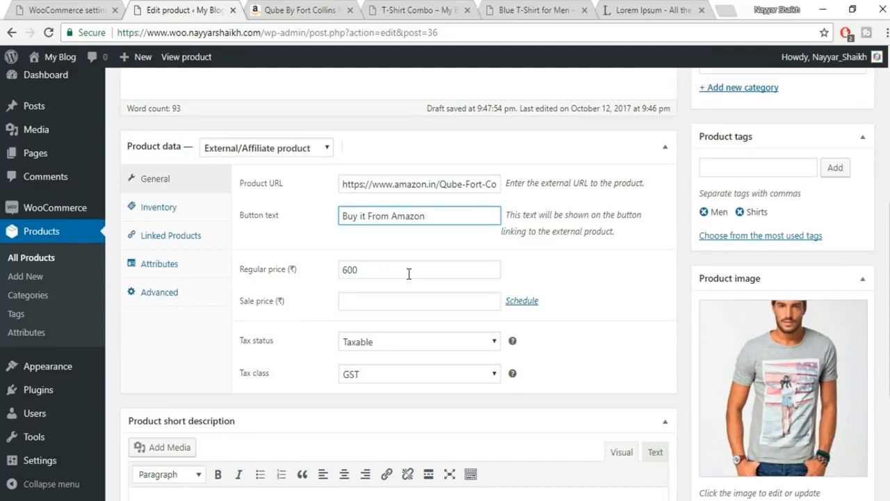
pyautogui.click(299, 10)
pyautogui.click(172, 9)
pyautogui.click(317, 14)
pyautogui.click(170, 10)
pyautogui.scroll(5, 869, 292)
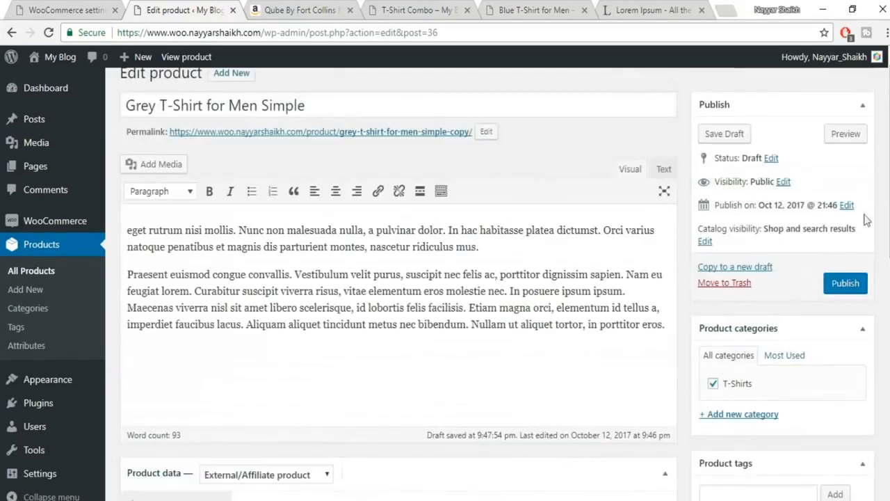
pyautogui.click(858, 283)
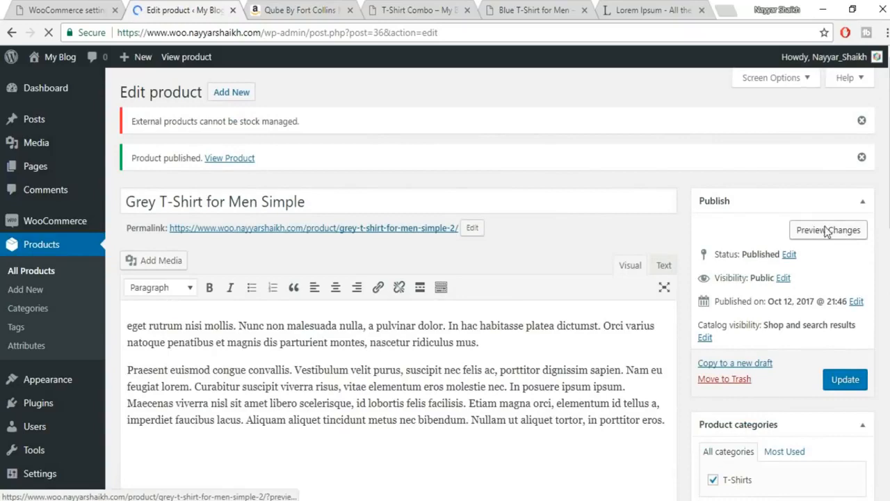
# - Preview the Grey T-Shirt and confirm 'Buy it From Amazon' opens the Qube listing
pyautogui.click(826, 231)
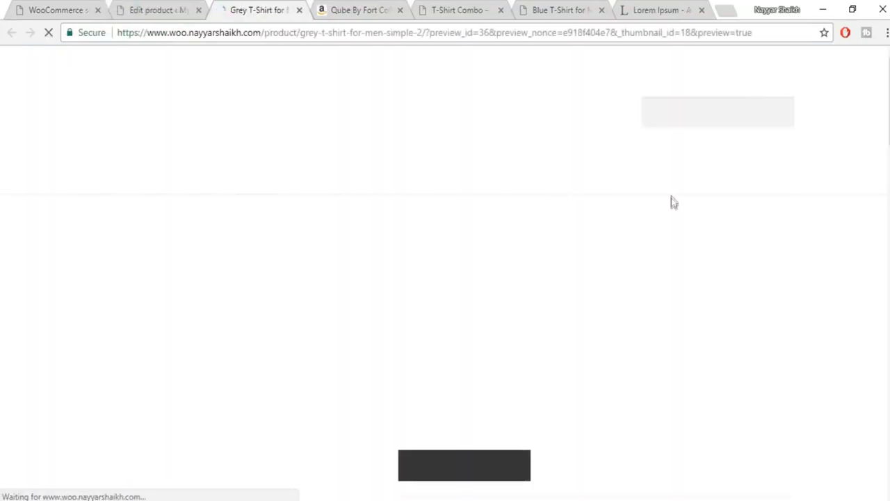
pyautogui.scroll(-3, 779, 240)
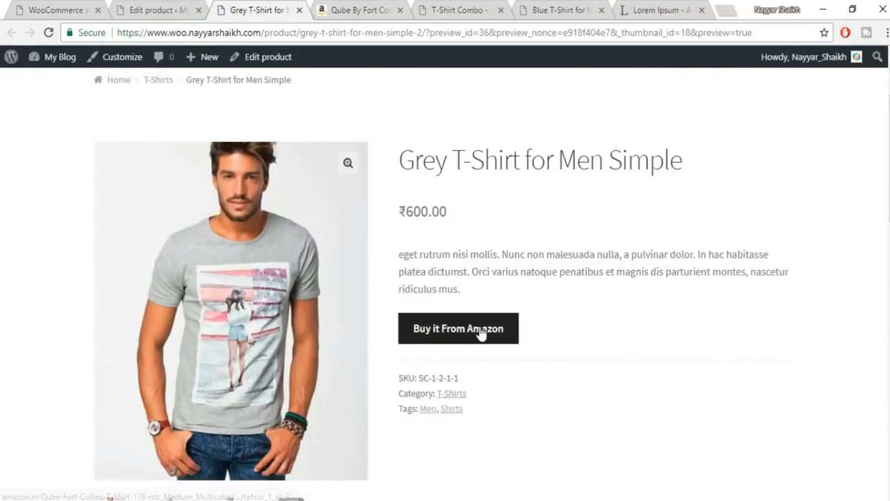
pyautogui.click(452, 342)
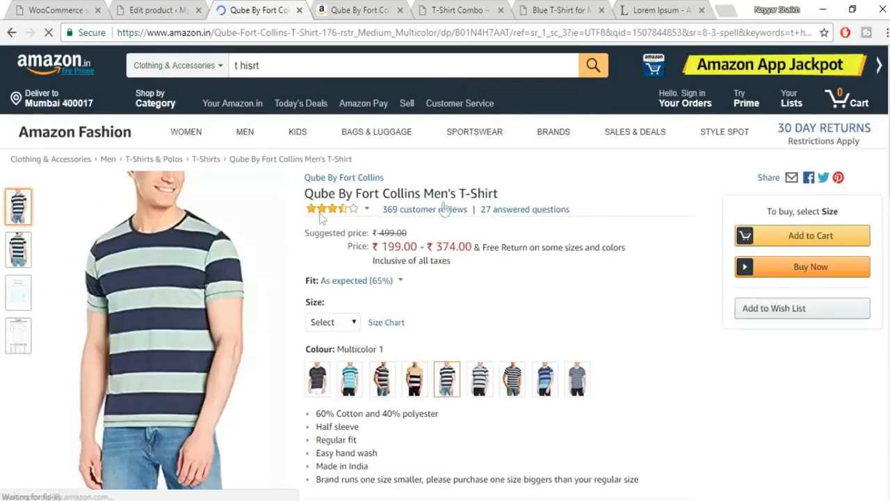
pyautogui.scroll(-5, 640, 300)
pyautogui.scroll(5, 644, 313)
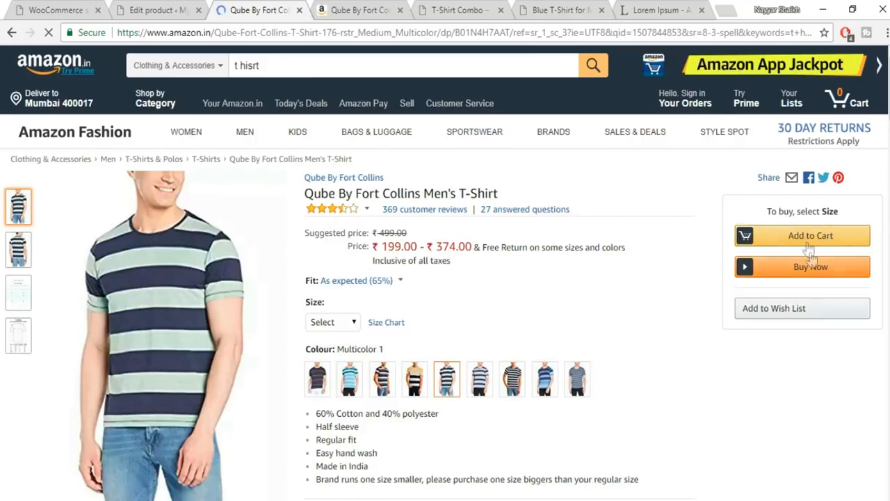
pyautogui.click(11, 32)
pyautogui.click(165, 11)
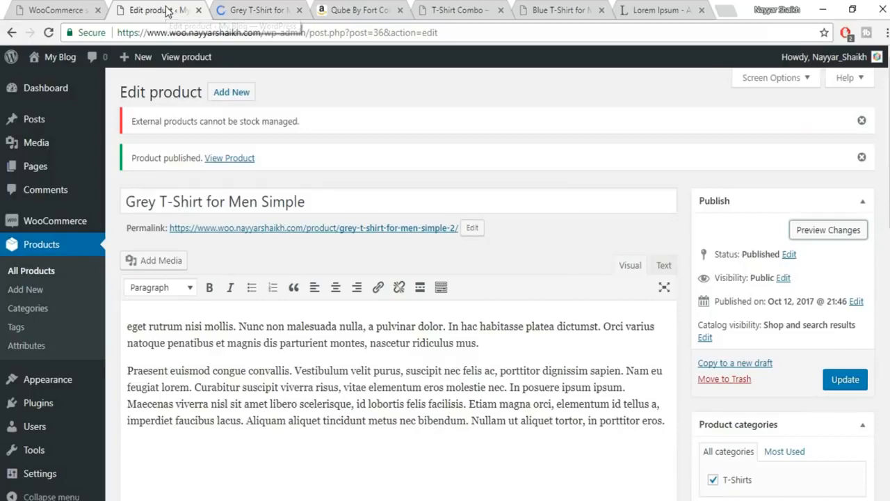
# - Clear the Grey T-Shirt's SKU under Inventory and update the product
pyautogui.scroll(-3, 474, 300)
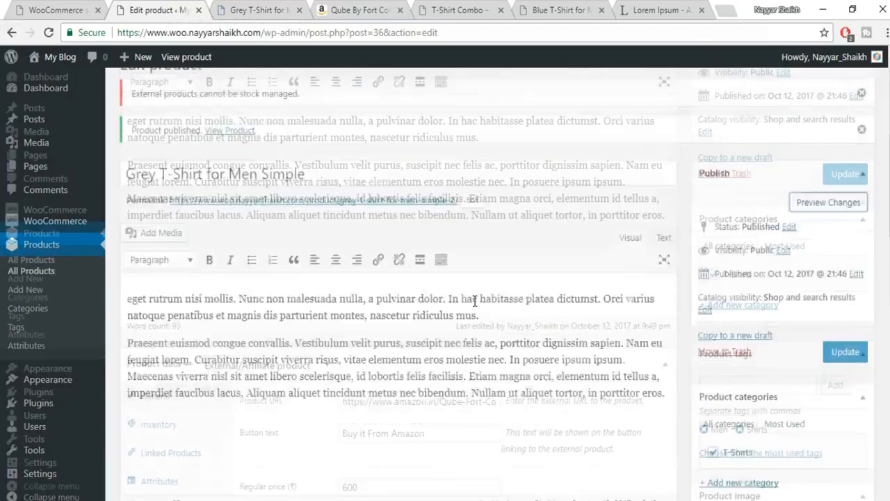
pyautogui.scroll(3, 474, 300)
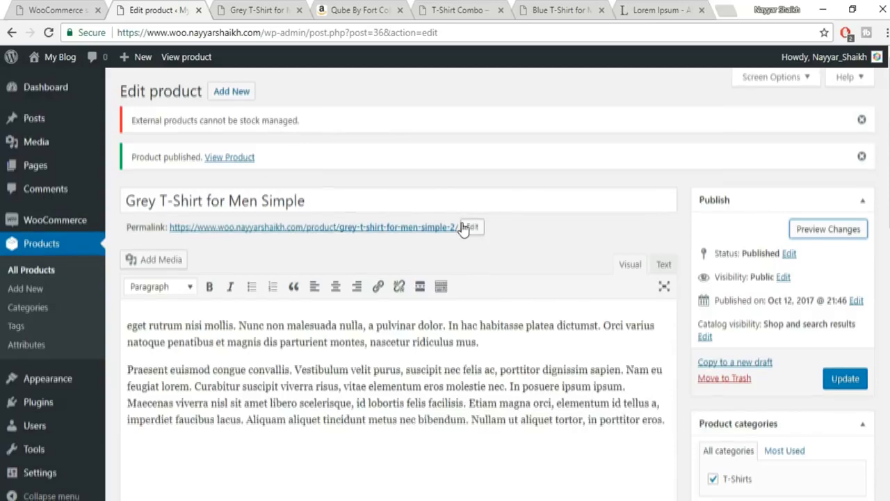
pyautogui.scroll(-5, 465, 223)
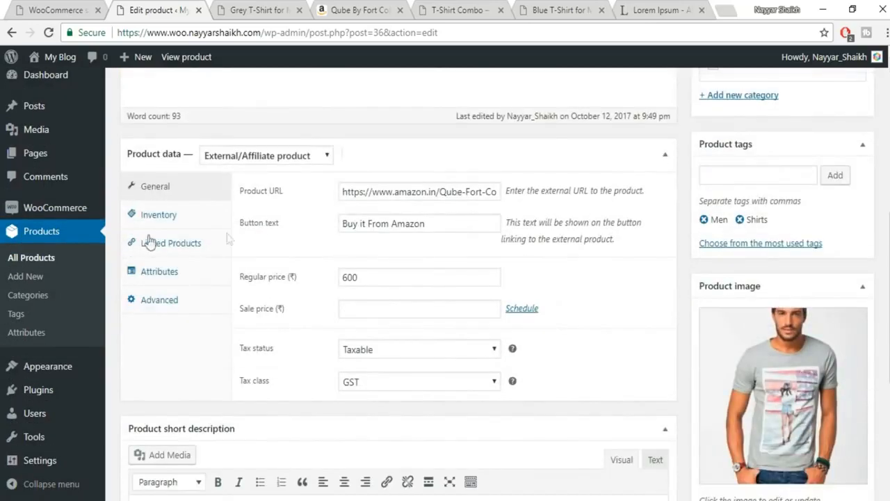
pyautogui.click(159, 214)
pyautogui.moveTo(417, 192); pyautogui.dragTo(249, 197)
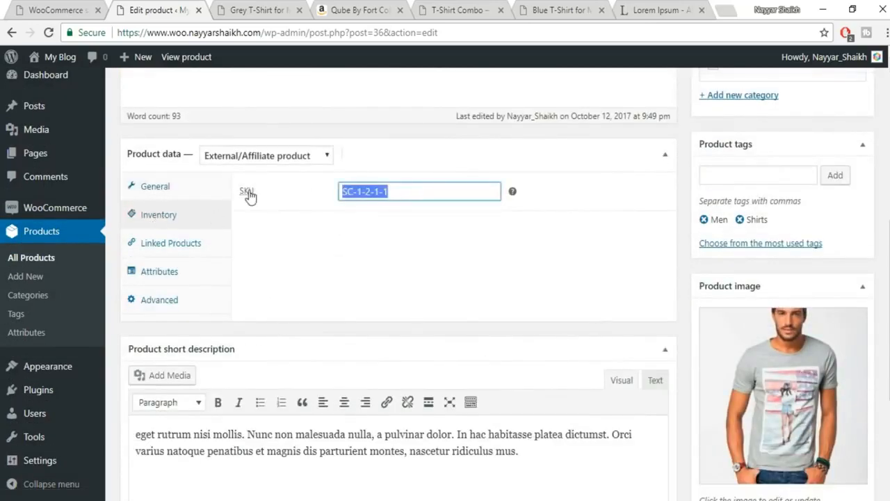
pyautogui.press('BackSpace')
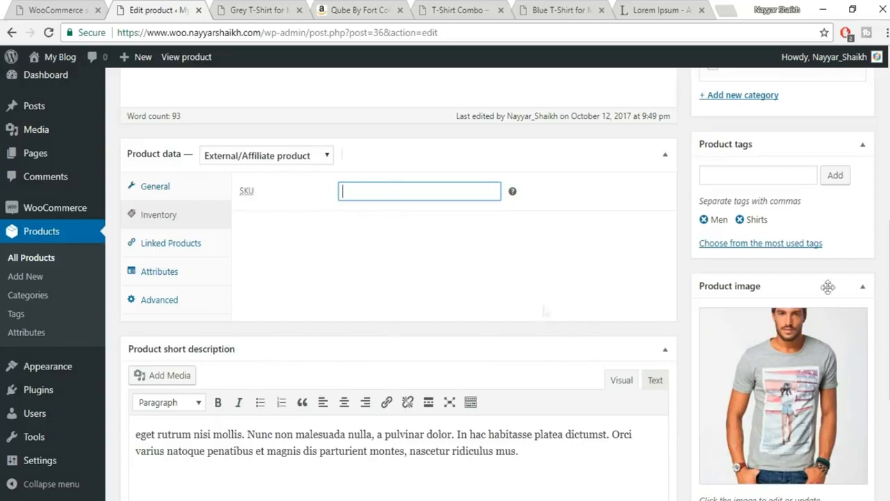
pyautogui.click(187, 247)
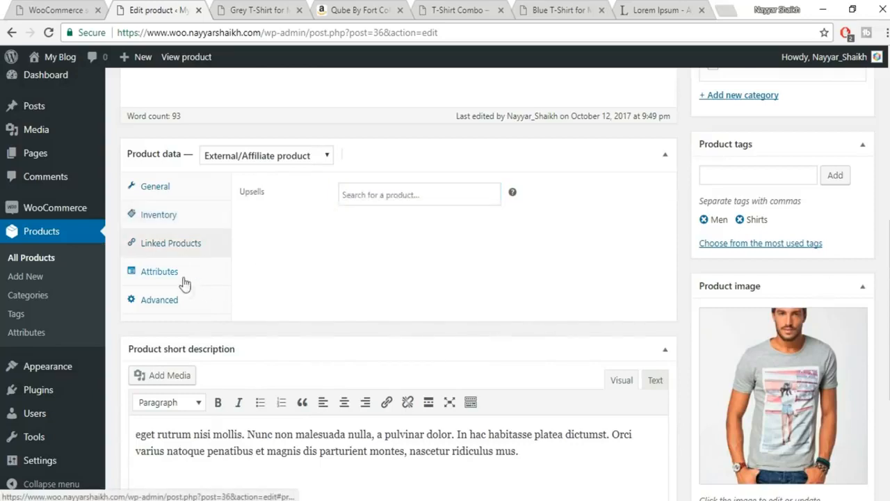
pyautogui.click(182, 202)
pyautogui.scroll(3, 869, 230)
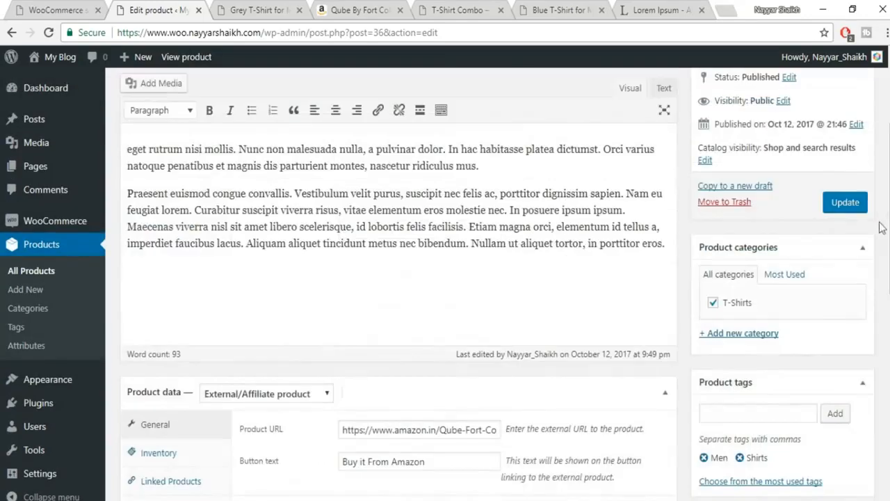
pyautogui.click(844, 202)
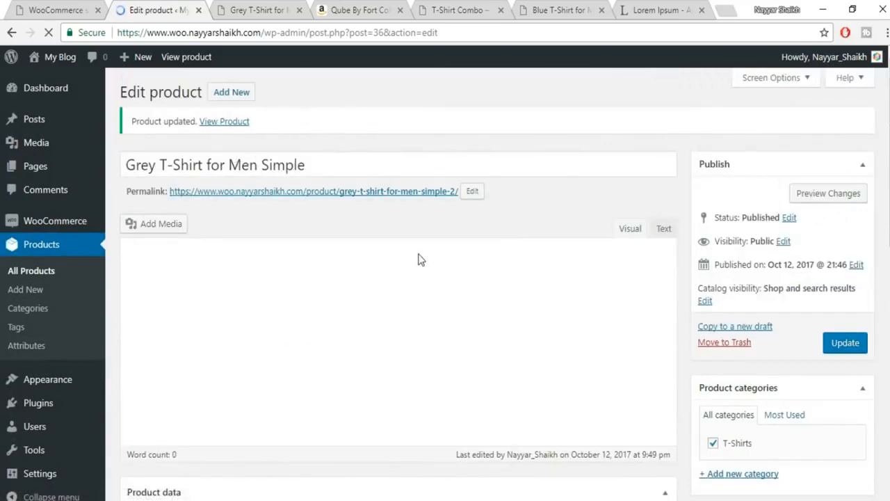
# - Expand the Product data type dropdown of the saved external Grey T-Shirt
pyautogui.scroll(-8, 419, 257)
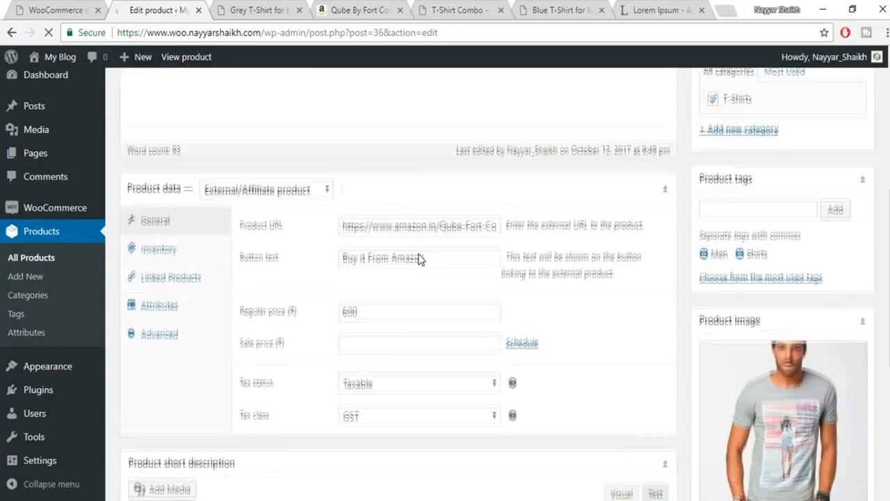
pyautogui.scroll(2, 418, 253)
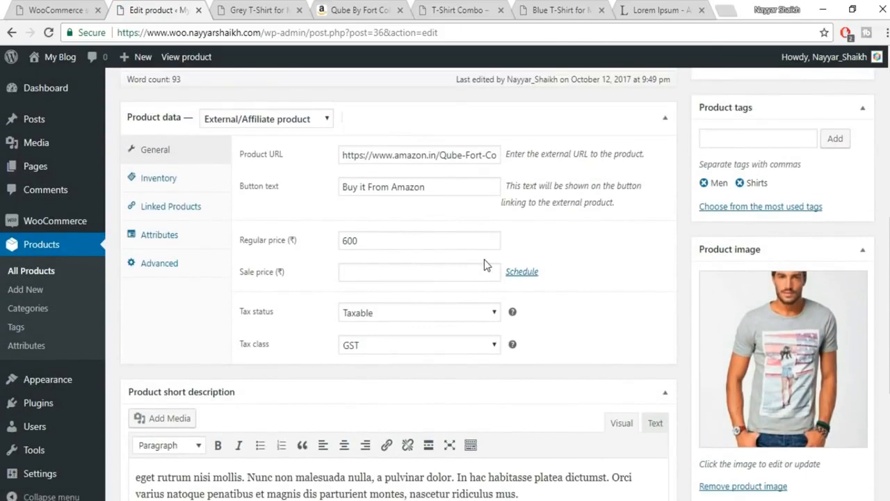
pyautogui.scroll(1, 485, 265)
pyautogui.click(314, 189)
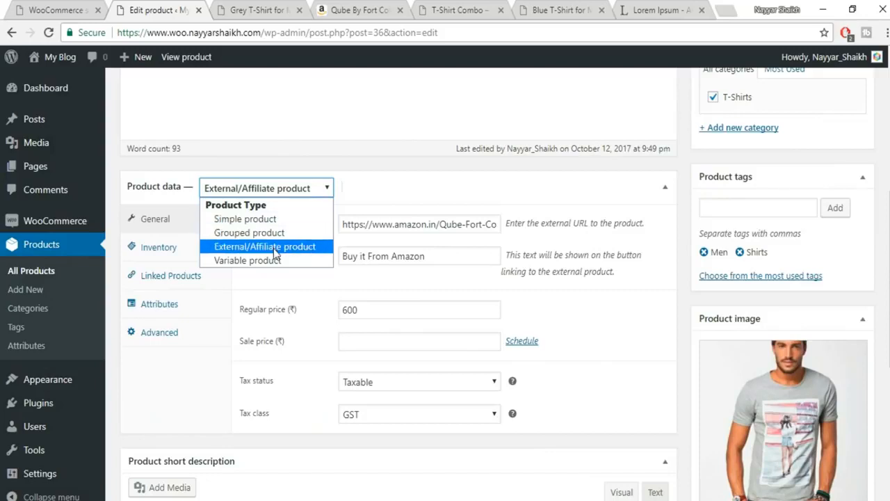
# - Make the Grey T-Shirt a downloadable Simple product priced 100 and add a download file row
pyautogui.click(249, 221)
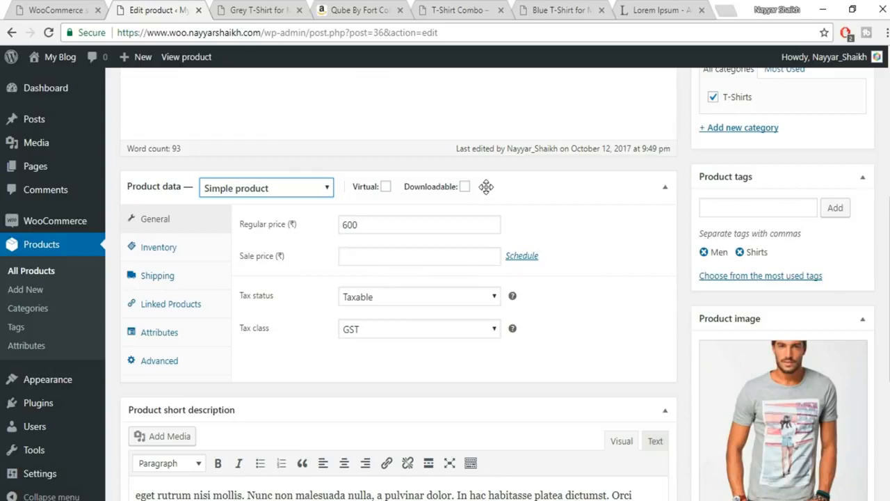
pyautogui.moveTo(466, 190)
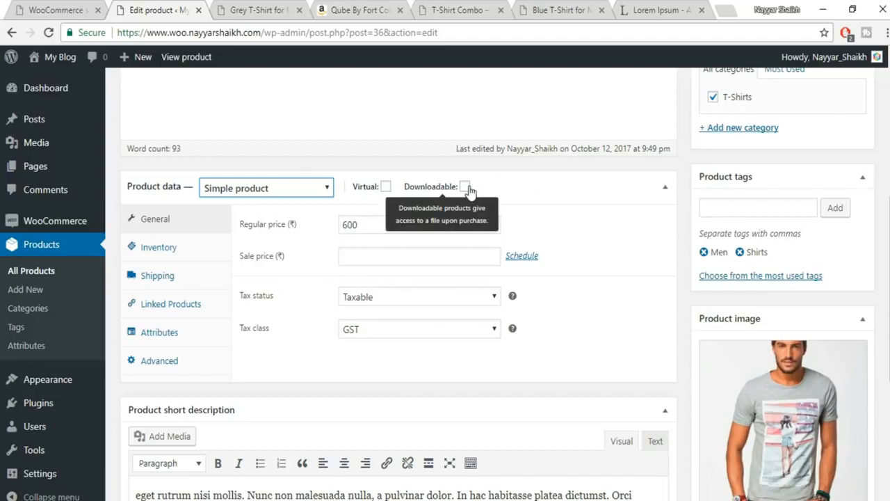
pyautogui.click(466, 188)
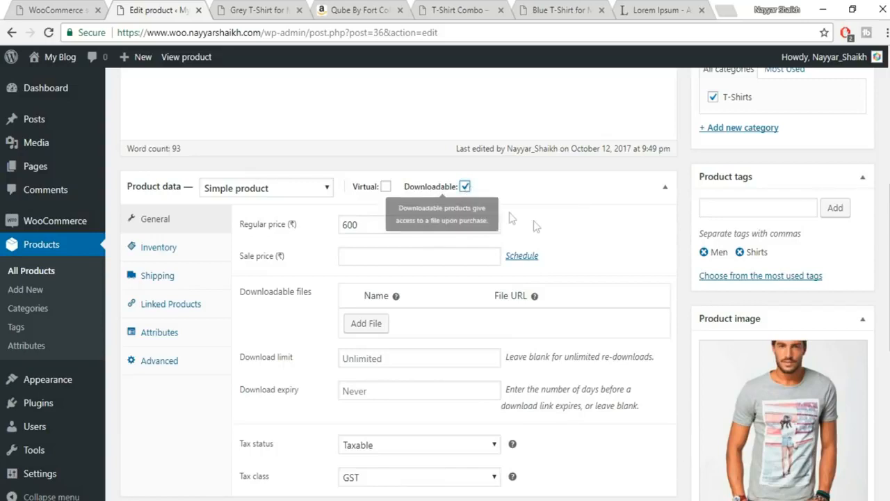
pyautogui.moveTo(385, 224); pyautogui.dragTo(330, 227)
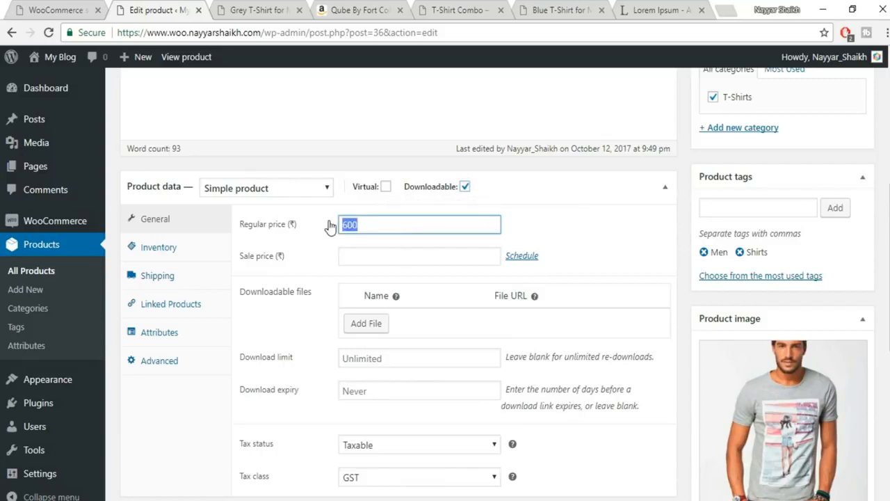
pyautogui.write('1')
pyautogui.scroll(-2, 630, 225)
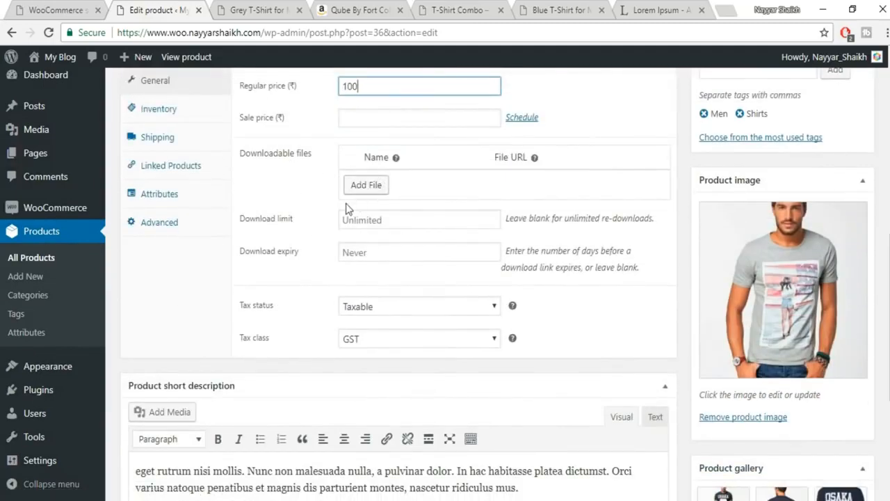
pyautogui.click(366, 185)
# - Name the download file 'Image' and insert the OSAKA 1.jpeg URL from the Media Library
pyautogui.click(400, 181)
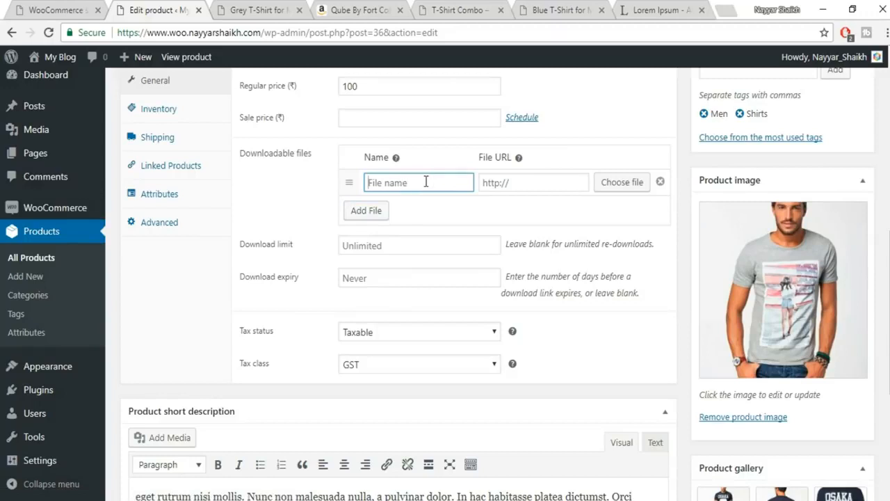
pyautogui.write('Image')
pyautogui.click(537, 188)
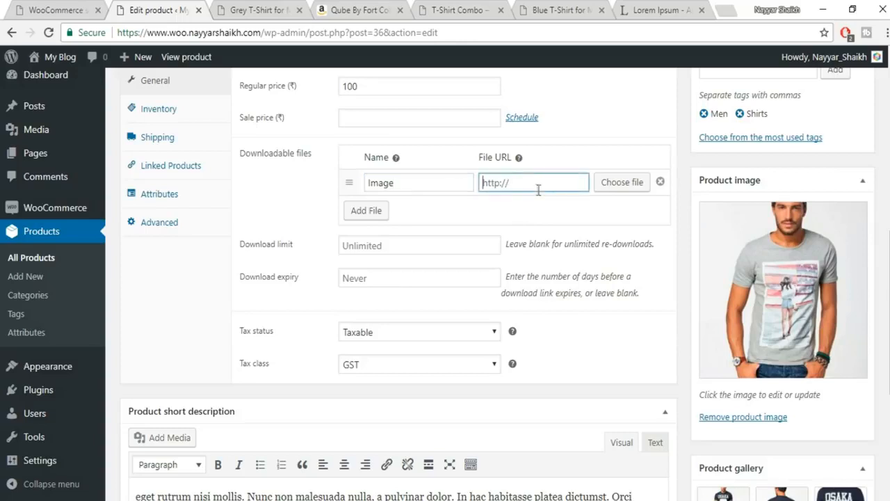
pyautogui.click(611, 185)
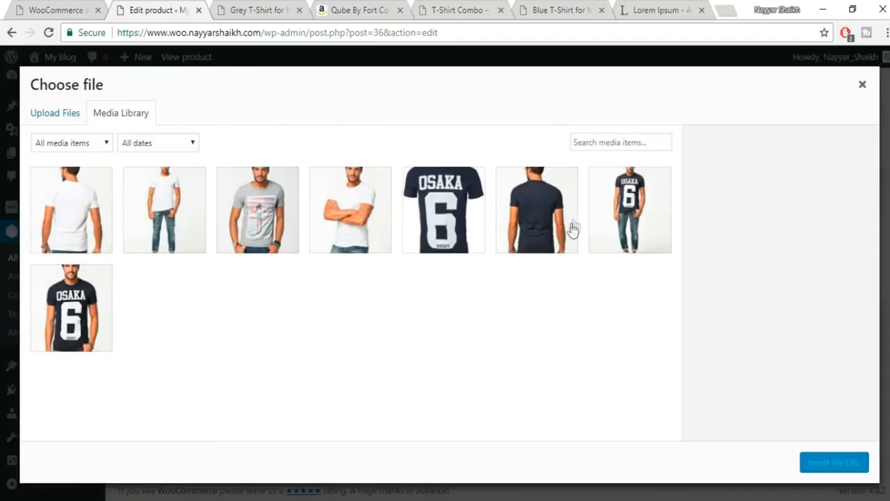
pyautogui.click(101, 292)
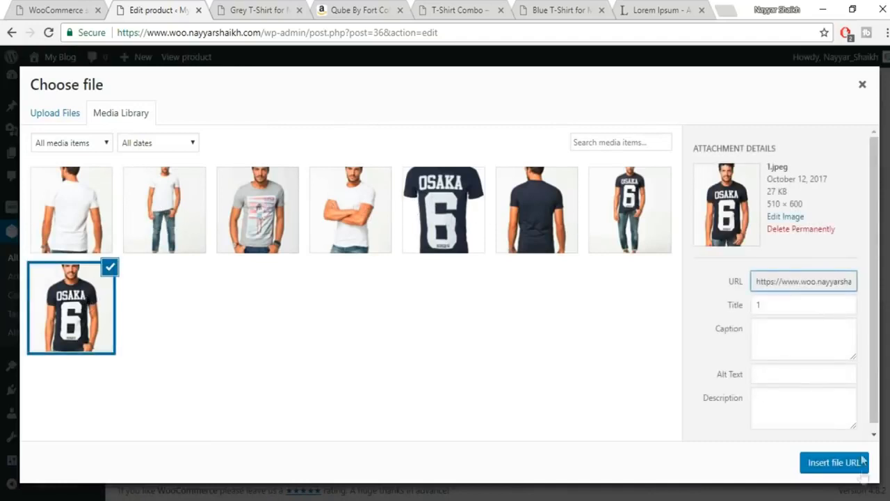
pyautogui.click(811, 463)
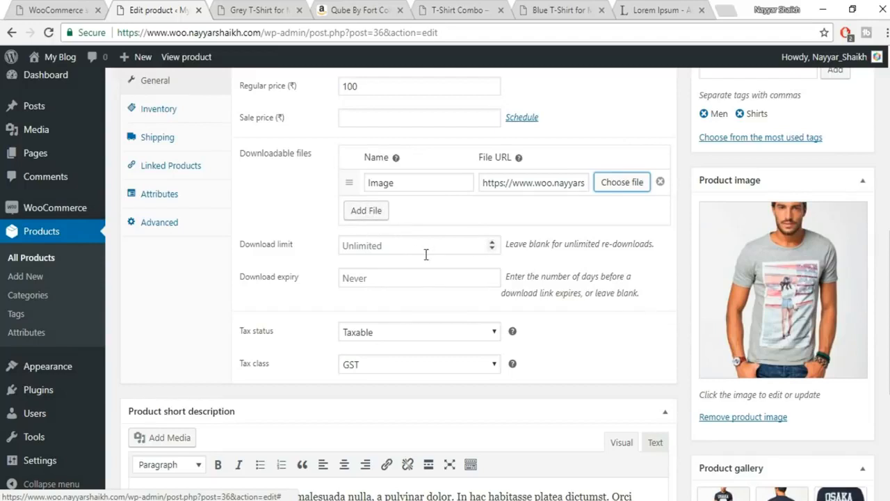
# - Set the Grey T-Shirt's download limit to 10, with no expiry, and update the product
pyautogui.click(397, 243)
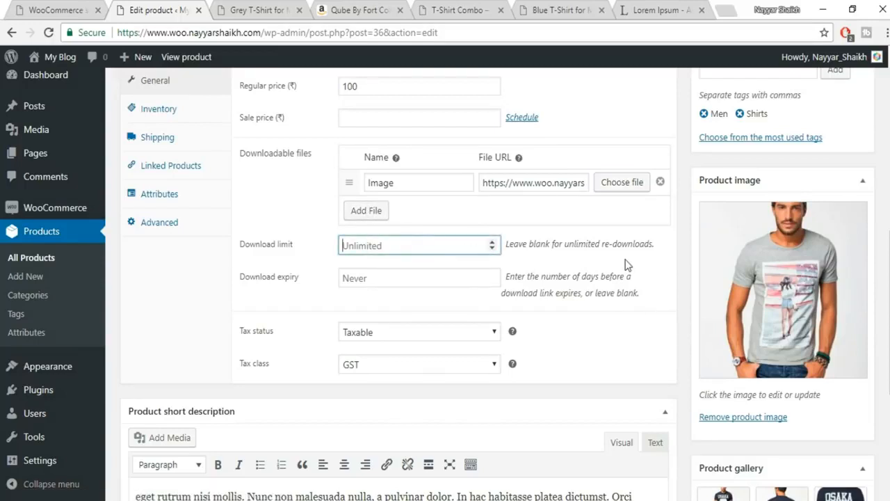
pyautogui.write('10')
pyautogui.click(446, 277)
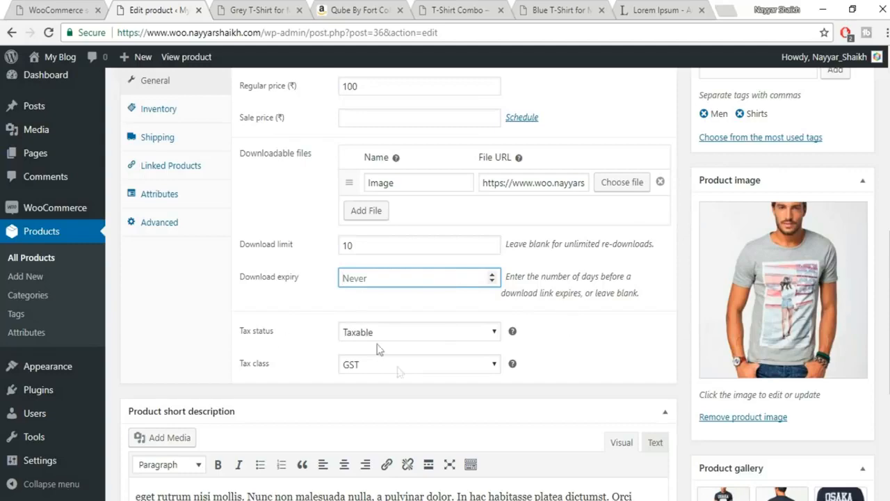
pyautogui.scroll(1, 427, 377)
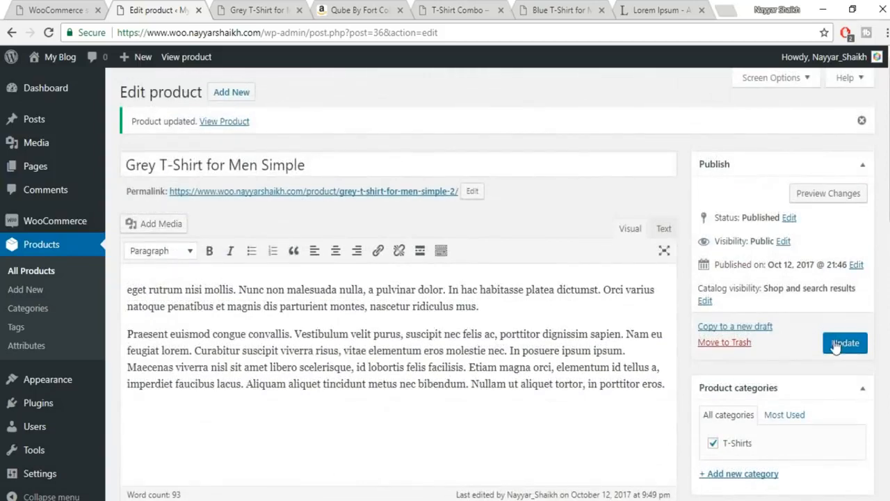
pyautogui.click(837, 340)
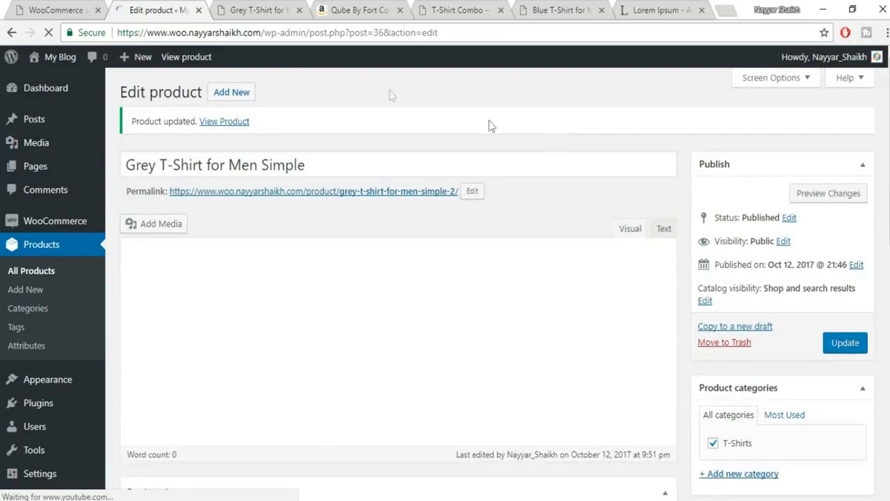
# - Close the outdated Grey T-Shirt product page
pyautogui.click(249, 8)
pyautogui.click(288, 31)
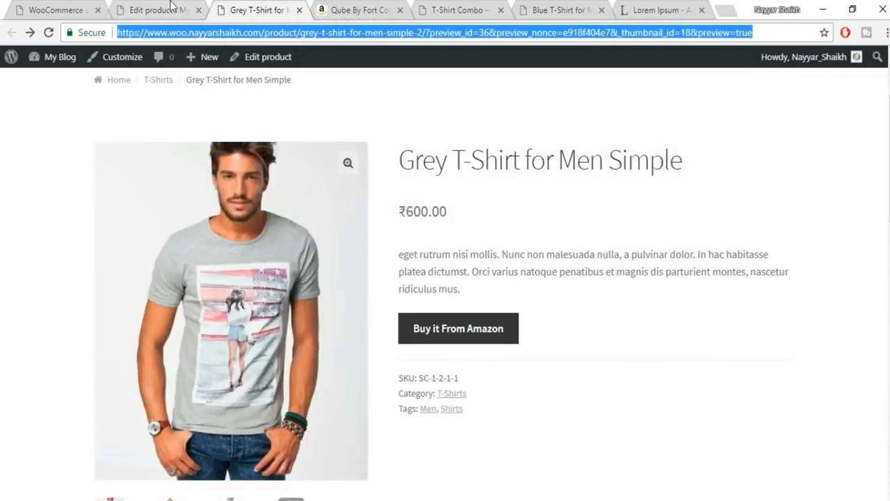
pyautogui.click(300, 10)
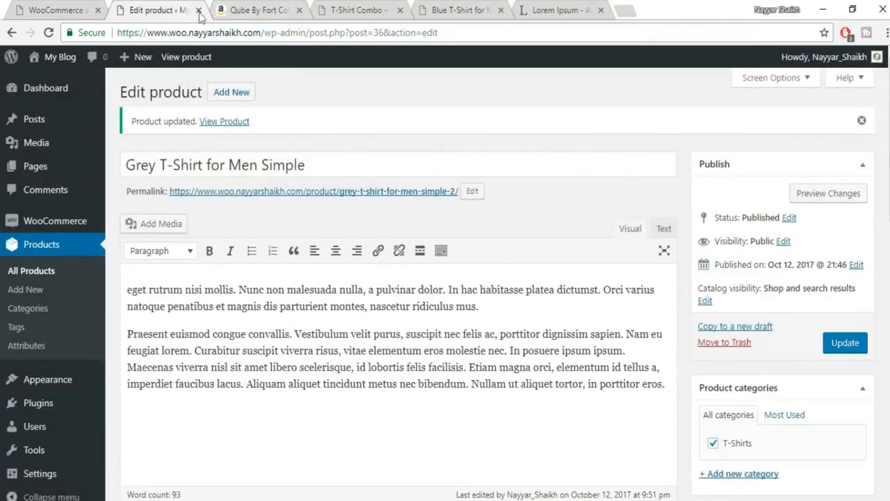
# - Preview the updated product, confirming ₹100.00 with Add to cart, then return to the editor
pyautogui.click(819, 193)
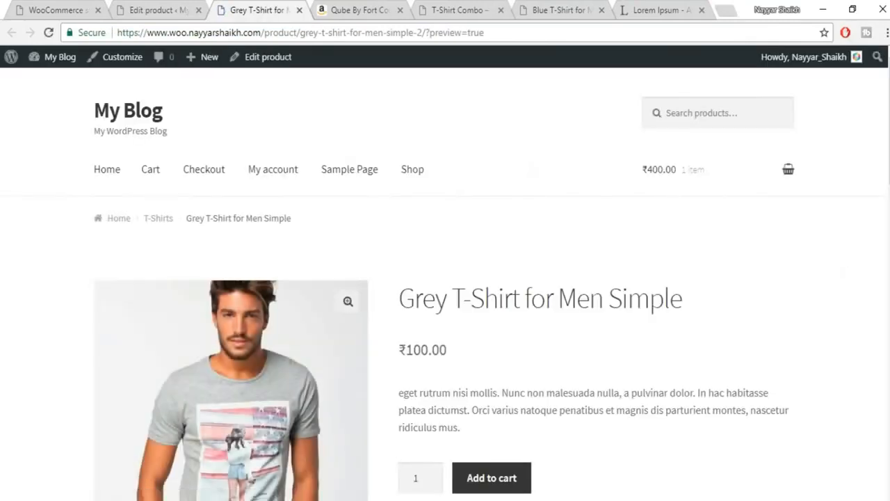
pyautogui.scroll(-3, 591, 392)
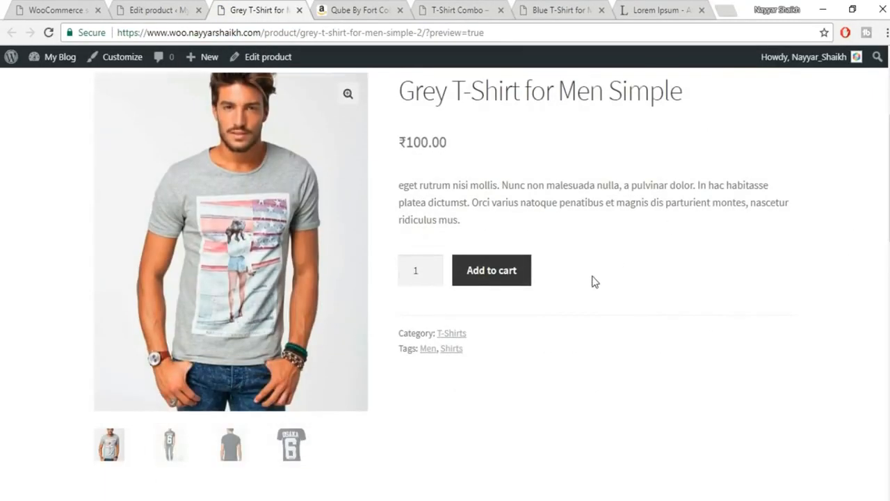
pyautogui.scroll(1, 592, 279)
pyautogui.scroll(1, 593, 278)
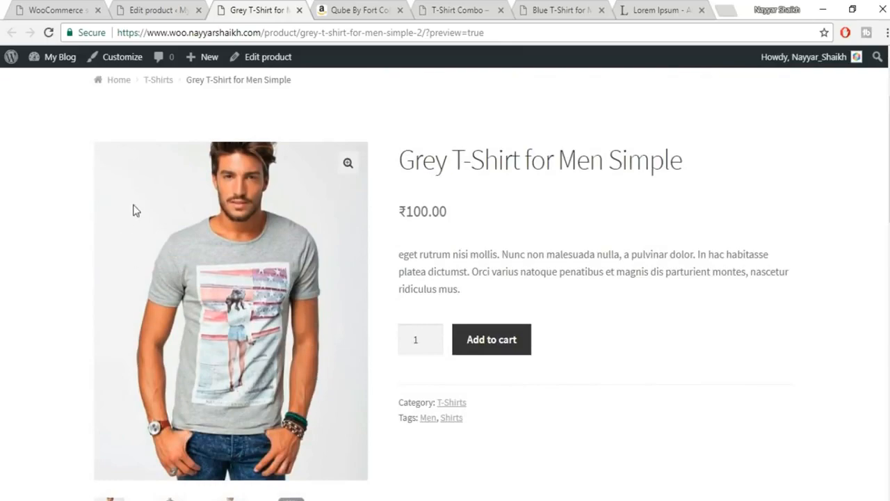
pyautogui.click(179, 8)
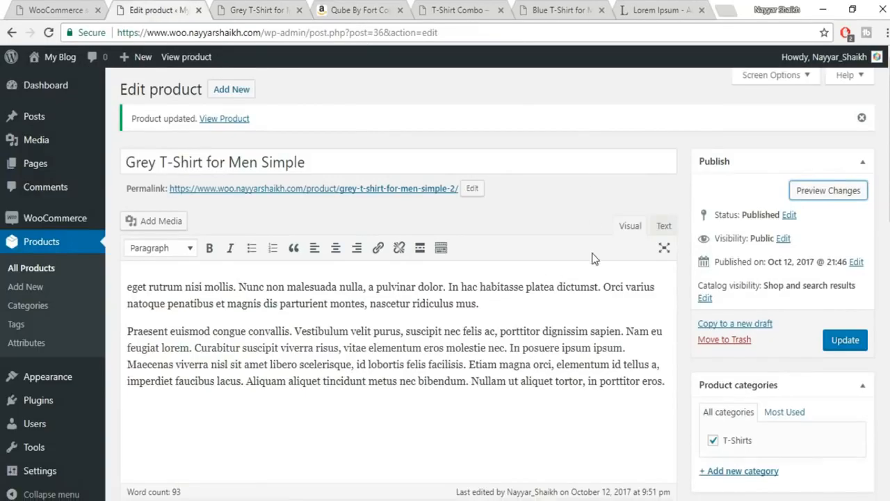
# - Change the Grey T-Shirt's regular price to 0 and update the product
pyautogui.scroll(-3, 592, 257)
pyautogui.scroll(-2, 592, 259)
pyautogui.click(259, 232)
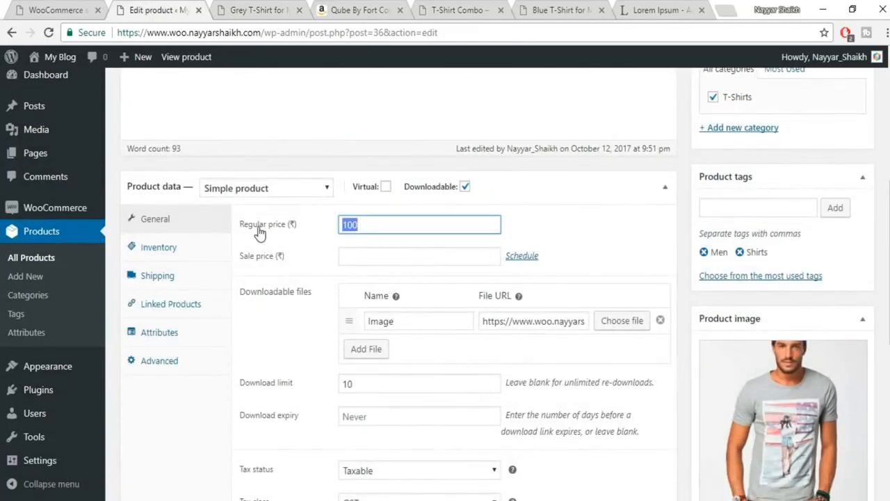
pyautogui.write('0')
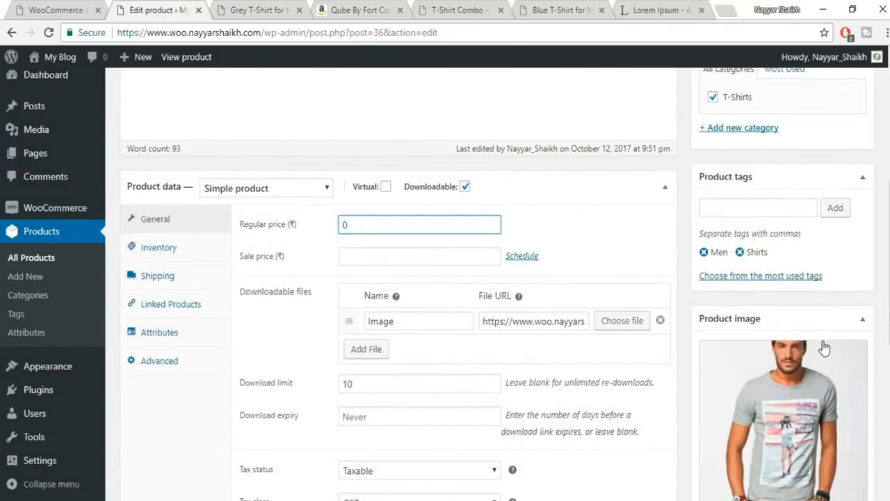
pyautogui.scroll(4, 824, 348)
pyautogui.click(866, 276)
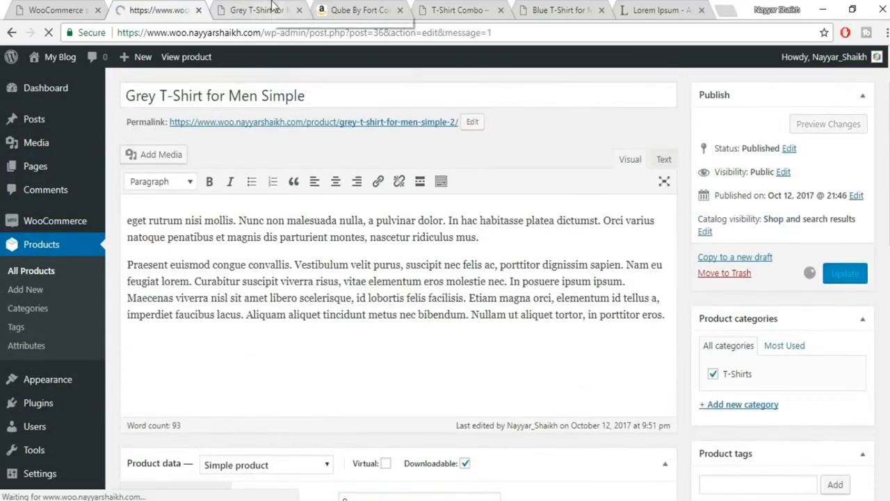
# - Reload the product preview so it shows ₹0.00
pyautogui.click(276, 9)
pyautogui.click(276, 32)
pyautogui.press('Return')
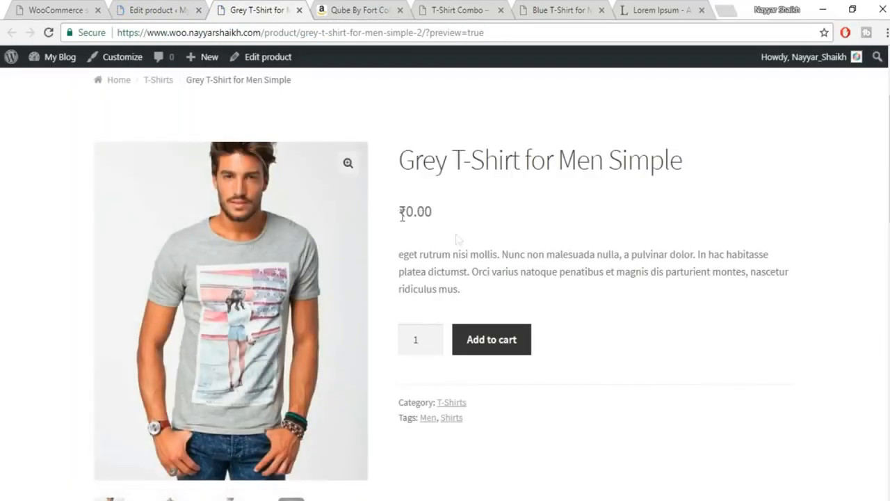
# - Add the Grey T-Shirt to the cart and view the cart: ₹0.00 item, ₹400.00 total
pyautogui.click(491, 340)
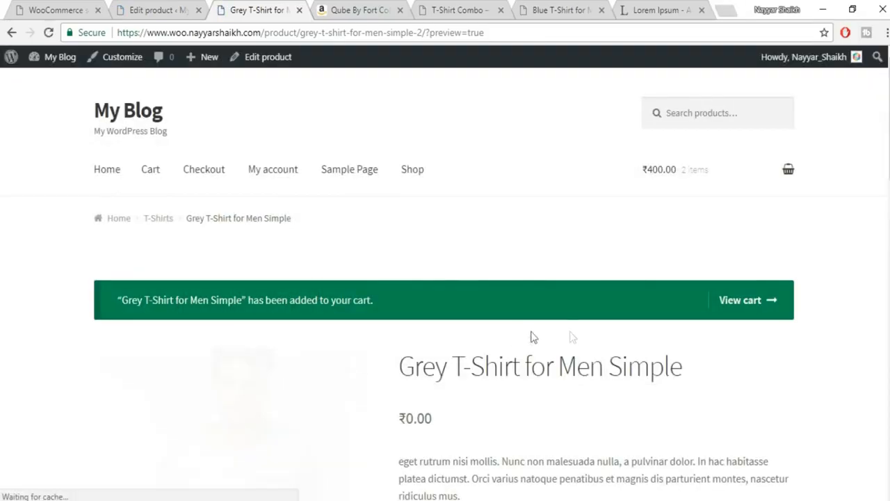
pyautogui.scroll(-3, 731, 333)
pyautogui.scroll(1, 590, 358)
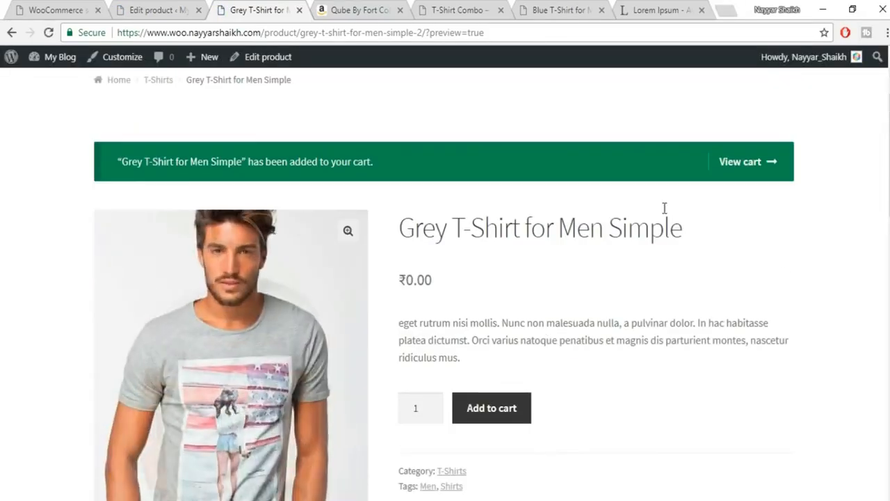
pyautogui.click(751, 167)
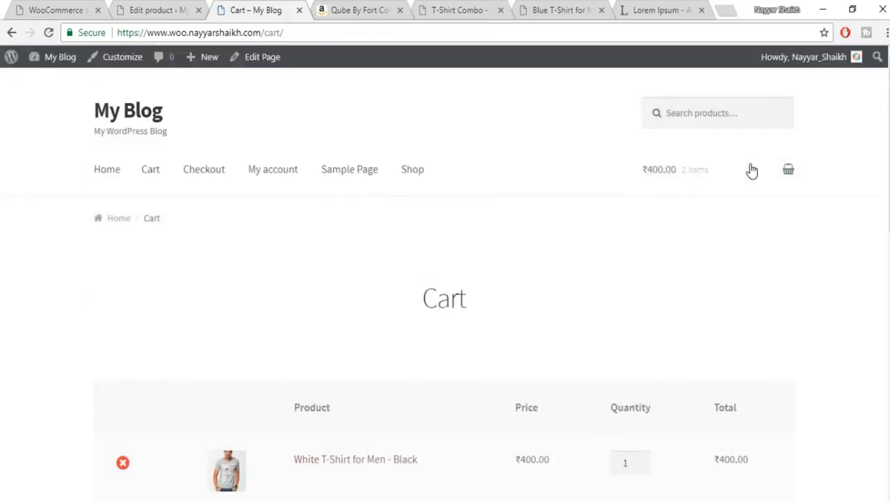
pyautogui.scroll(-5, 518, 343)
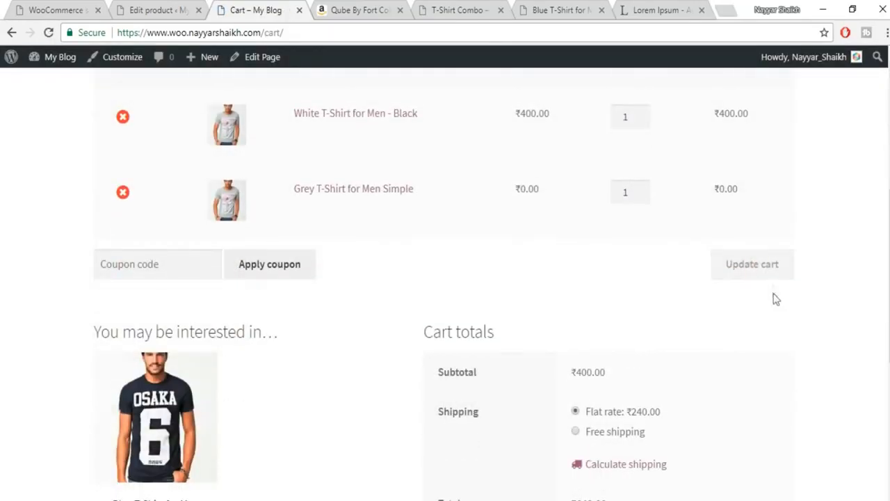
pyautogui.scroll(-2, 779, 322)
pyautogui.scroll(7, 739, 388)
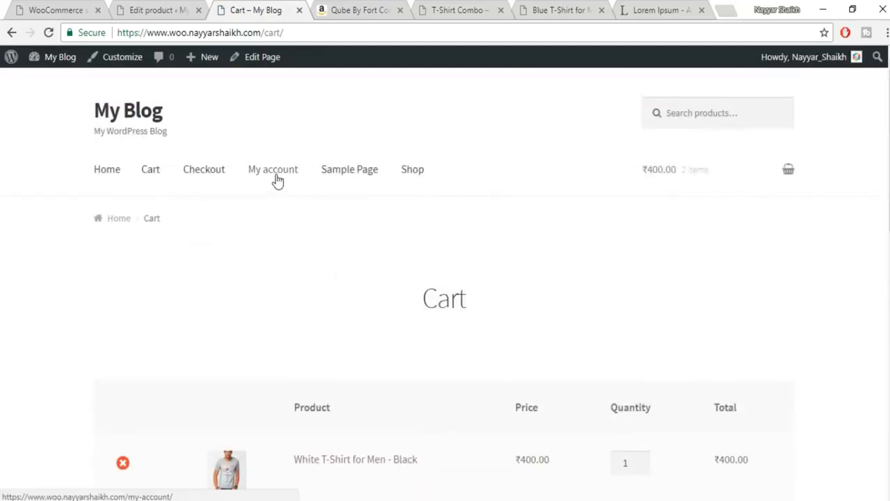
# - Open My account's Downloads list, showing no downloads yet, then close the account page
pyautogui.click(280, 179)
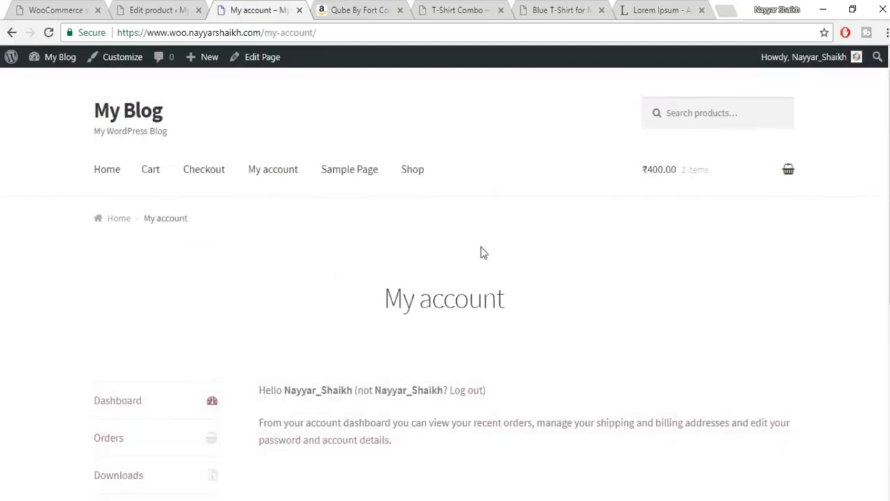
pyautogui.scroll(-2, 482, 251)
pyautogui.scroll(-1, 481, 255)
pyautogui.click(128, 277)
pyautogui.scroll(-3, 517, 347)
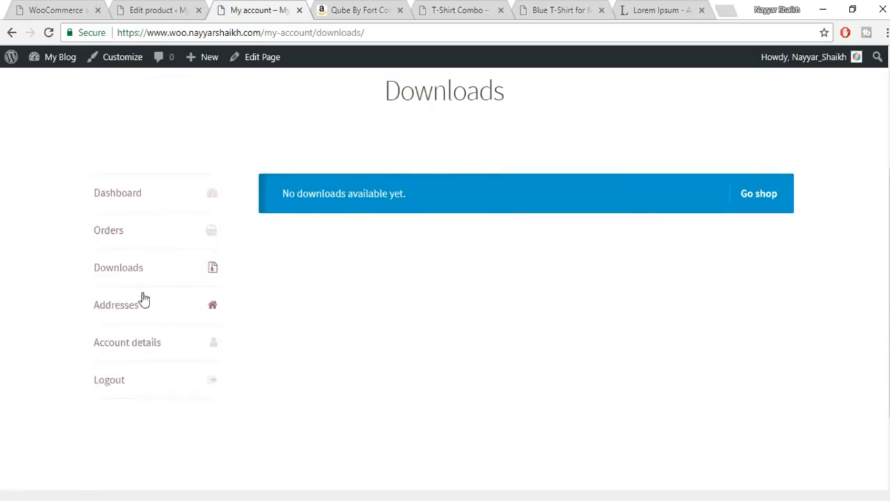
pyautogui.click(146, 267)
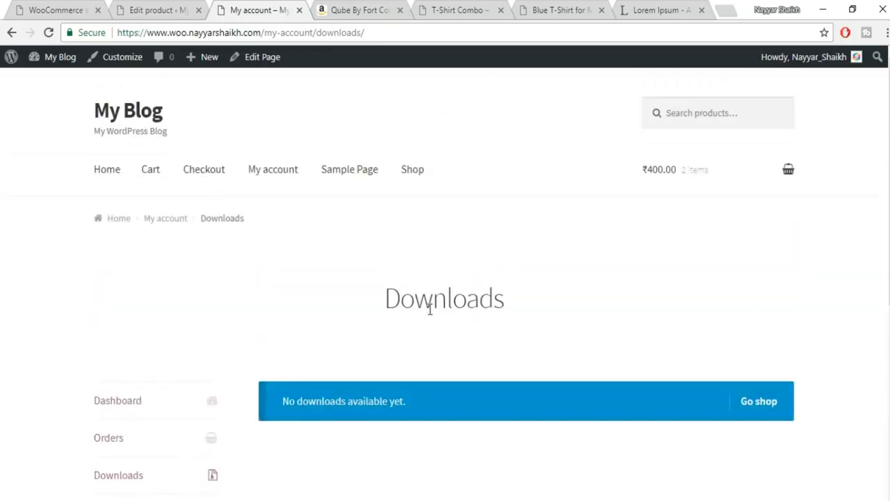
pyautogui.click(299, 10)
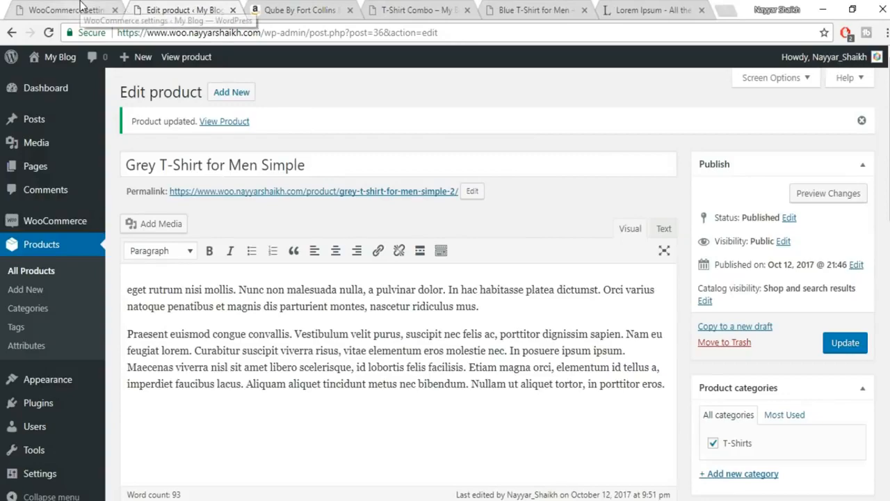
# - Tick Virtual and untick Downloadable in the Grey T-Shirt's Product data, then save
pyautogui.scroll(-5, 334, 257)
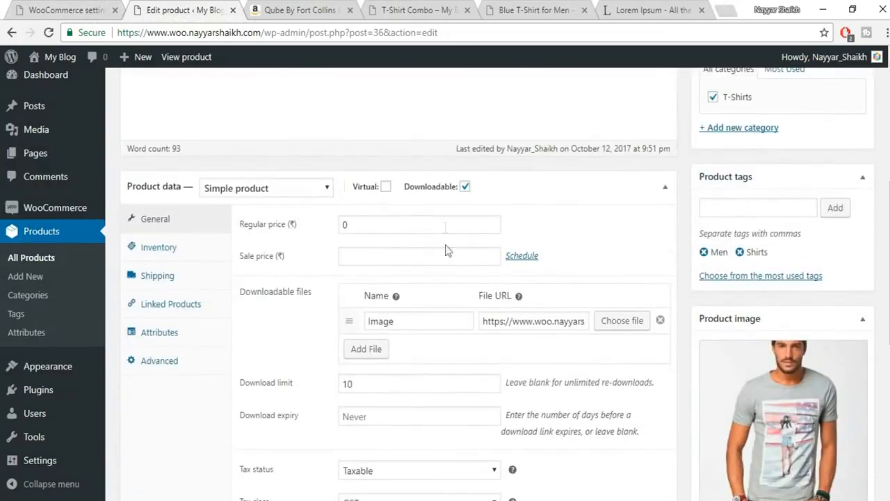
pyautogui.click(386, 187)
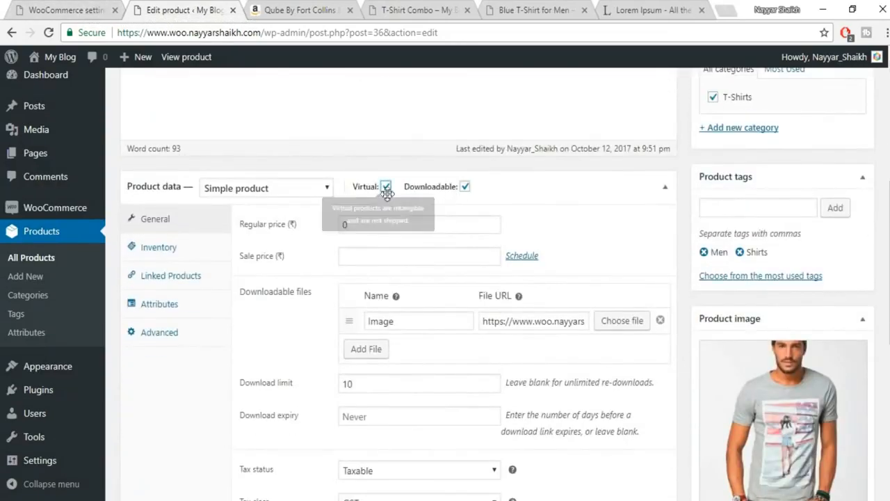
pyautogui.click(464, 186)
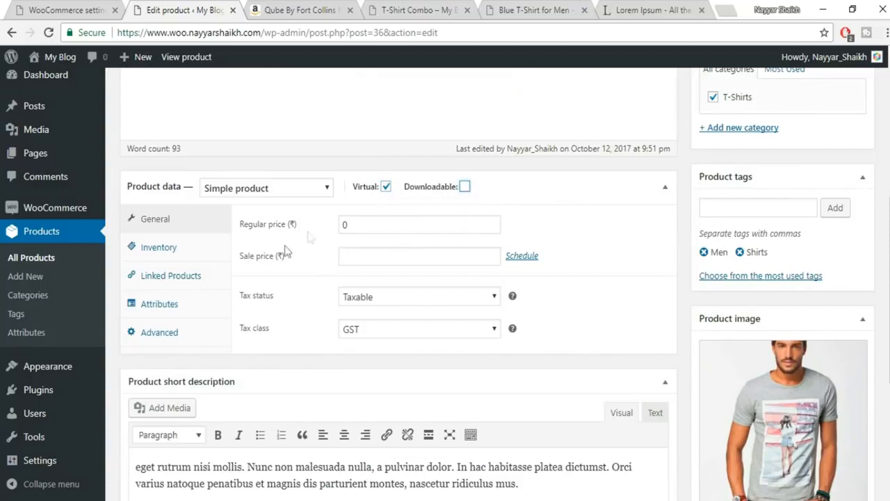
pyautogui.moveTo(444, 190)
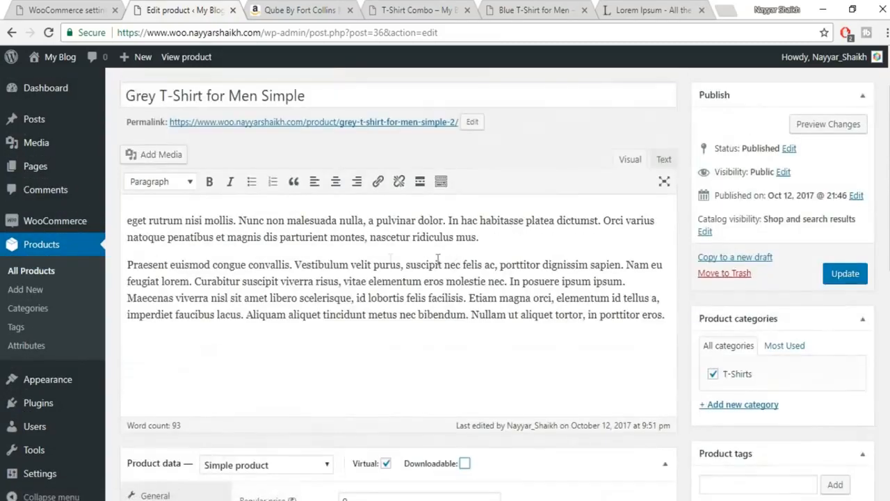
pyautogui.scroll(-5, 442, 275)
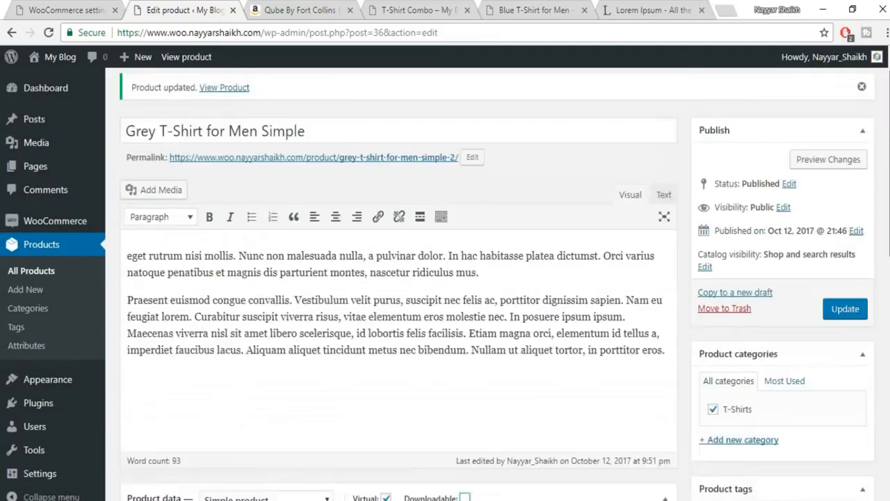
pyautogui.moveTo(889, 163); pyautogui.dragTo(889, 148)
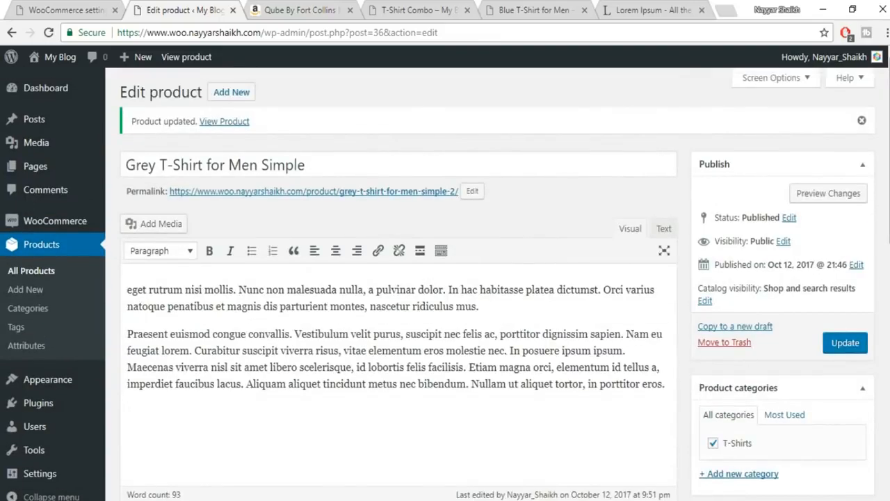